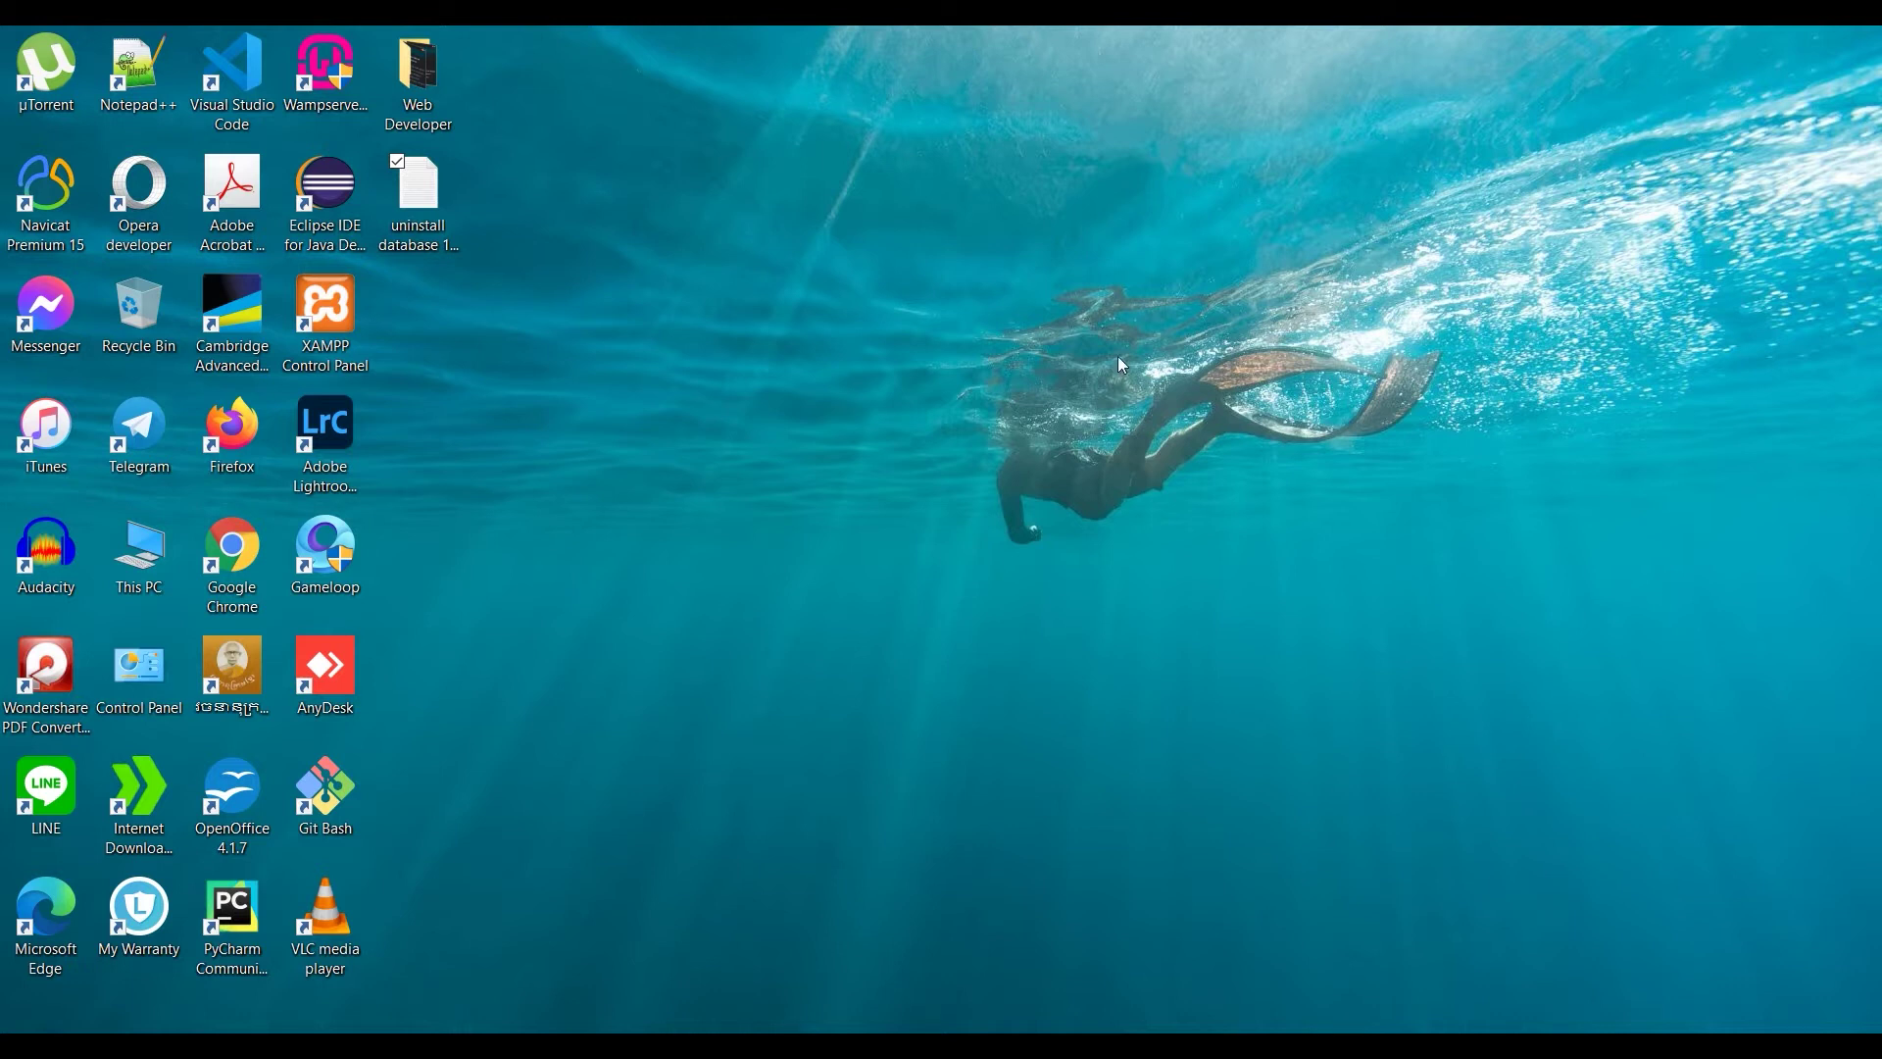
- Open the desktop text file on uninstalling database 19c, read its first instruction and minimize it
double_click(418, 196)
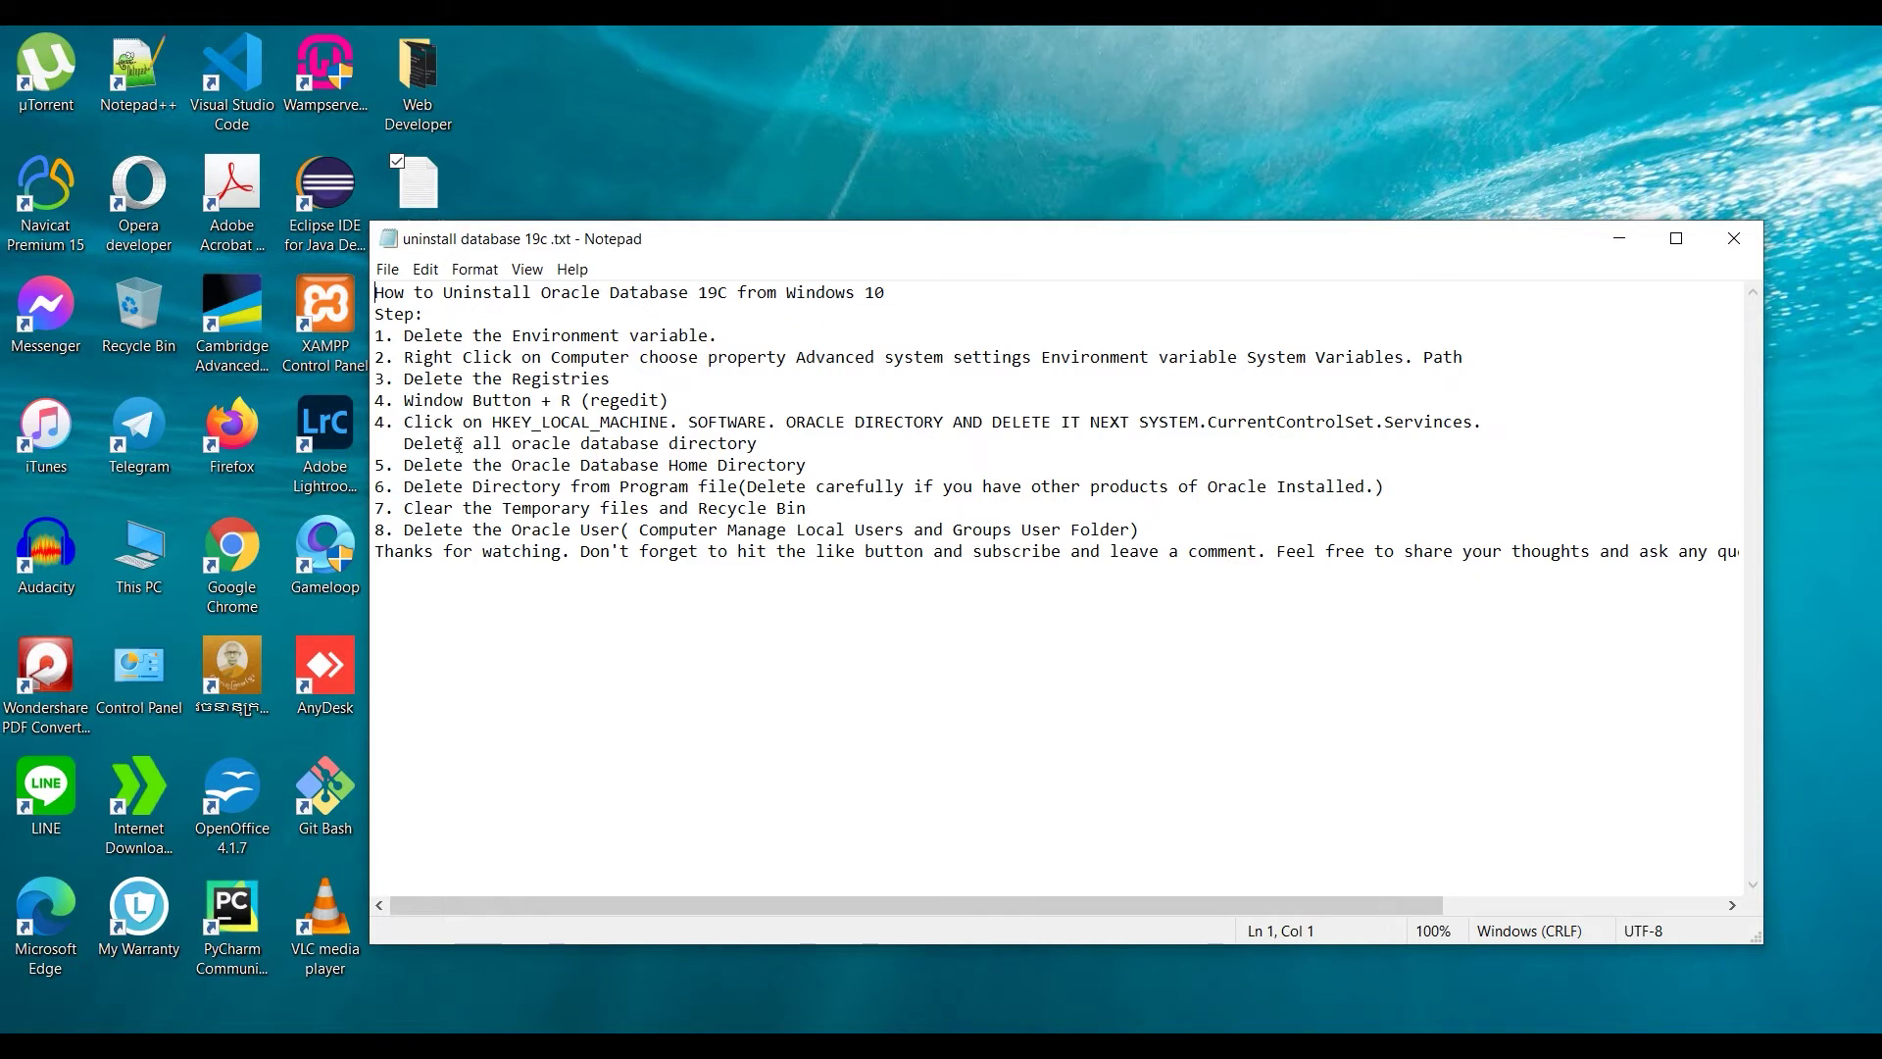
click(402, 339)
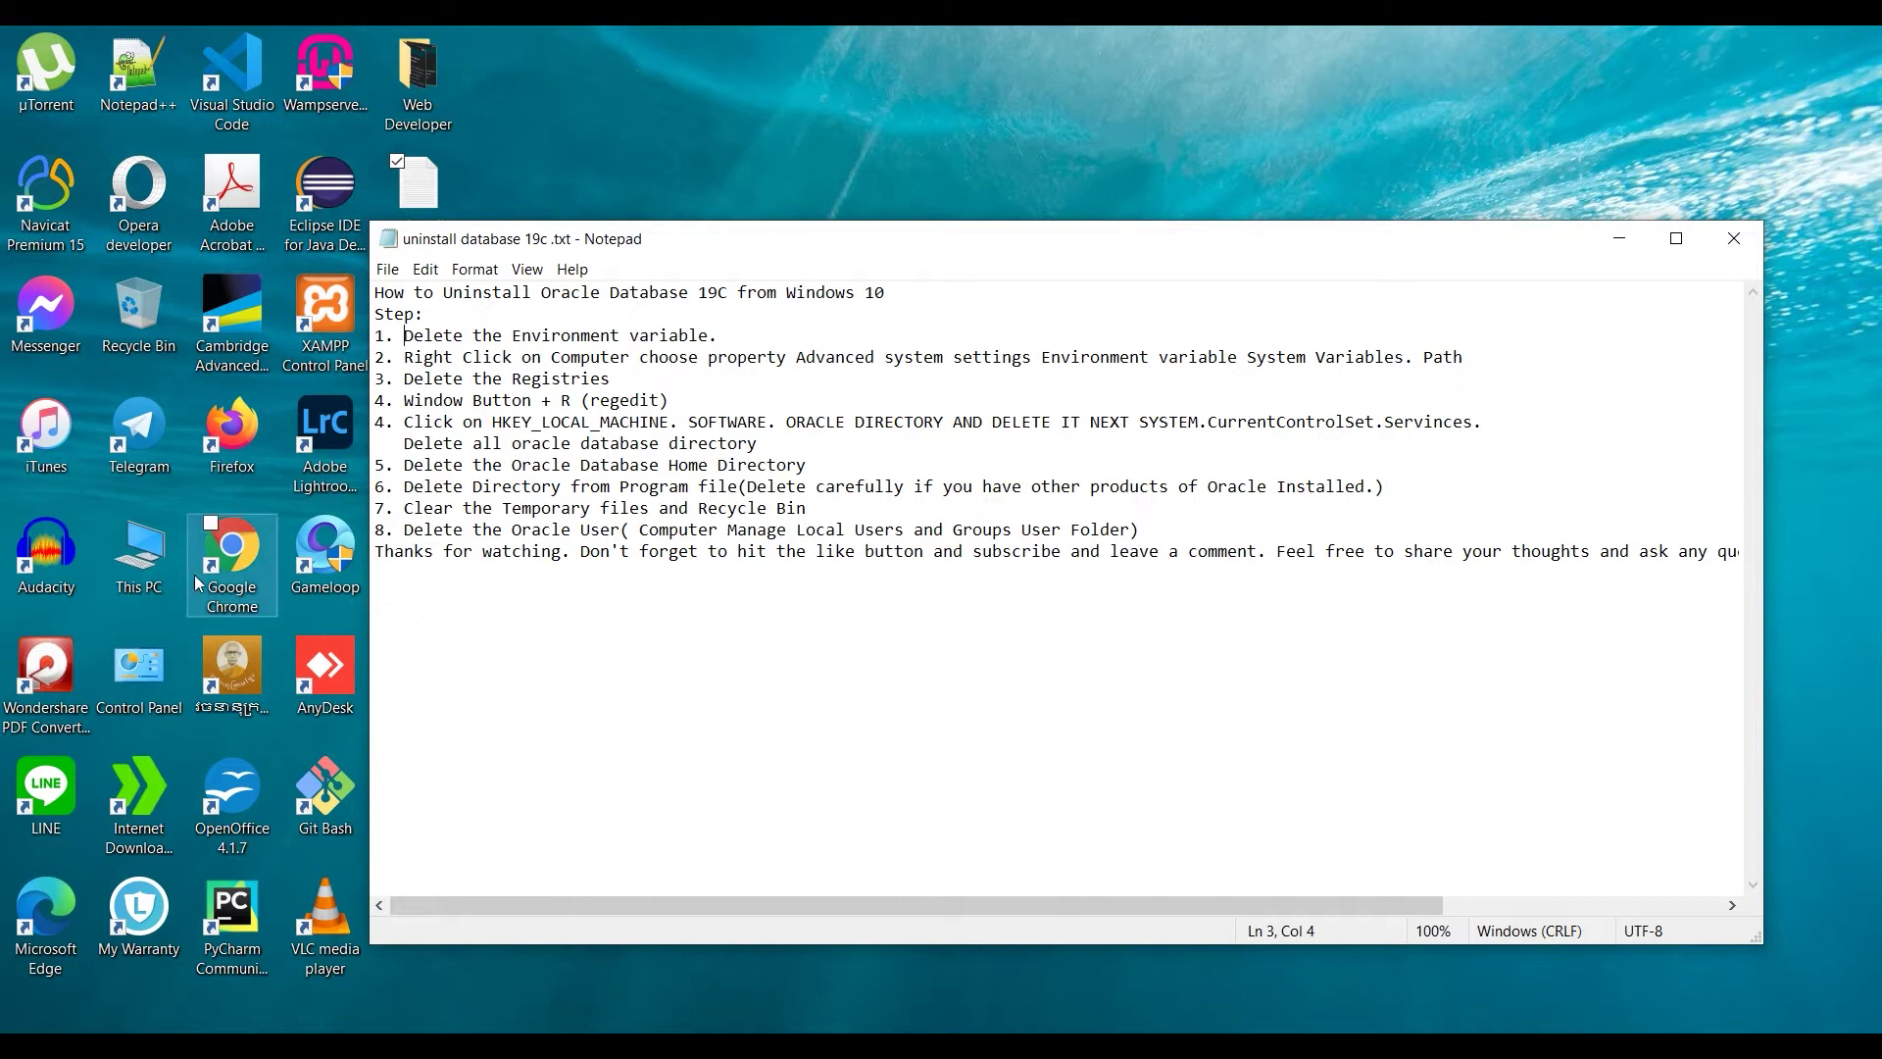
click(1614, 253)
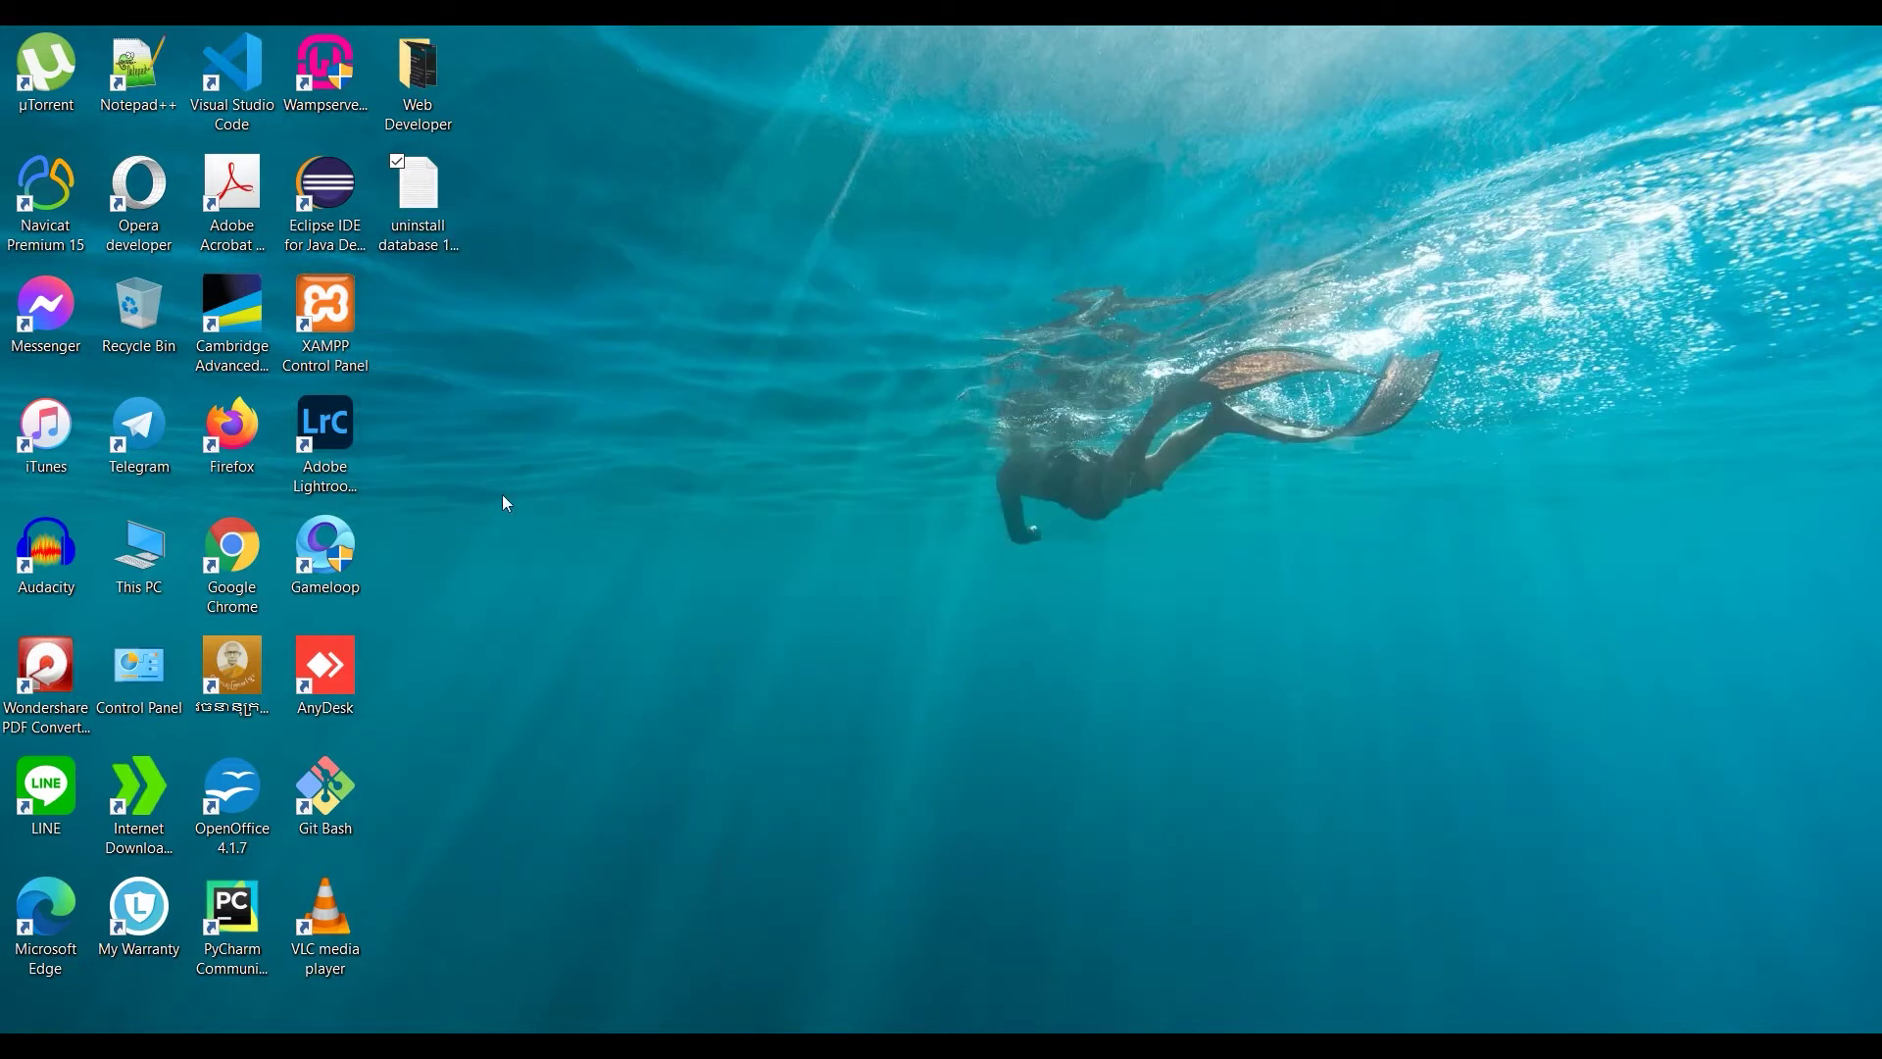
- Open the Environment Variables dialog from the advanced system settings of This PC
right_click(169, 555)
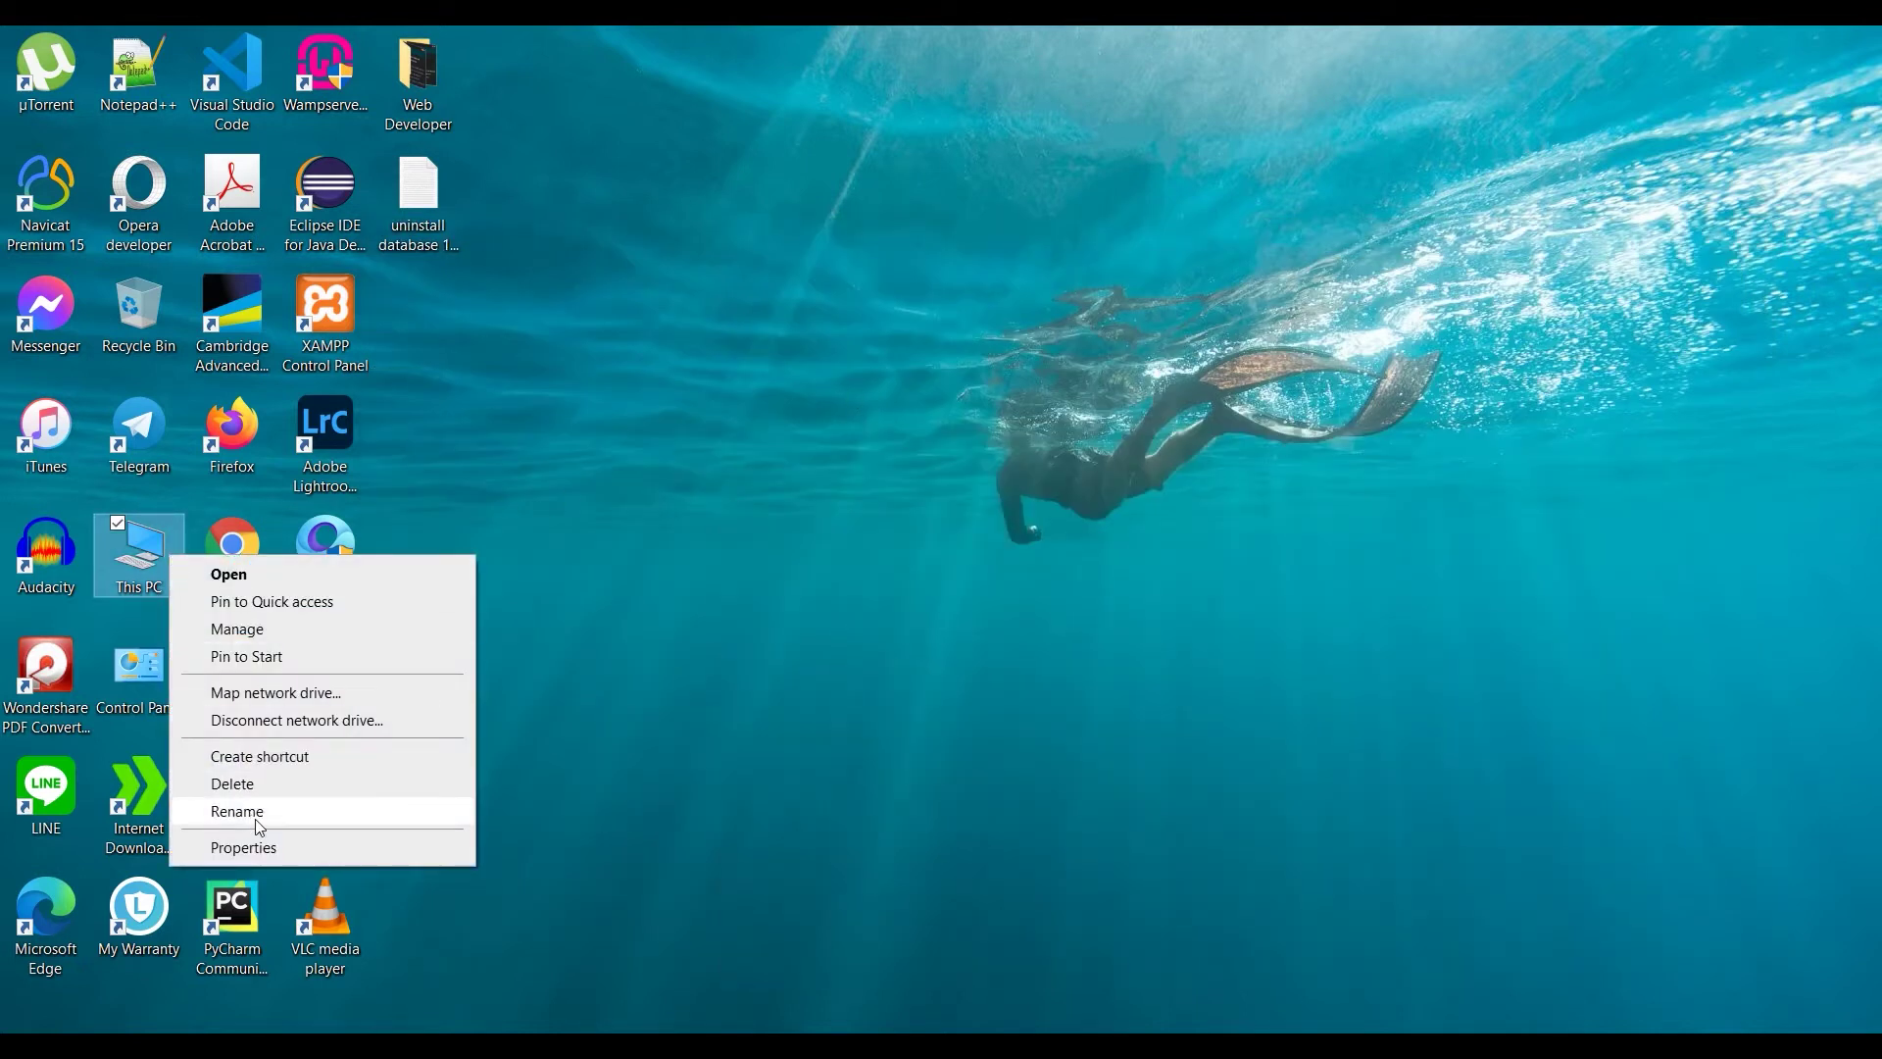
click(260, 847)
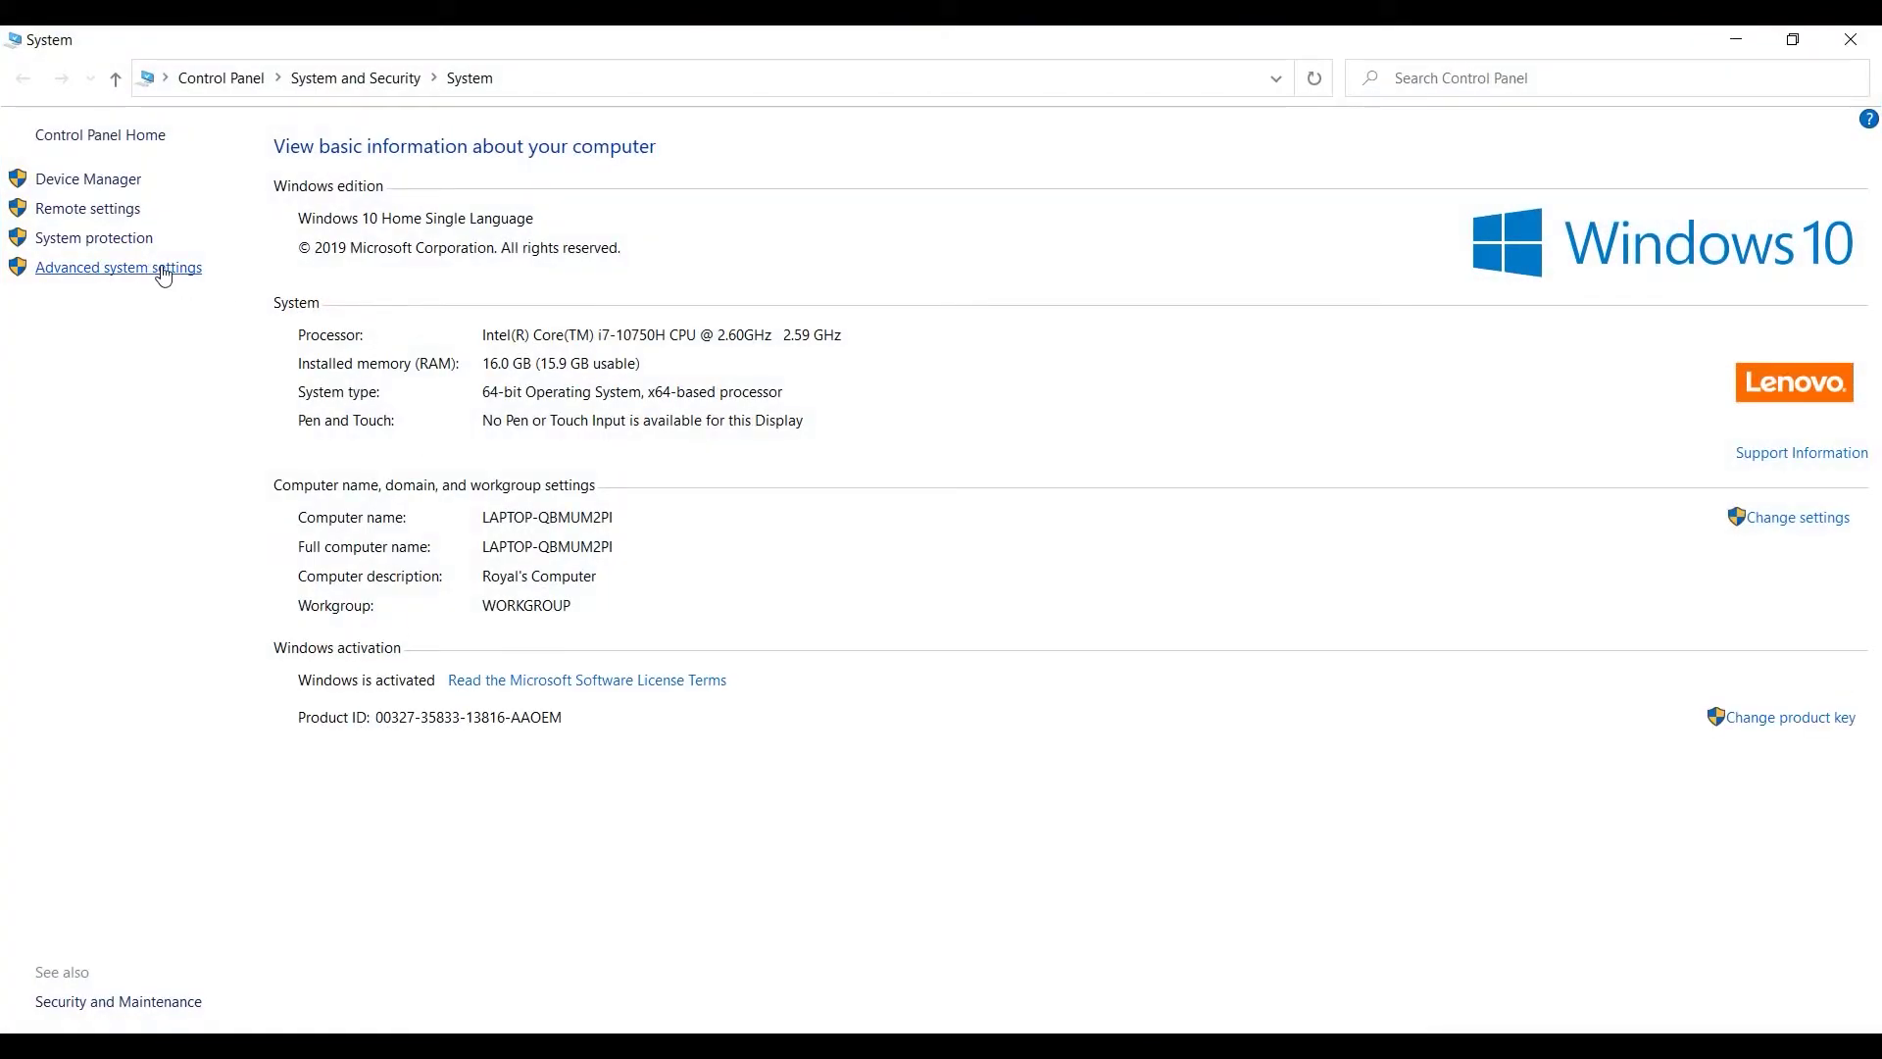
click(164, 276)
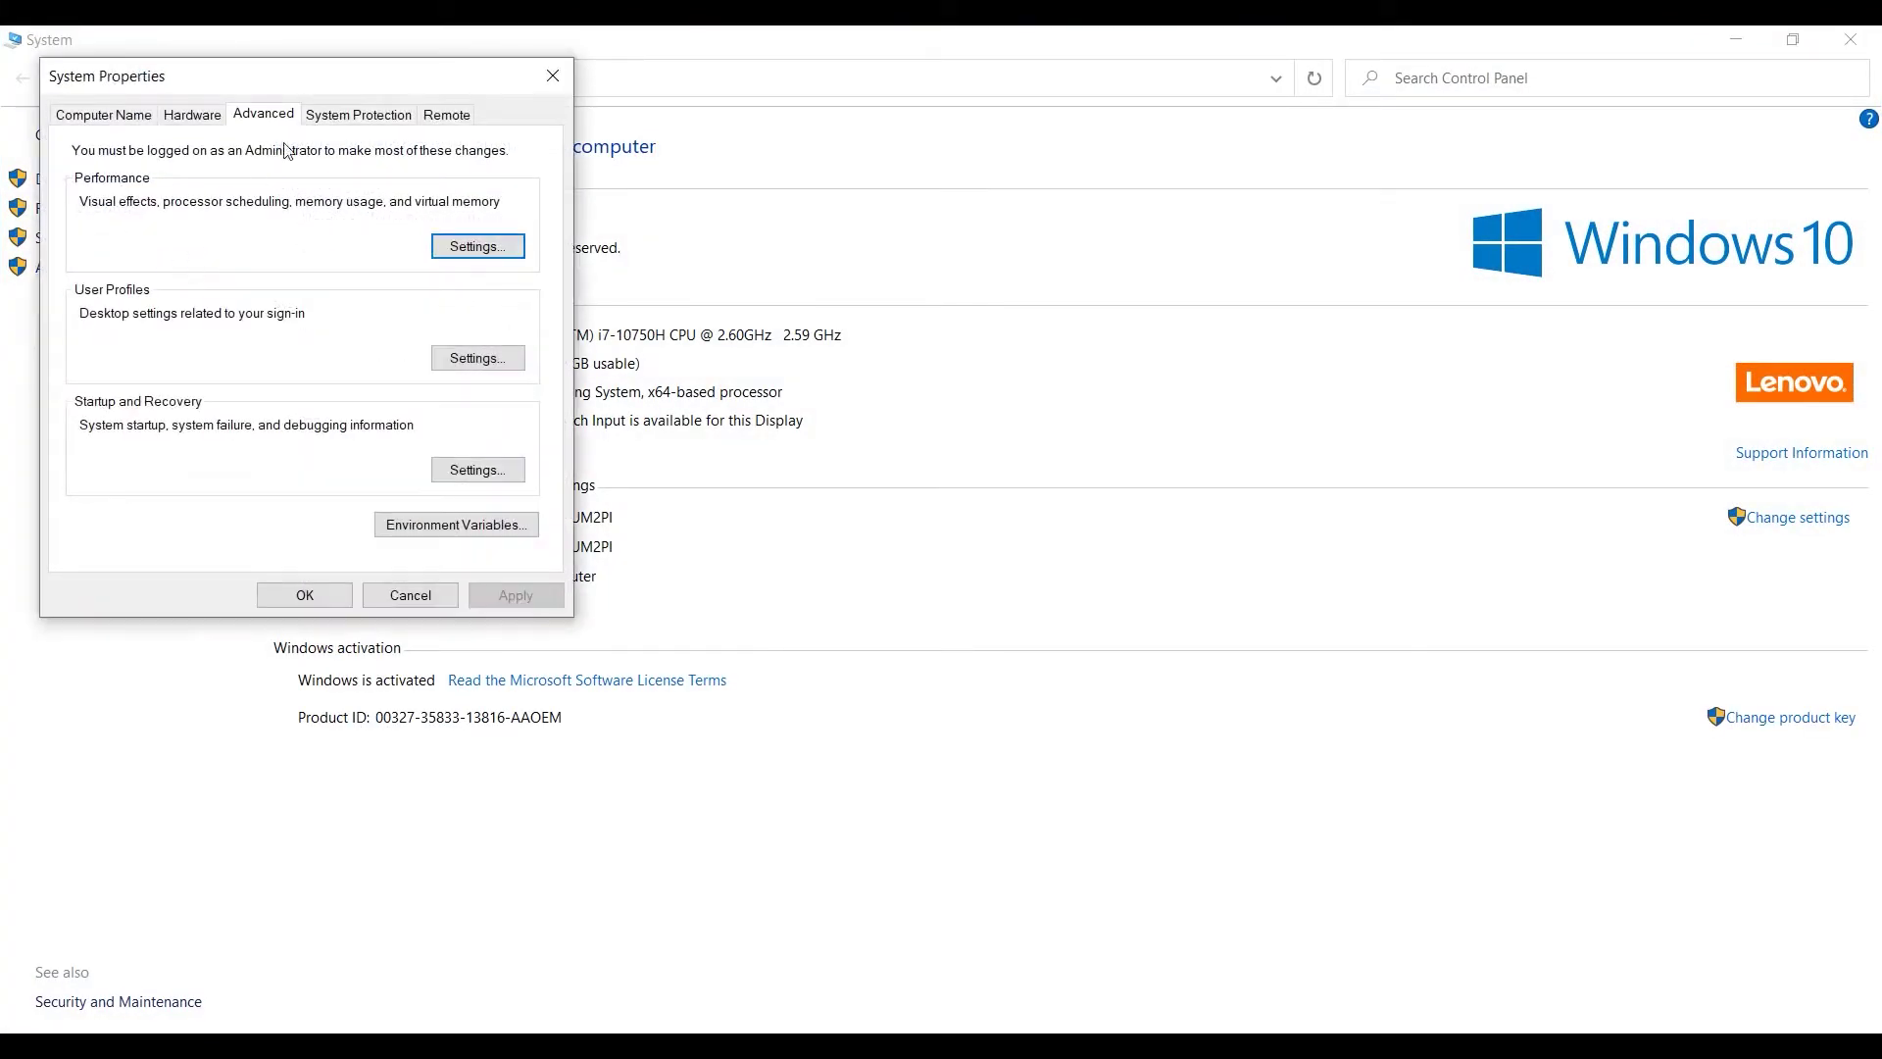
drag(348, 87, 536, 118)
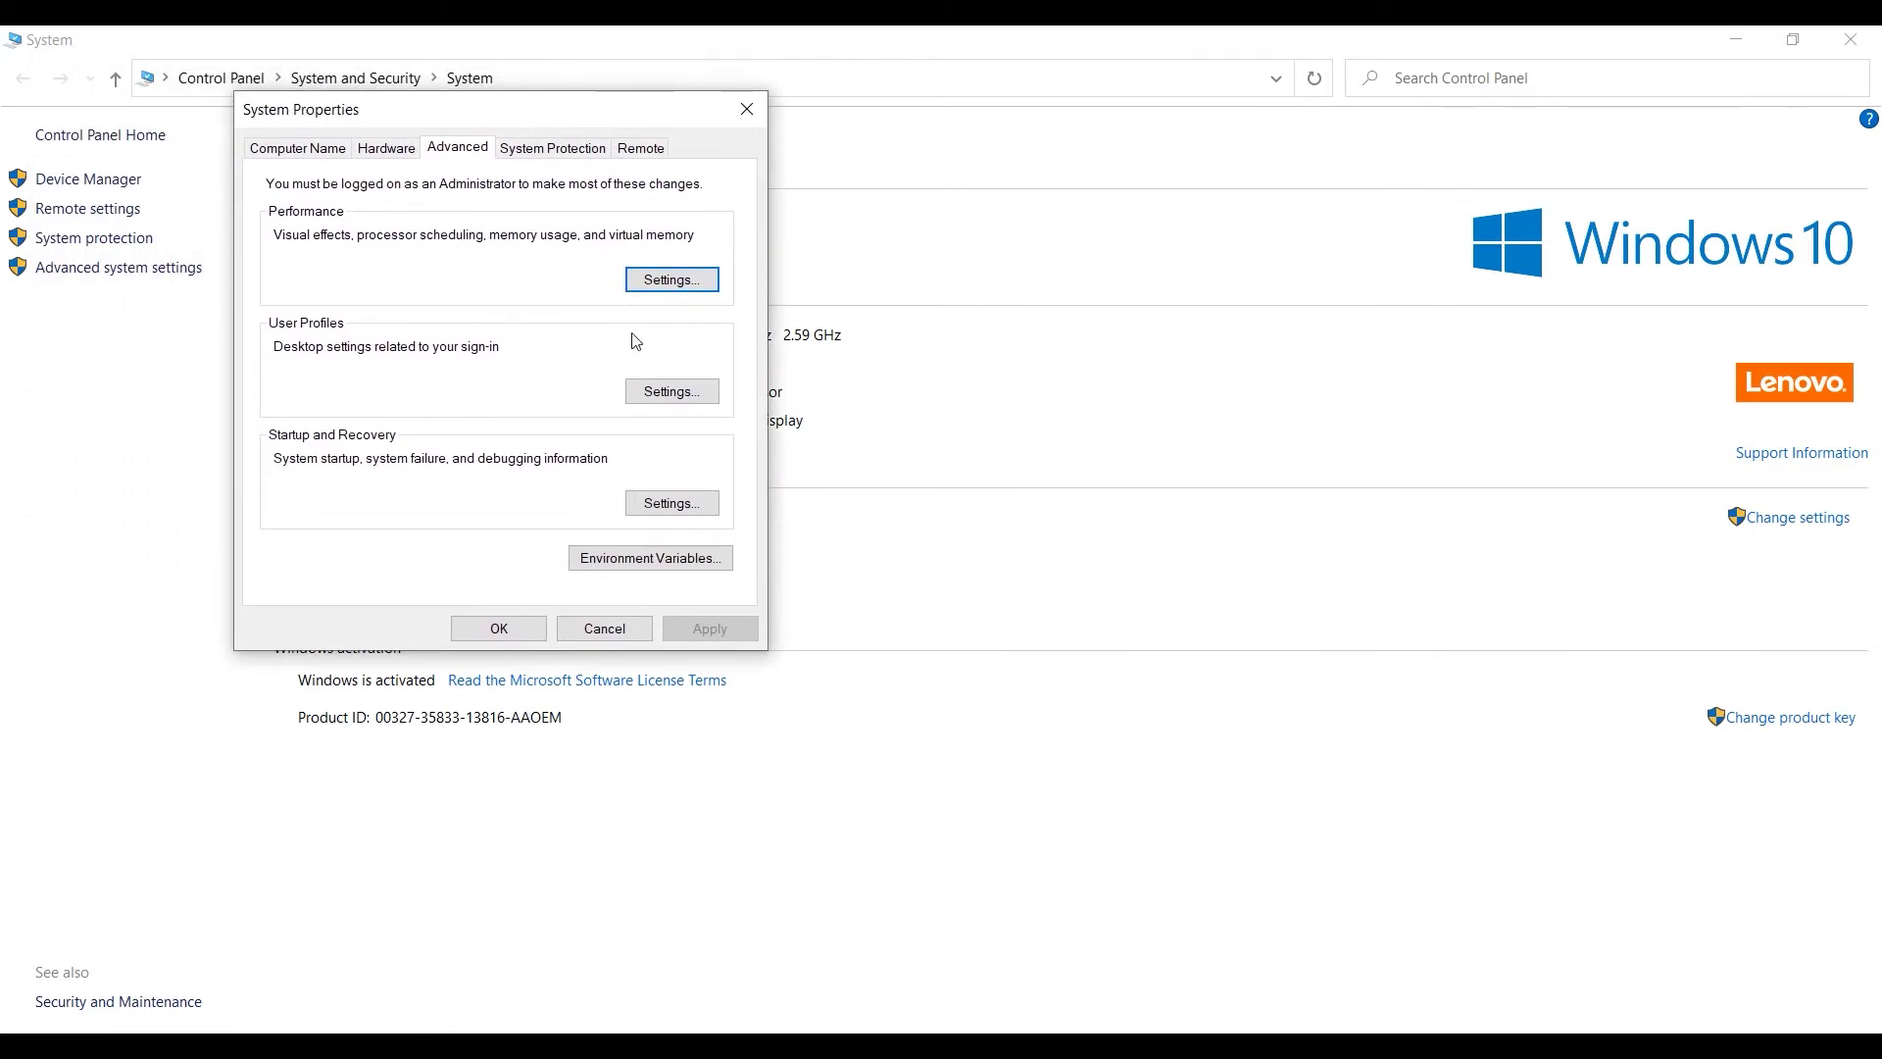
click(638, 573)
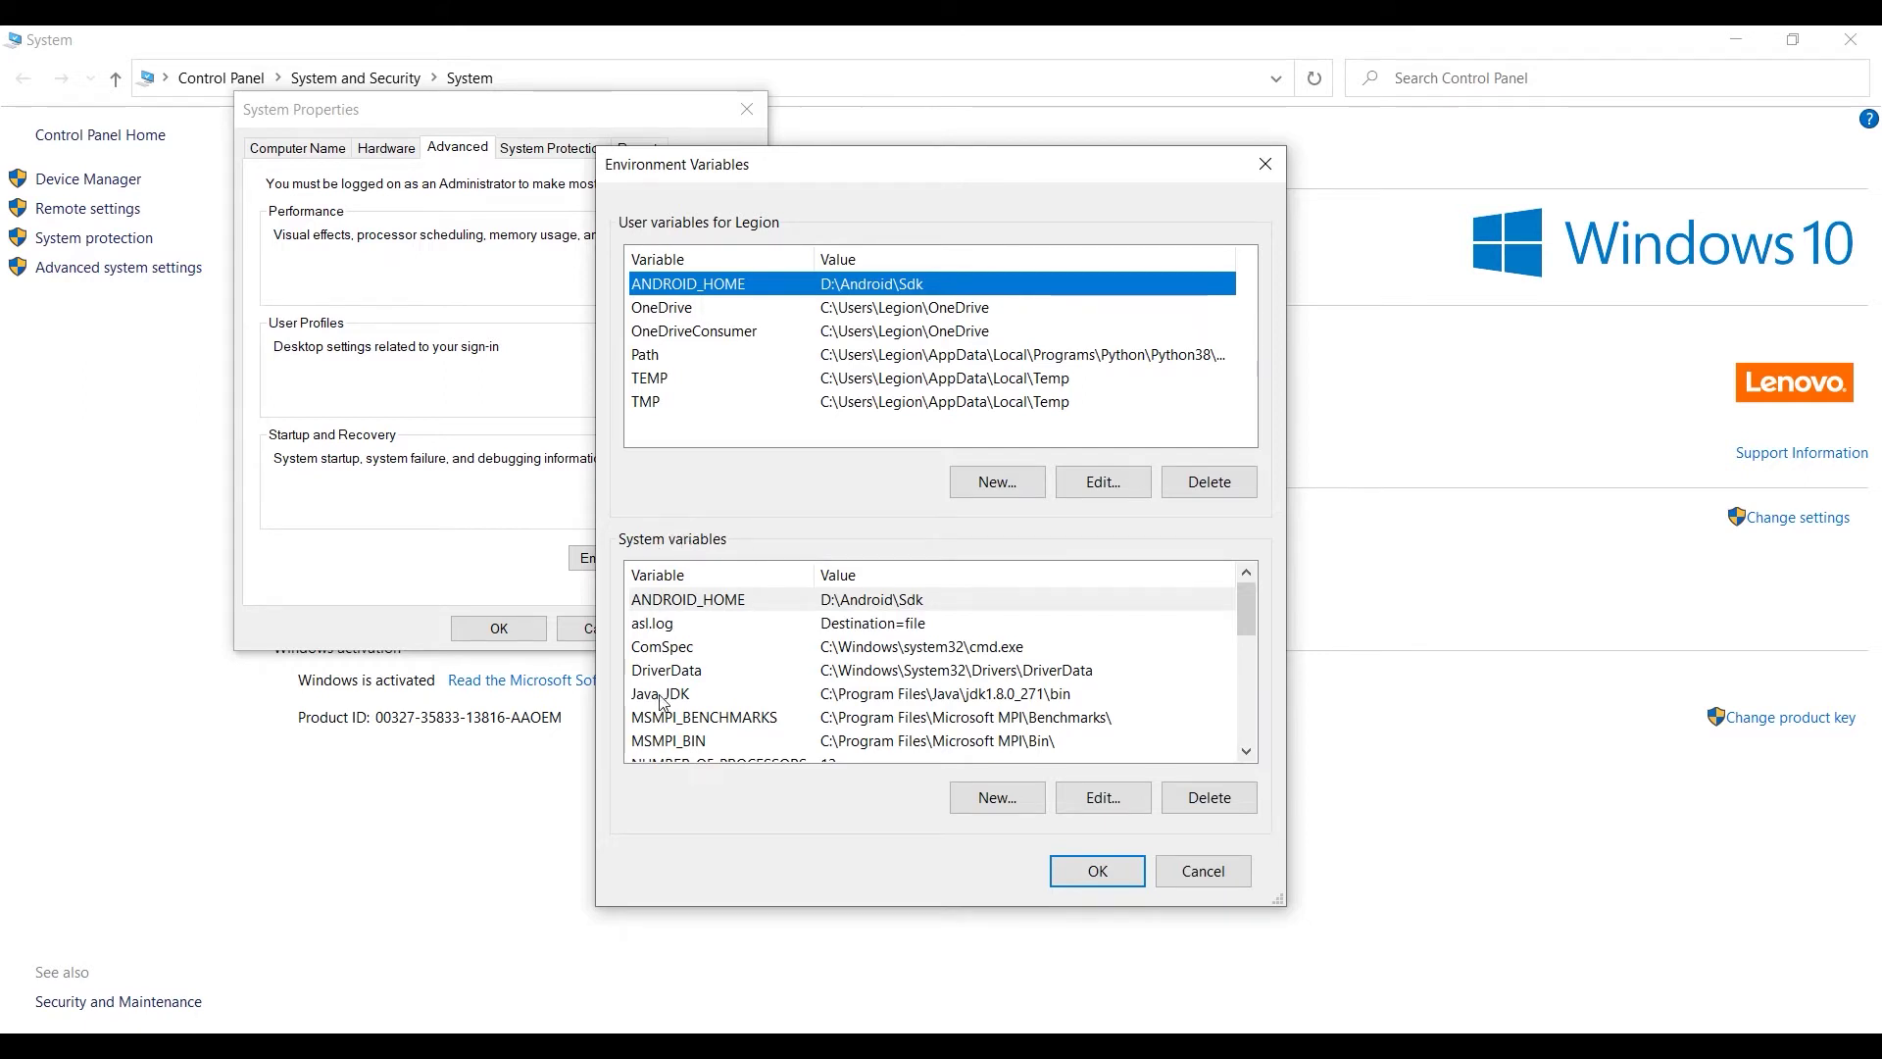
- Delete the Downloads\WINDOWS.X64_193000_db_home entry from the system Path variable, save the change and close the system settings
scroll(664, 700, down, 2)
click(692, 673)
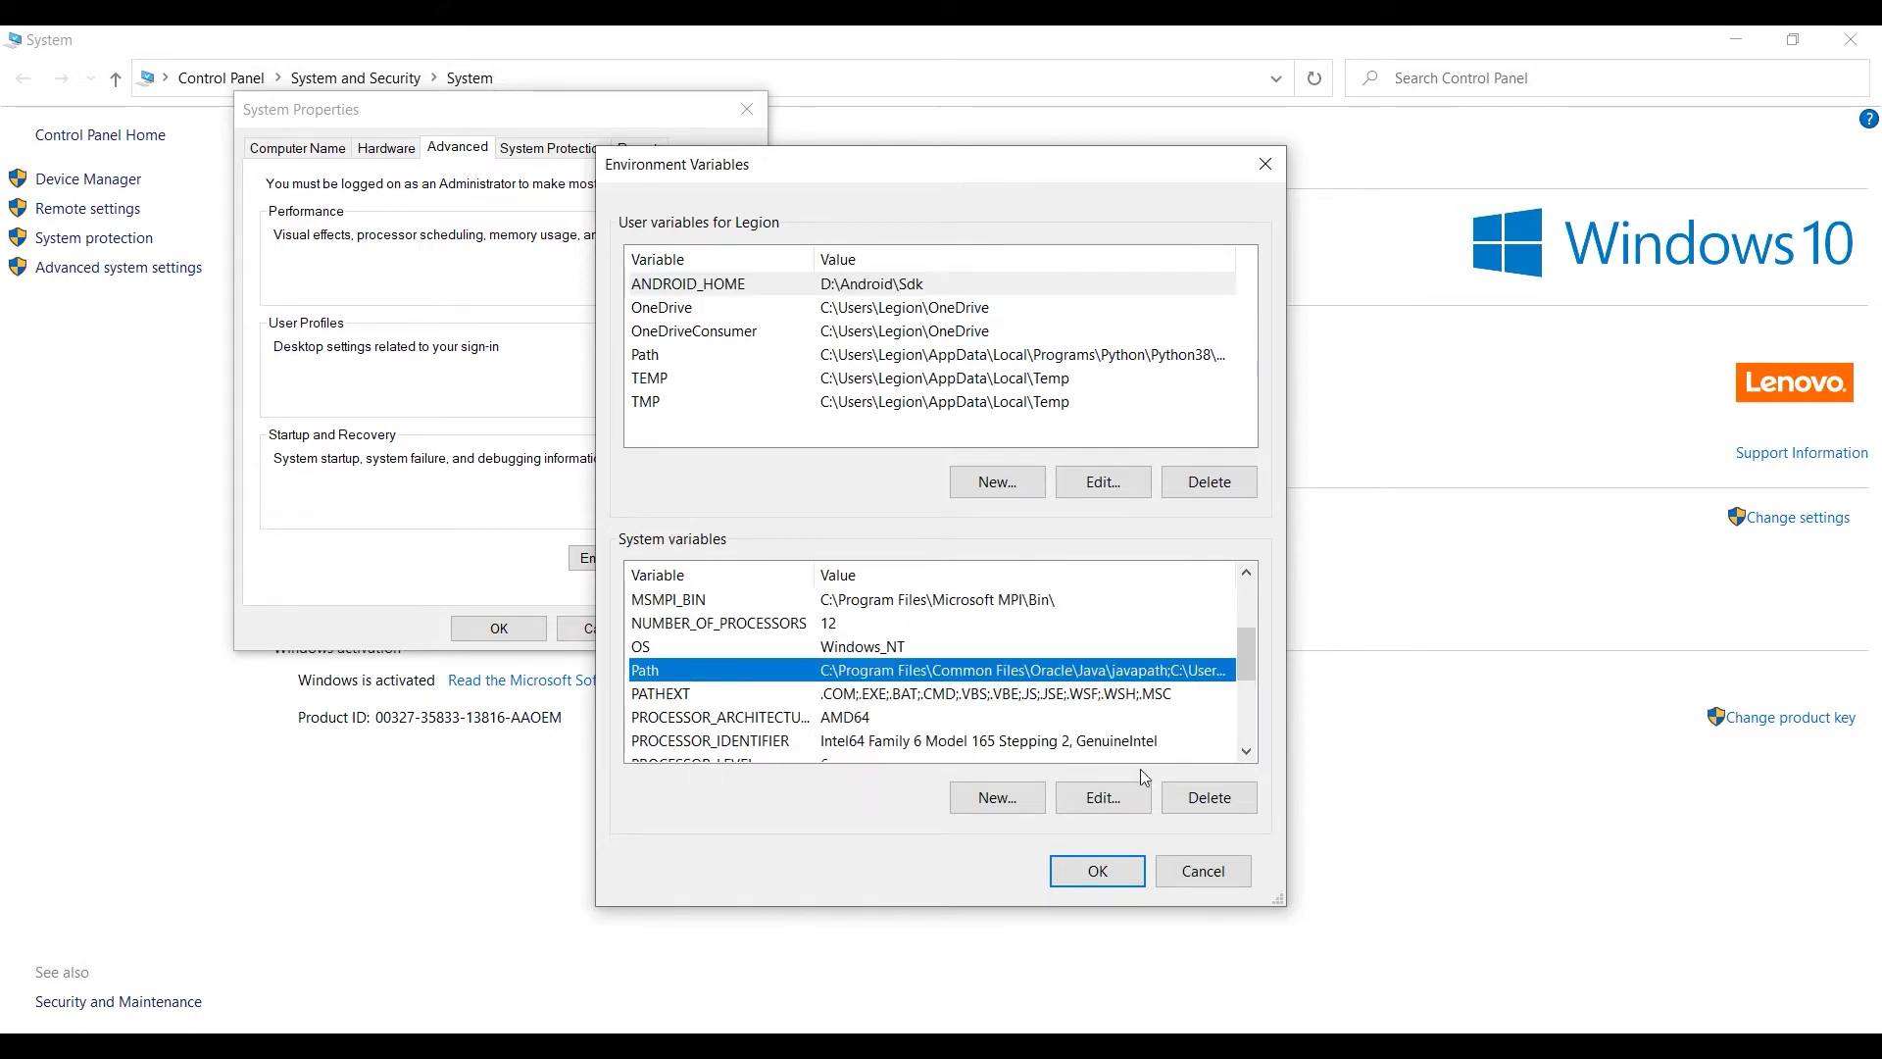
click(1103, 798)
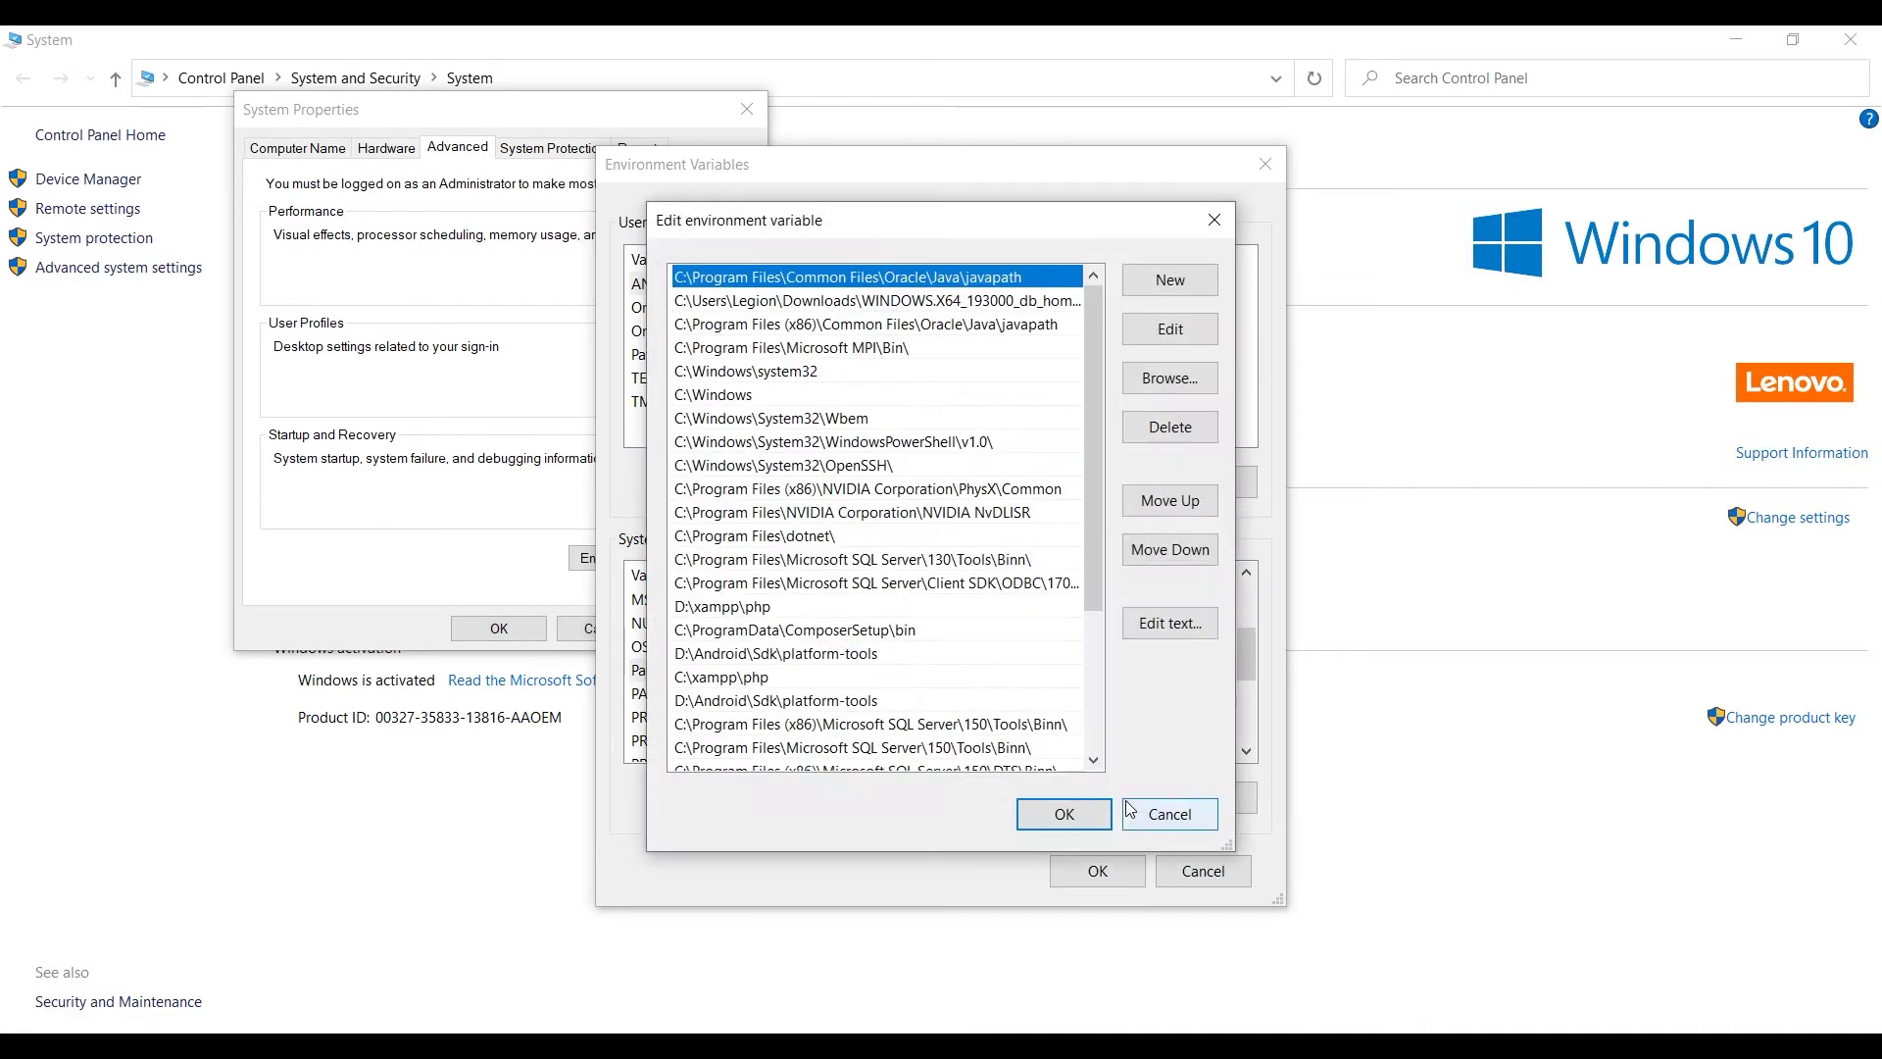
click(954, 304)
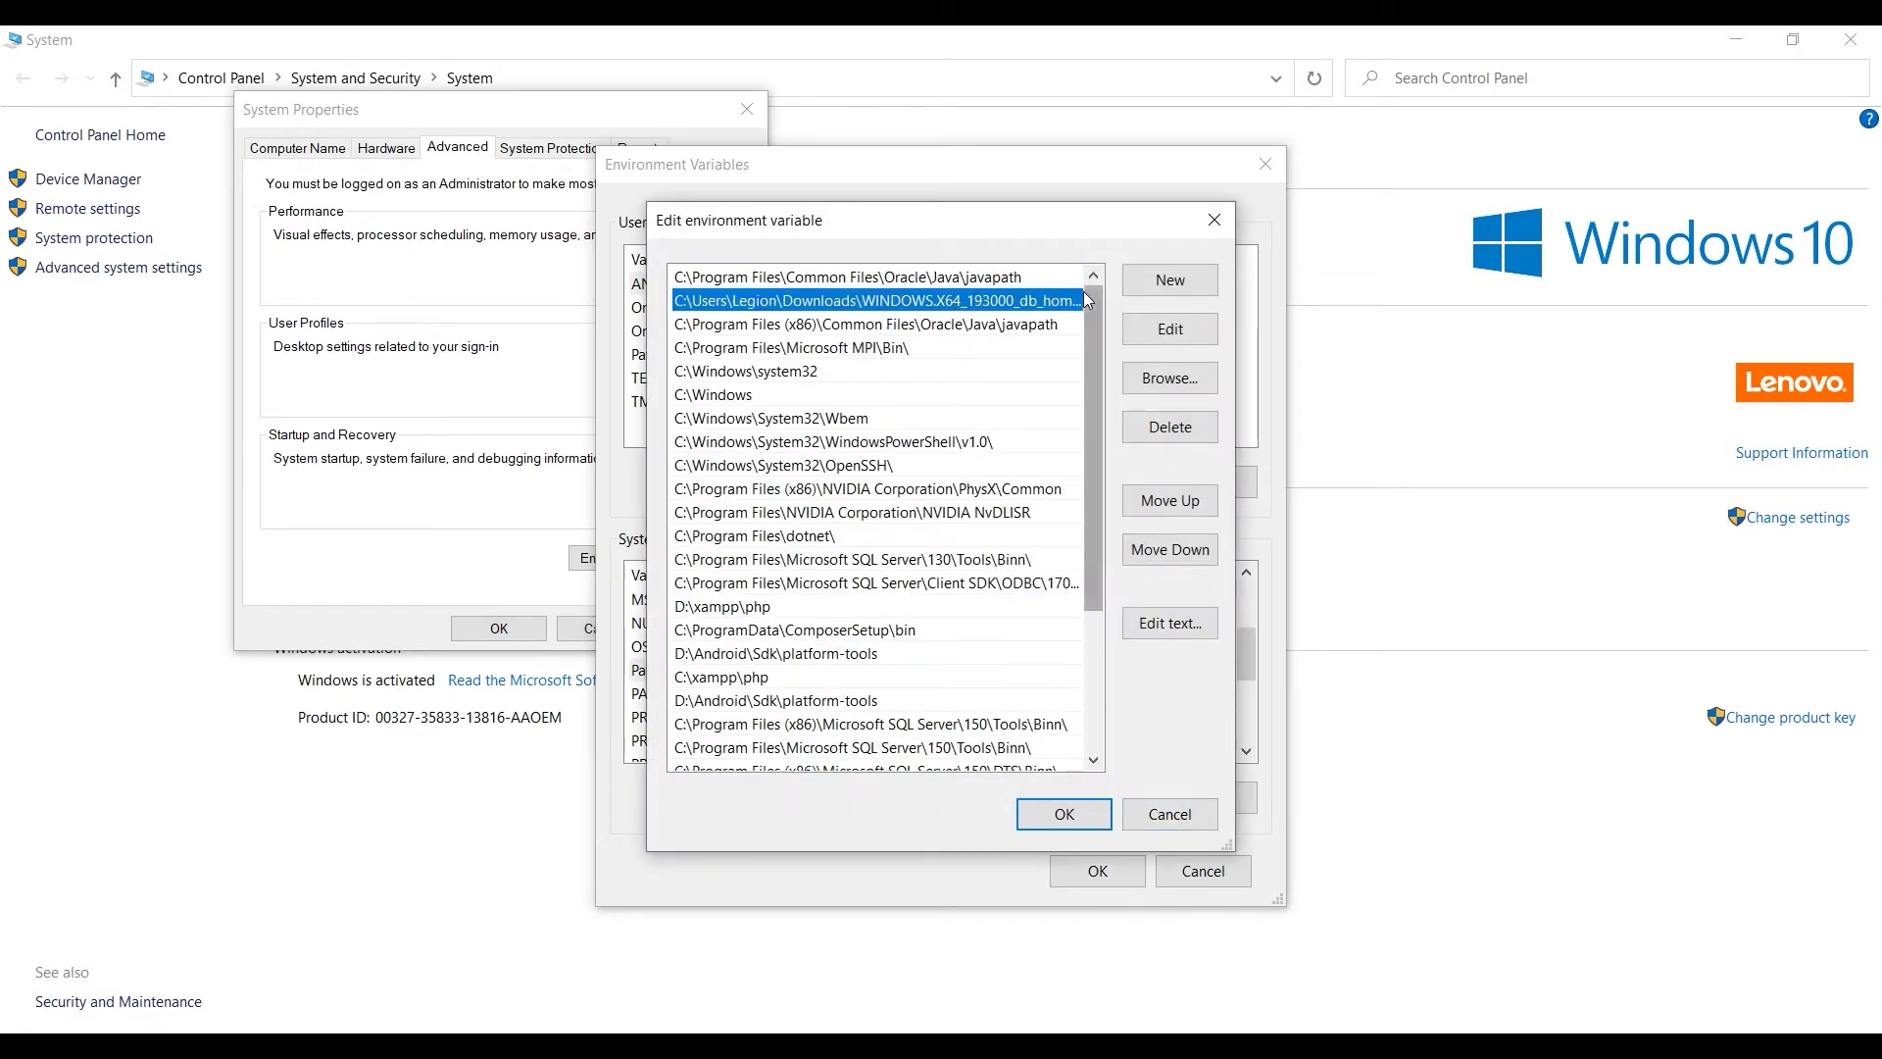
click(1171, 426)
click(1063, 814)
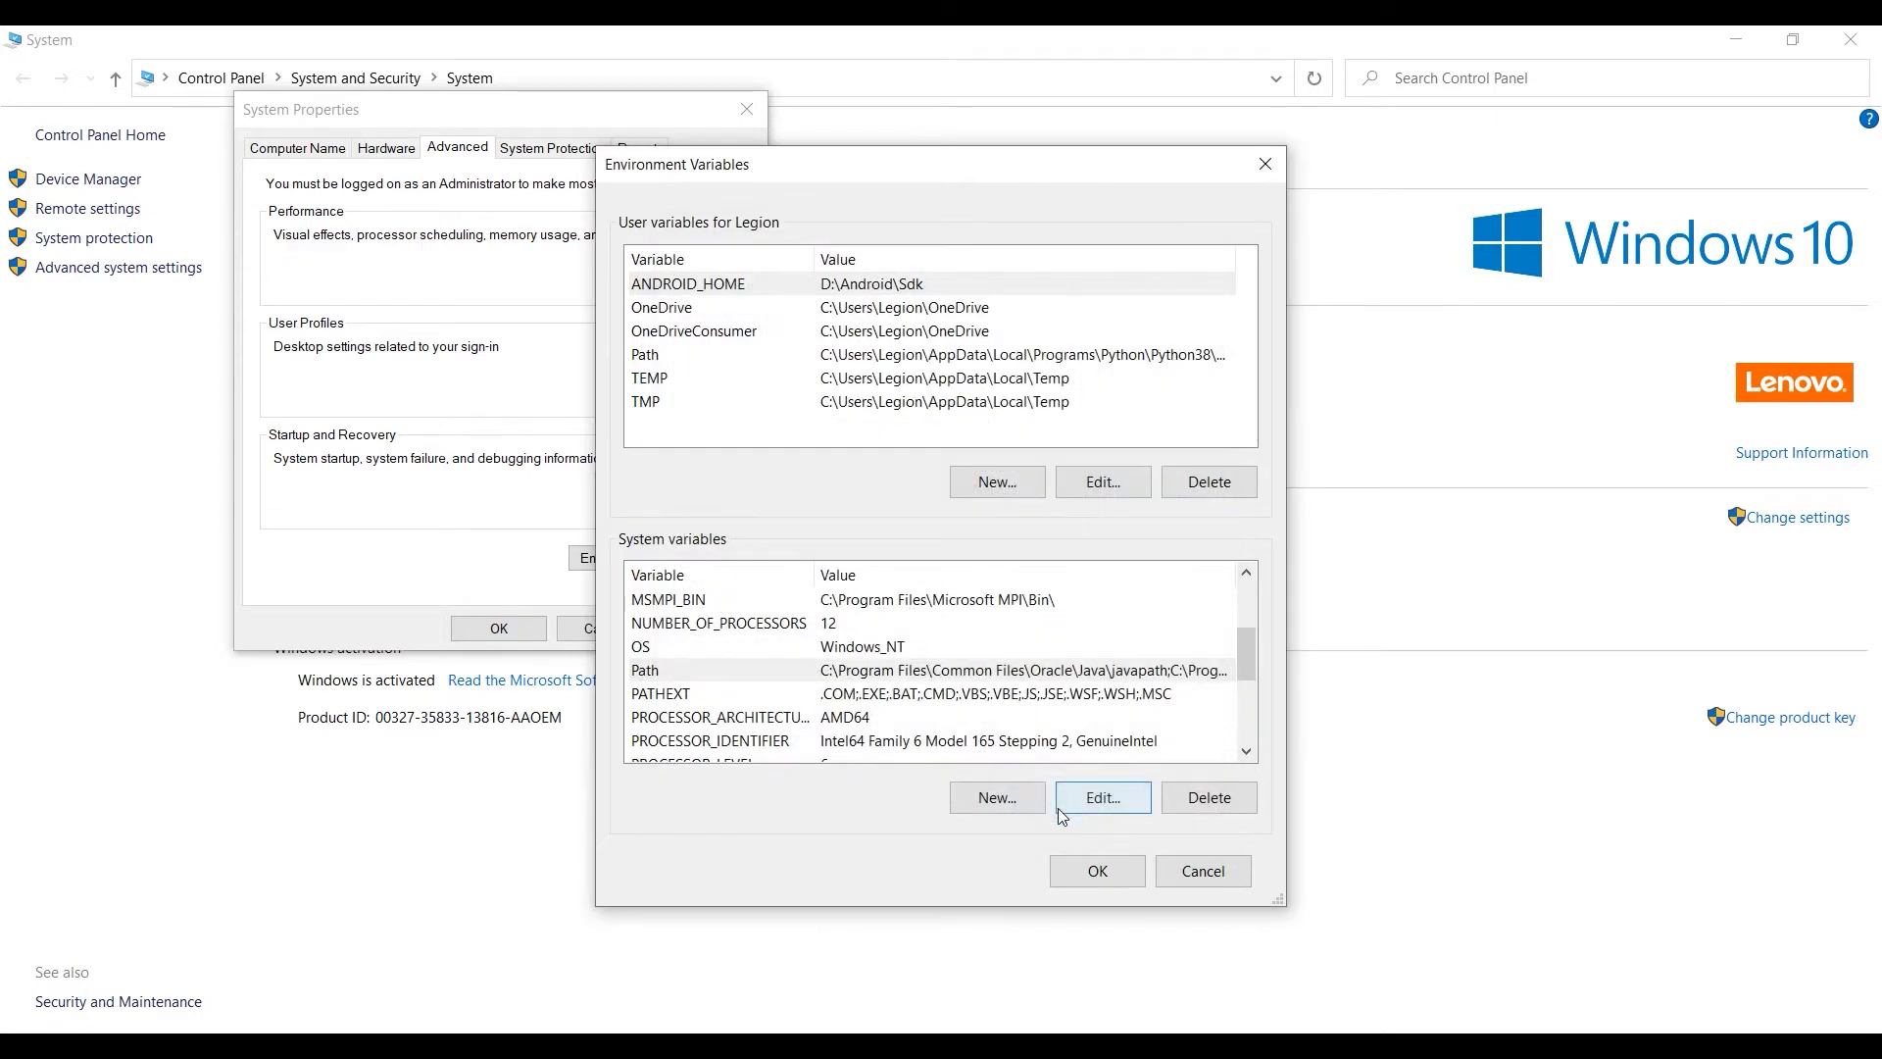
click(1094, 871)
click(499, 628)
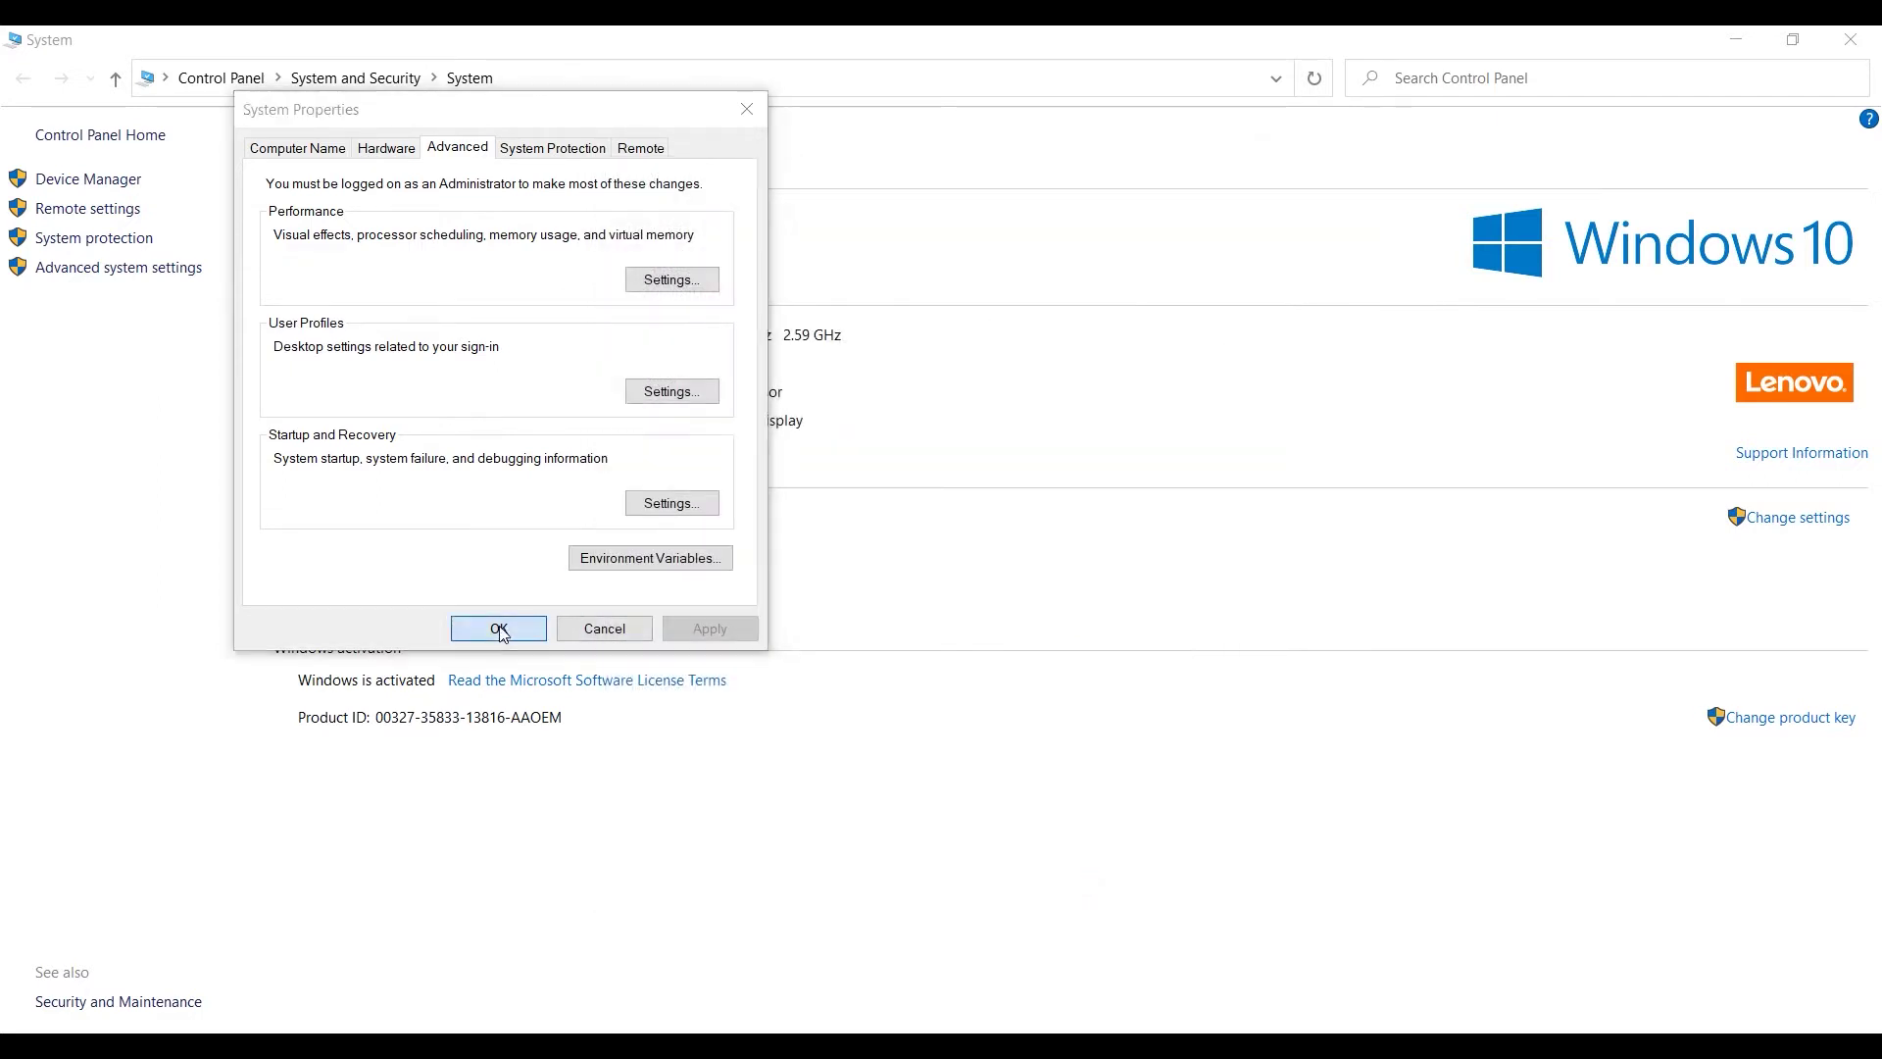
click(1873, 55)
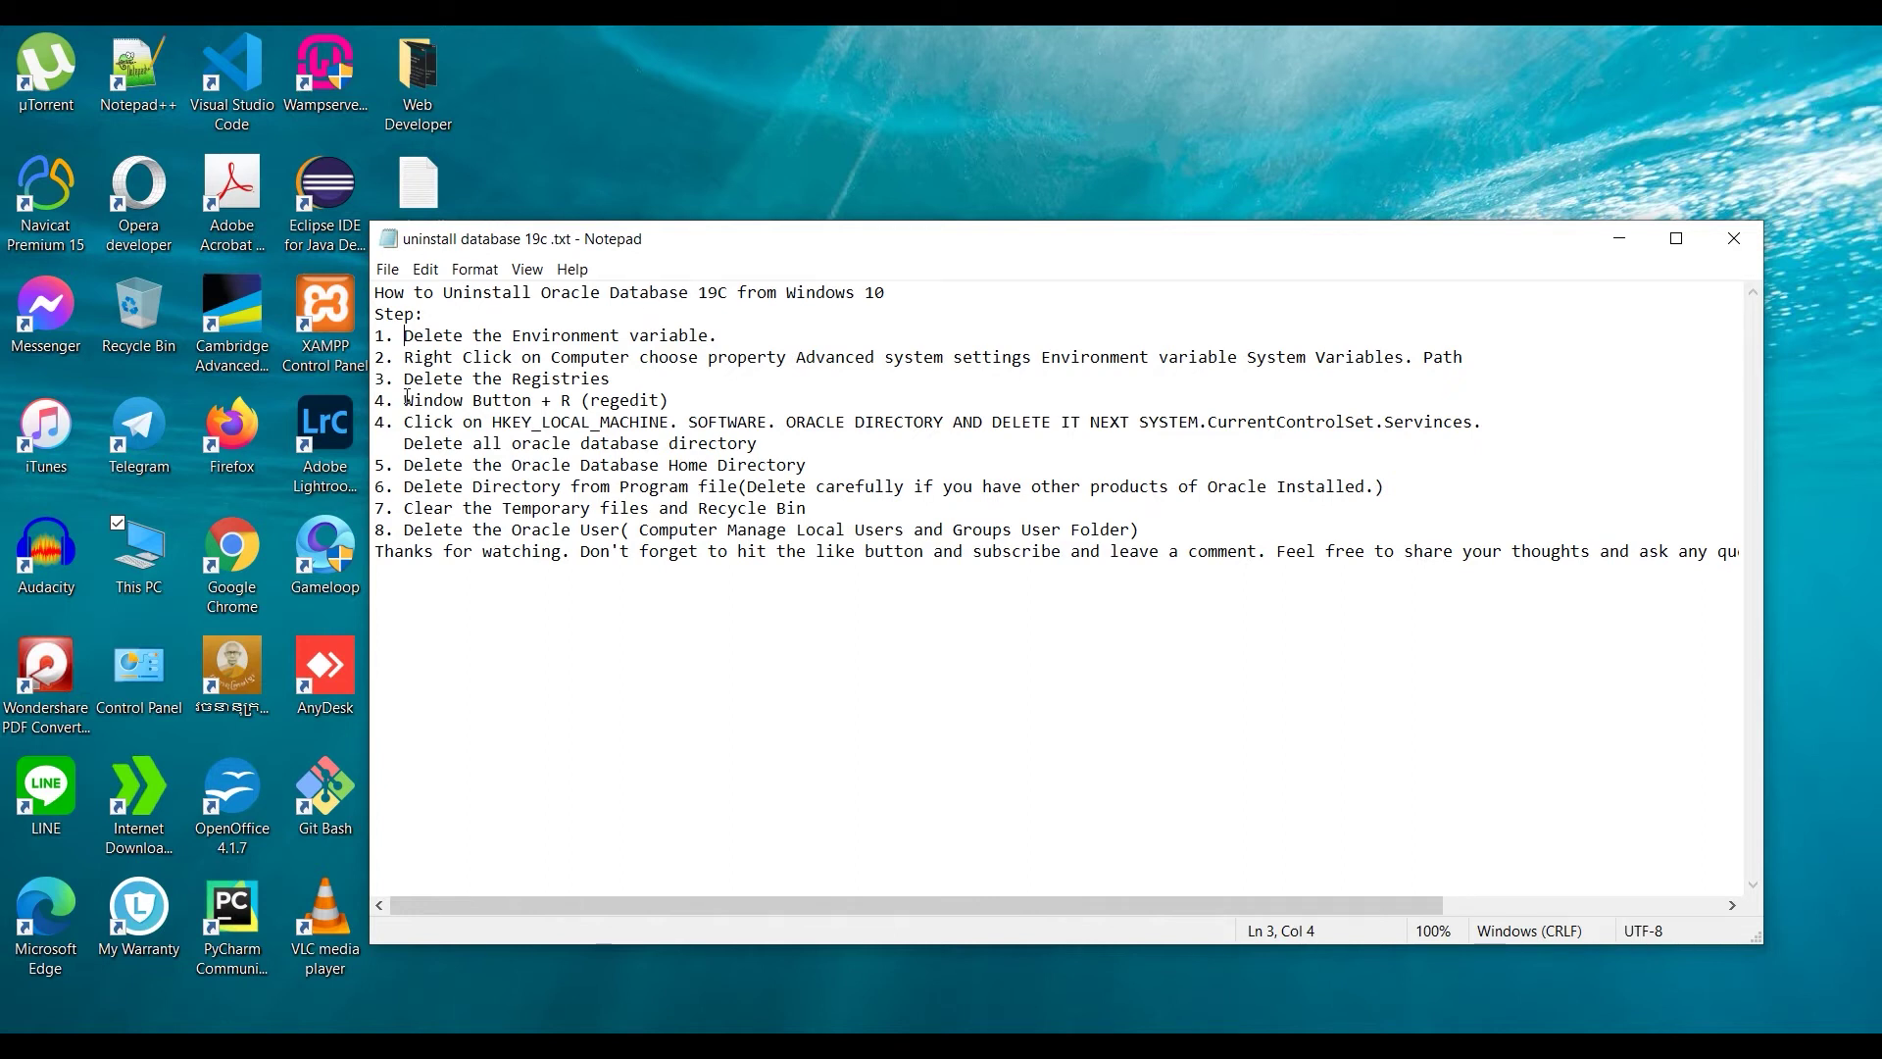
key(super+f)
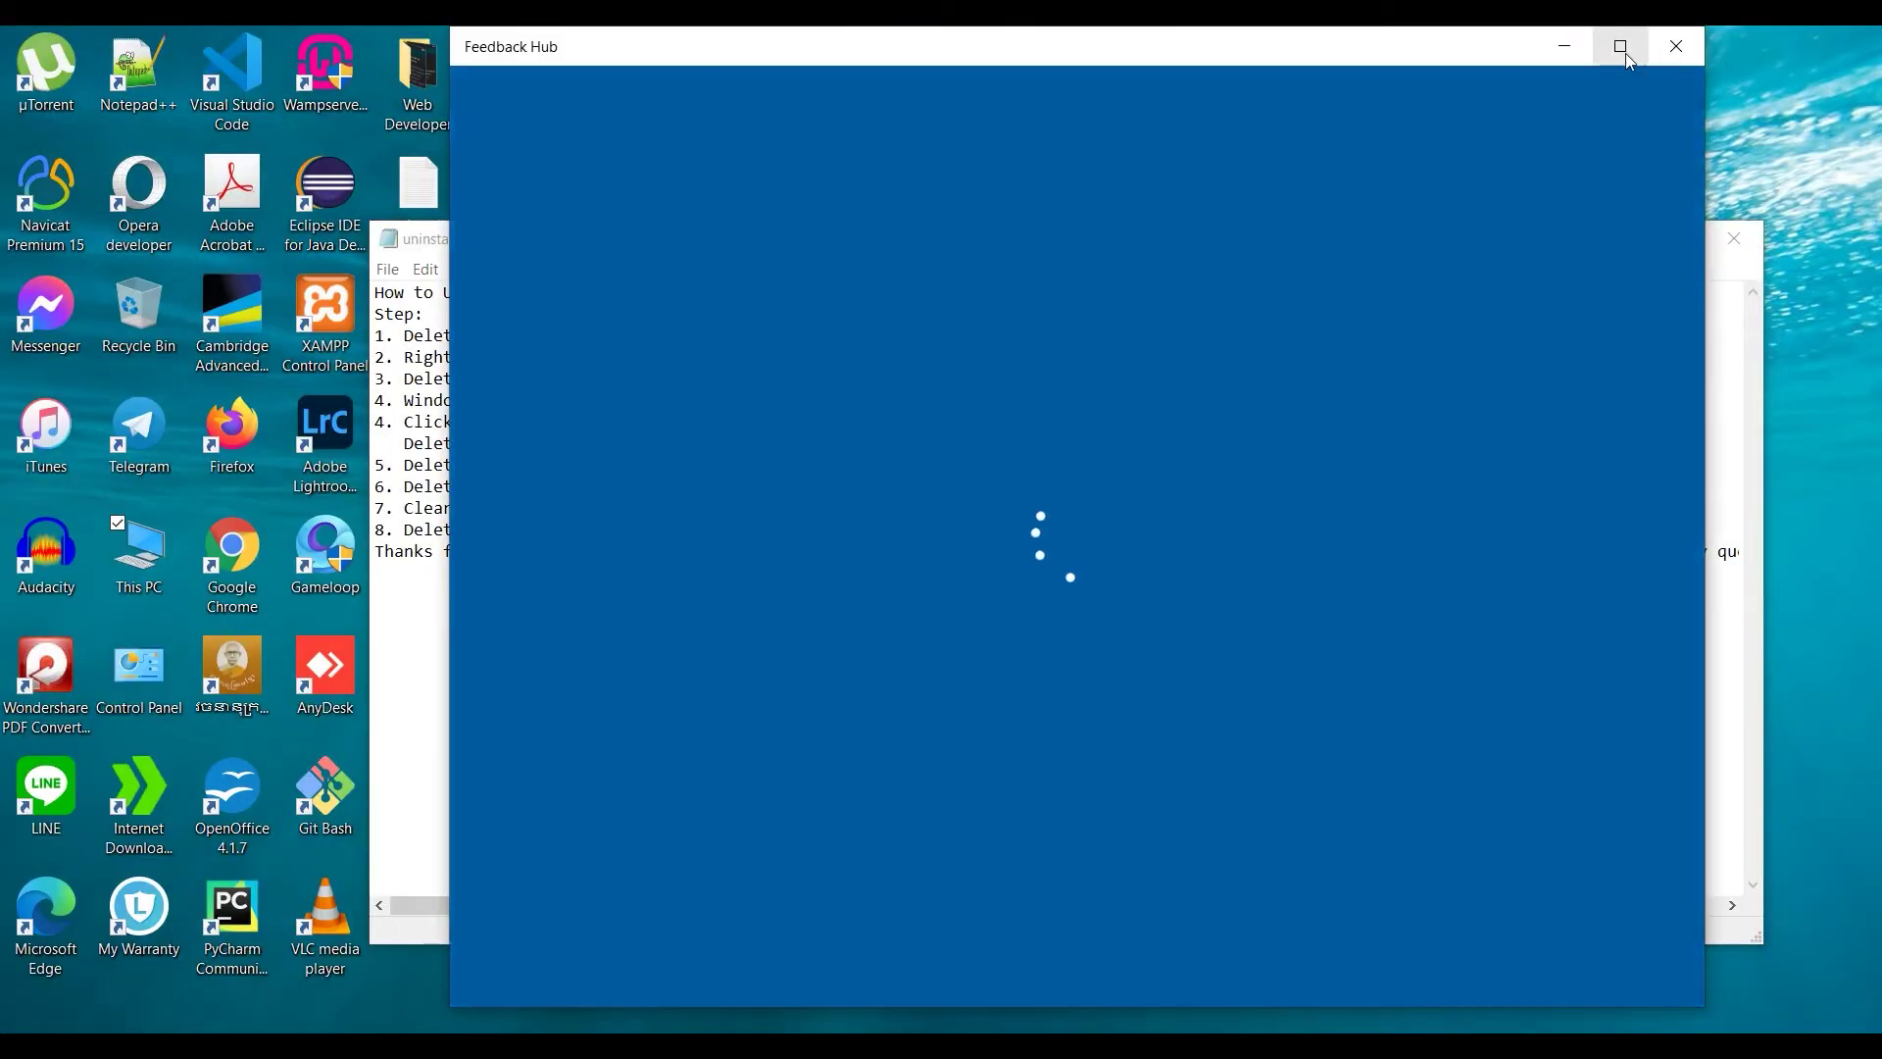
click(1676, 47)
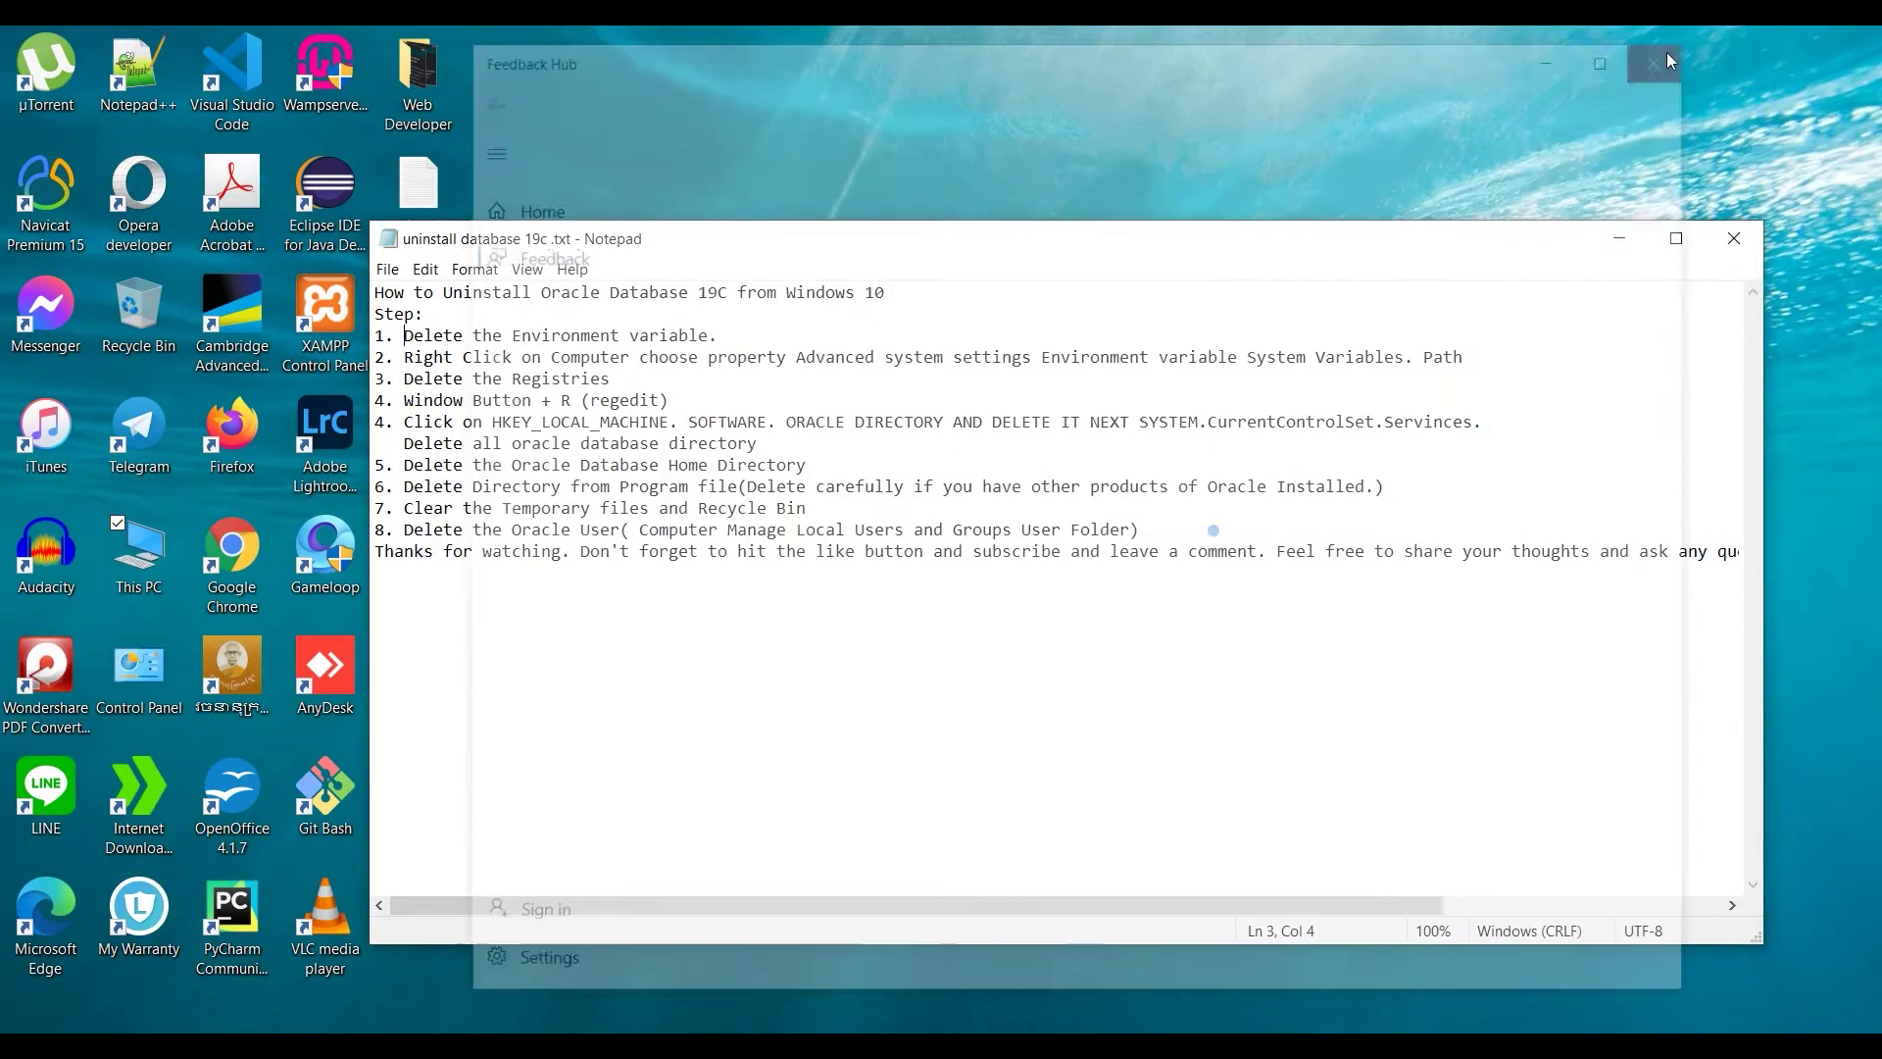
key(ctrl+f)
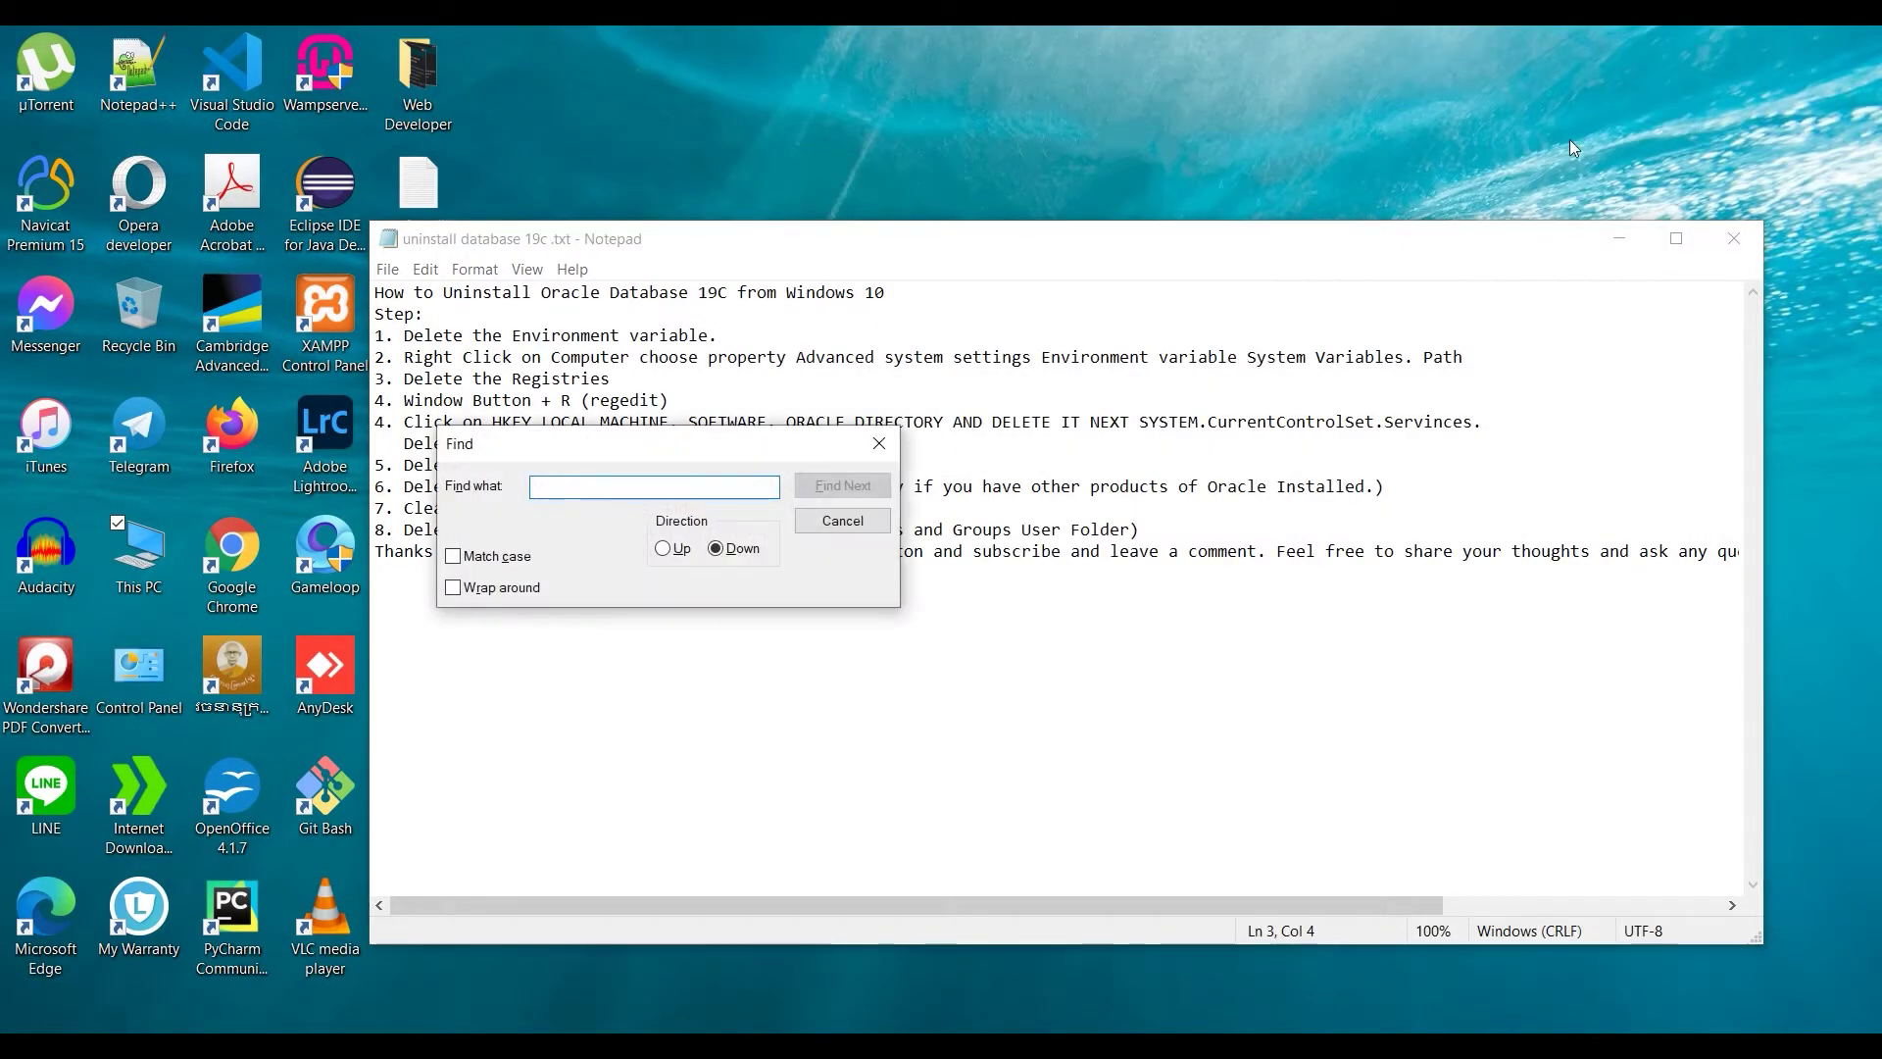
click(880, 445)
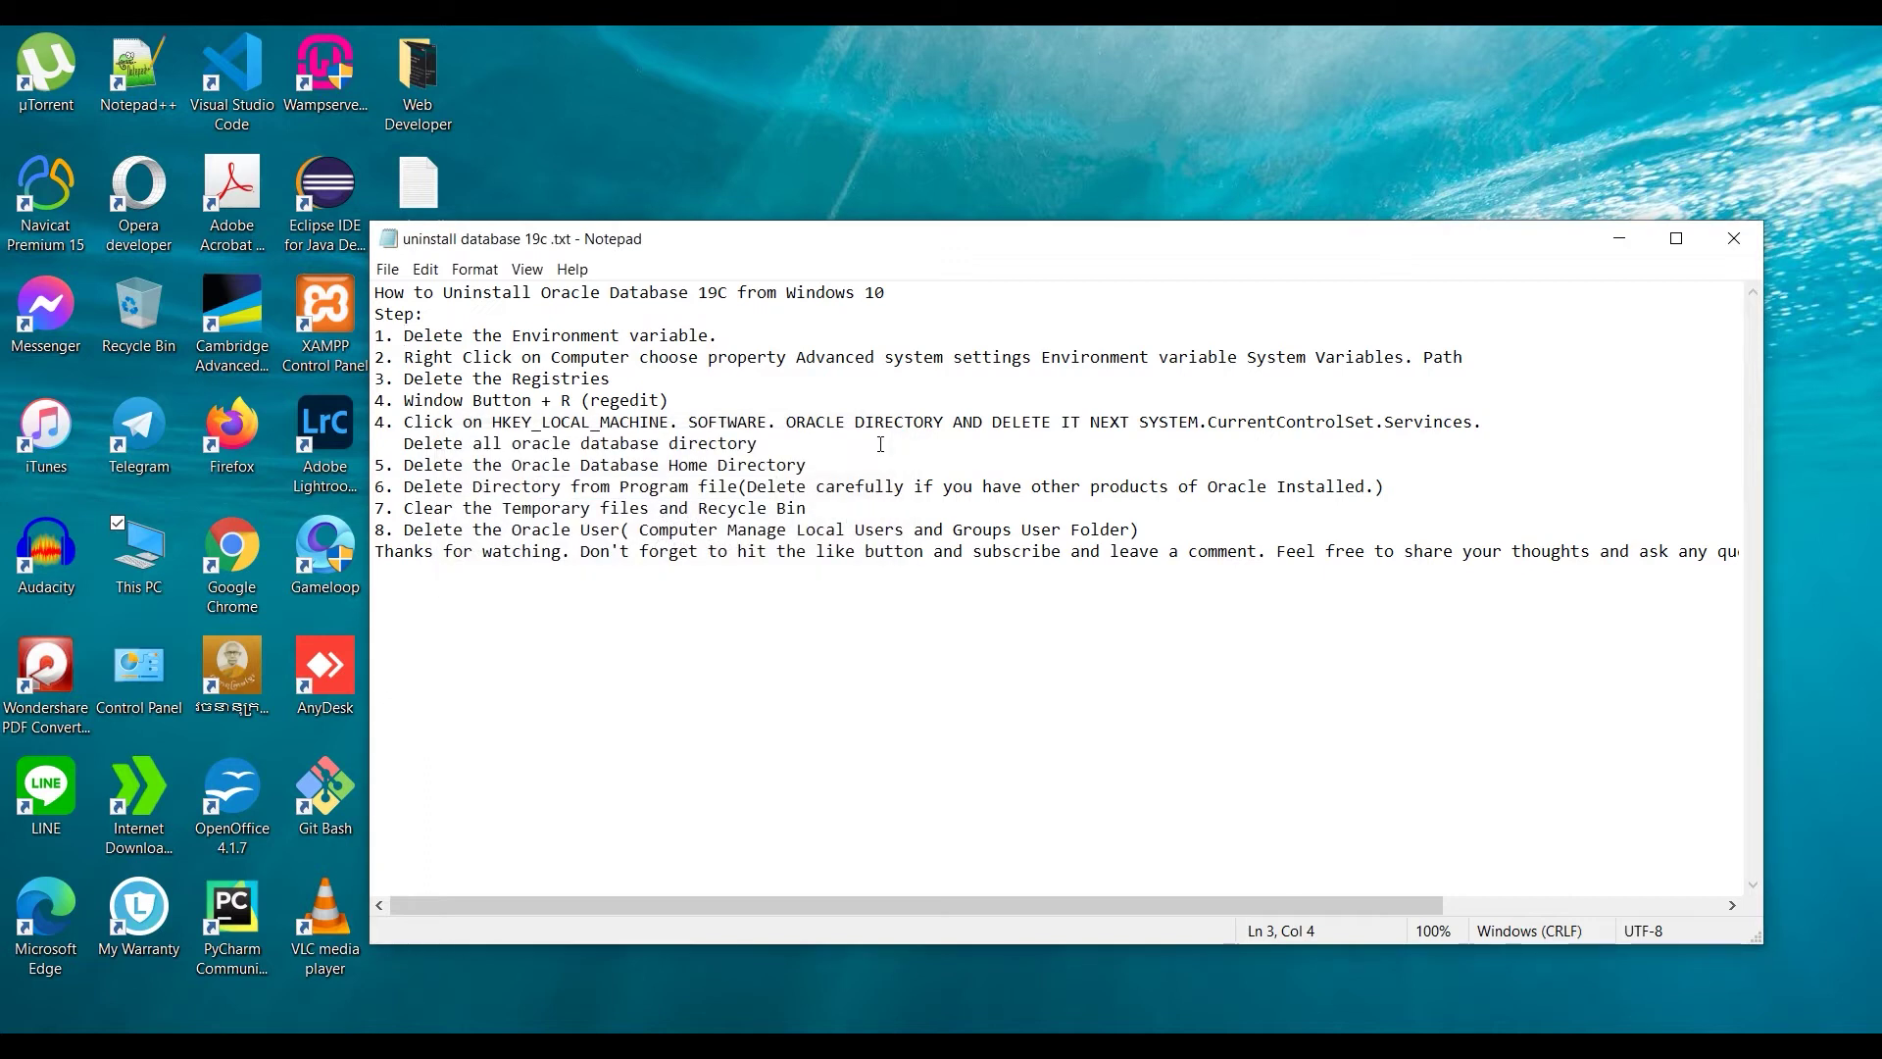
key(ctrl+f)
click(885, 442)
- Check the regedit instruction in the notes and launch the Registry Editor by running regedit
drag(405, 396, 686, 398)
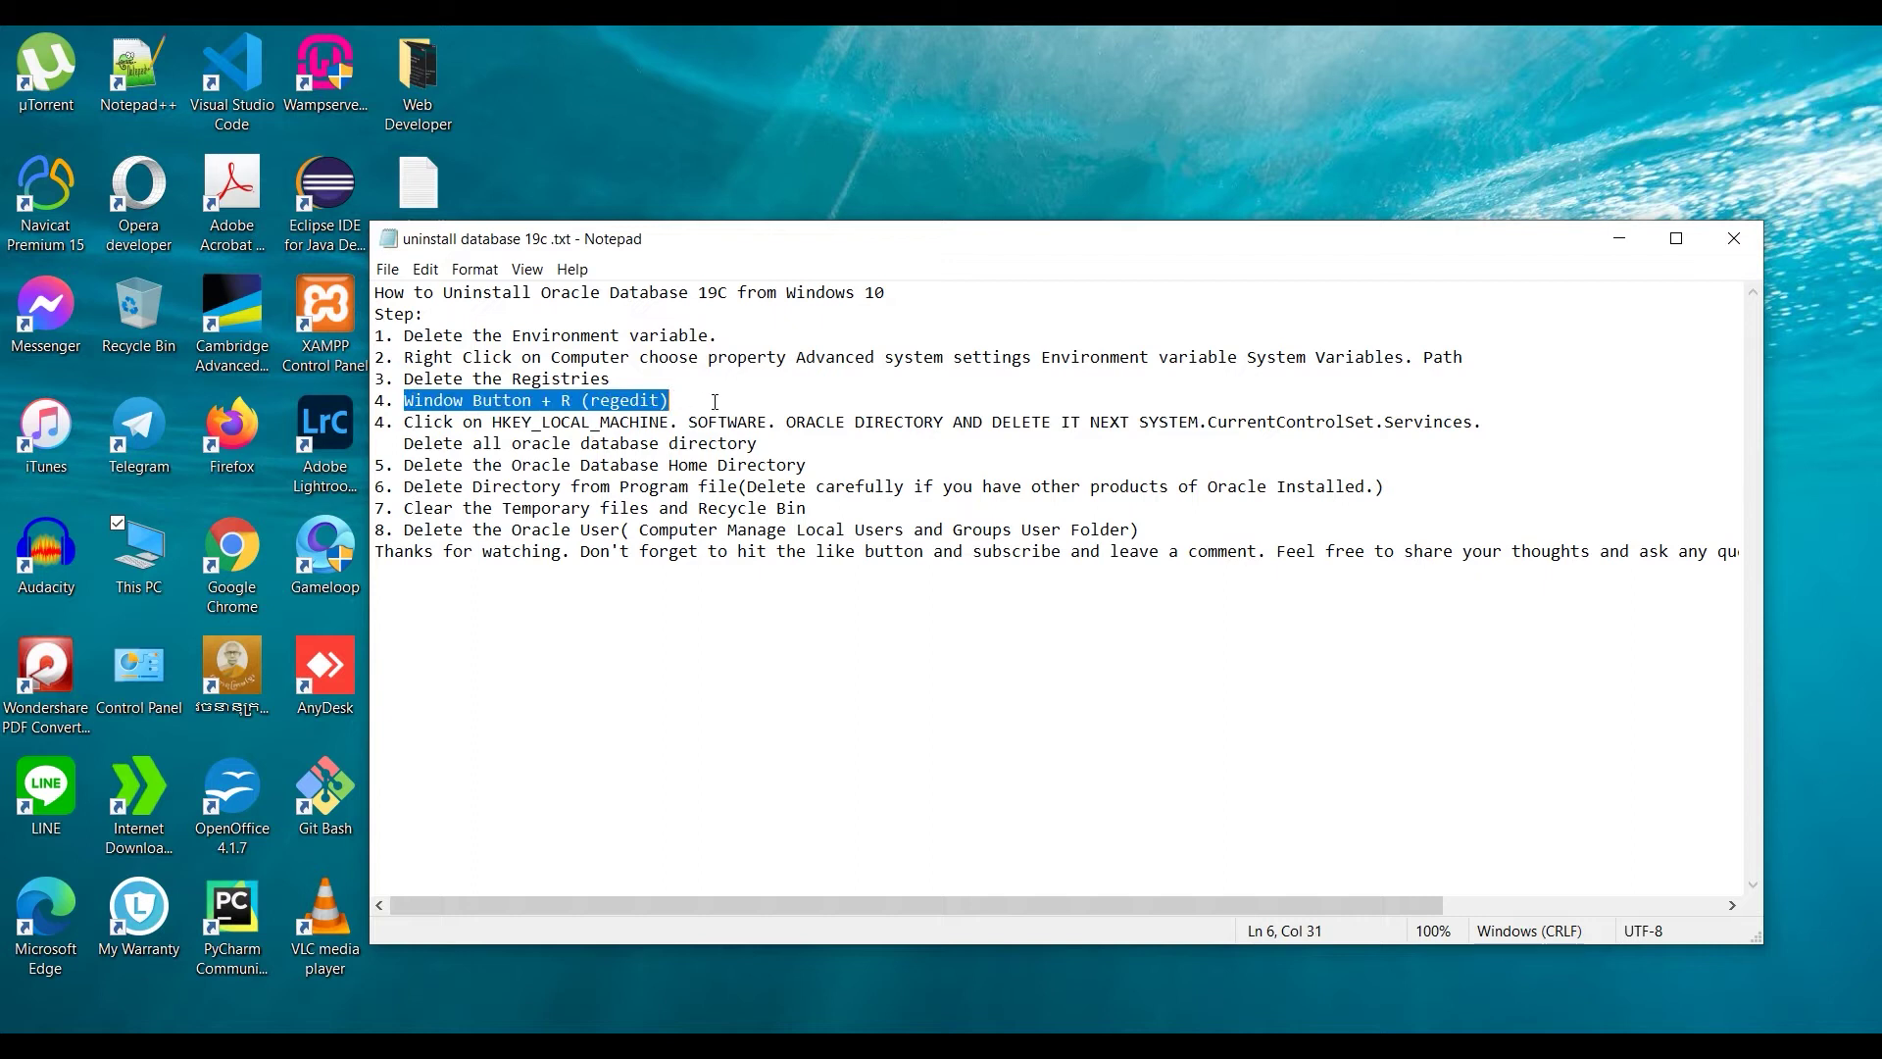
click(715, 402)
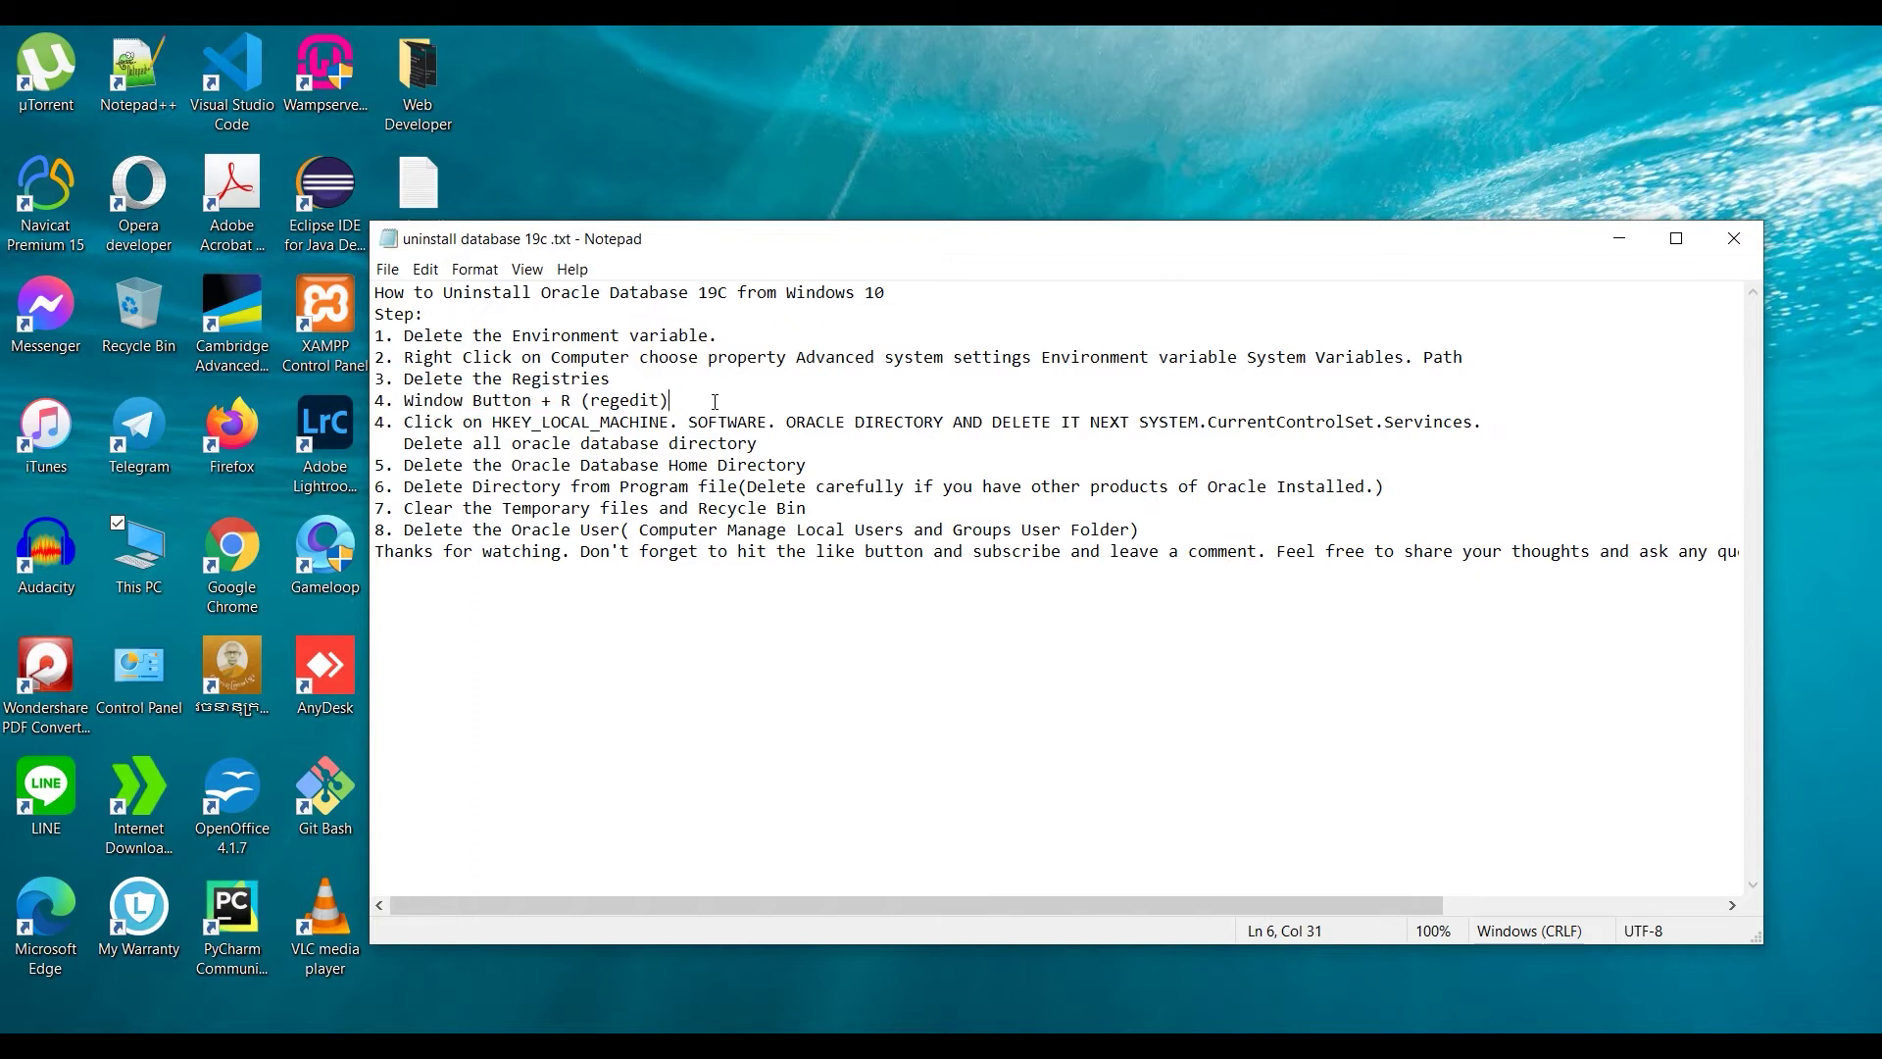
key(super+r)
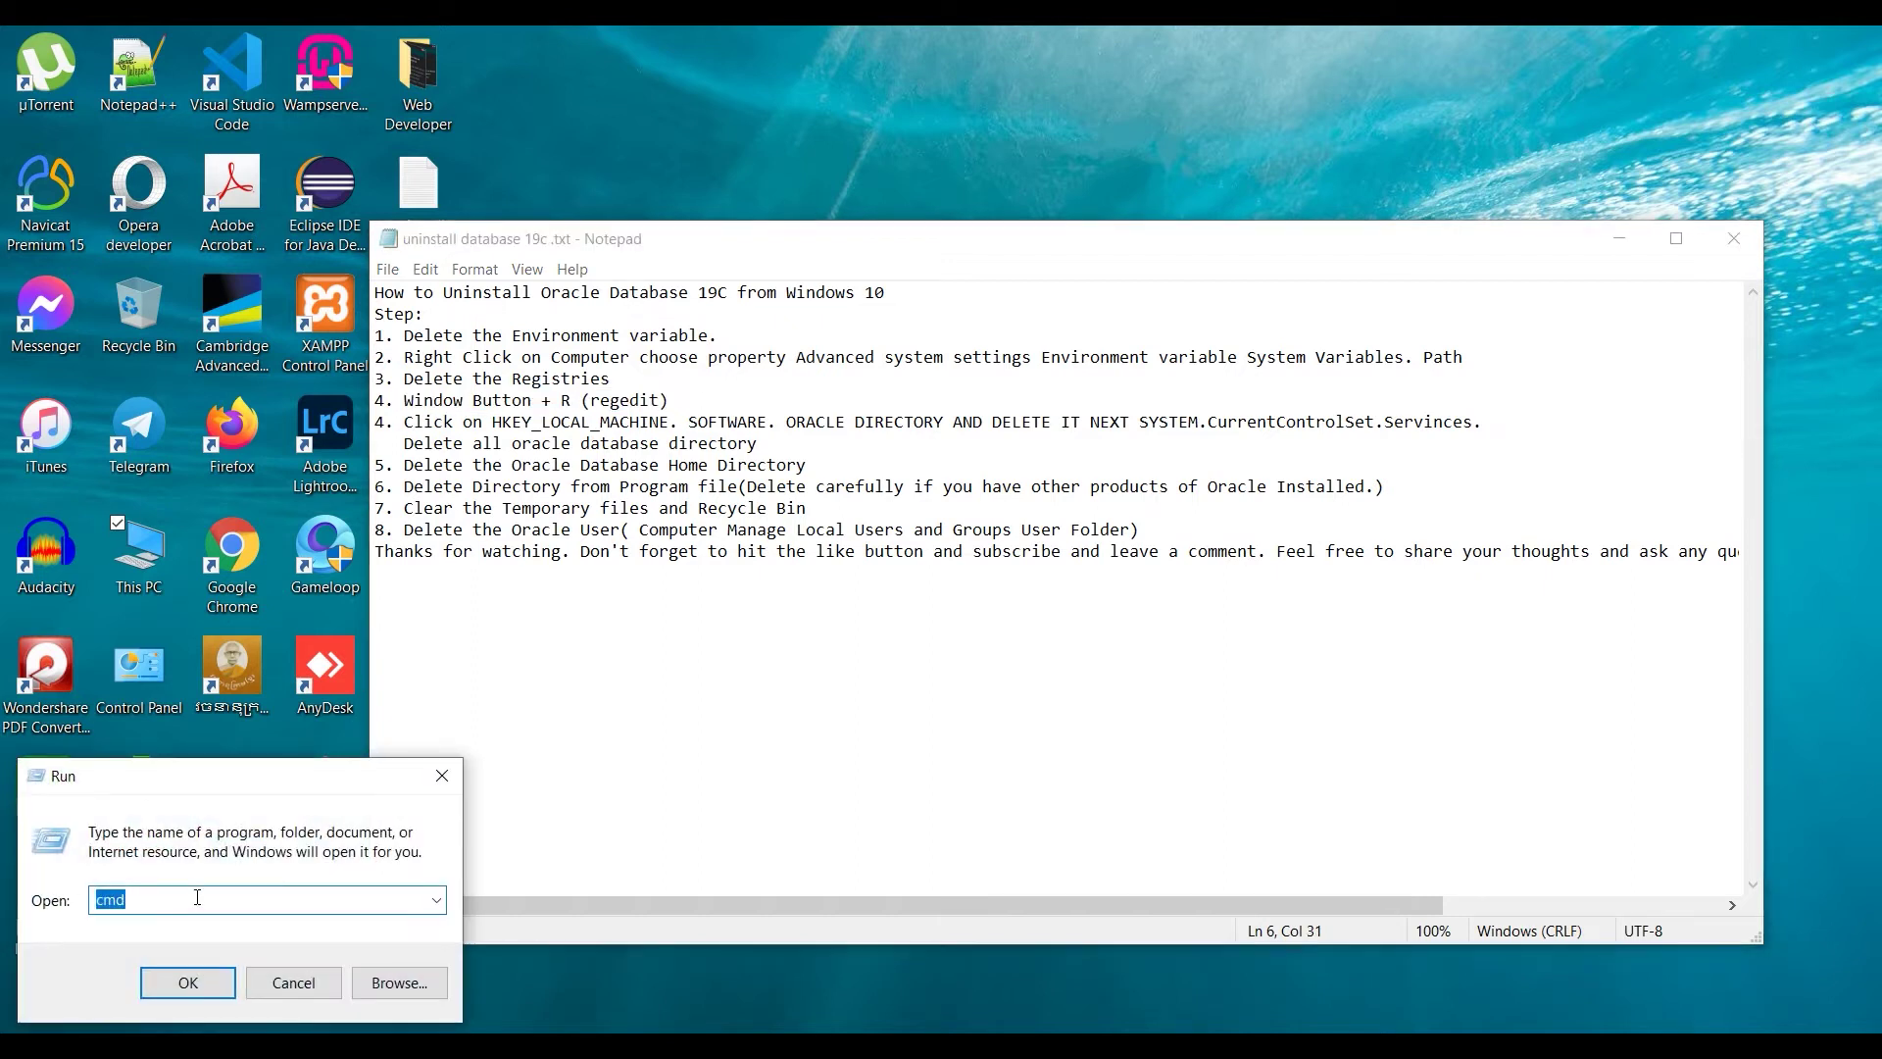
key(BackSpace)
text(r)
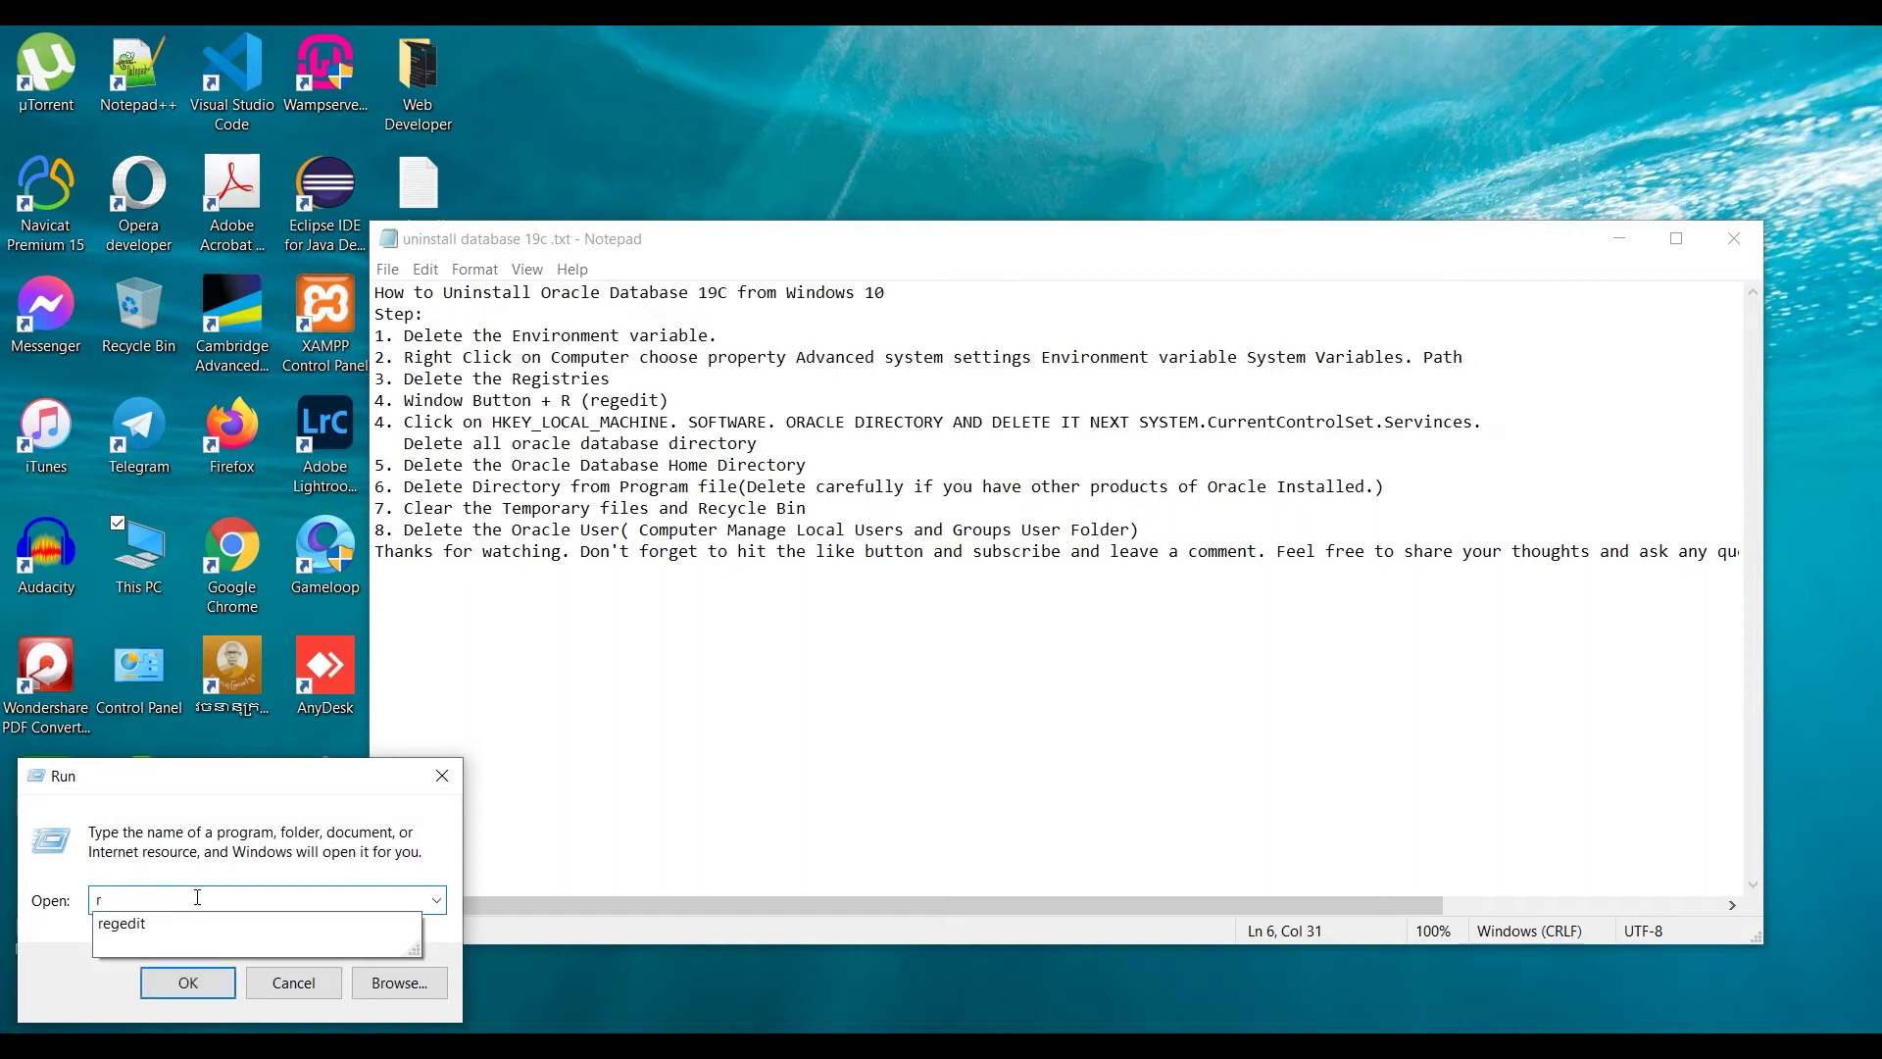
text(eged)
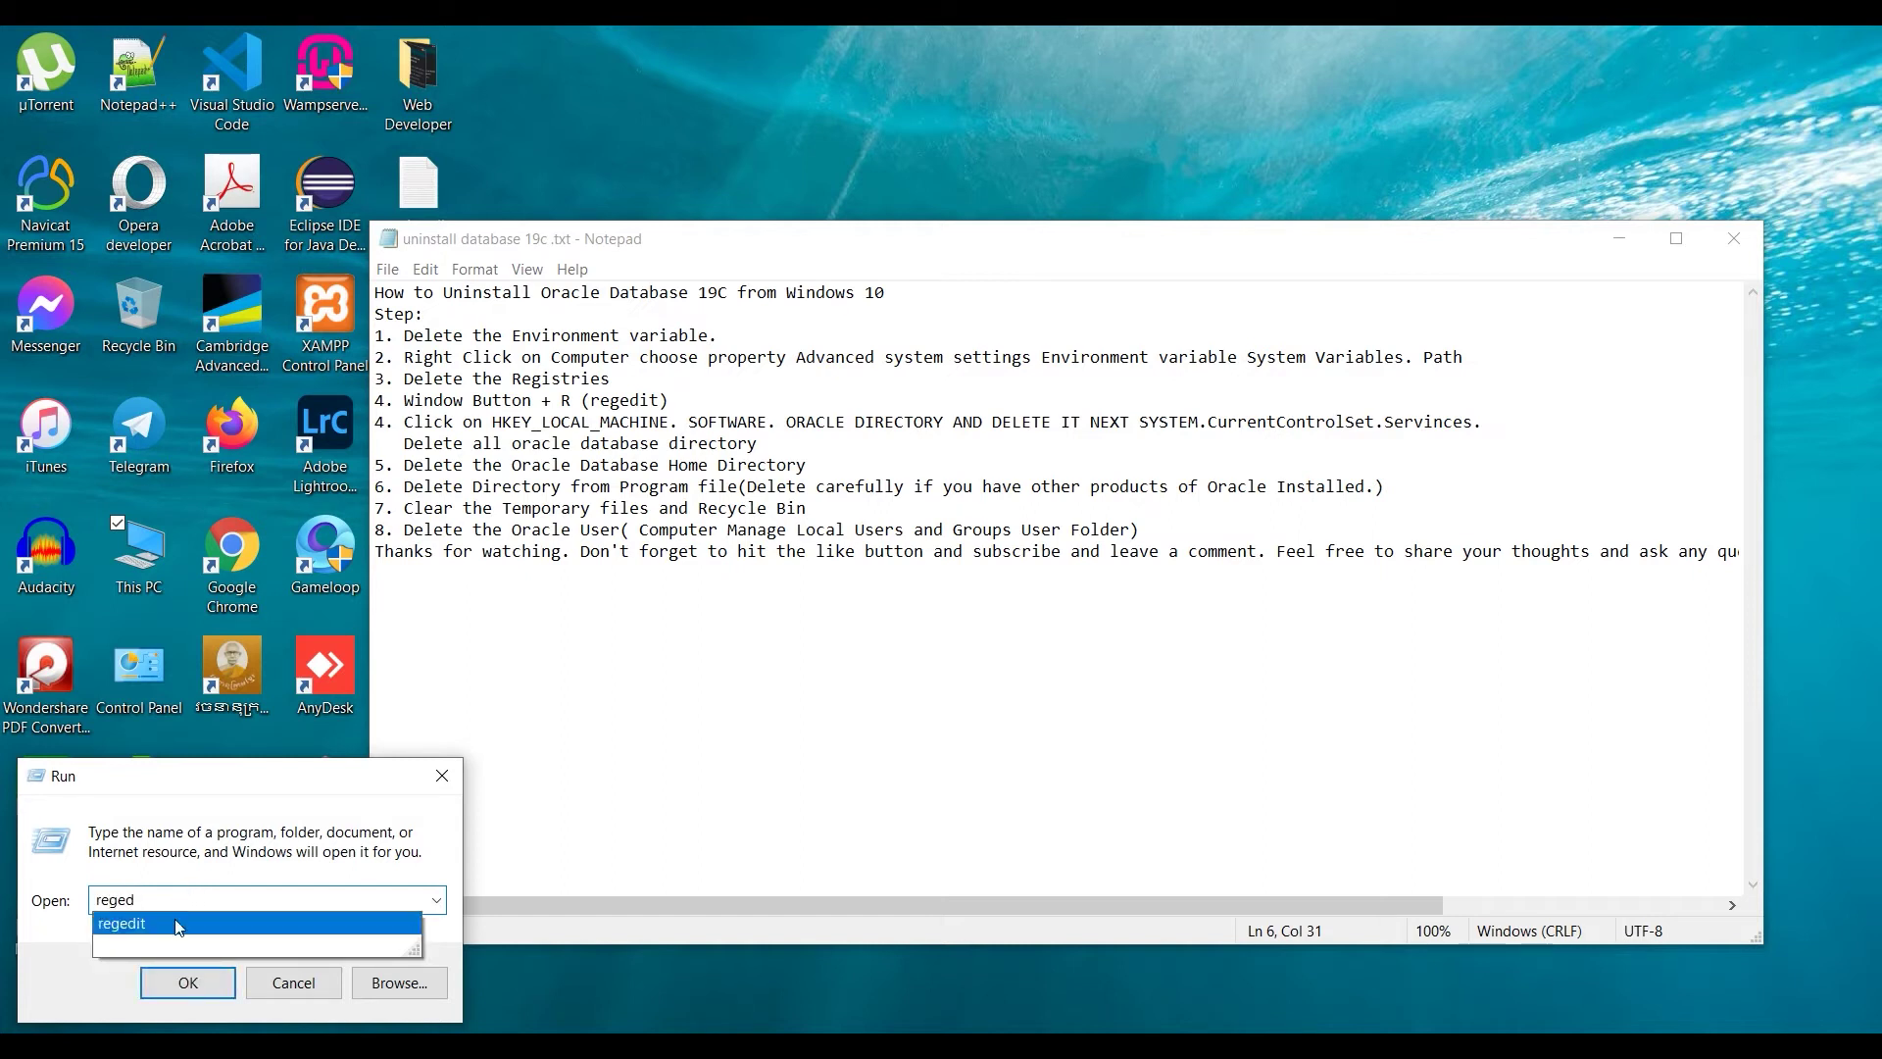
click(195, 926)
click(189, 983)
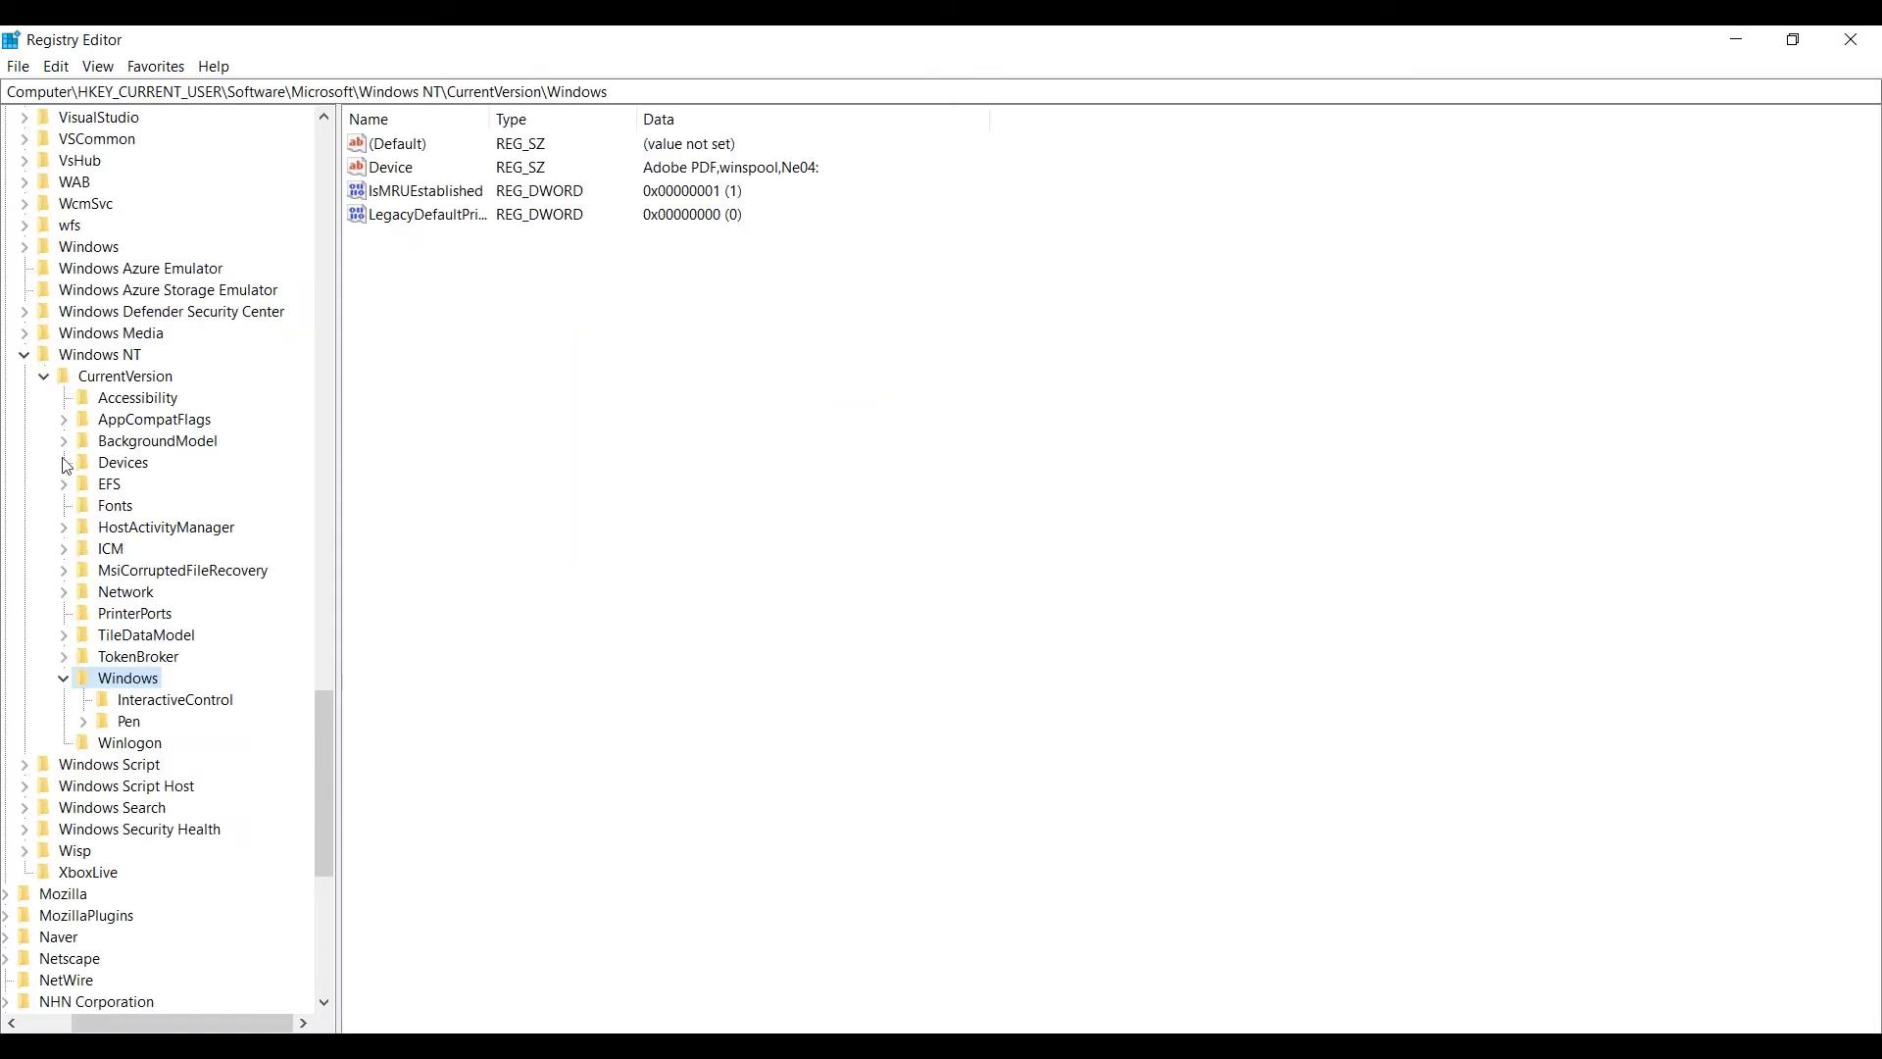
- Widen the registry key tree and collapse the expanded Windows NT, Software and HKEY_CURRENT_USER branches
click(23, 355)
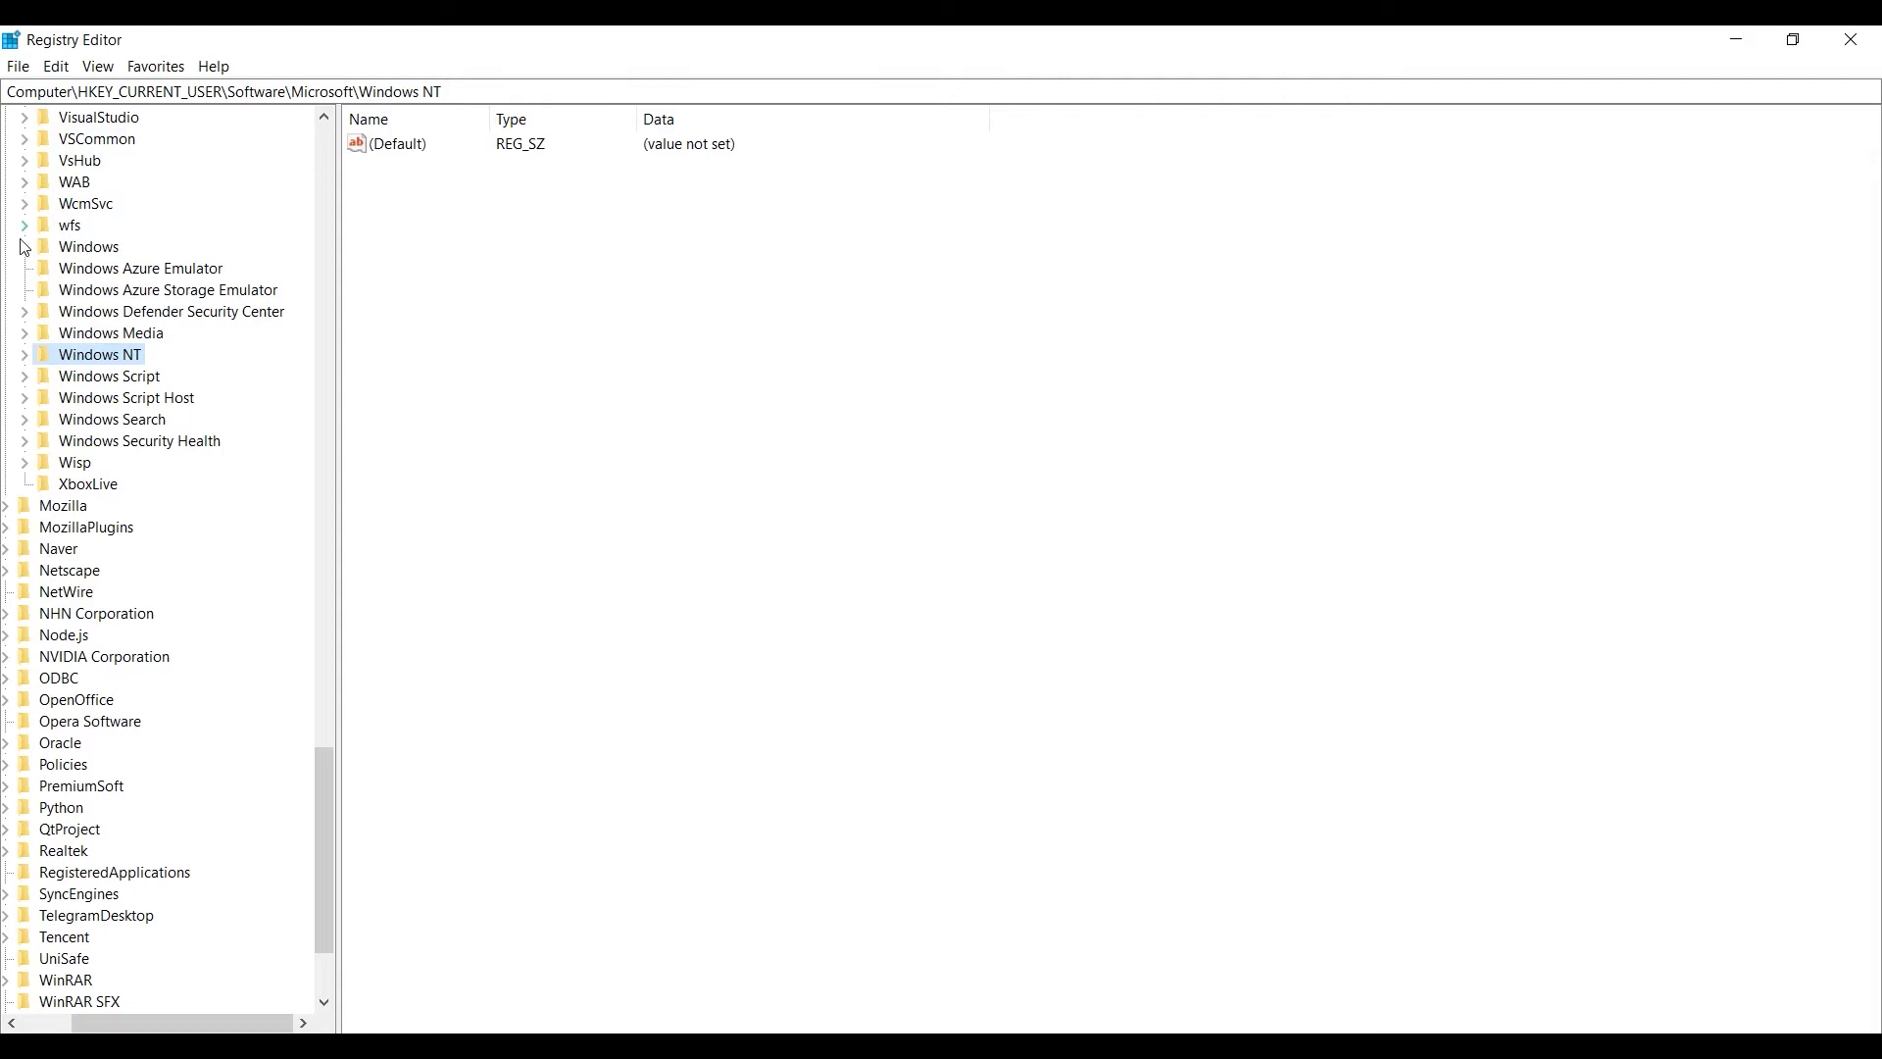
scroll(20, 244, up, 8)
drag(325, 711, 326, 208)
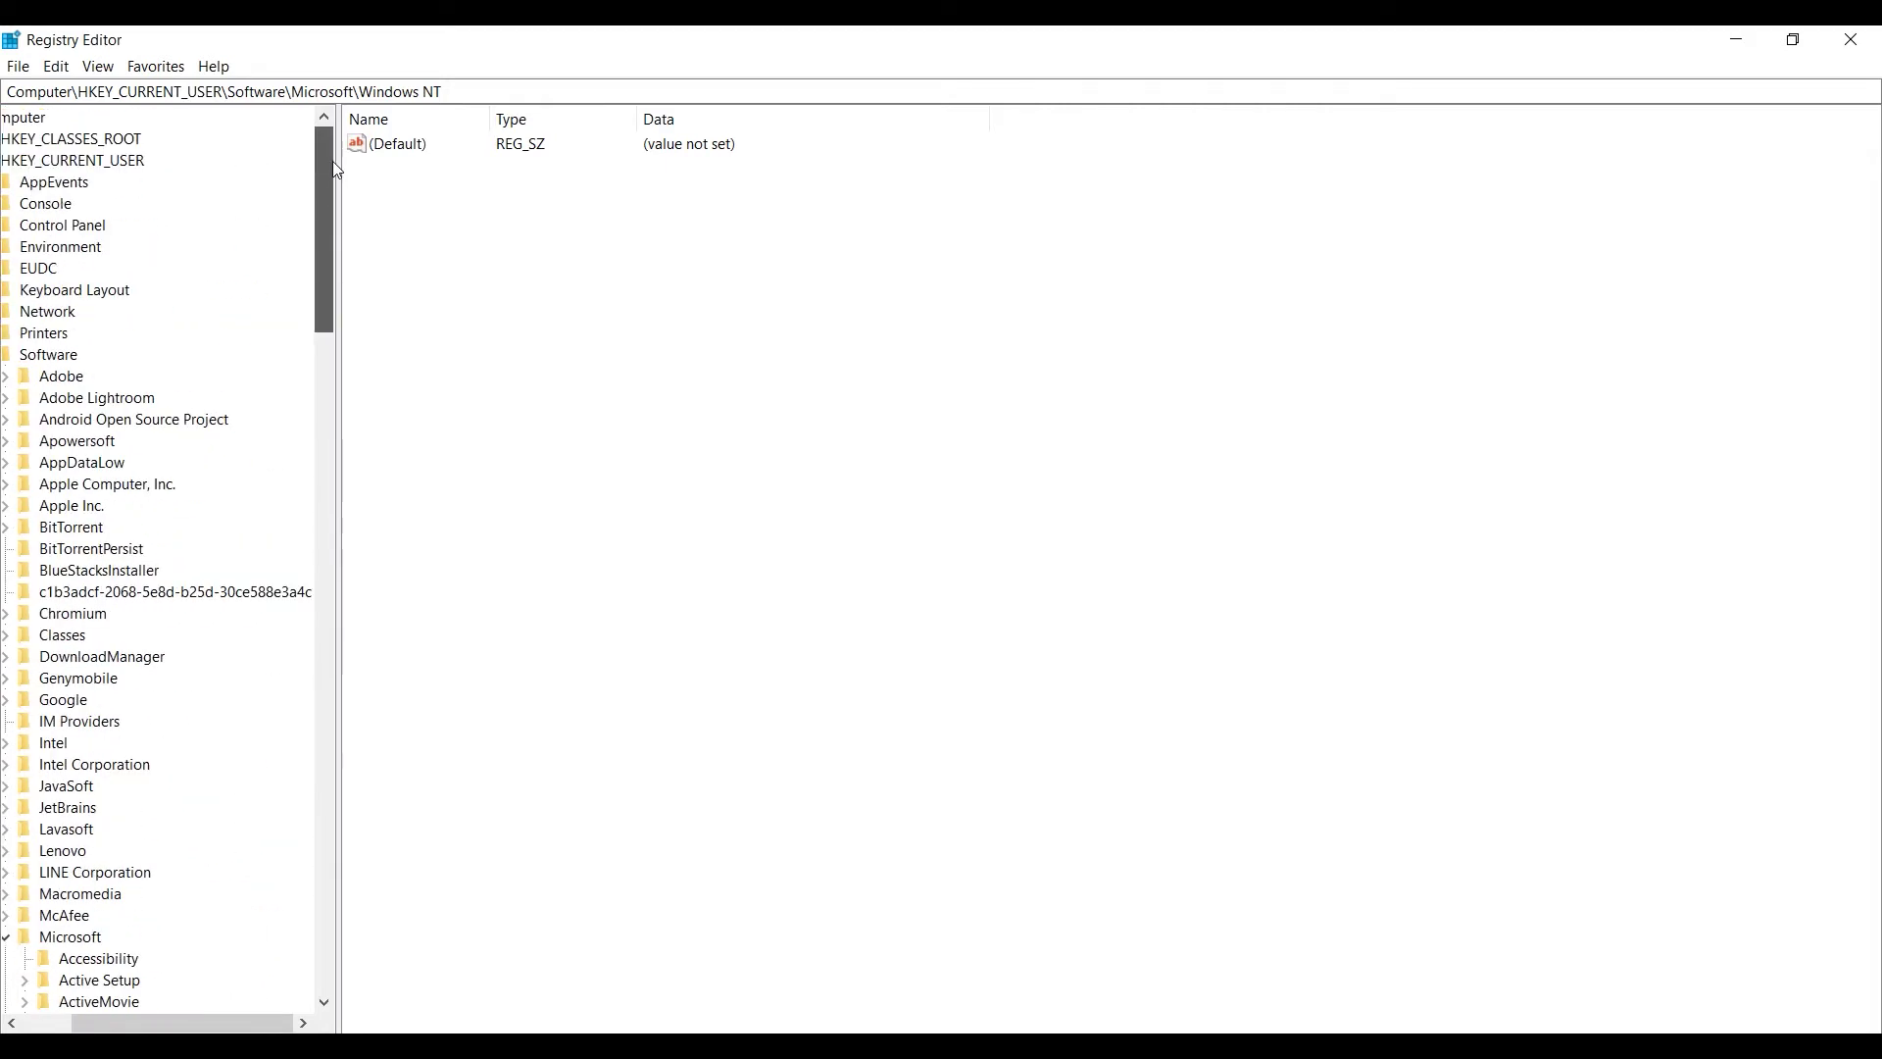
double_click(460, 40)
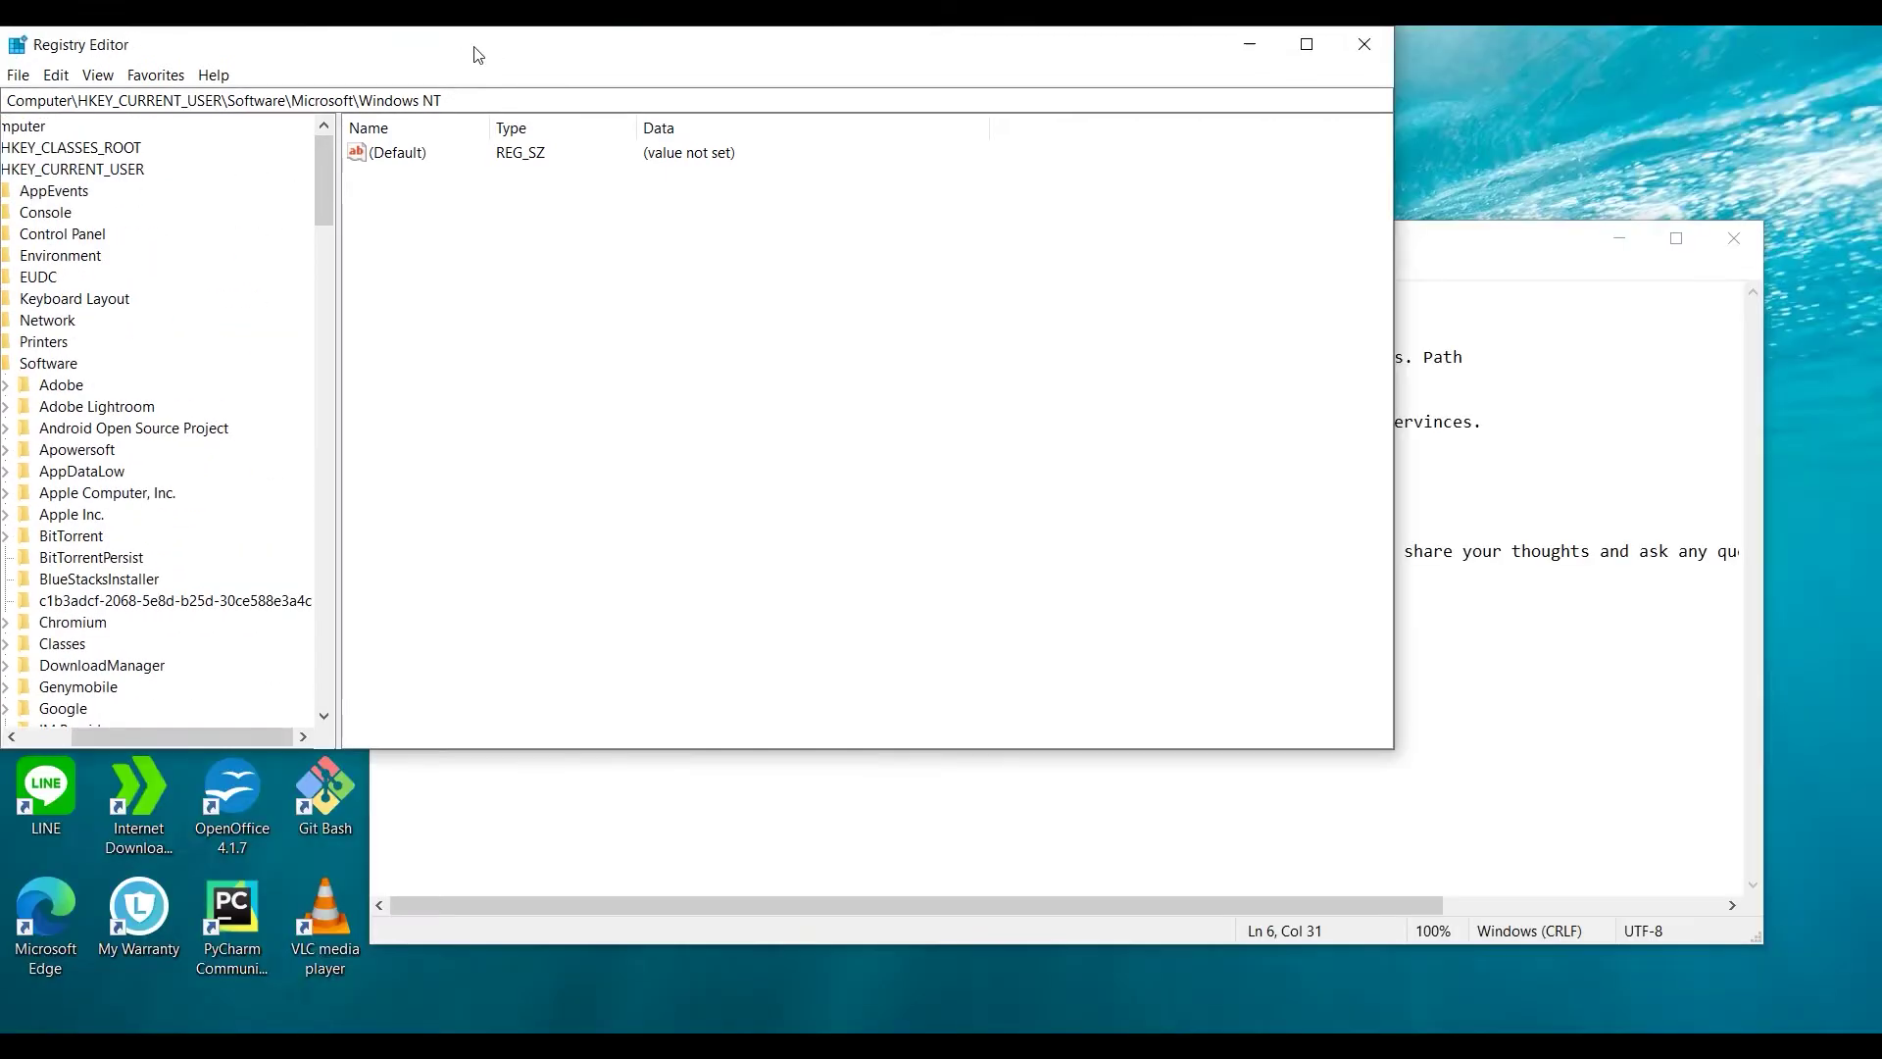
drag(334, 265, 398, 264)
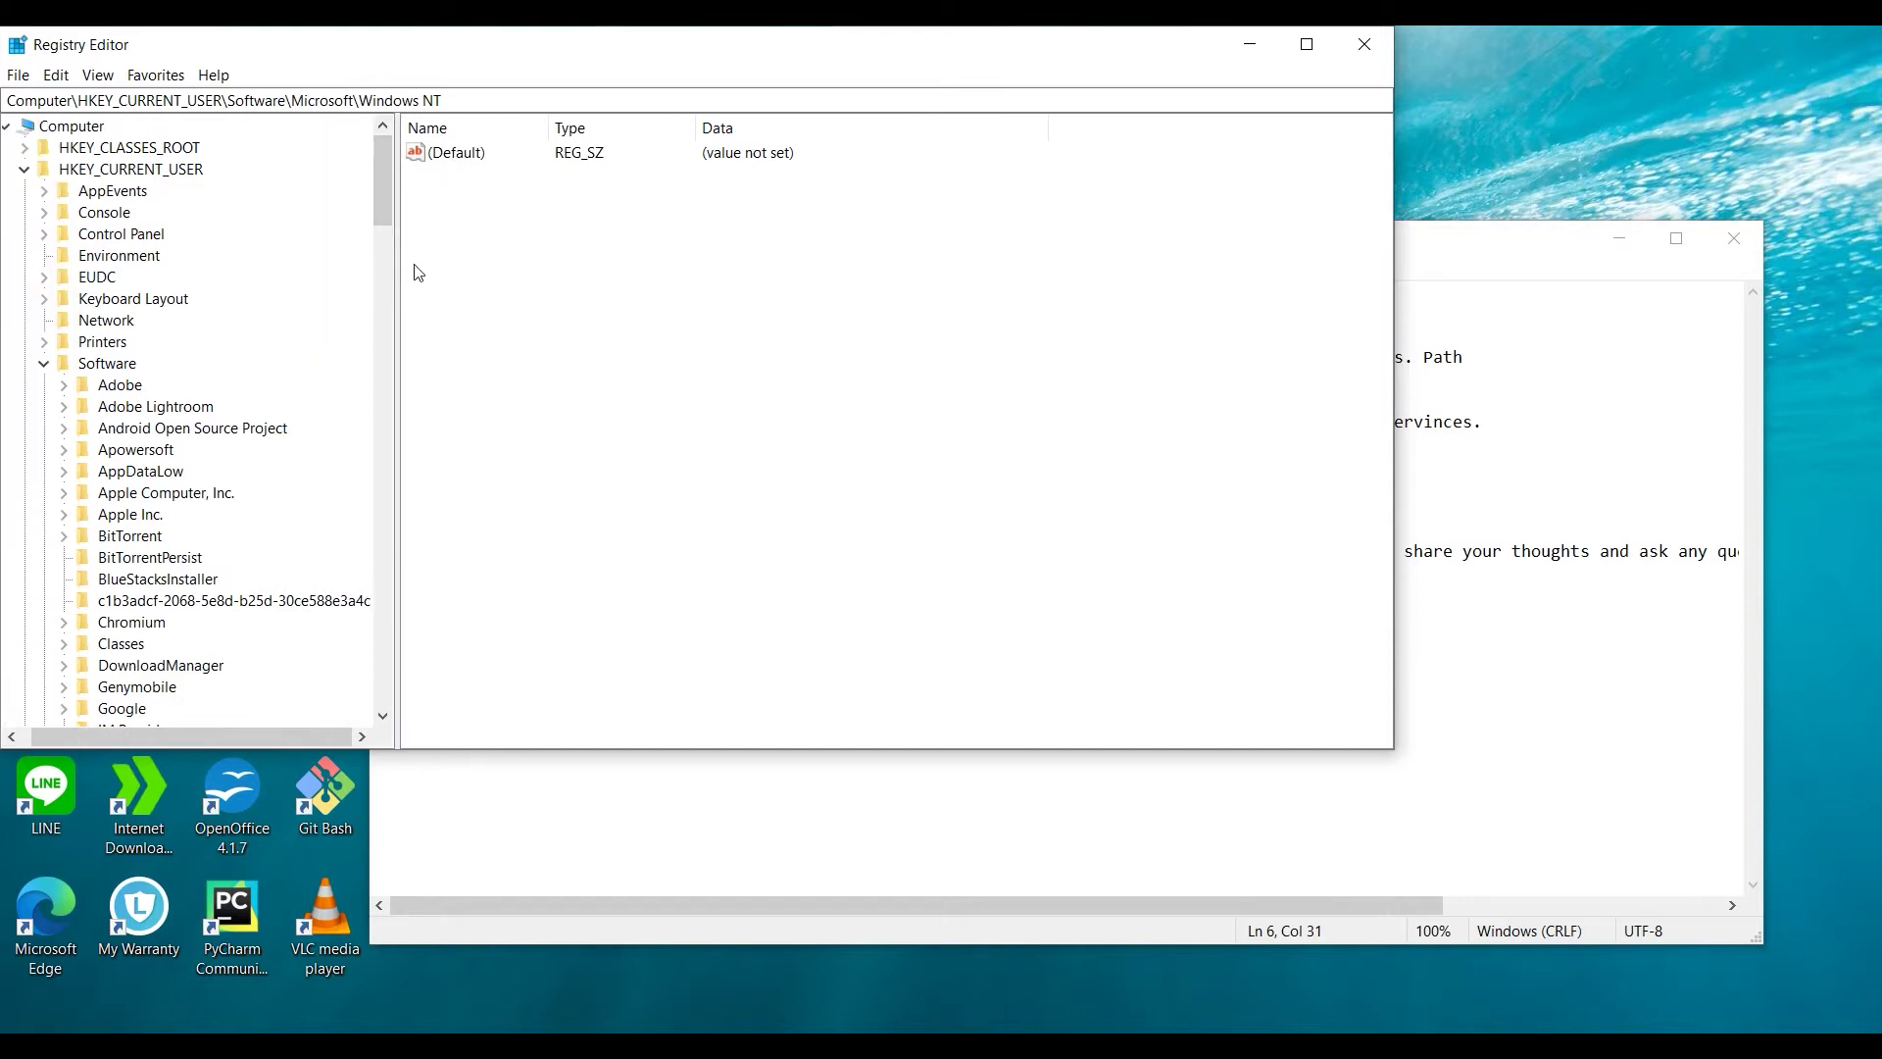
click(1307, 49)
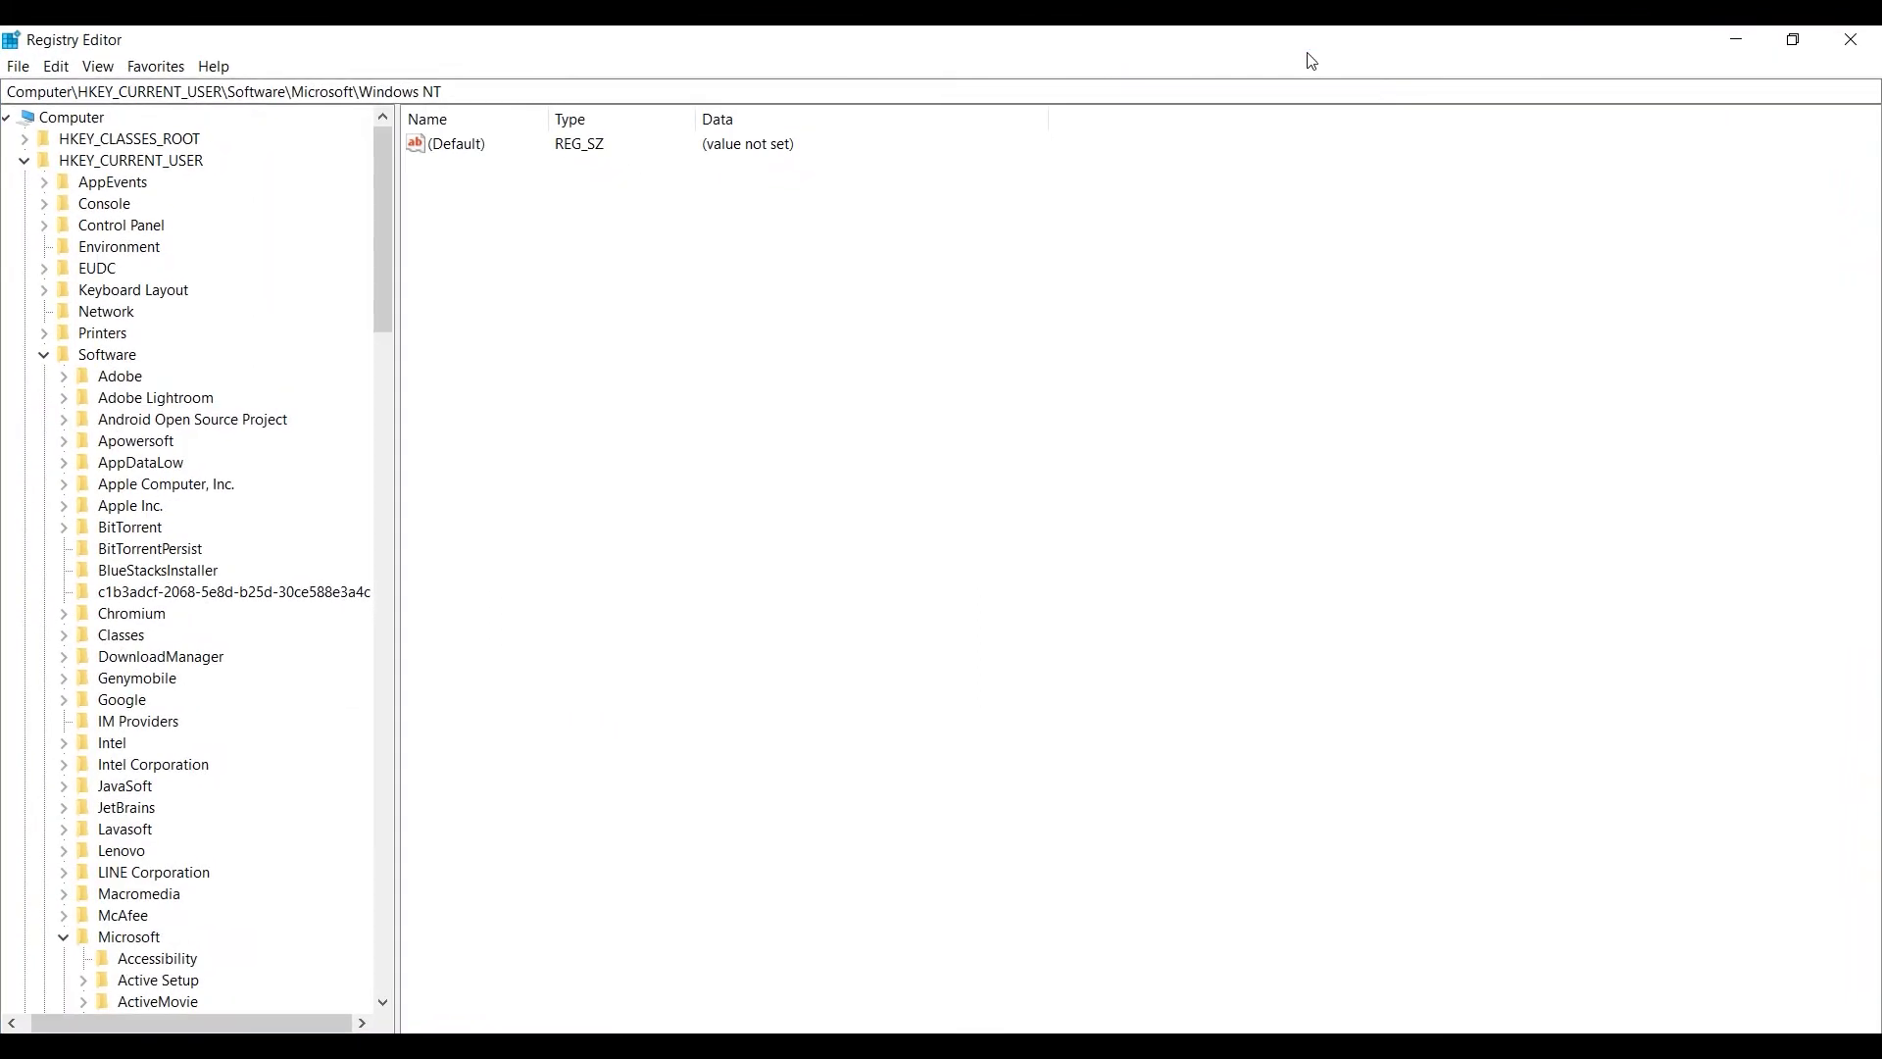
click(43, 355)
click(36, 163)
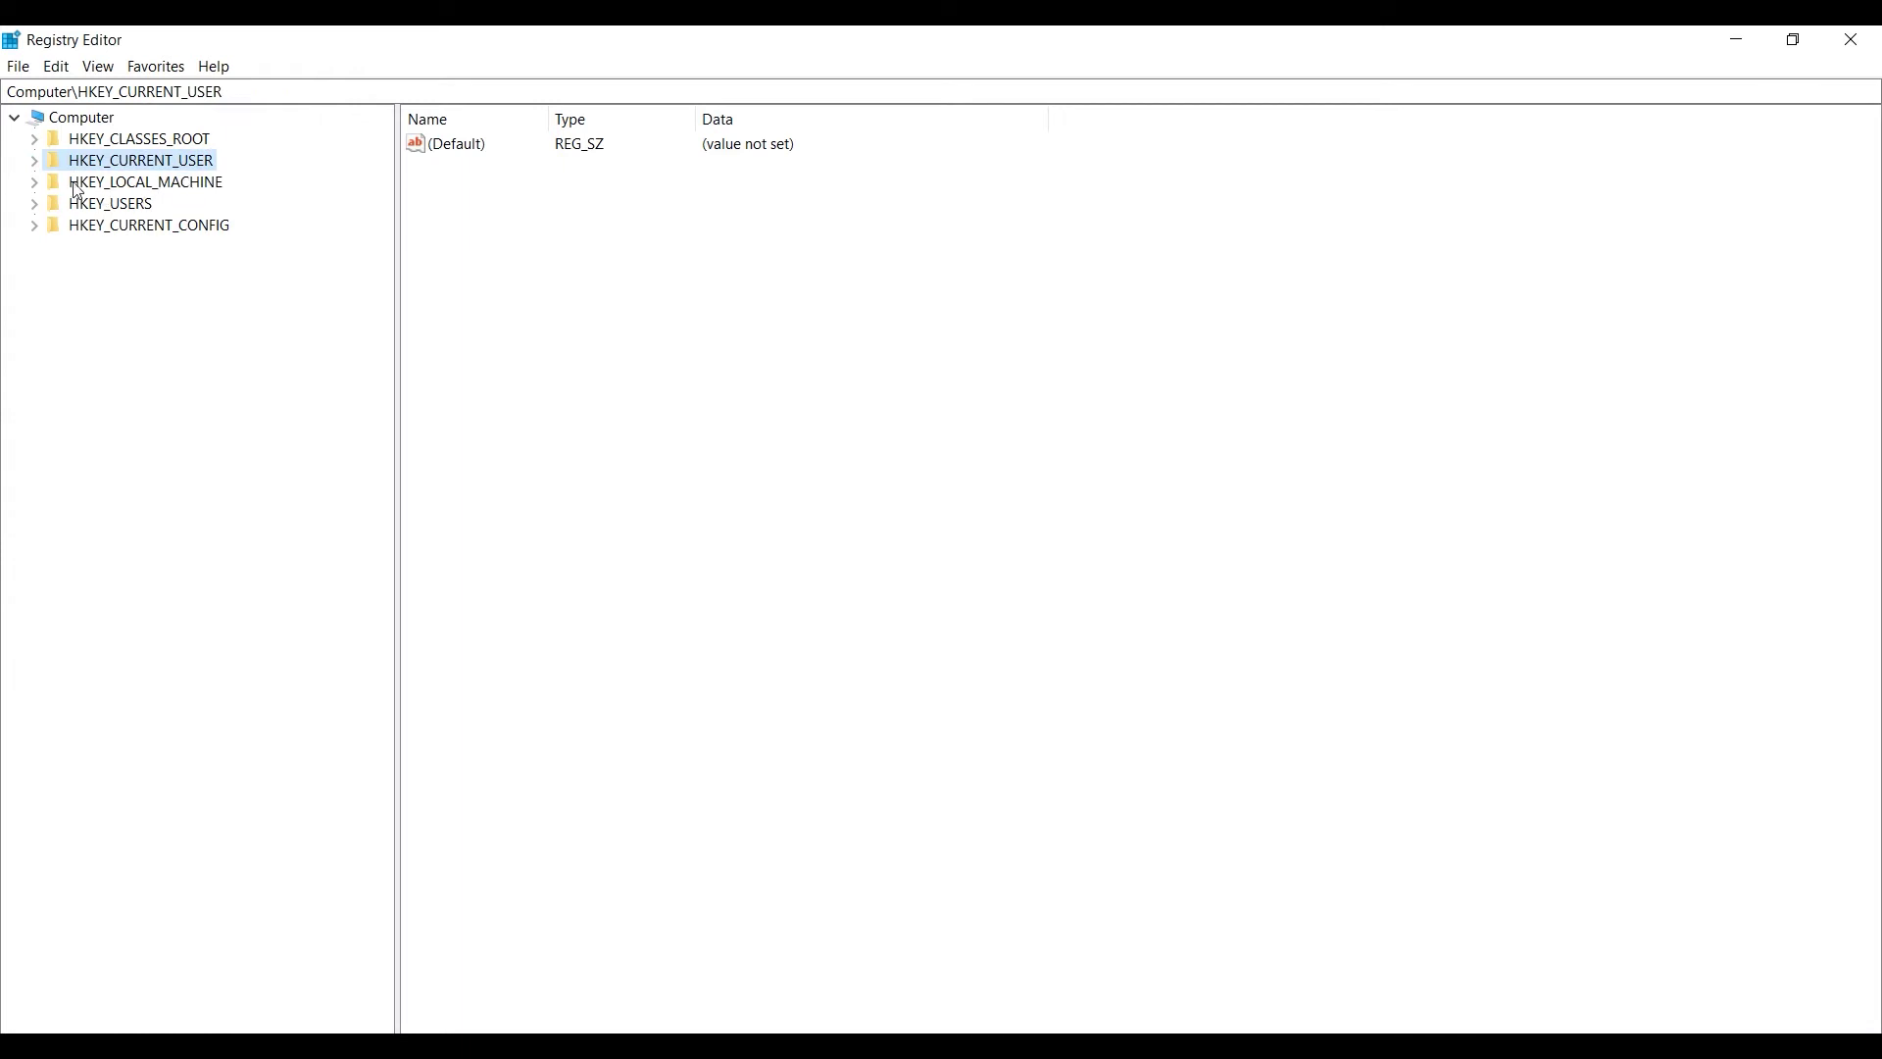
- Expand the HKEY_LOCAL_MACHINE\SOFTWARE branch and check the registry deletion instruction in the Notepad notes
click(34, 183)
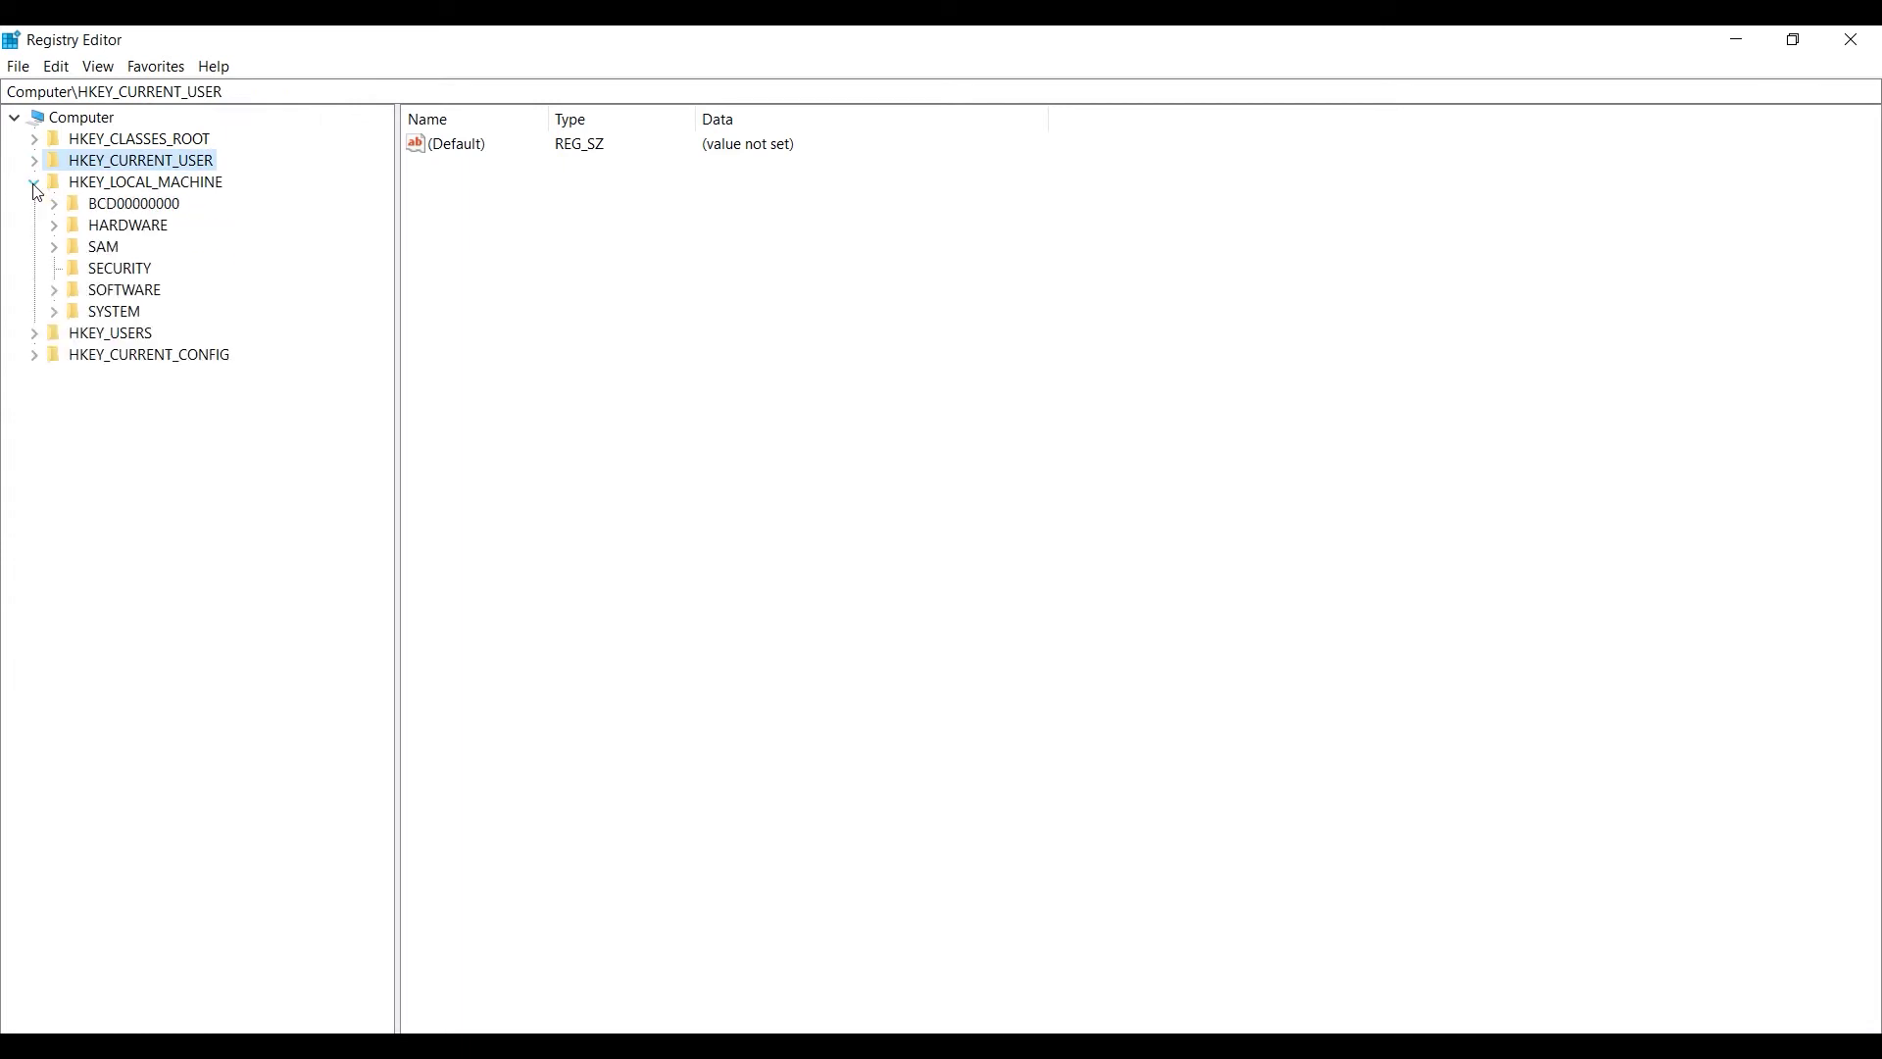
click(56, 291)
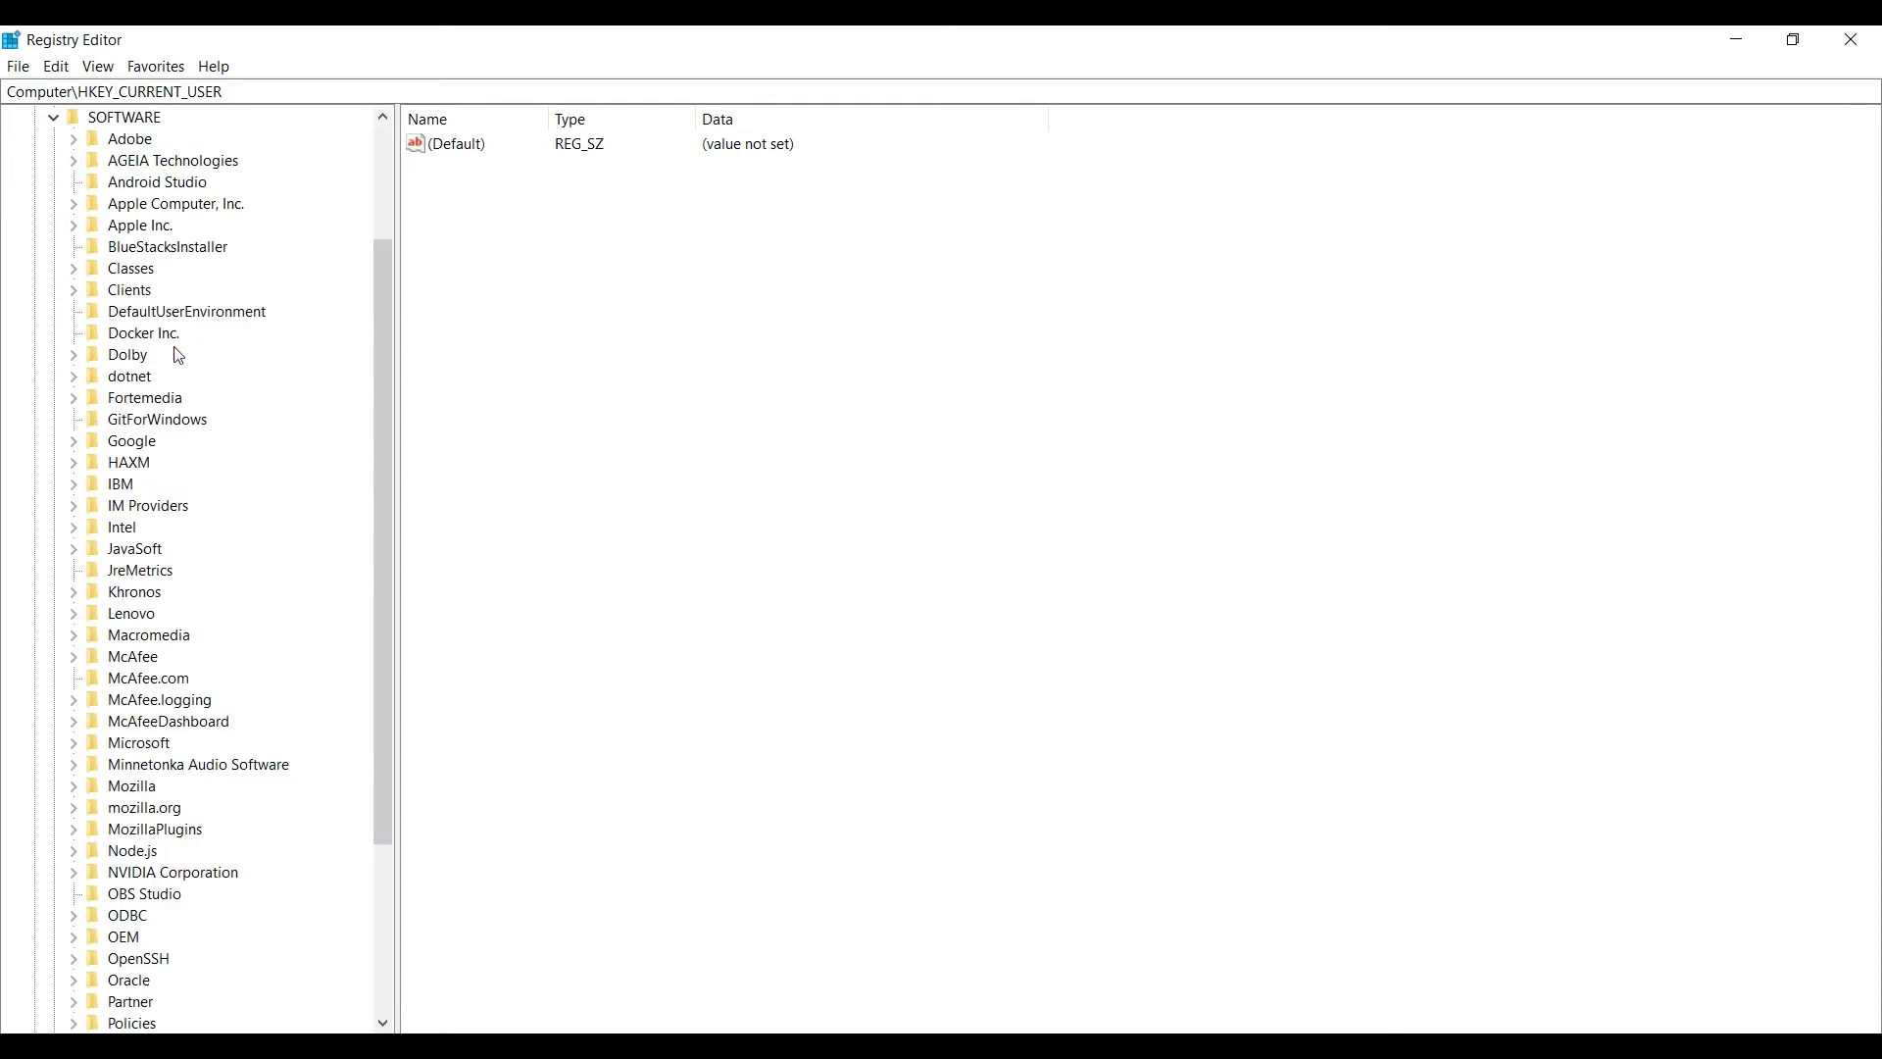
click(1289, 1041)
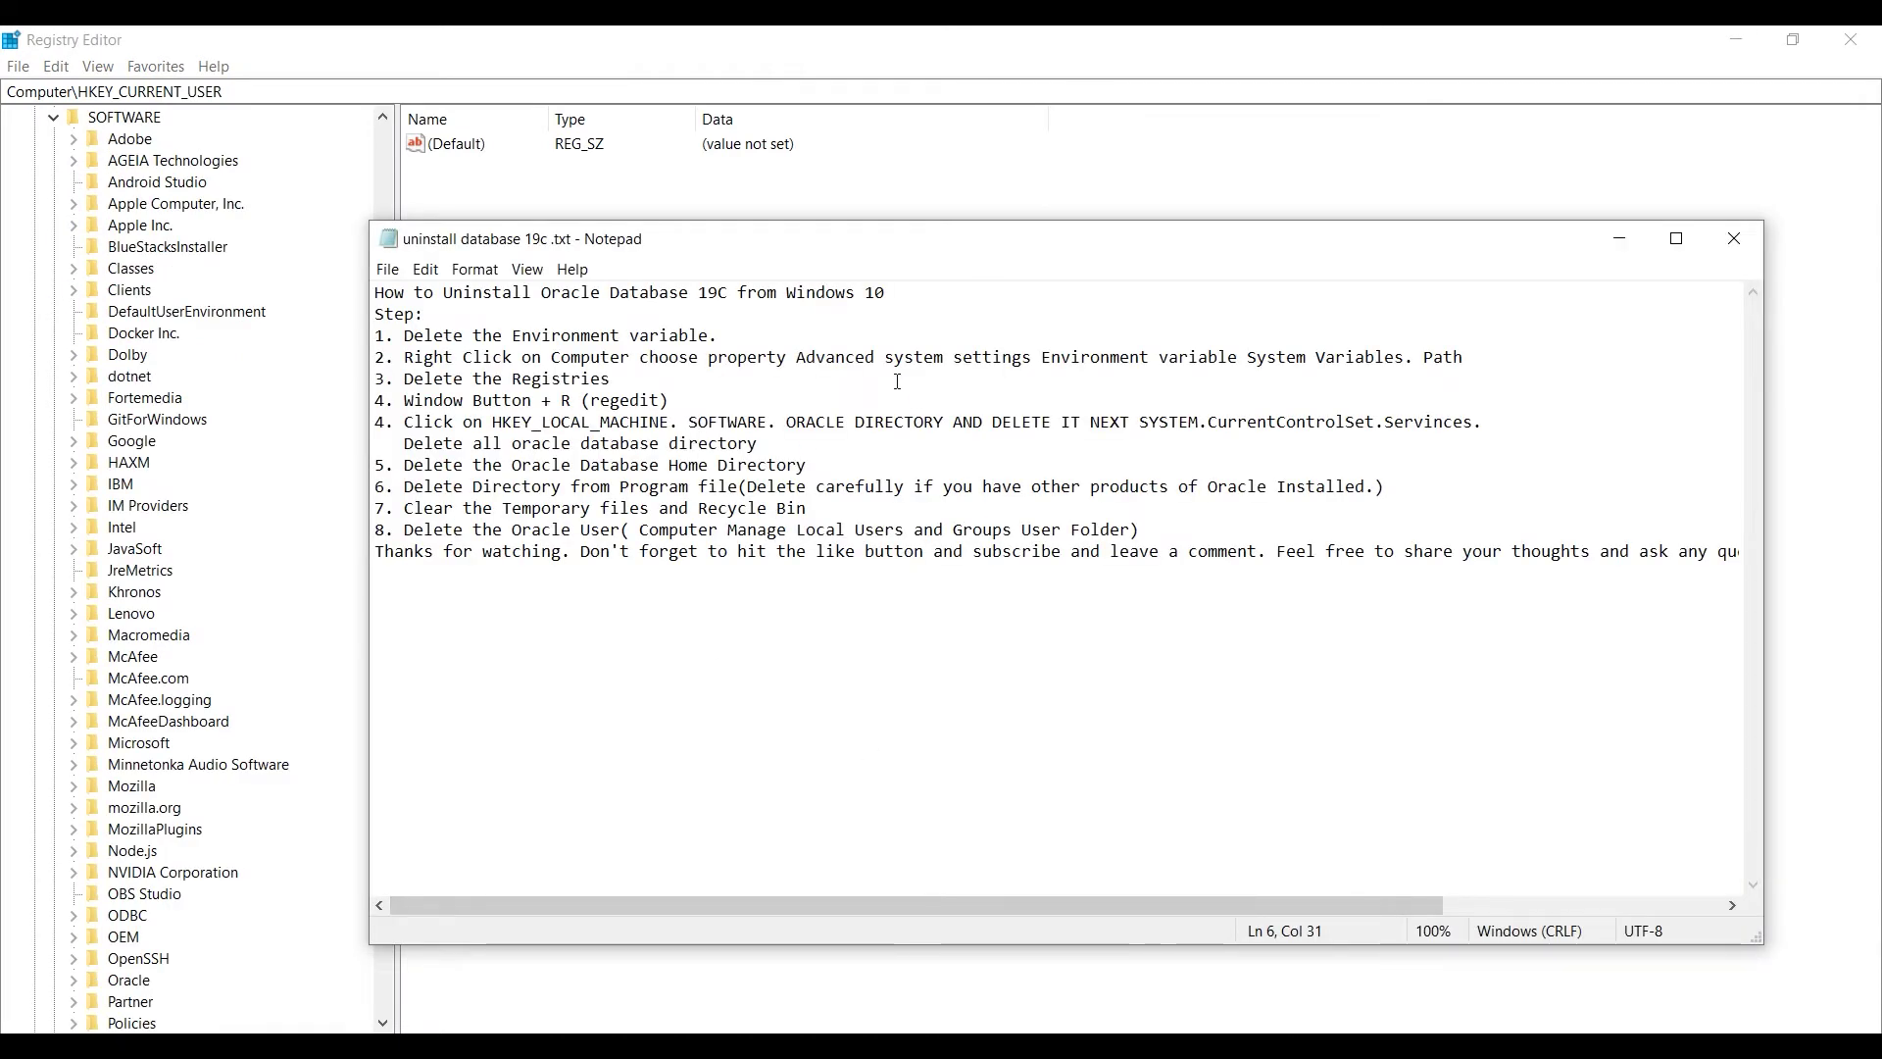
click(698, 421)
- Return to the Registry Editor and expand the Oracle key under HKEY_LOCAL_MACHINE\SOFTWARE
click(129, 119)
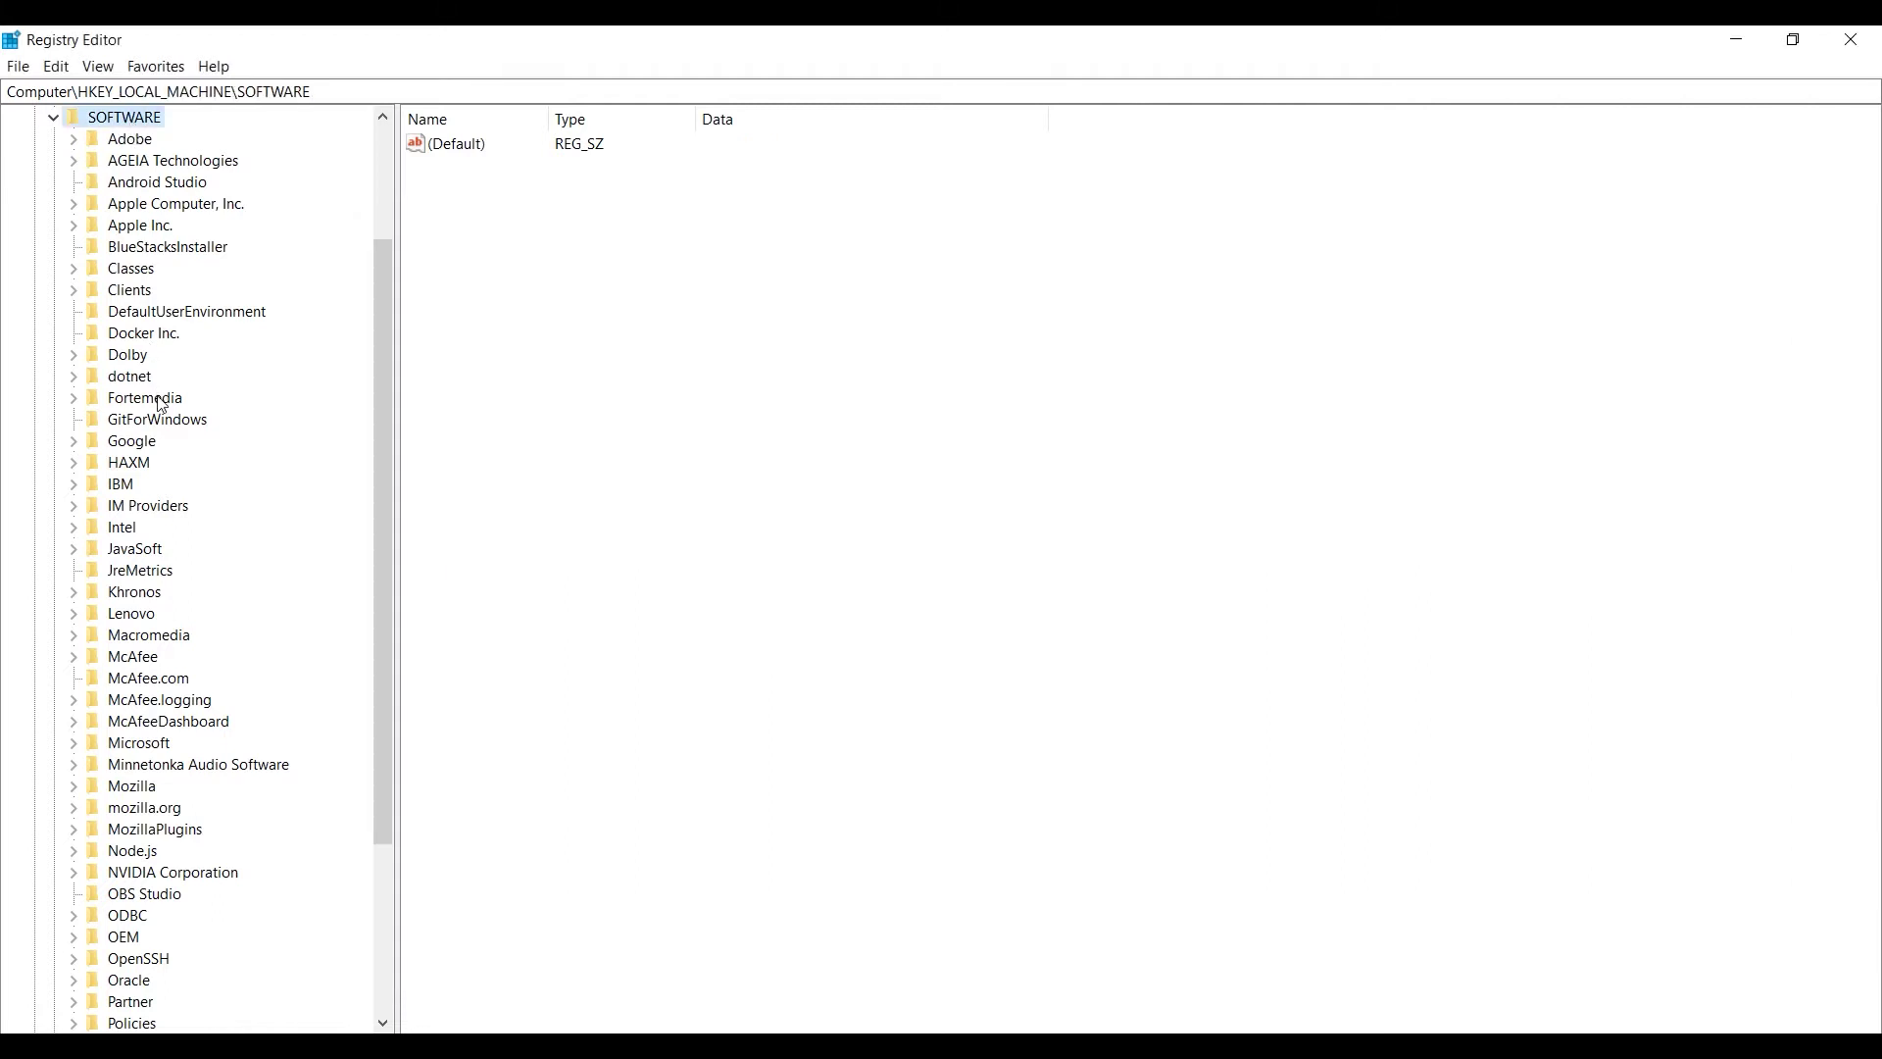
scroll(162, 464, down, 2)
scroll(162, 464, down, 1)
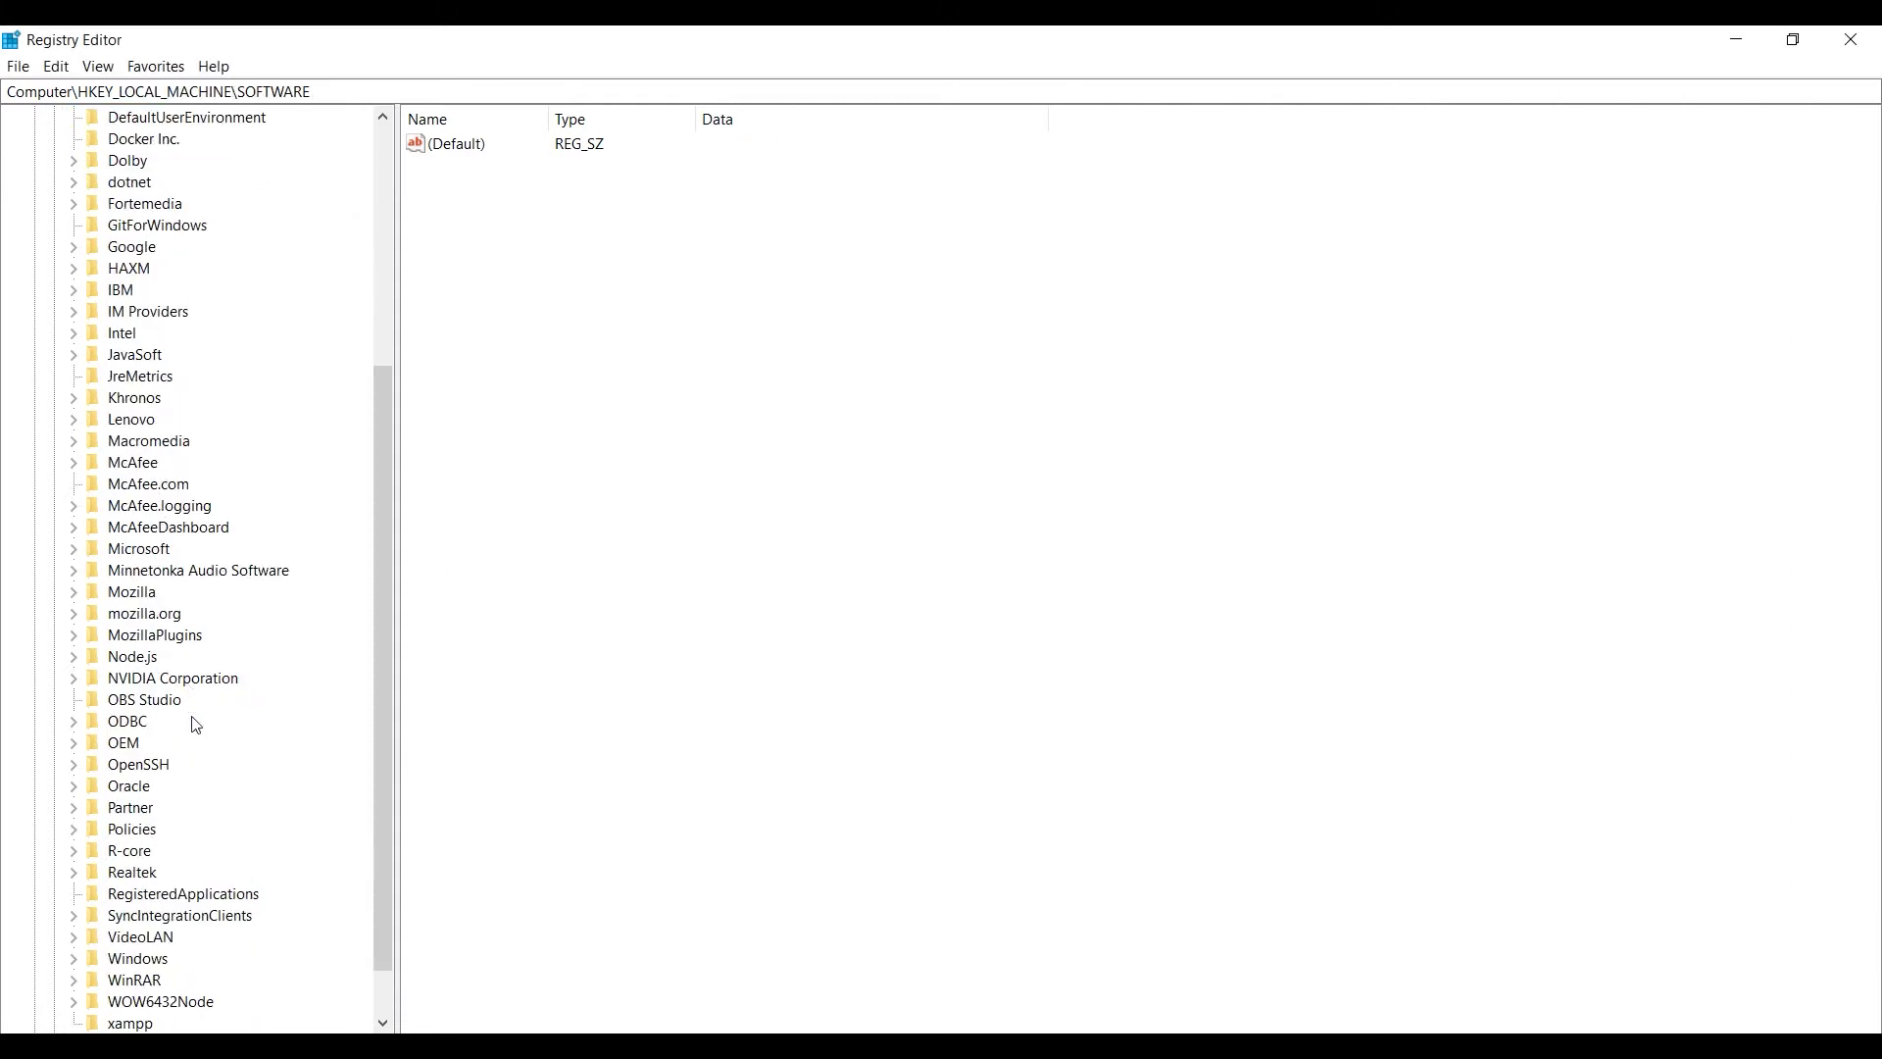
click(74, 788)
scroll(77, 793, down, 2)
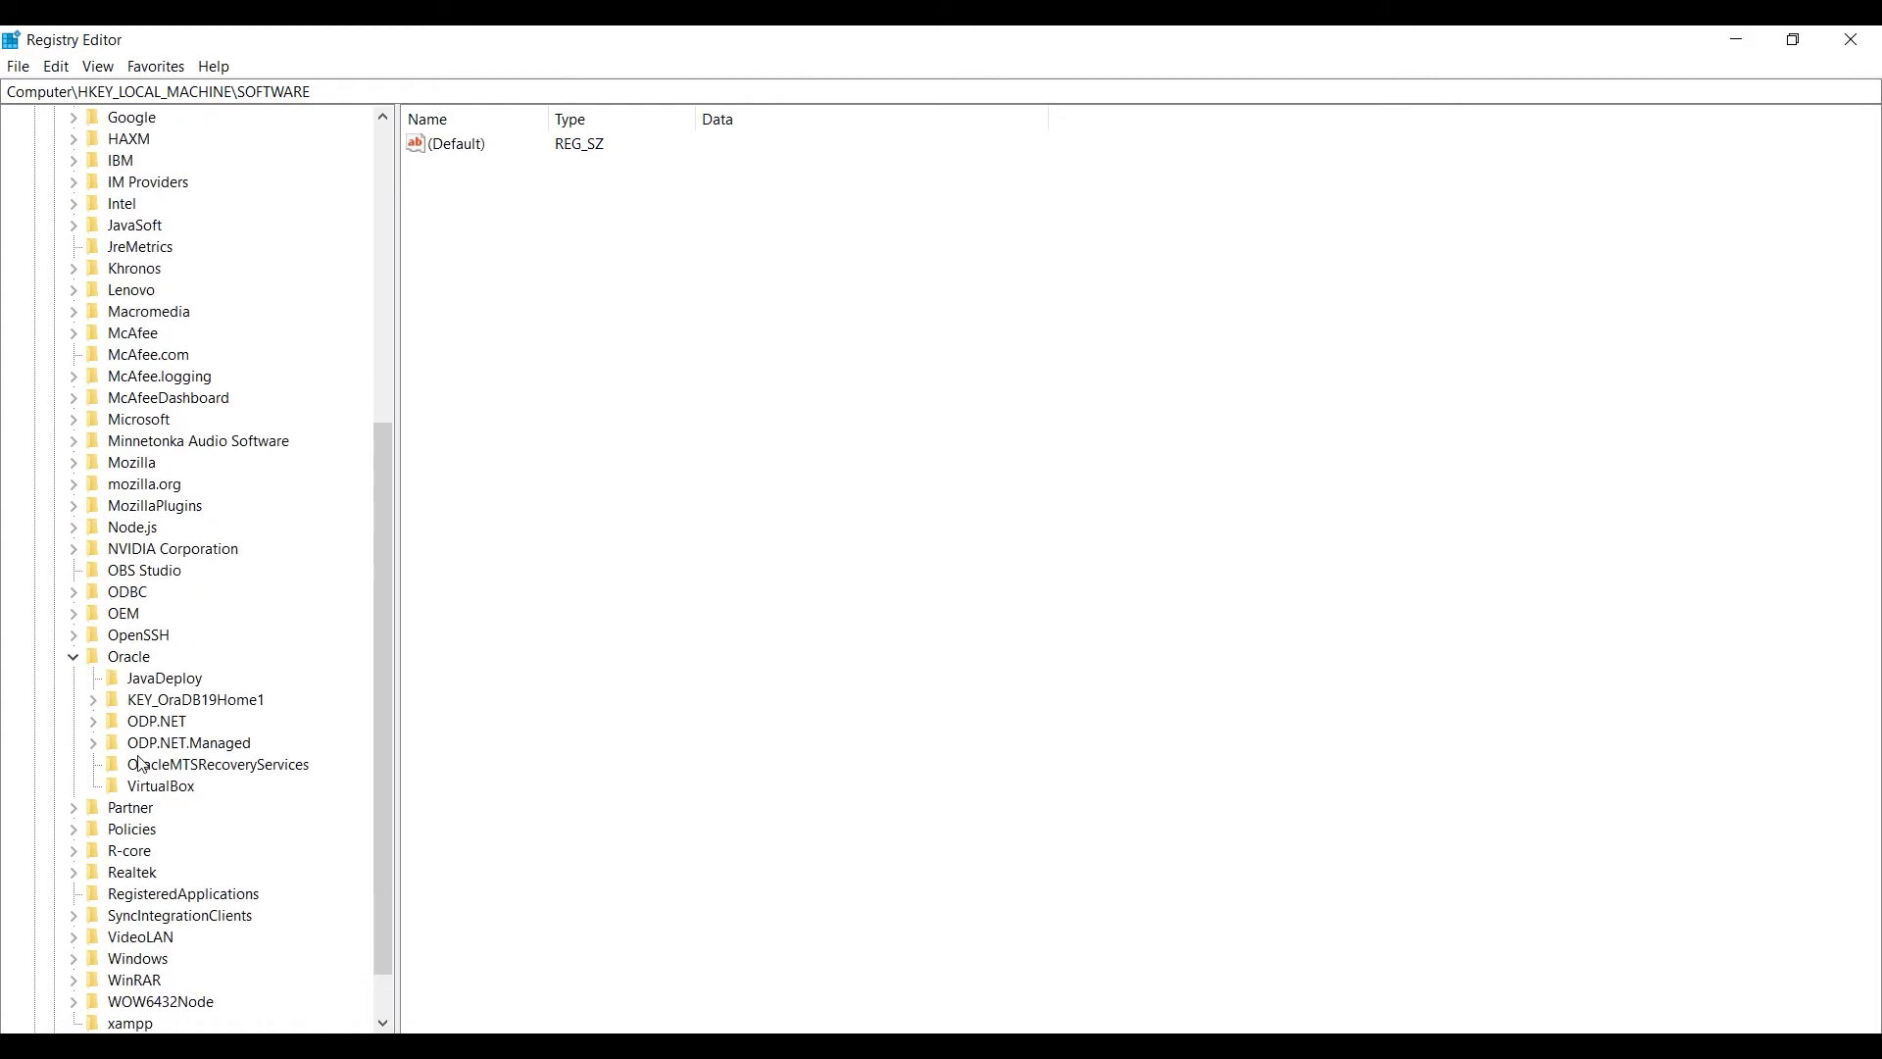
- Delete the KEY_OraDB19Home1 key and its subkeys from the SOFTWARE\Oracle branch
click(179, 702)
right_click(180, 702)
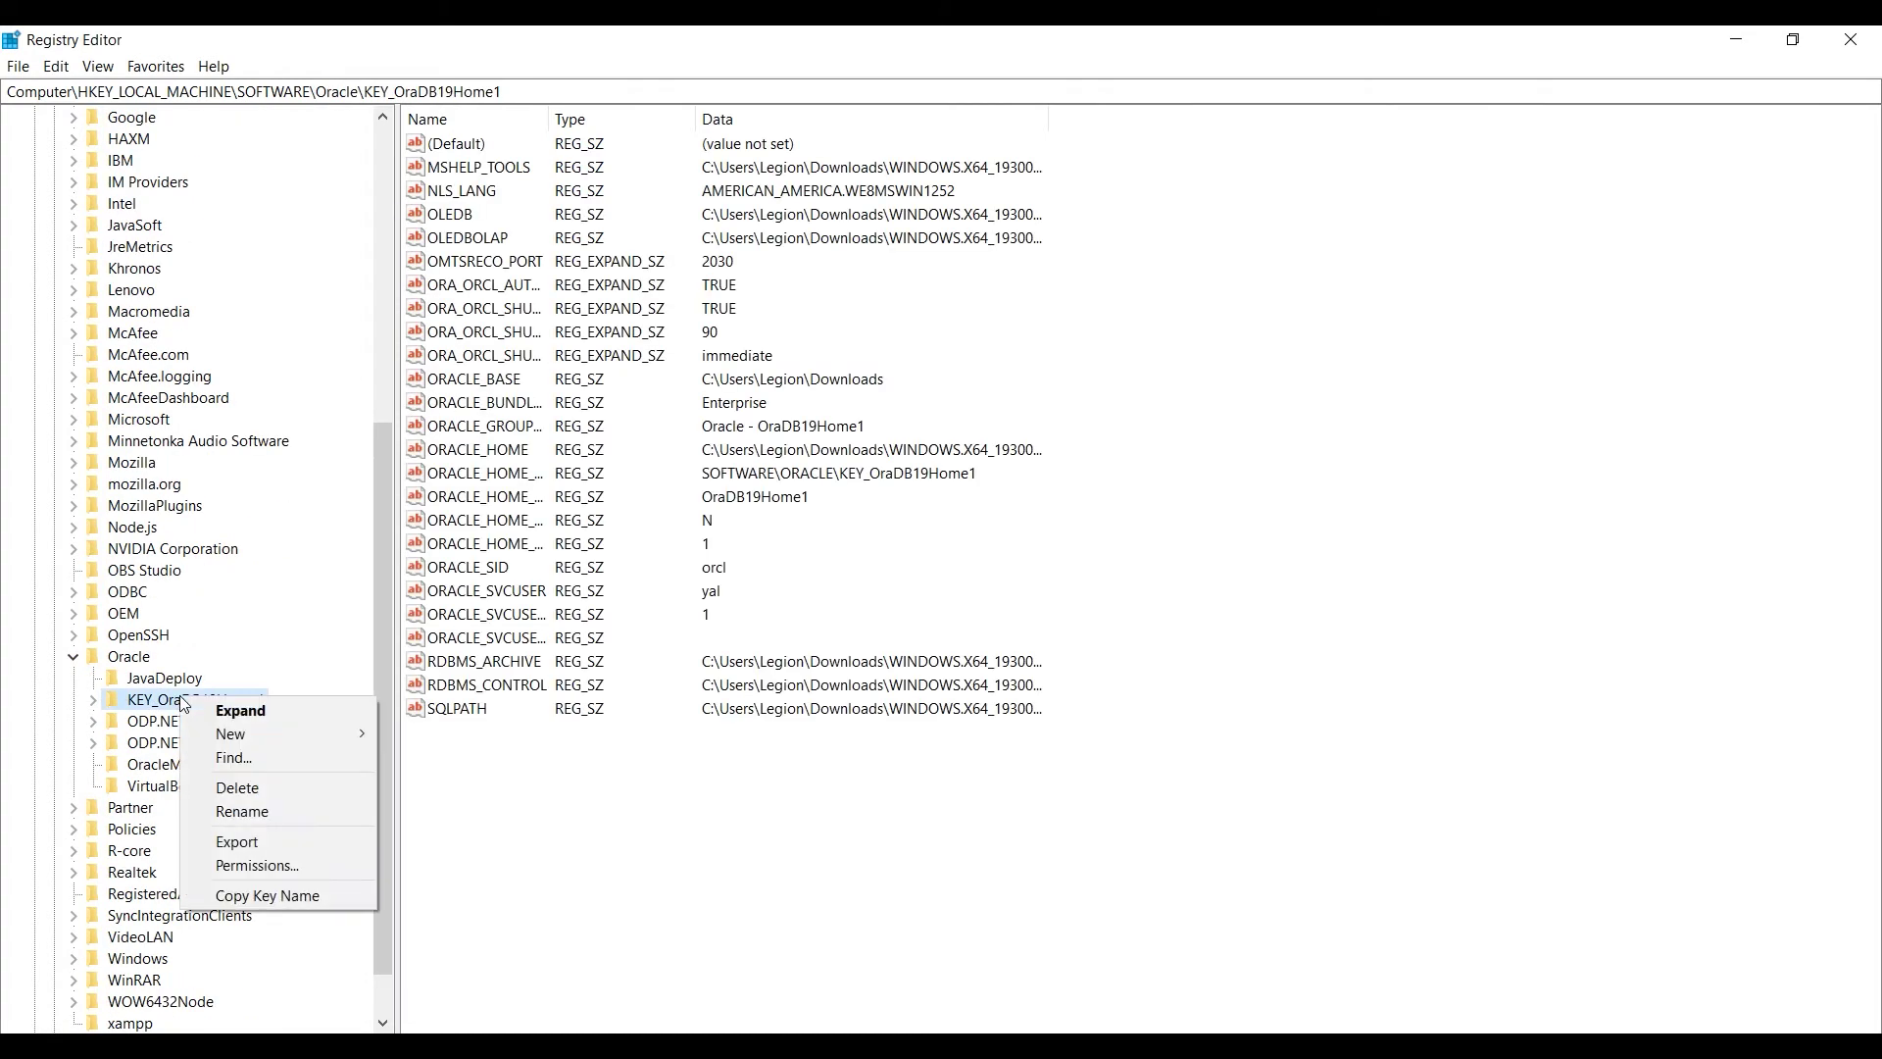
click(242, 790)
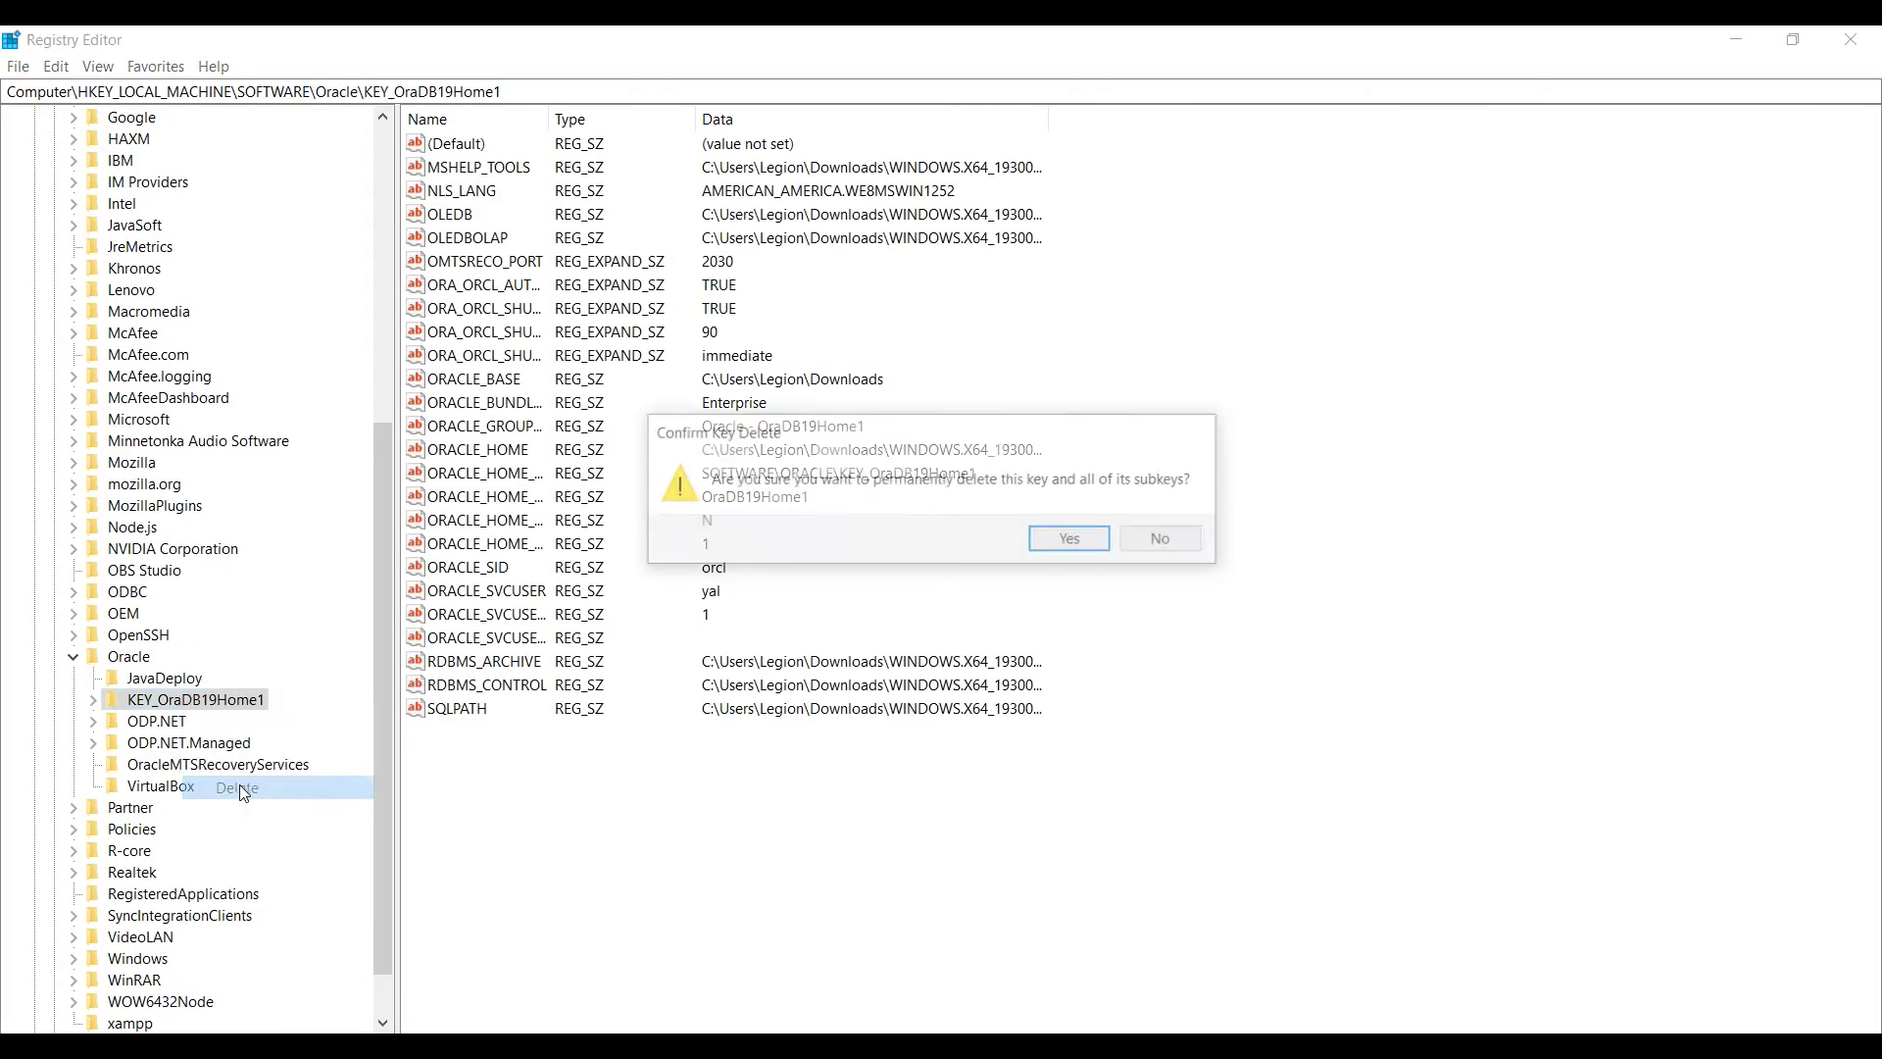
click(1068, 538)
- Delete the ODP.NET and ODP.NET.Managed keys from the SOFTWARE\Oracle branch
right_click(173, 703)
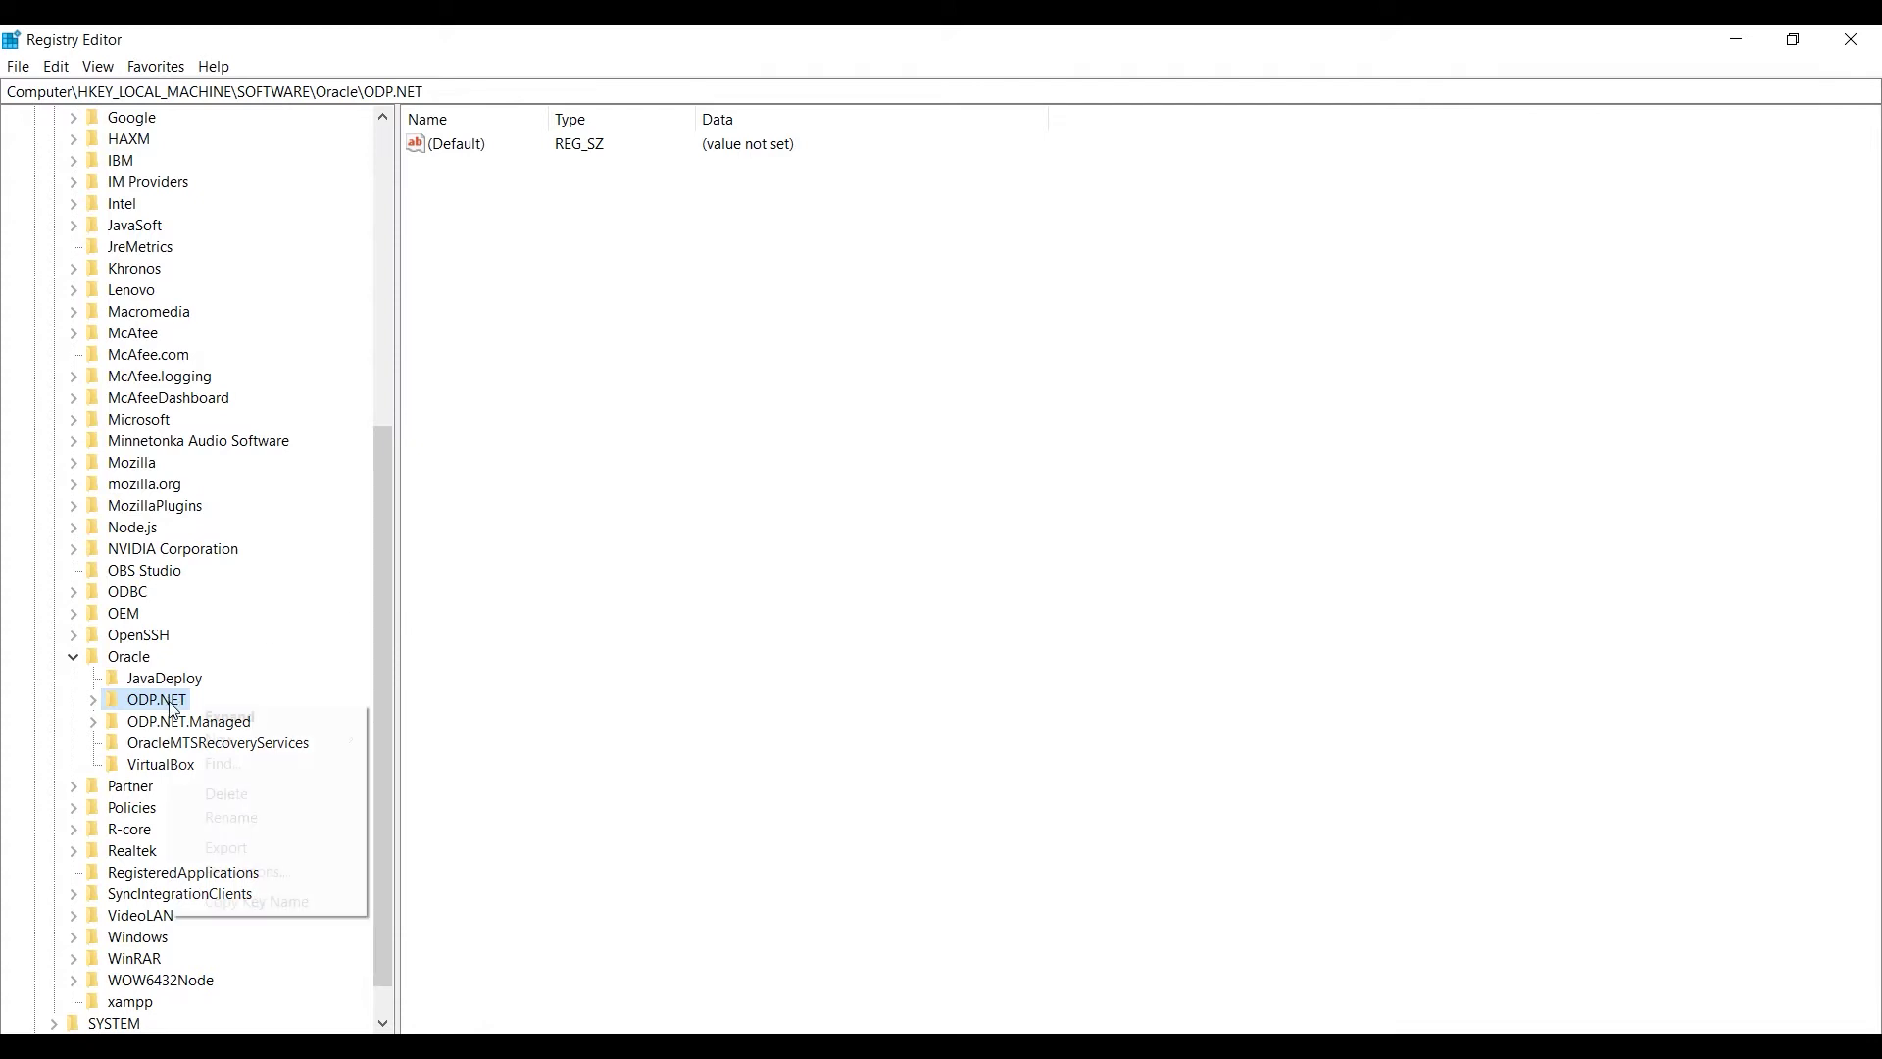
click(226, 796)
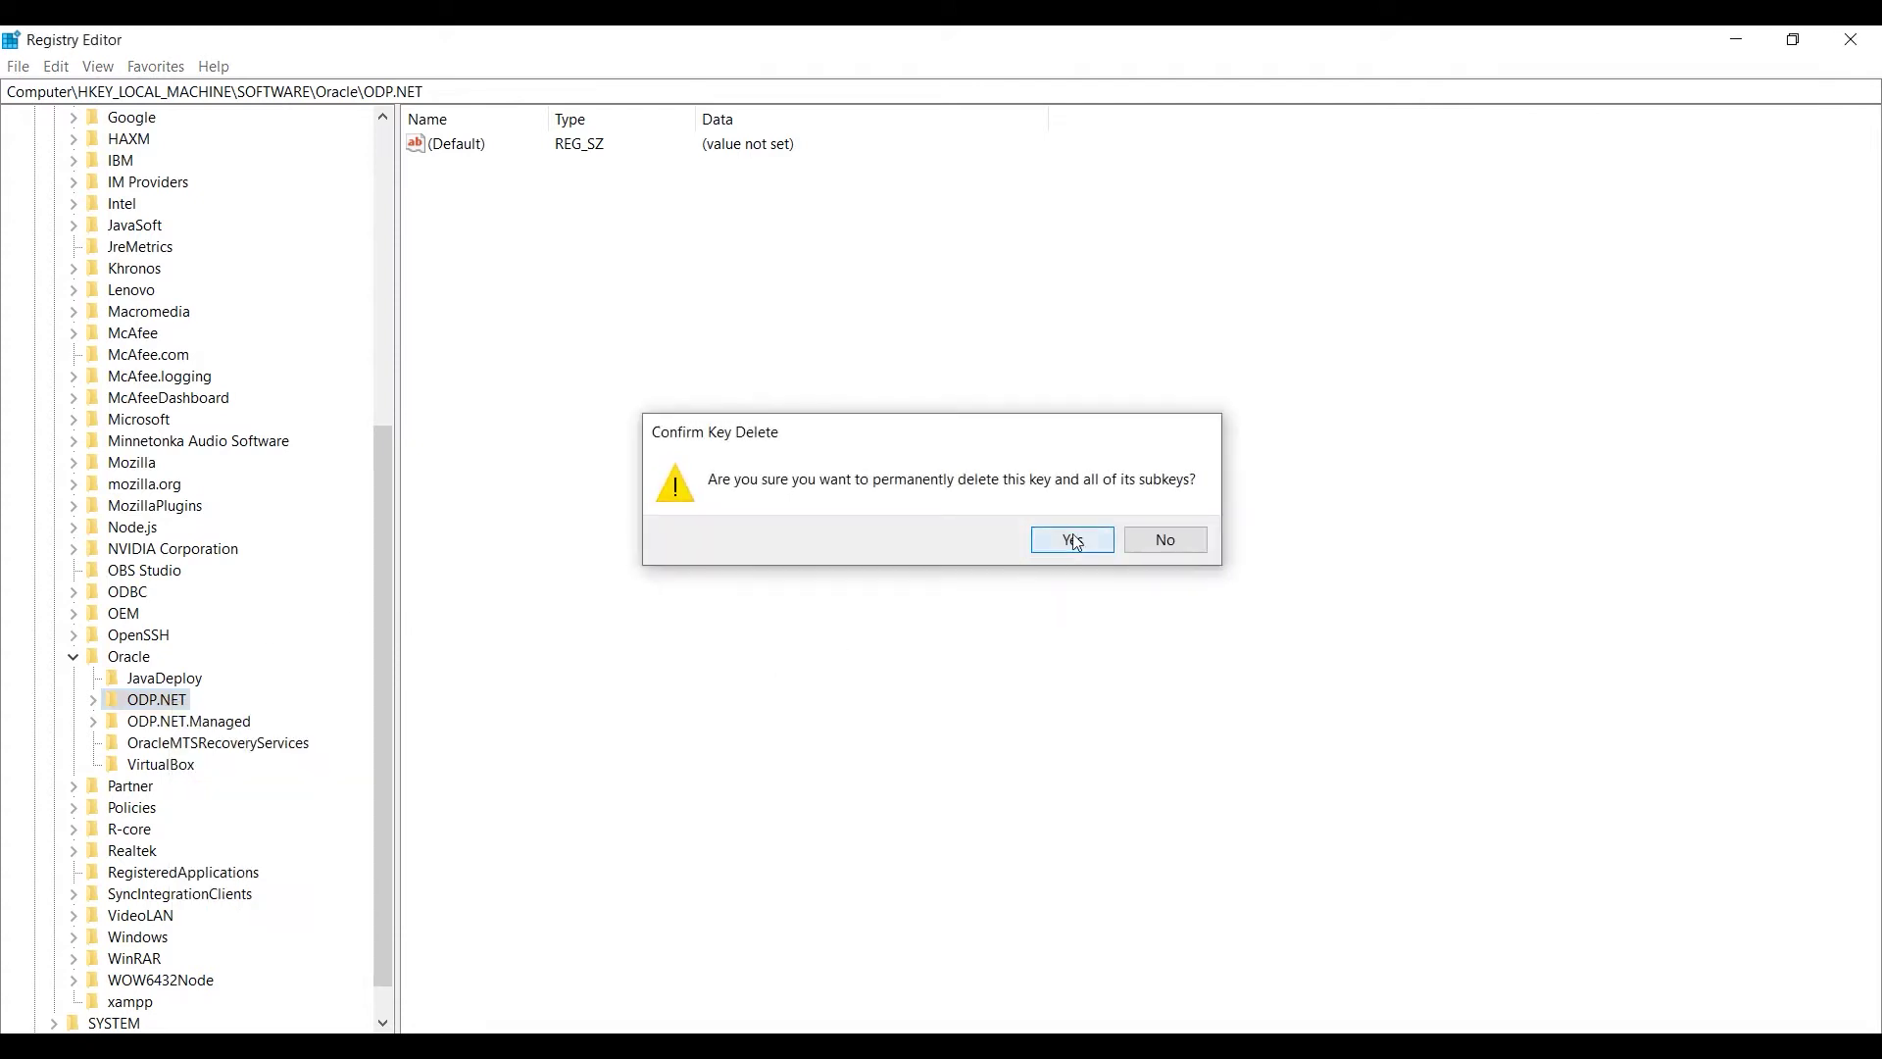
click(1069, 539)
right_click(173, 705)
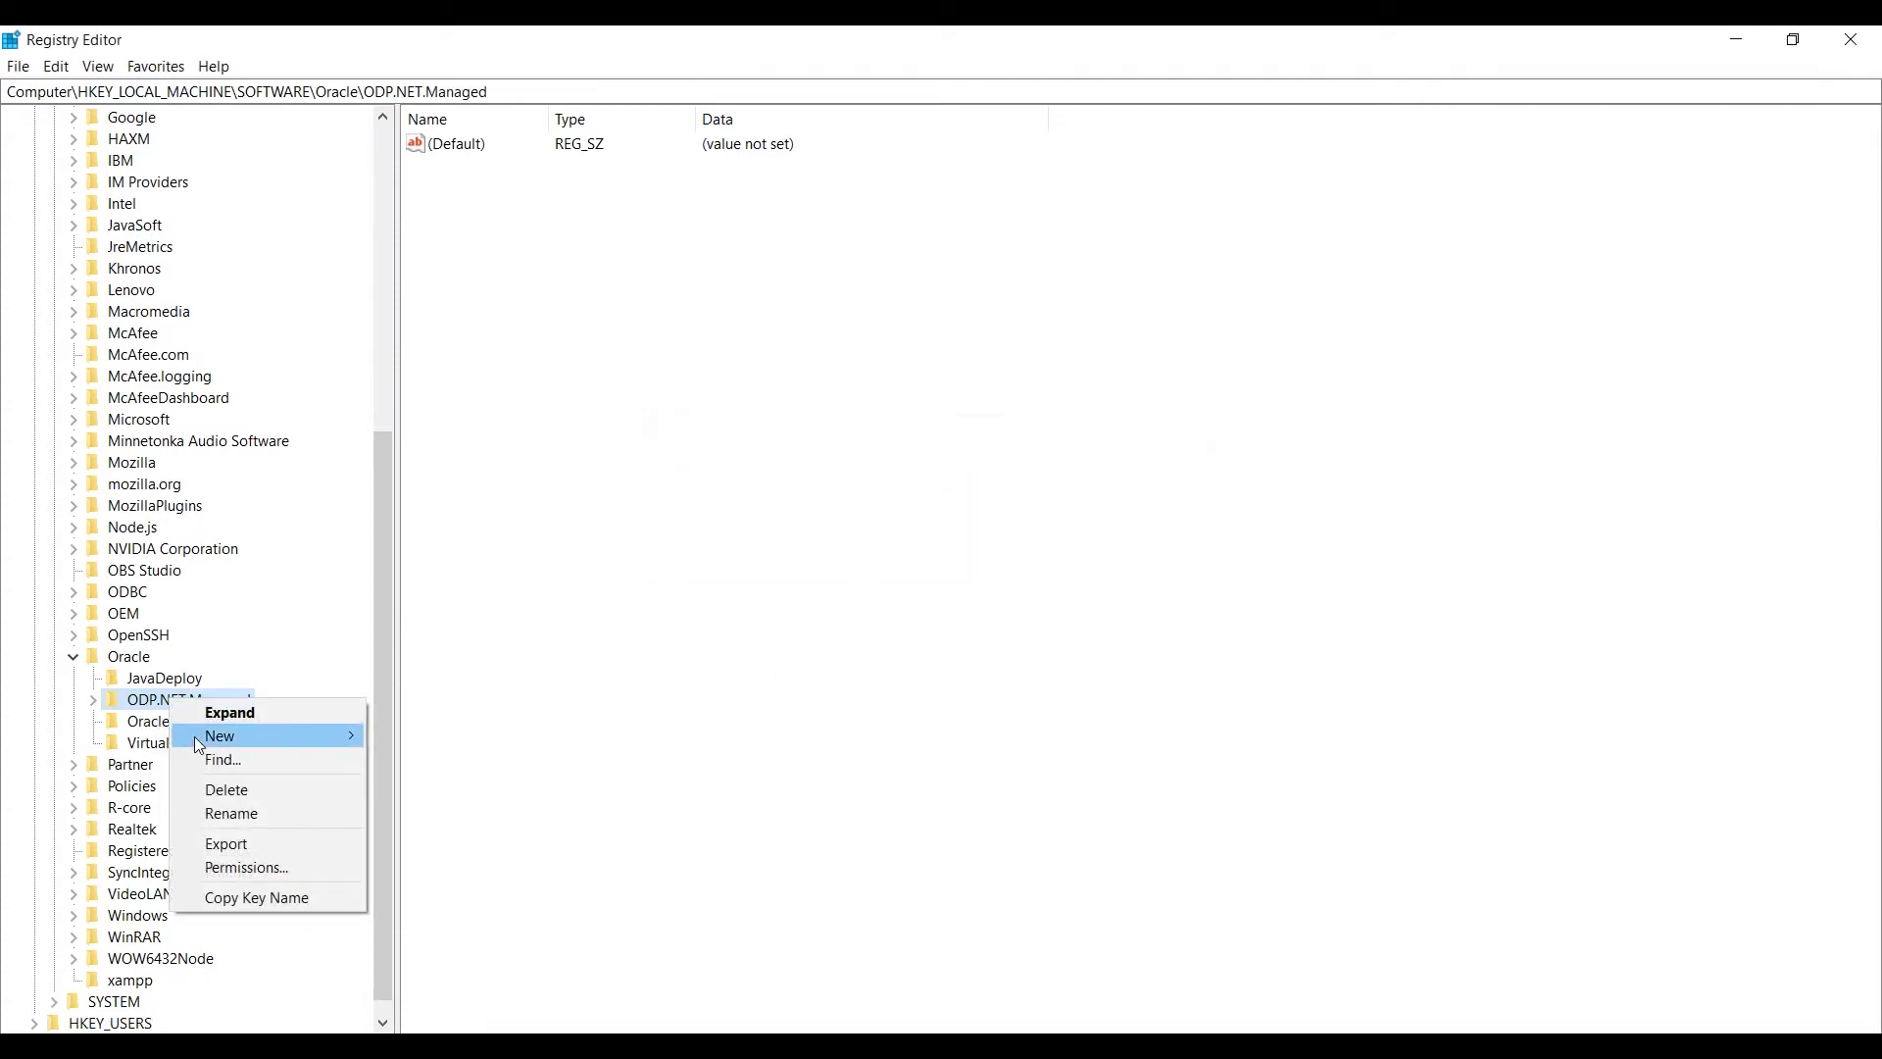
click(226, 792)
click(1072, 541)
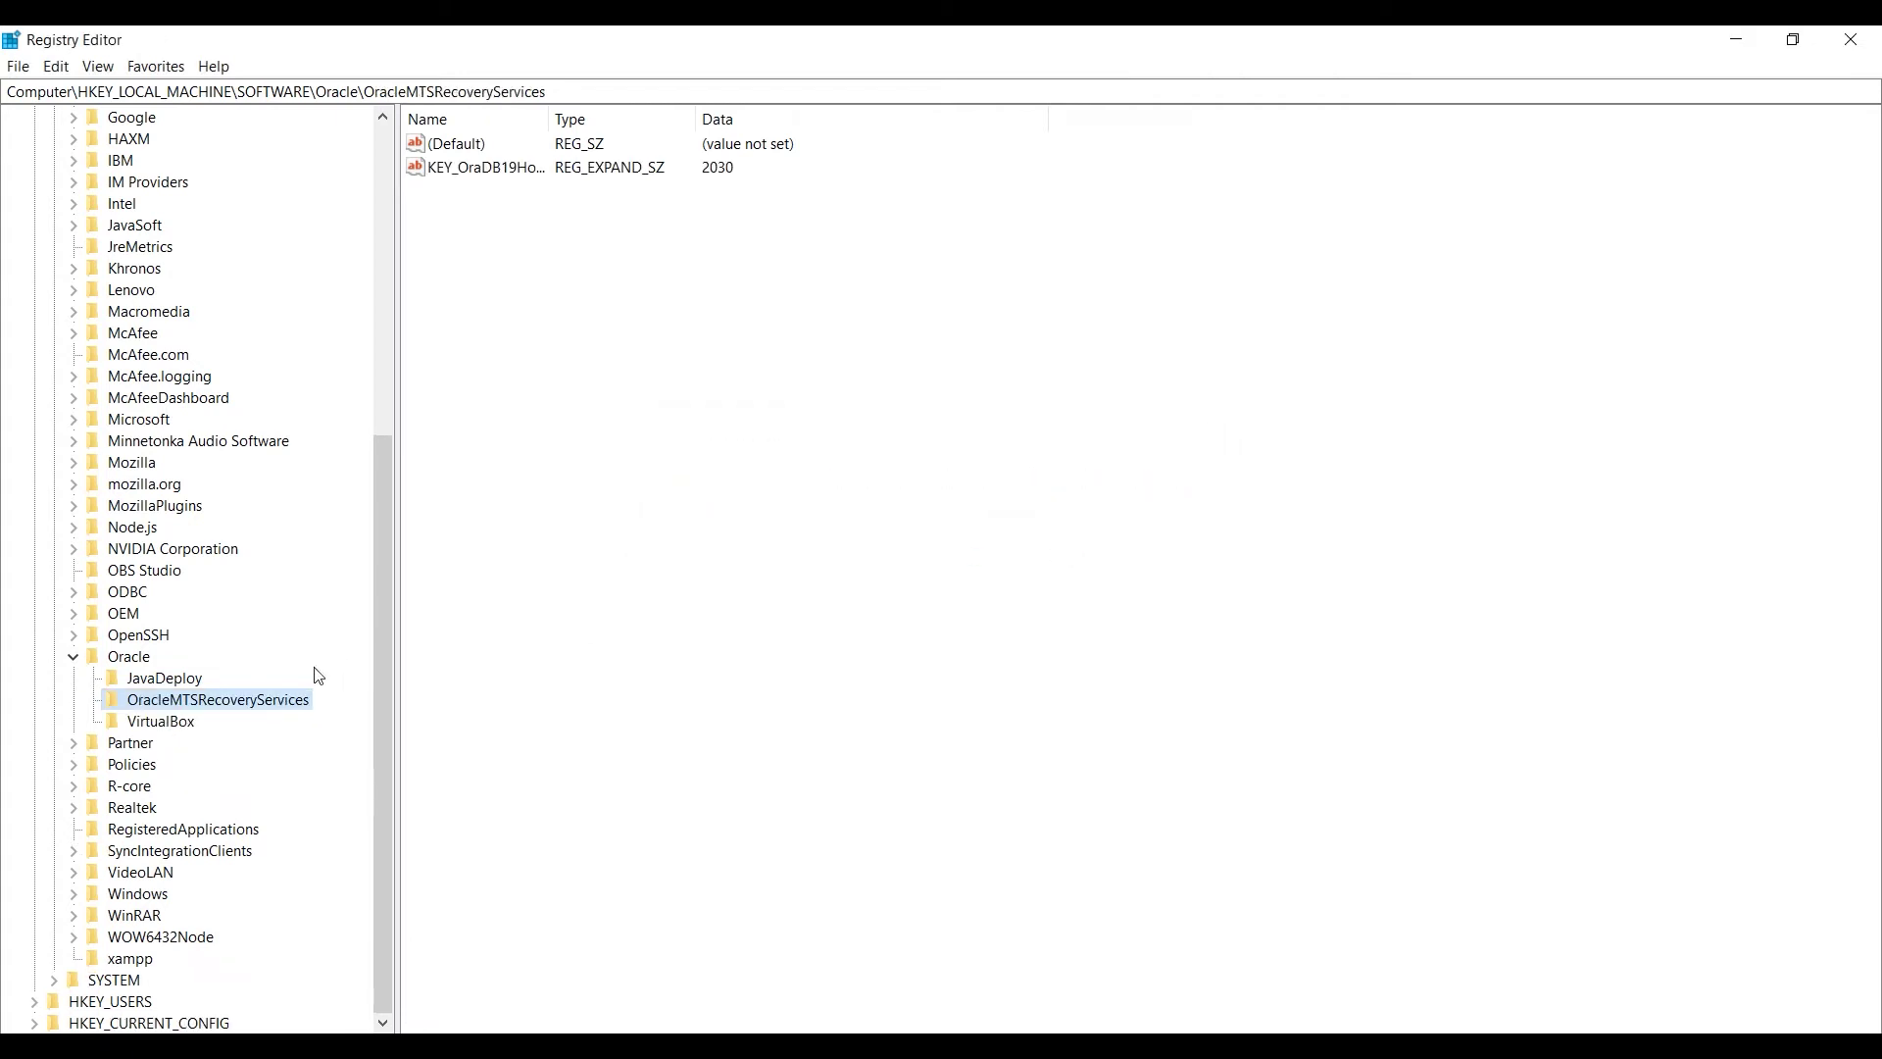
- Delete the OracleMTSRecoveryServices and JavaDeploy keys from the SOFTWARE\Oracle branch, keeping VirtualBox
right_click(207, 706)
click(269, 798)
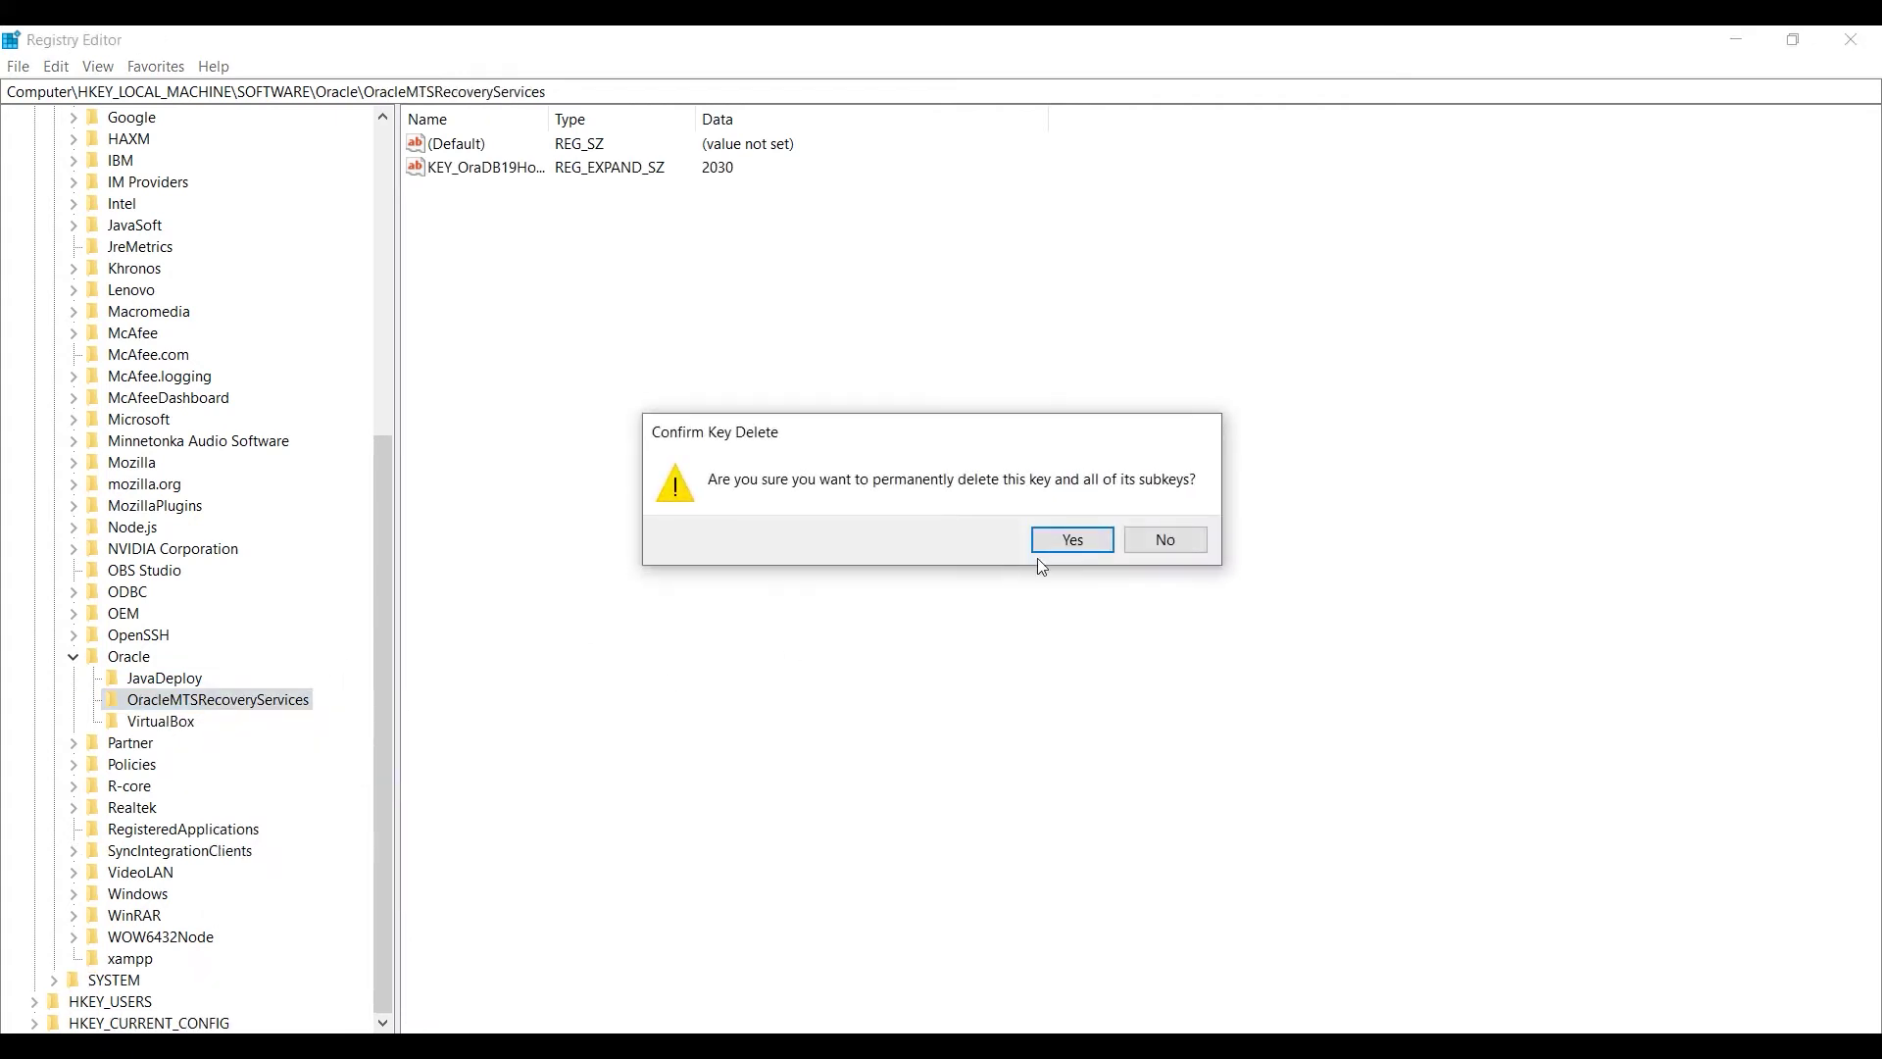
click(1069, 539)
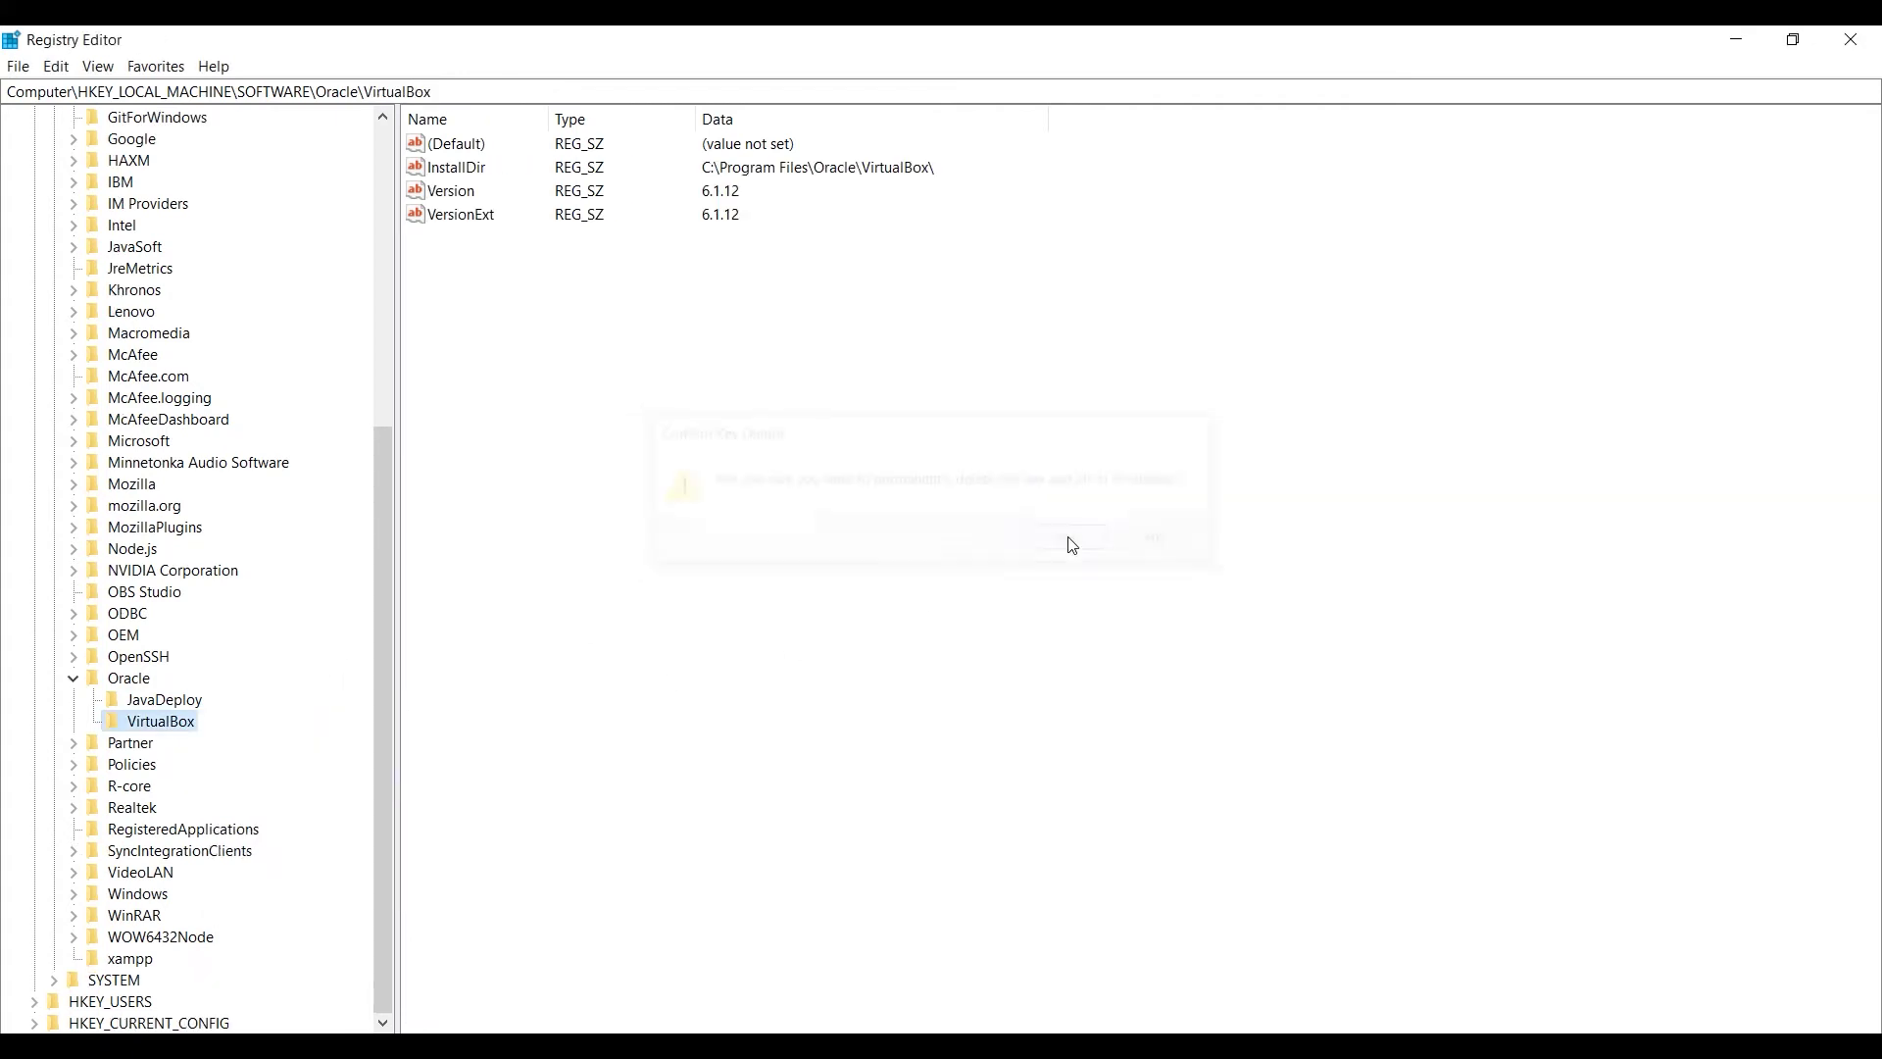
click(137, 702)
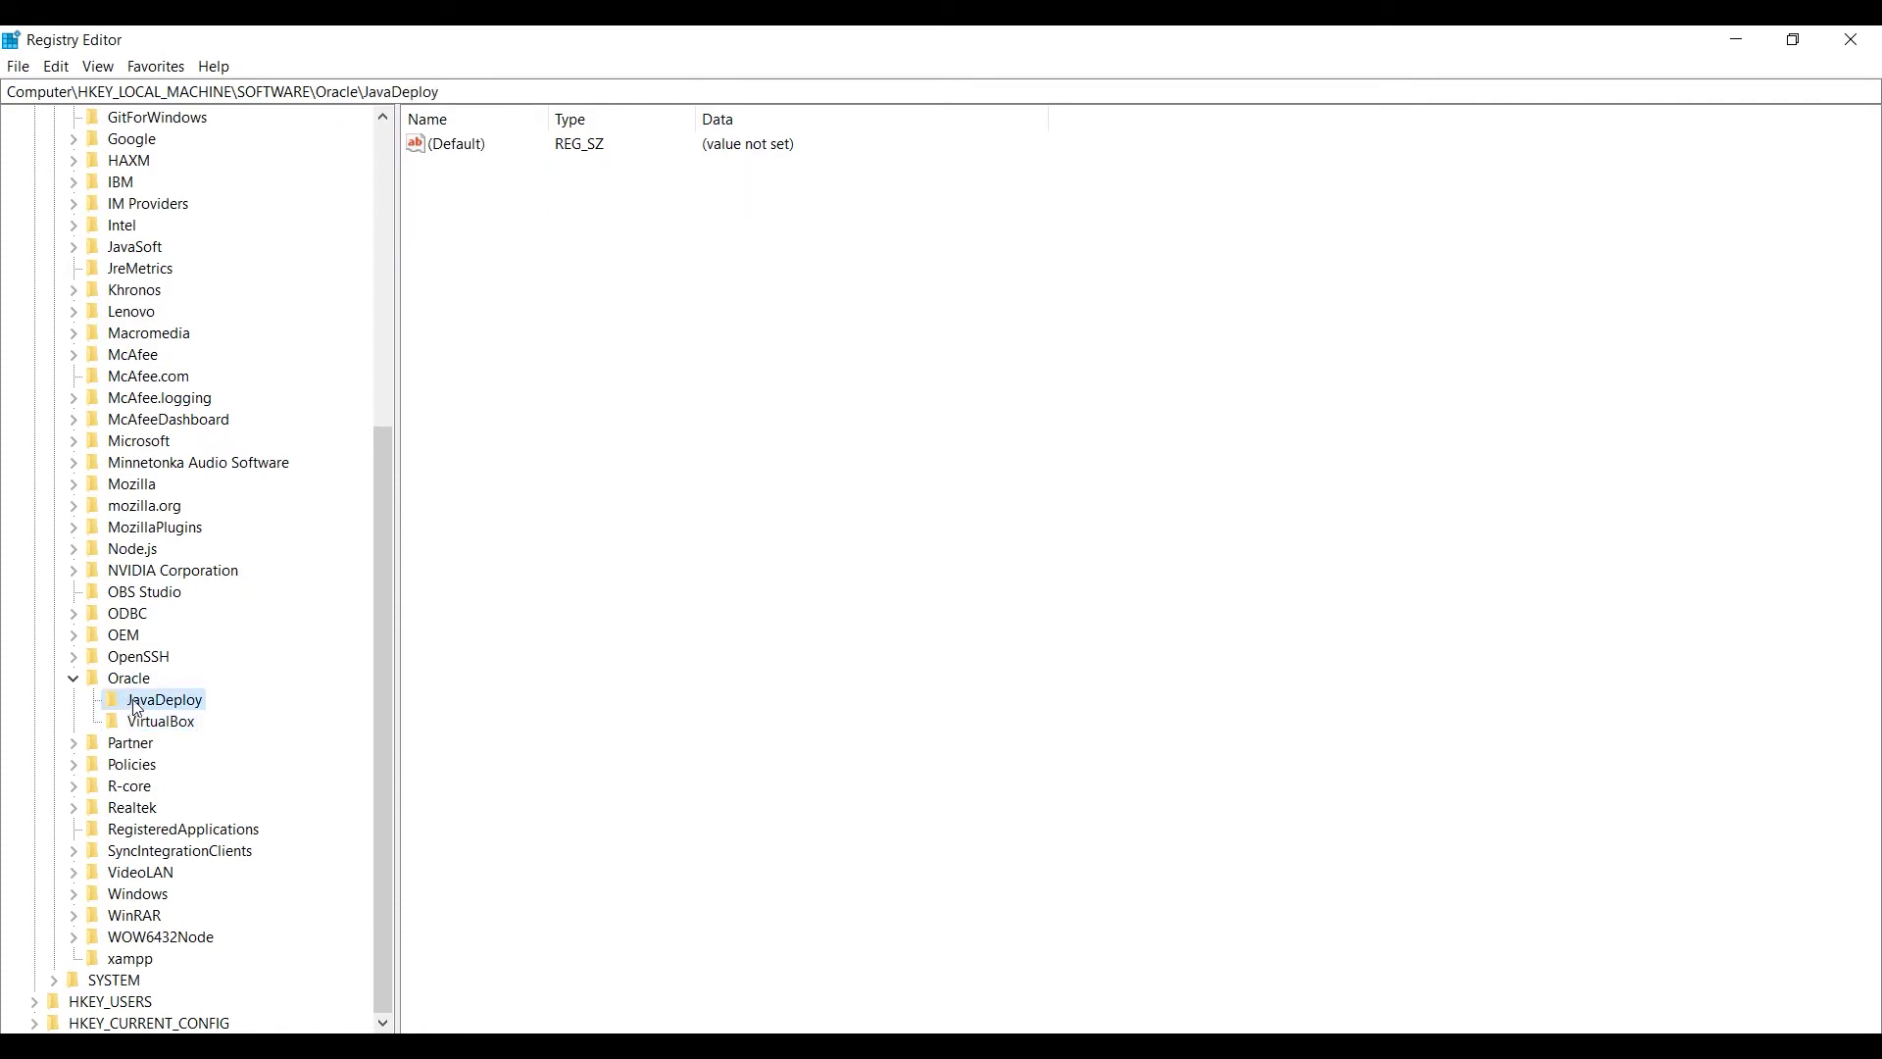
right_click(149, 699)
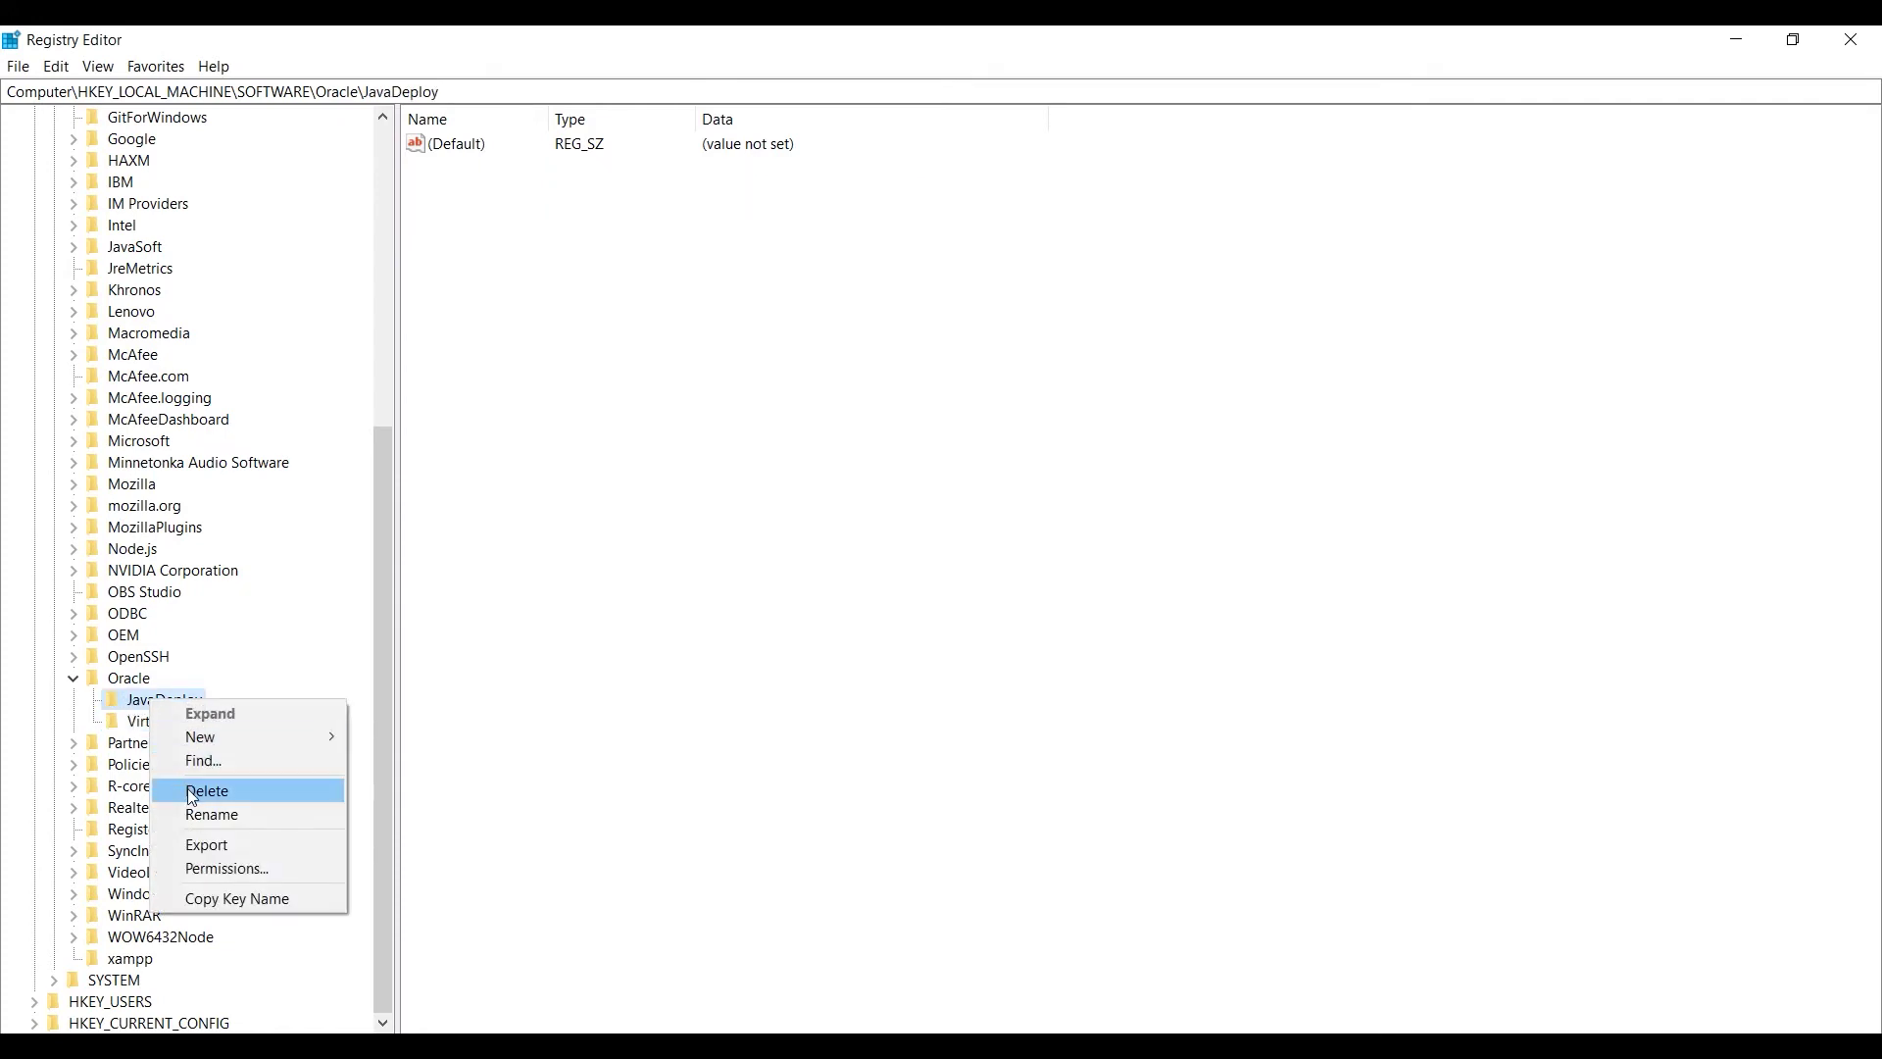
click(186, 788)
click(1067, 541)
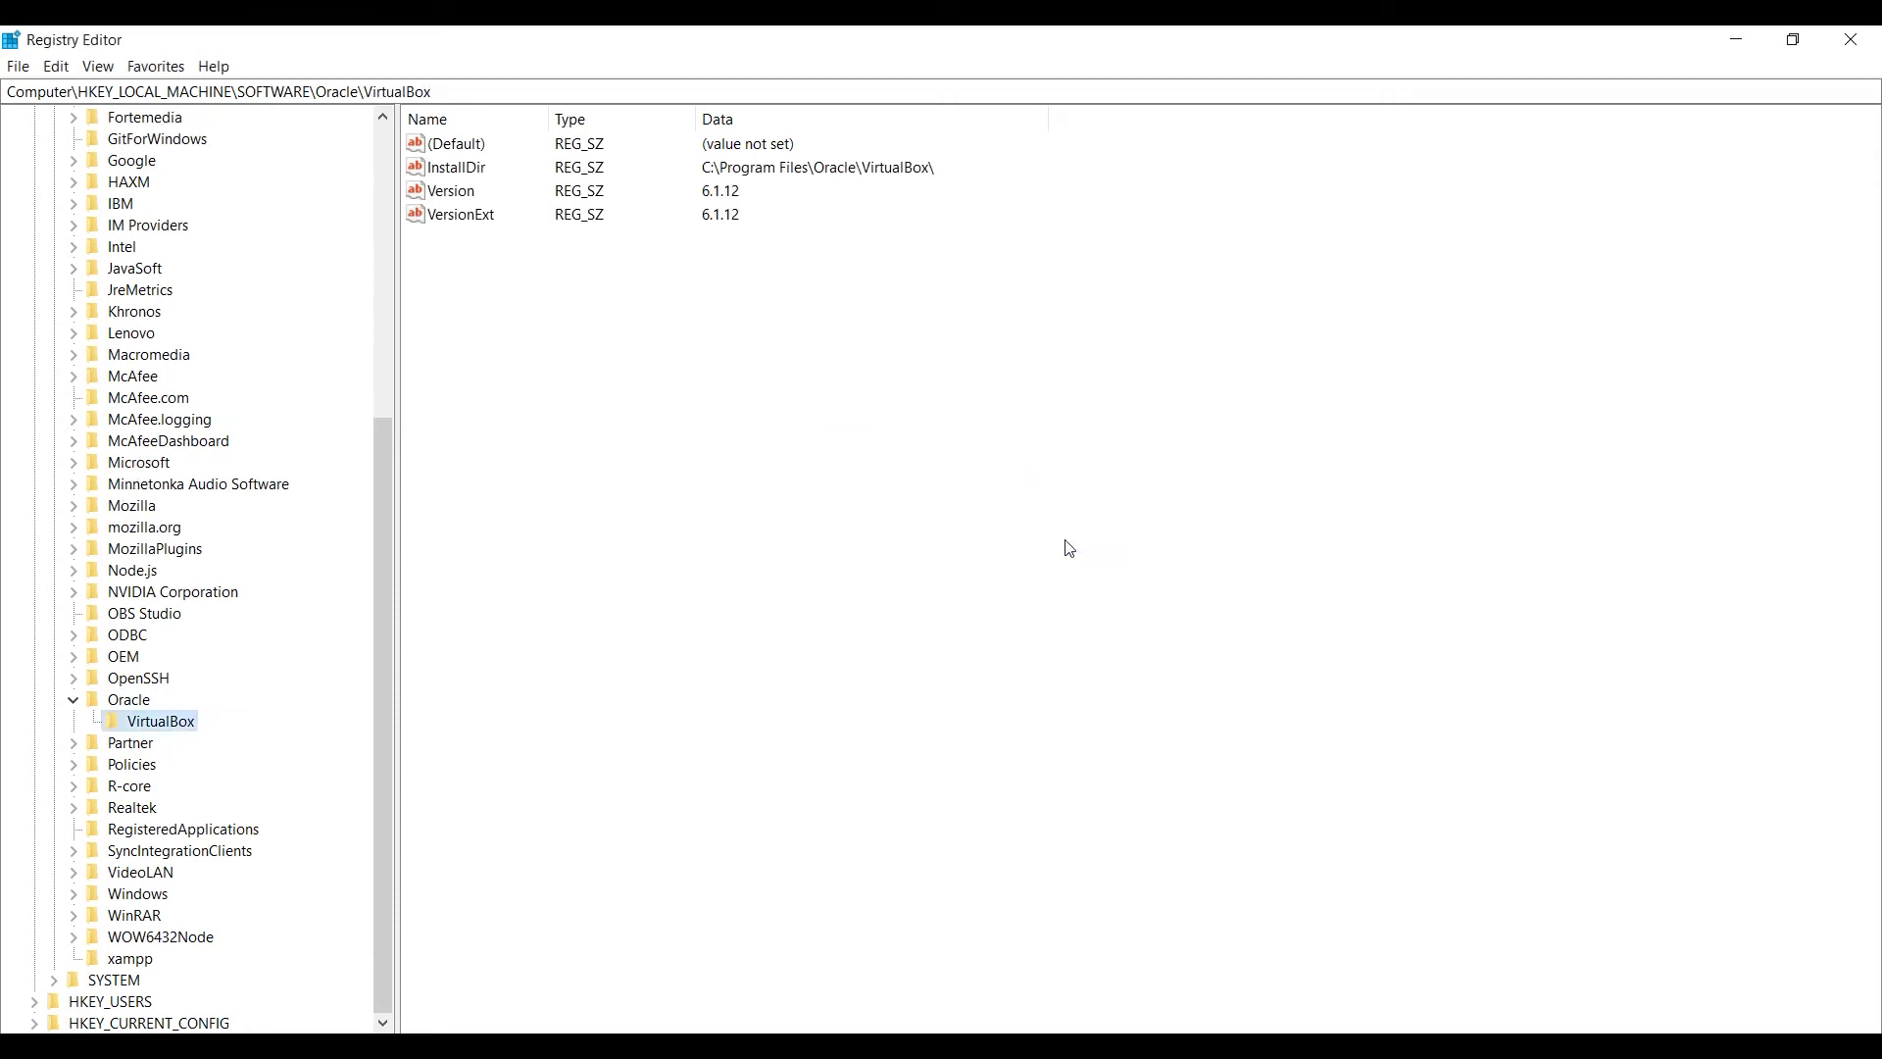
- Collapse the SOFTWARE branch and expand the SYSTEM branch under HKEY_LOCAL_MACHINE
drag(373, 693, 149, 306)
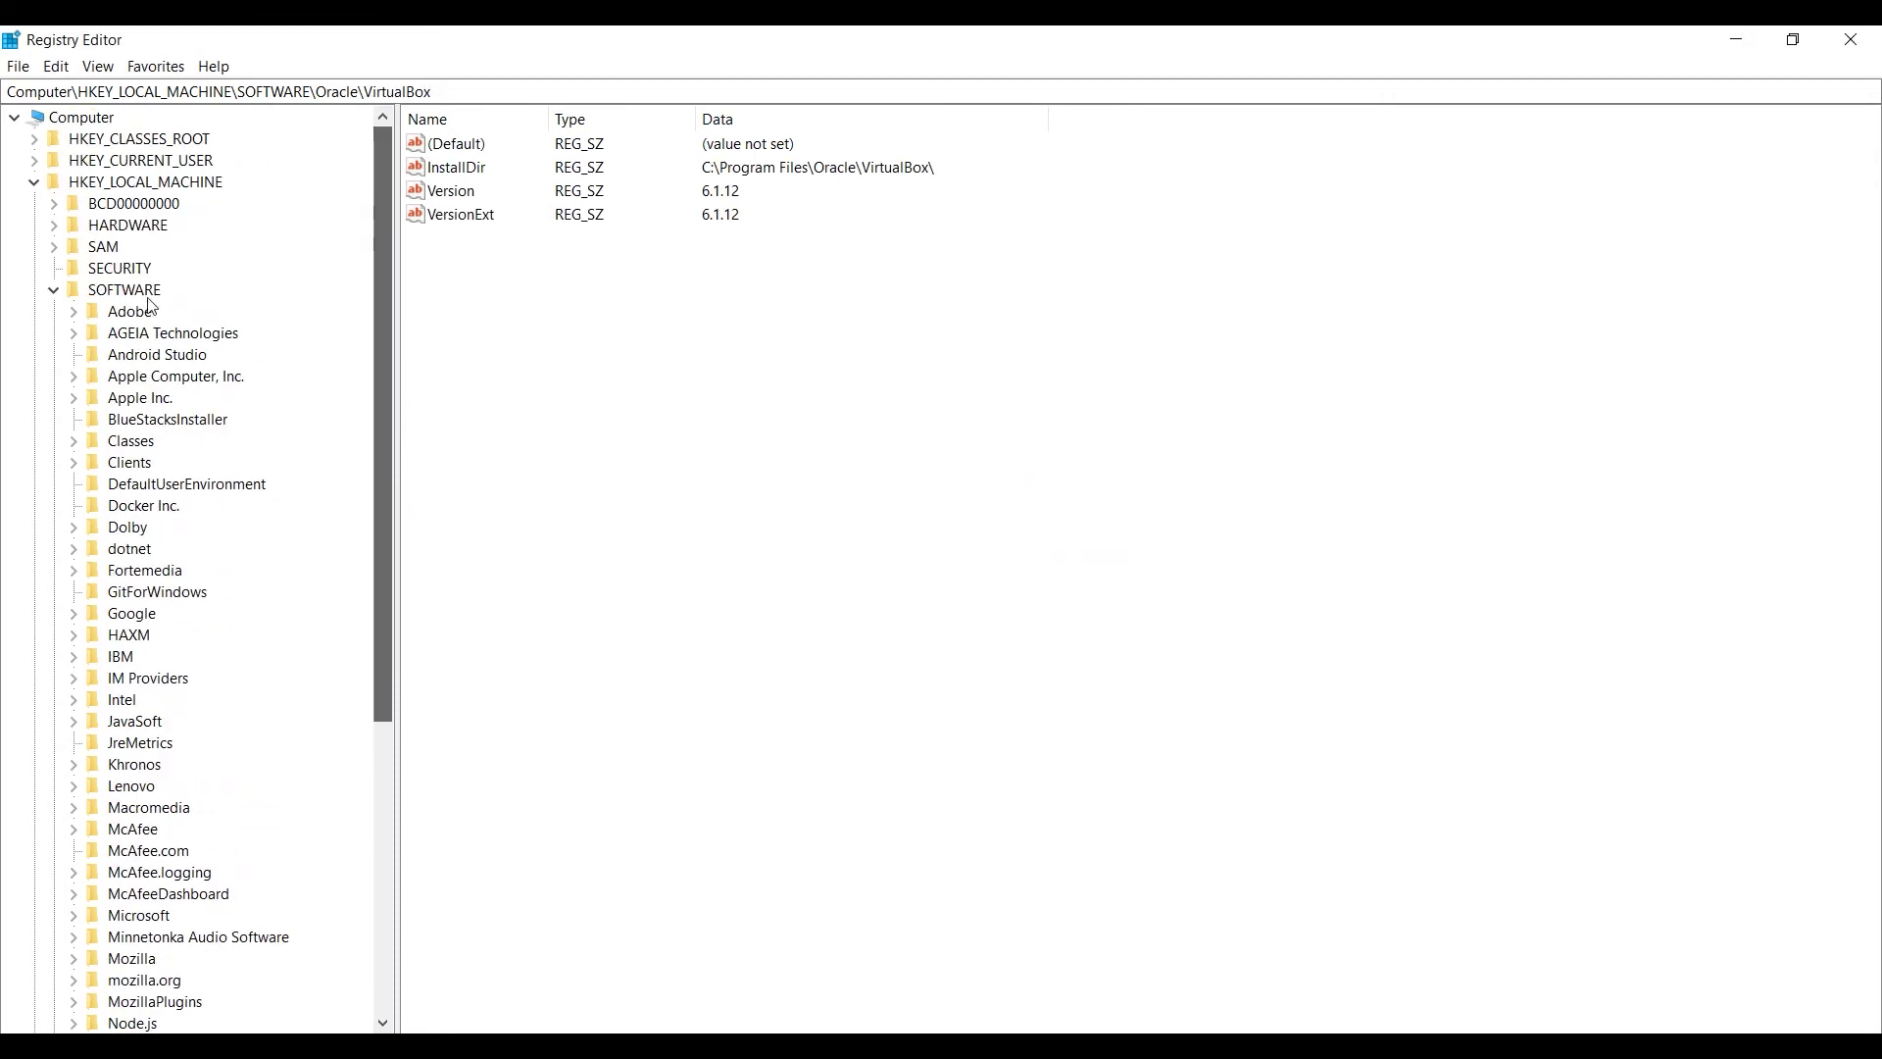
click(54, 292)
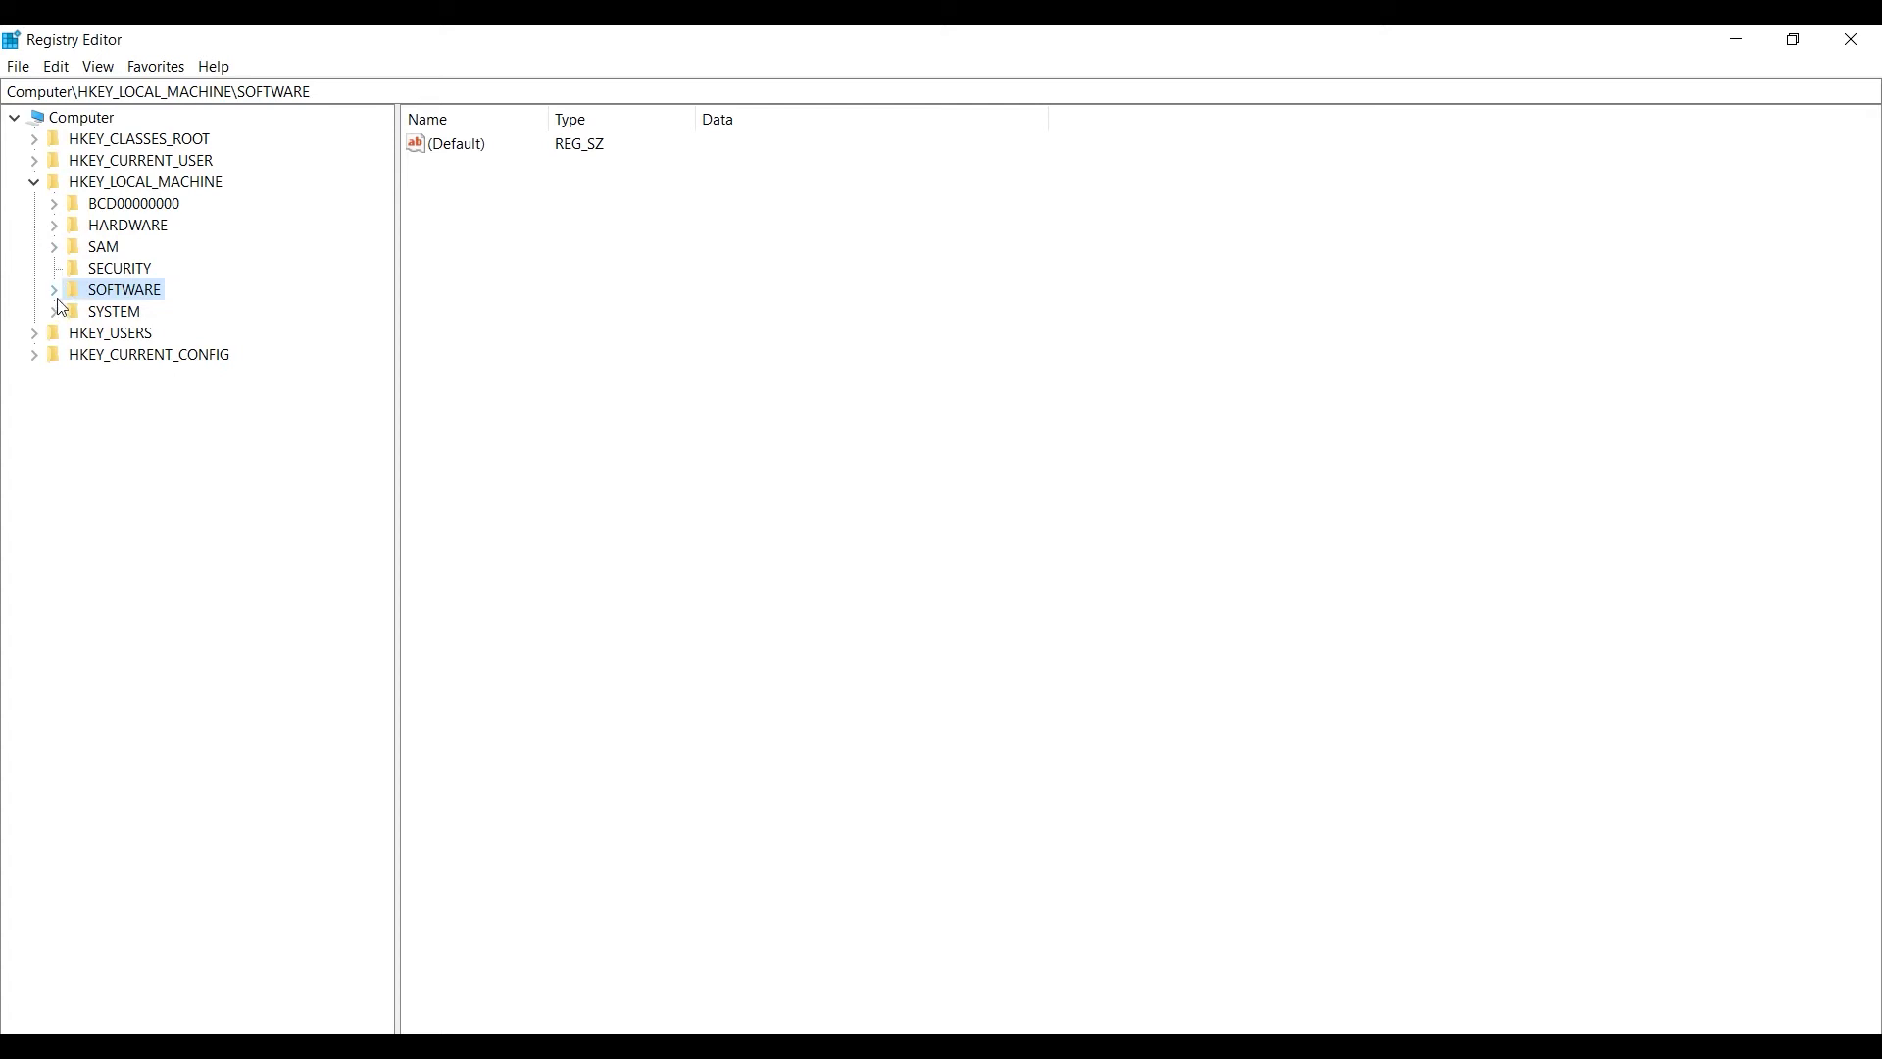
click(56, 312)
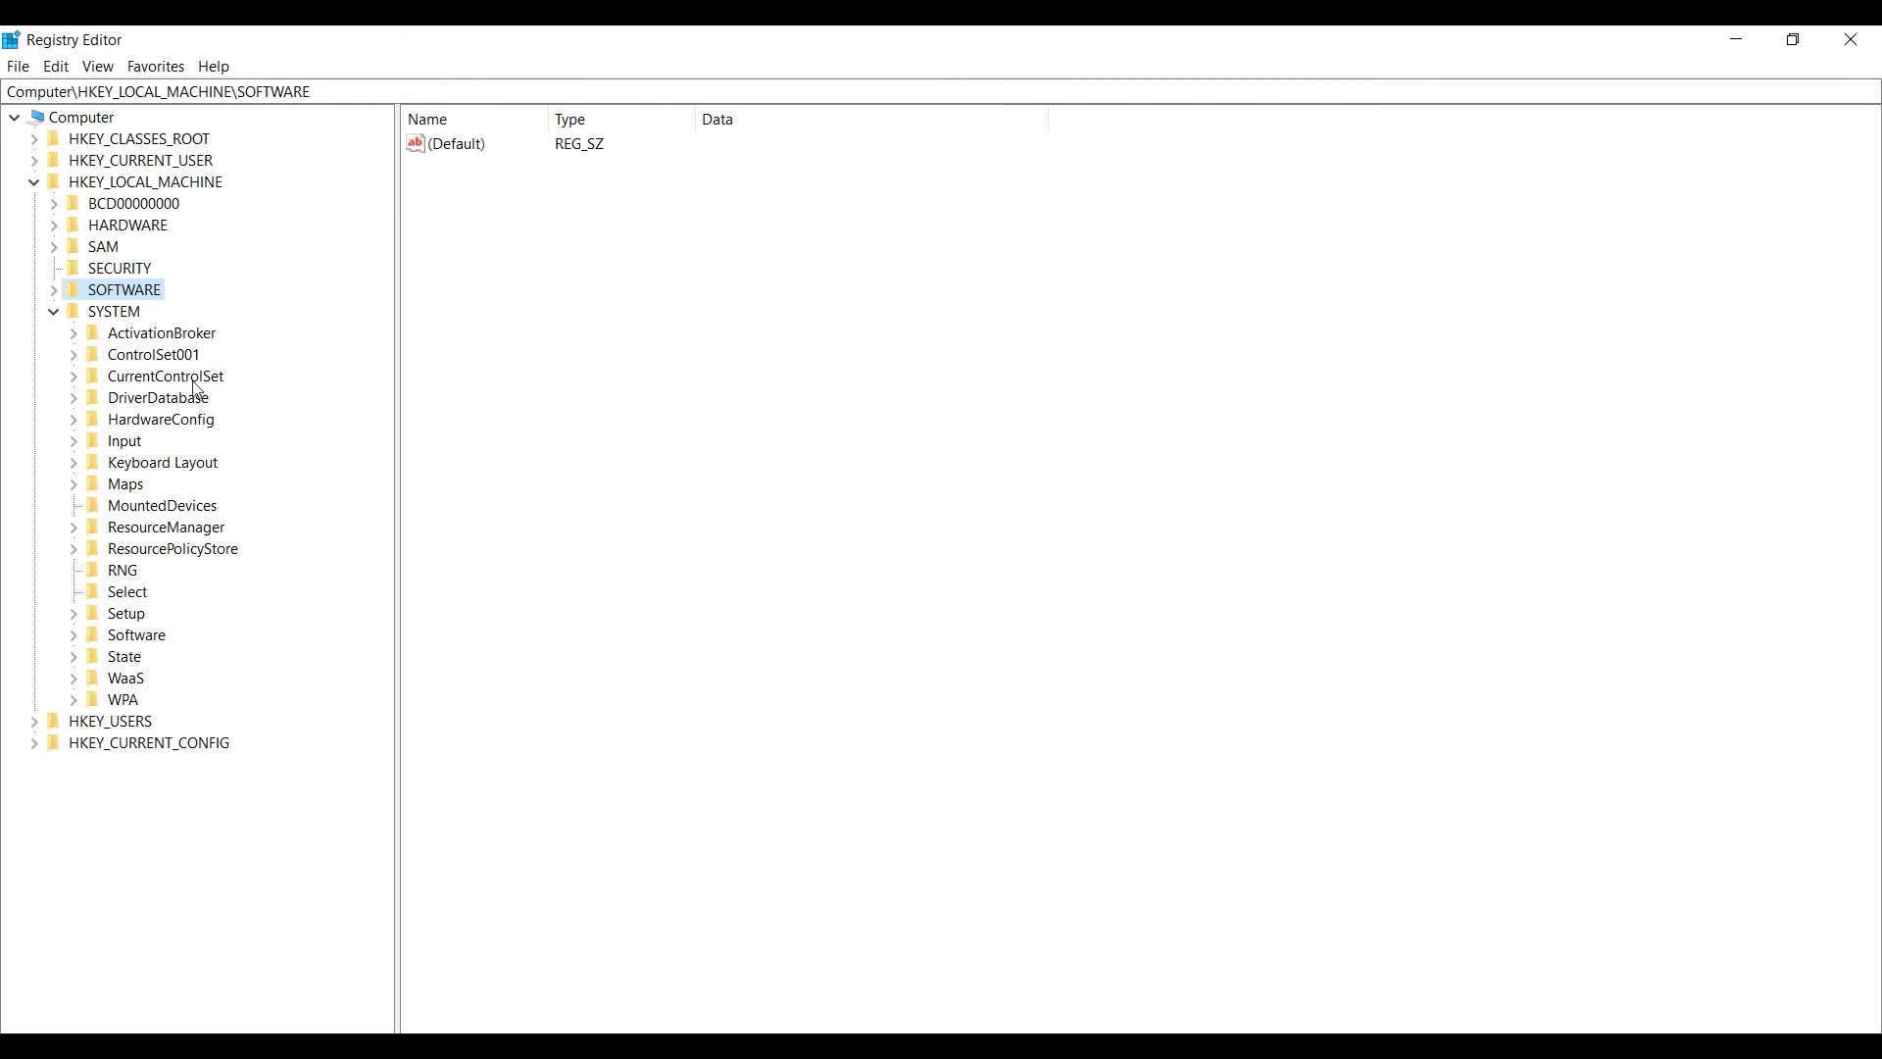
- Check the notes for the service registry path, and expand CurrentControlSet\Services under SYSTEM
key(alt+Tab)
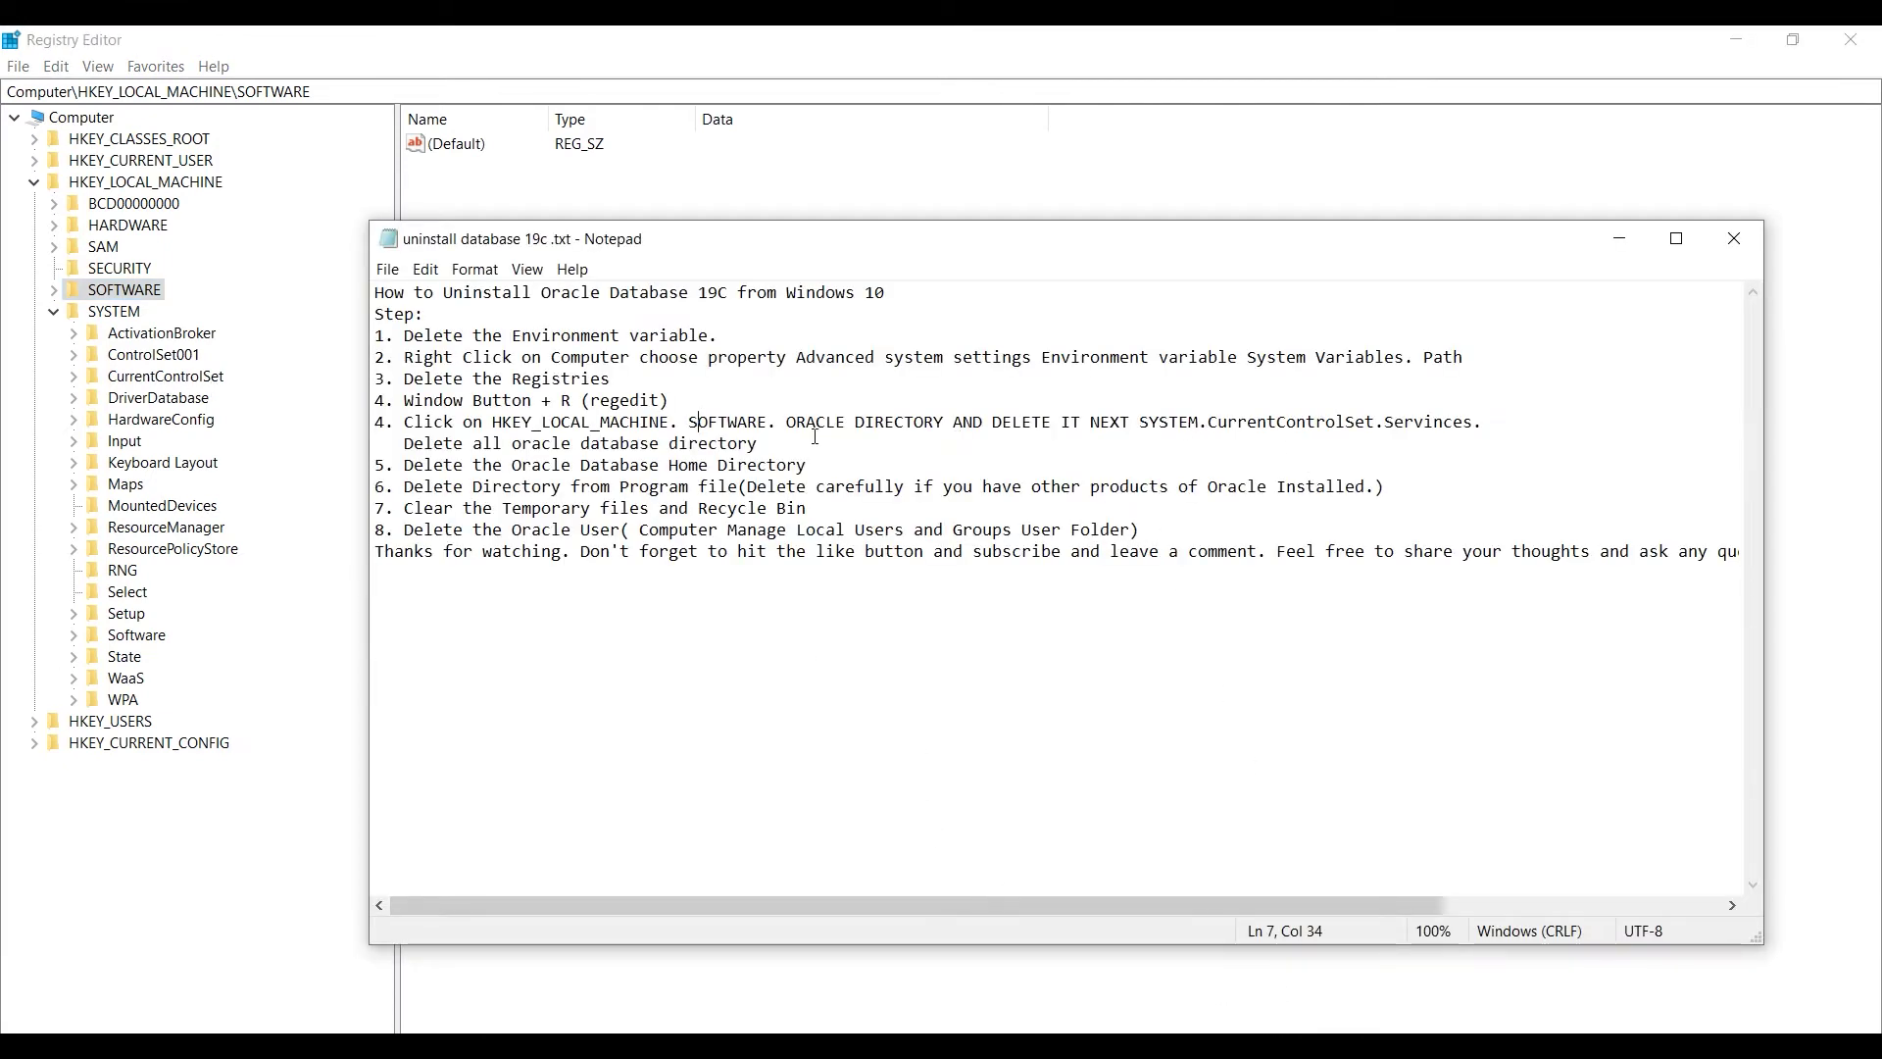
drag(785, 426, 1377, 428)
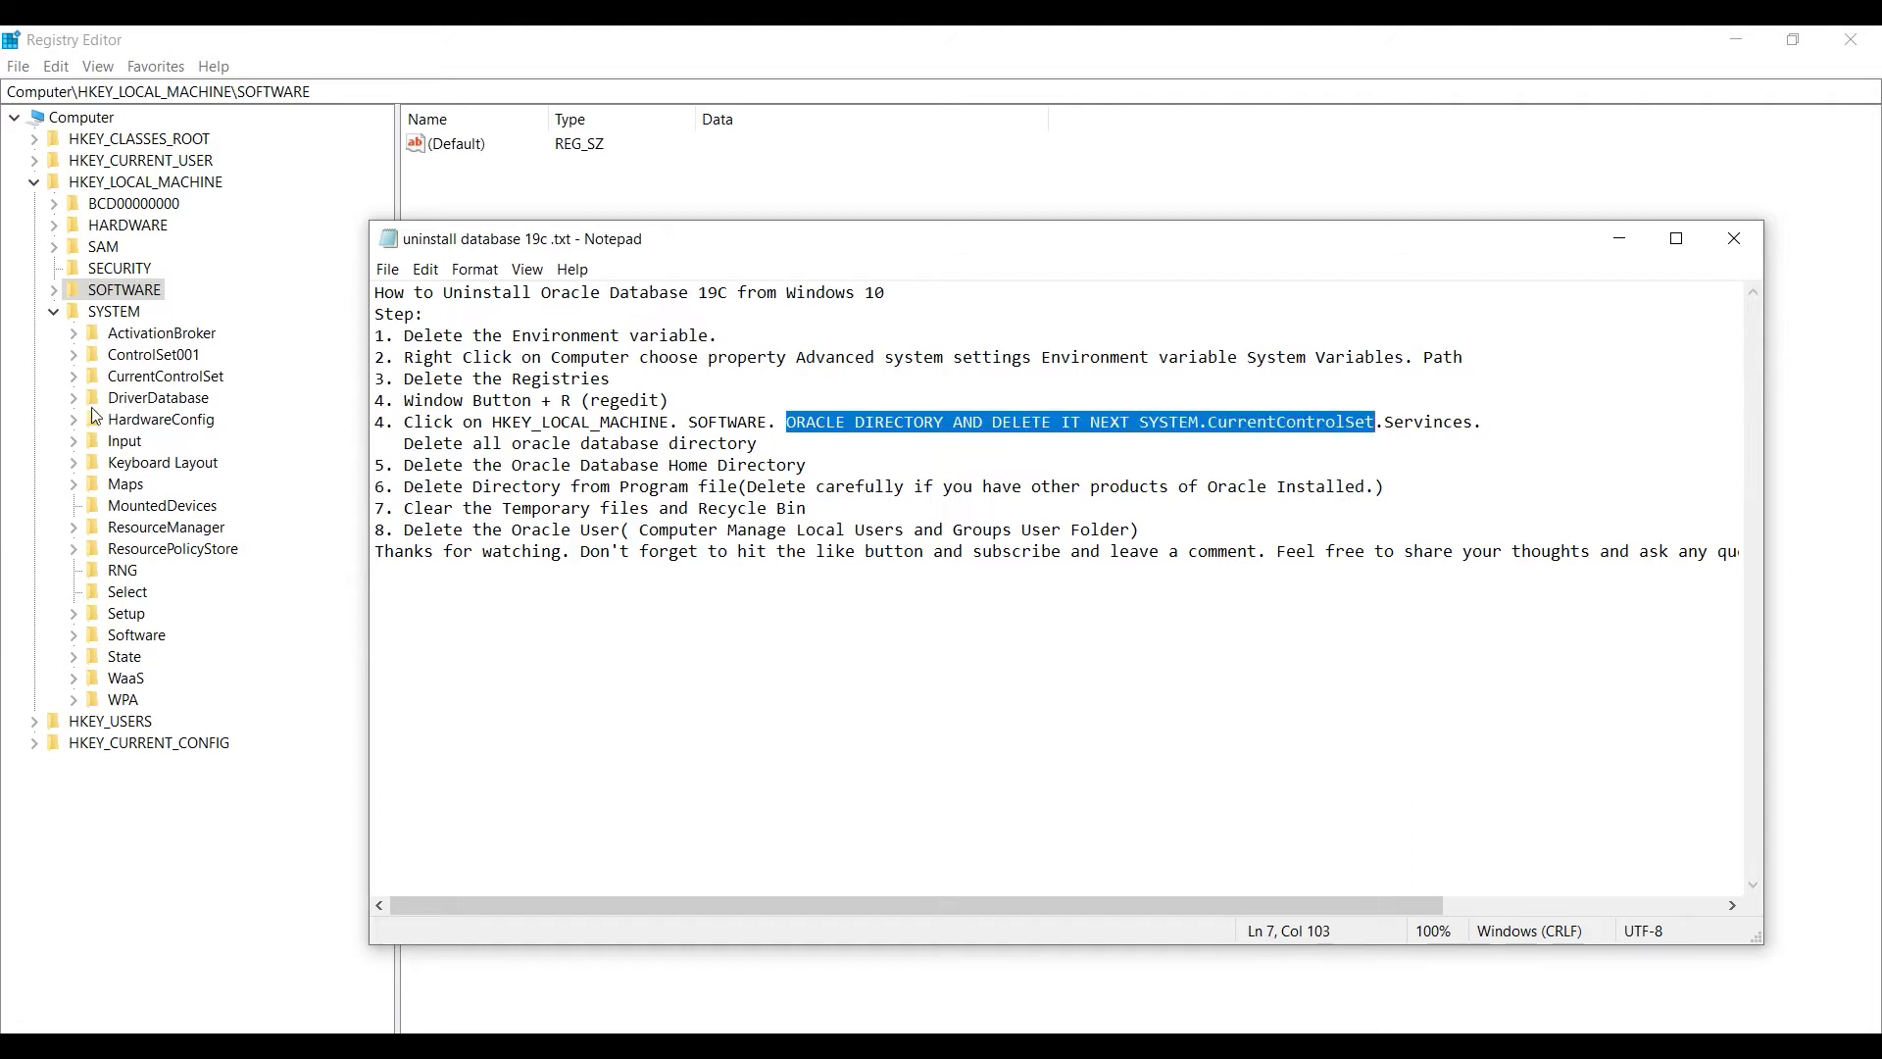
click(75, 376)
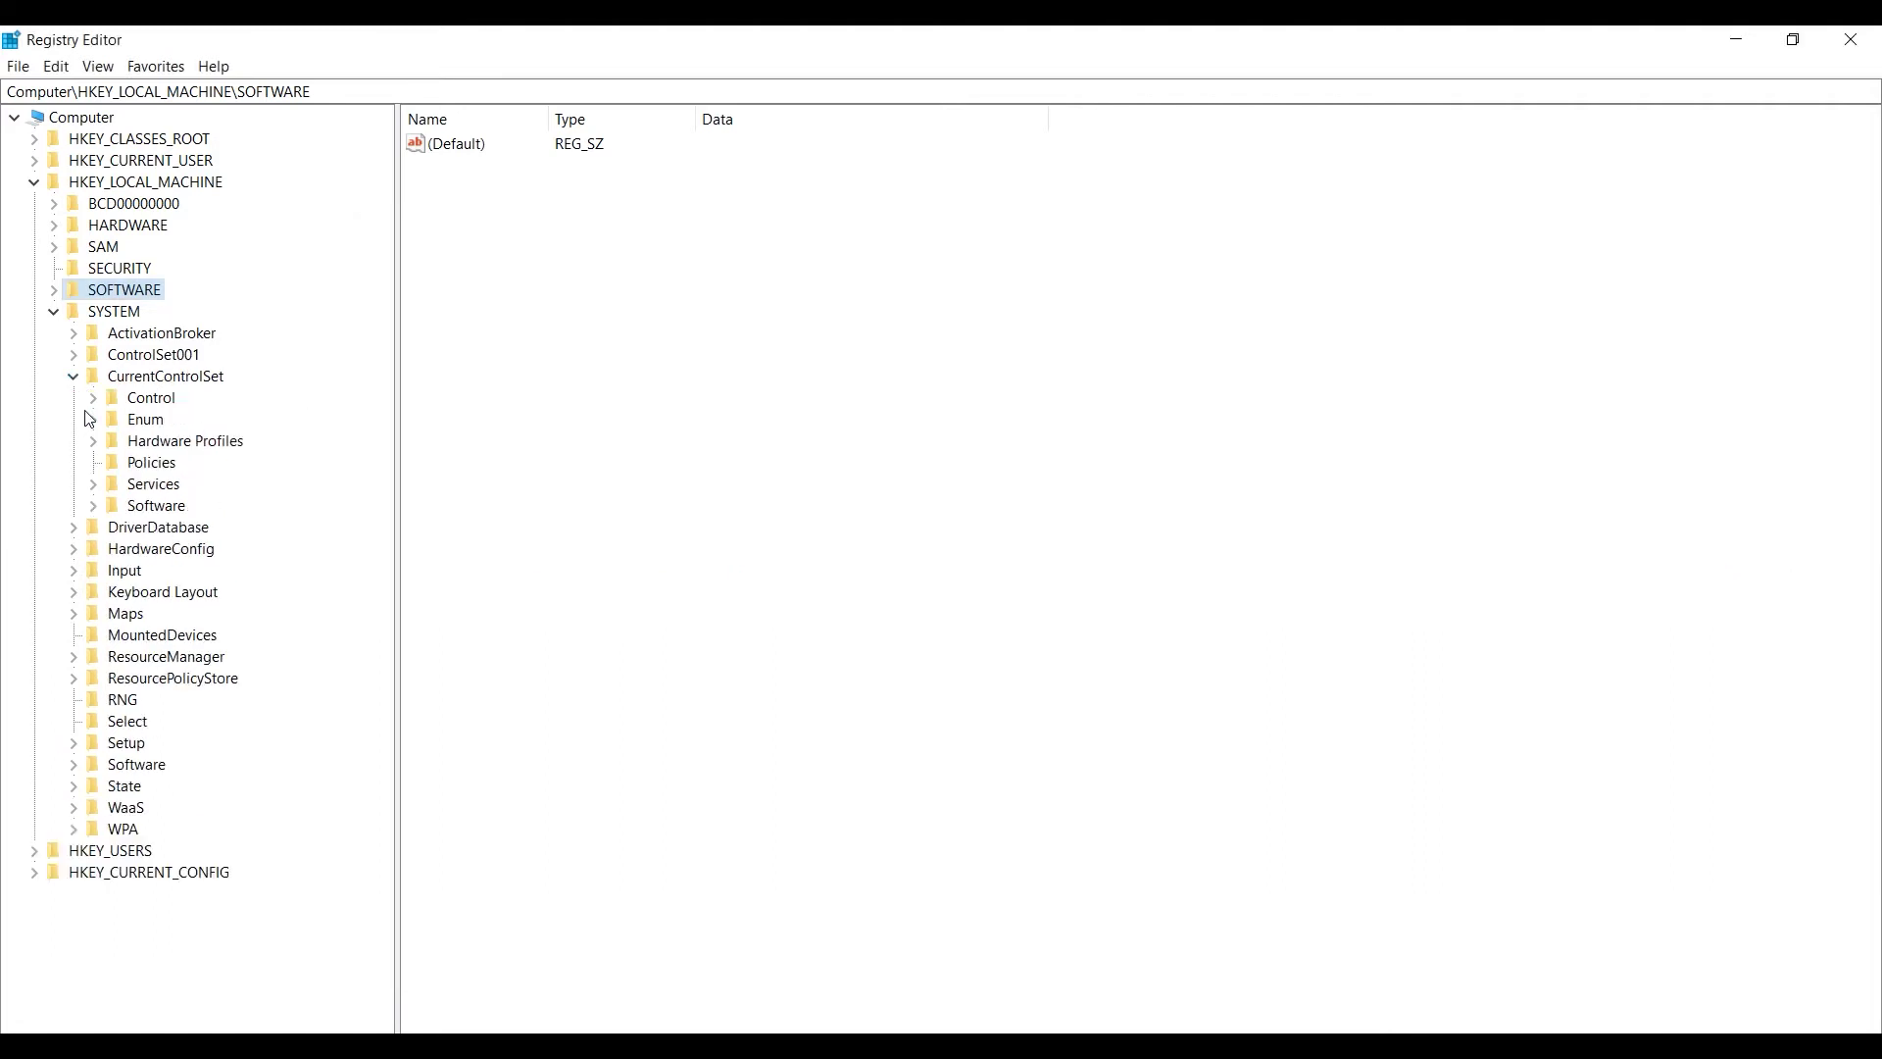
click(95, 485)
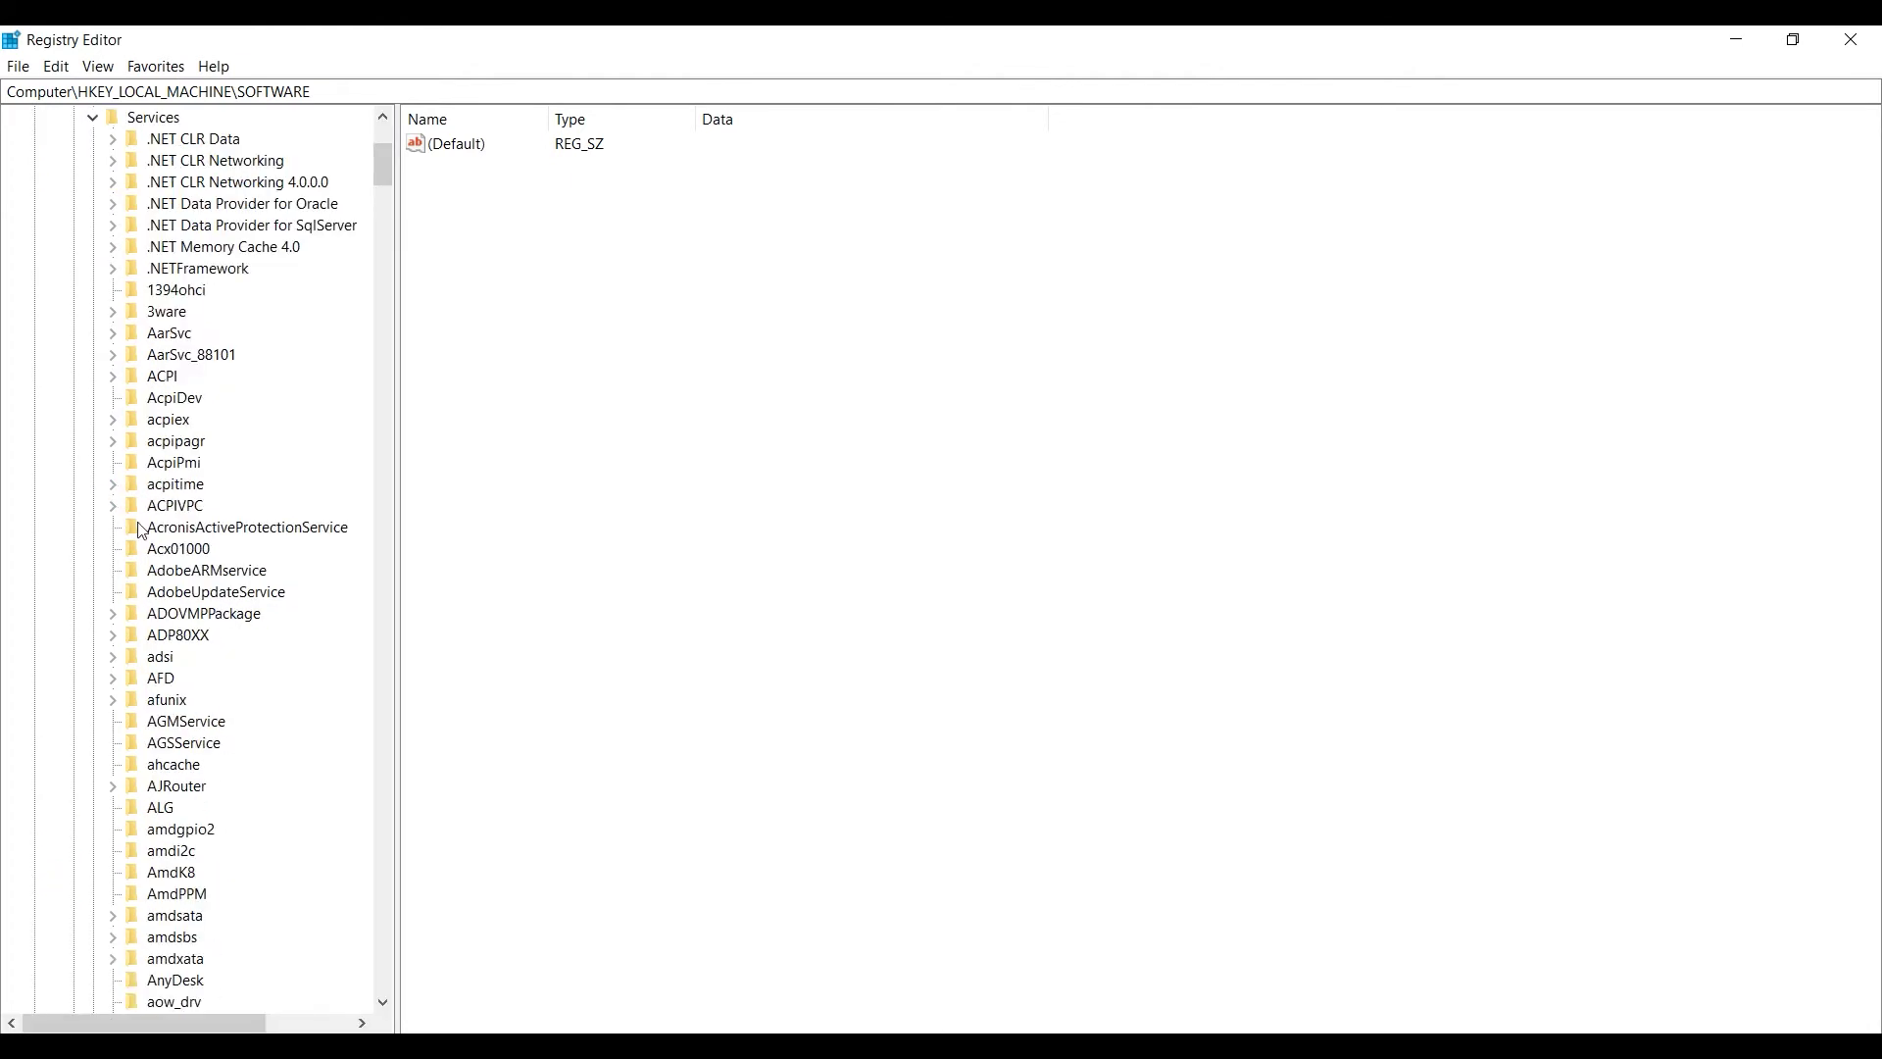
- Widen the key tree and look through the Services subkeys for the Oracle service entries
scroll(142, 531, down, 18)
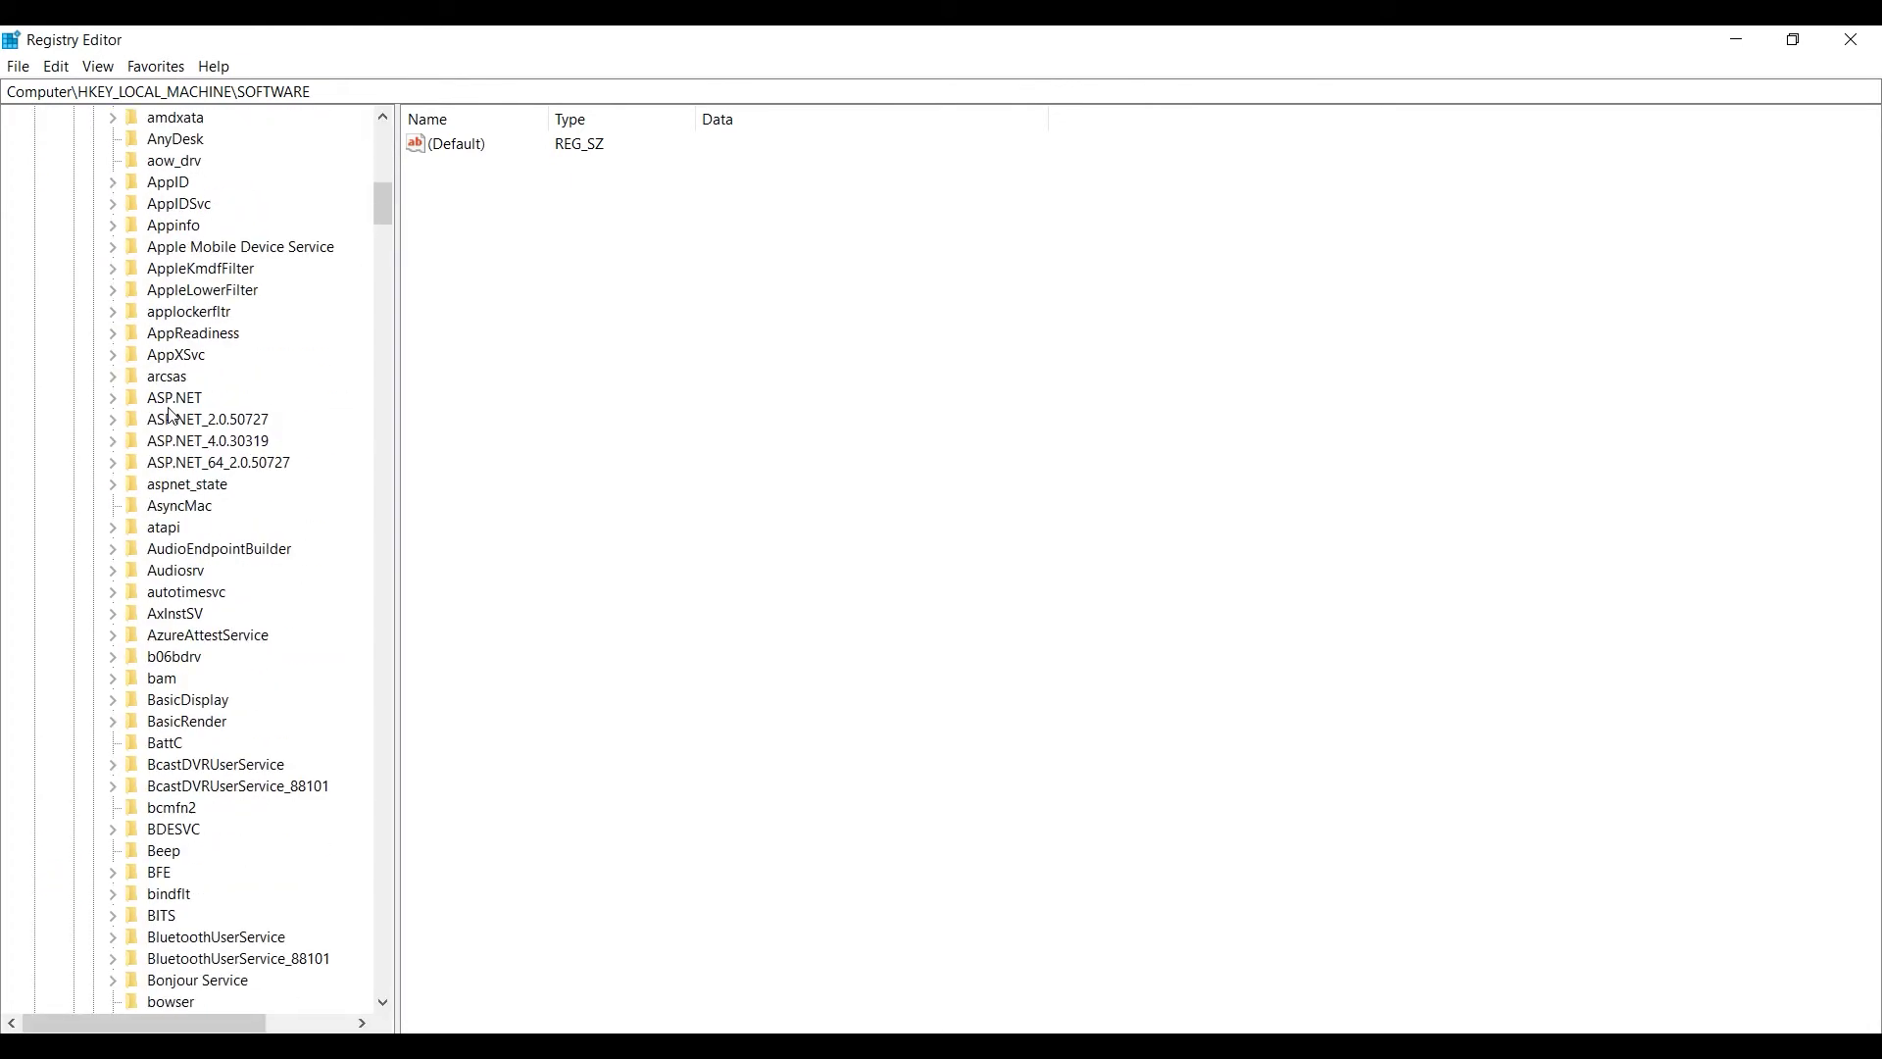
scroll(169, 415, down, 7)
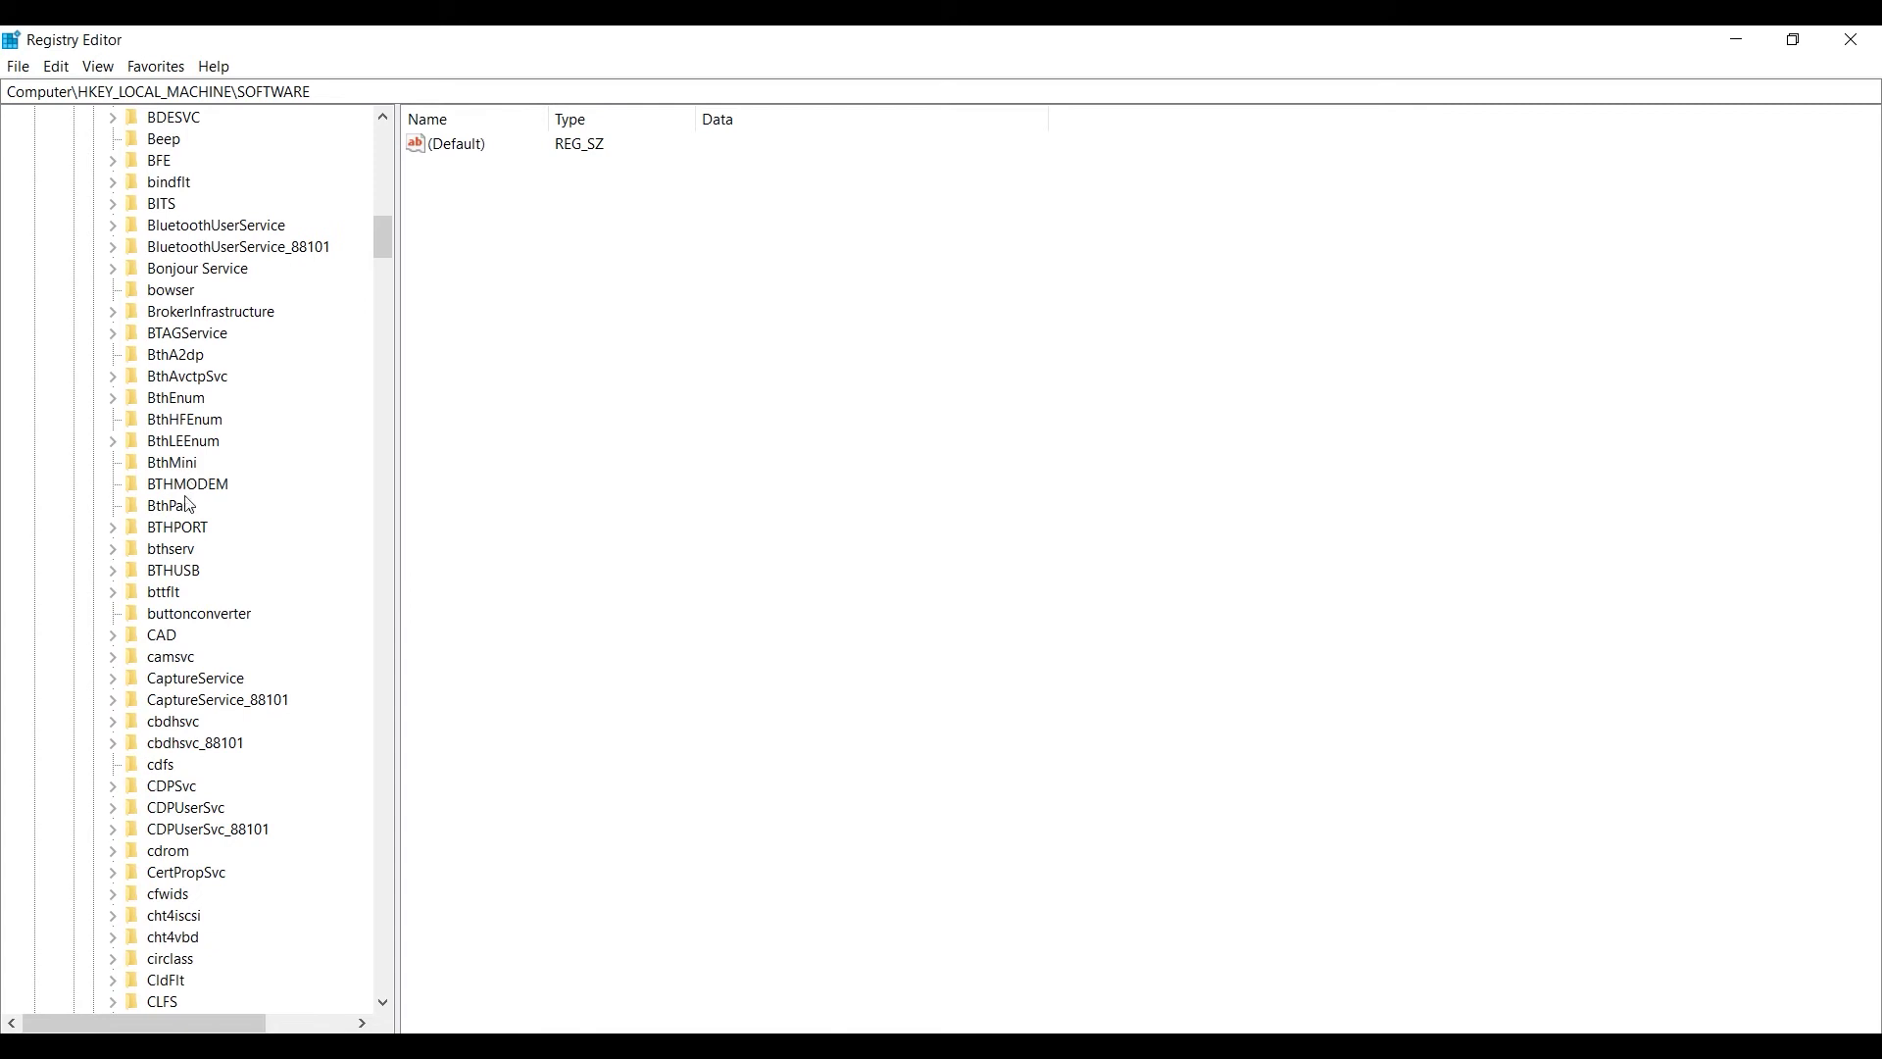
scroll(189, 505, down, 9)
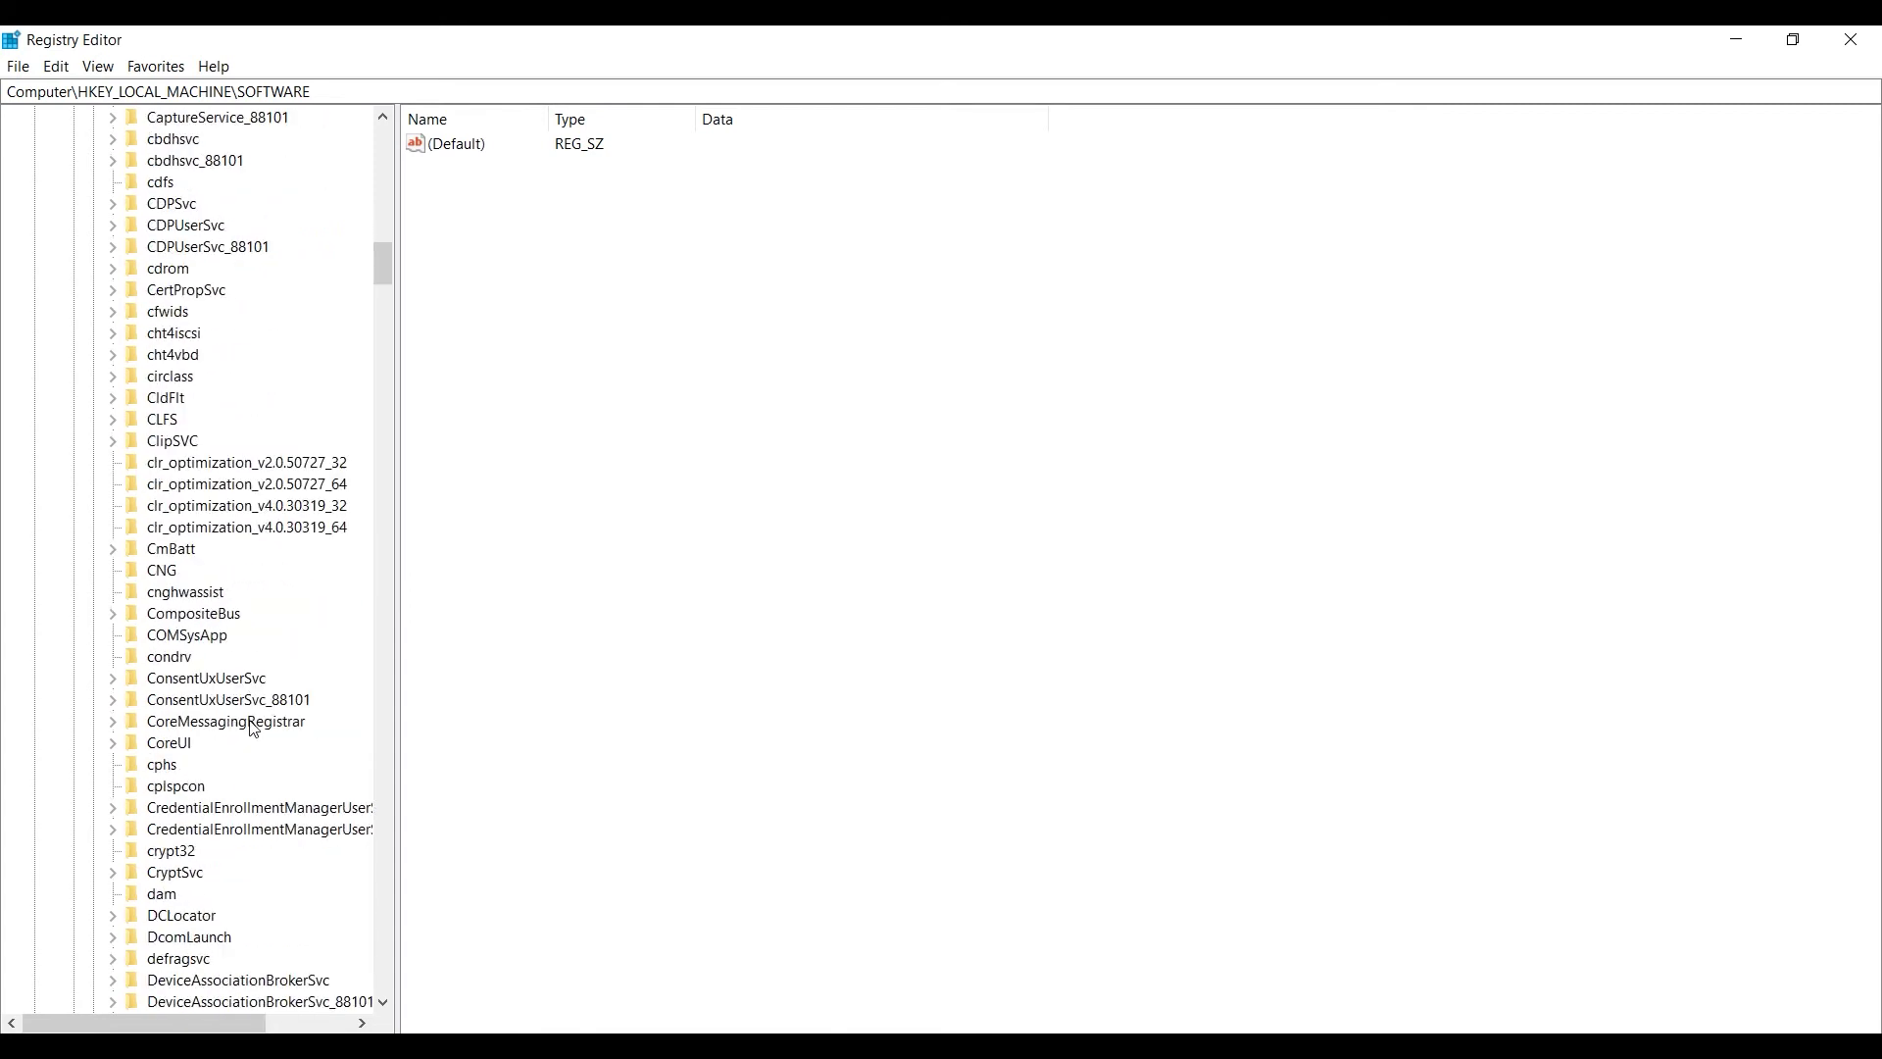
scroll(253, 727, down, 7)
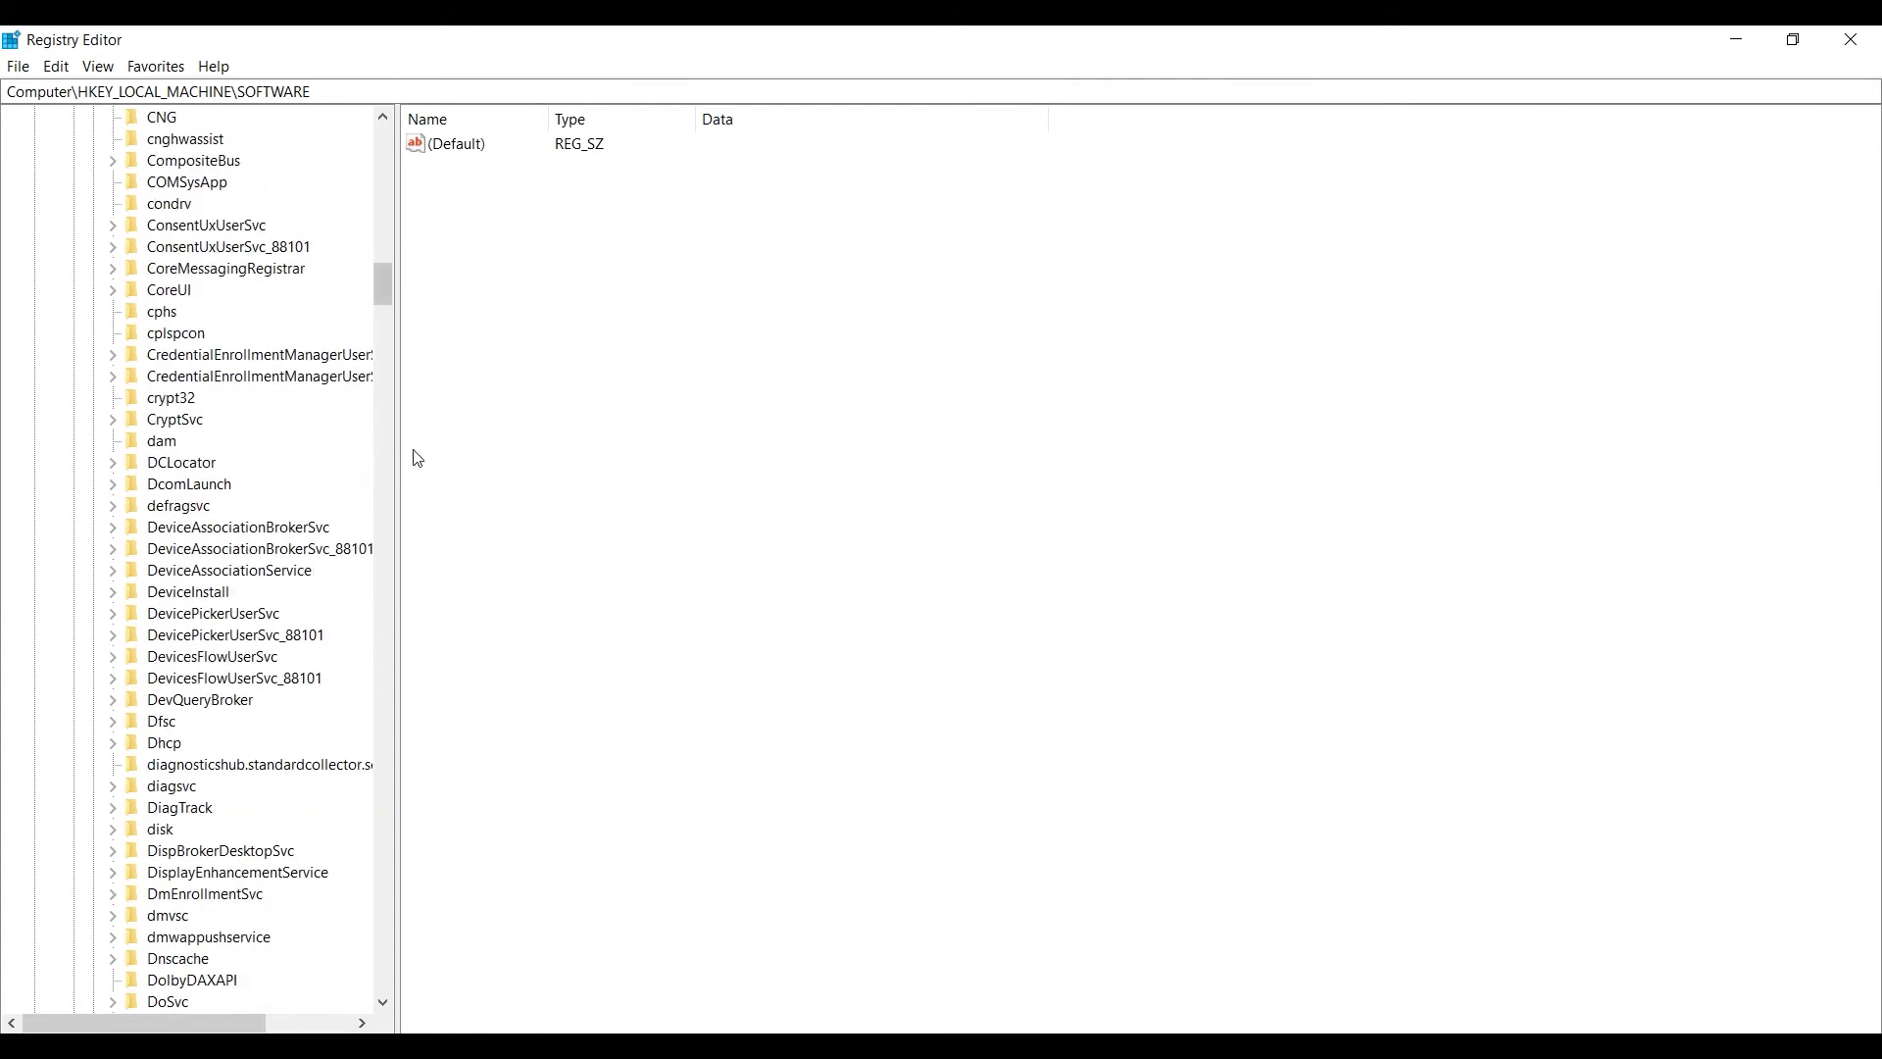
drag(395, 461, 502, 461)
scroll(354, 525, down, 8)
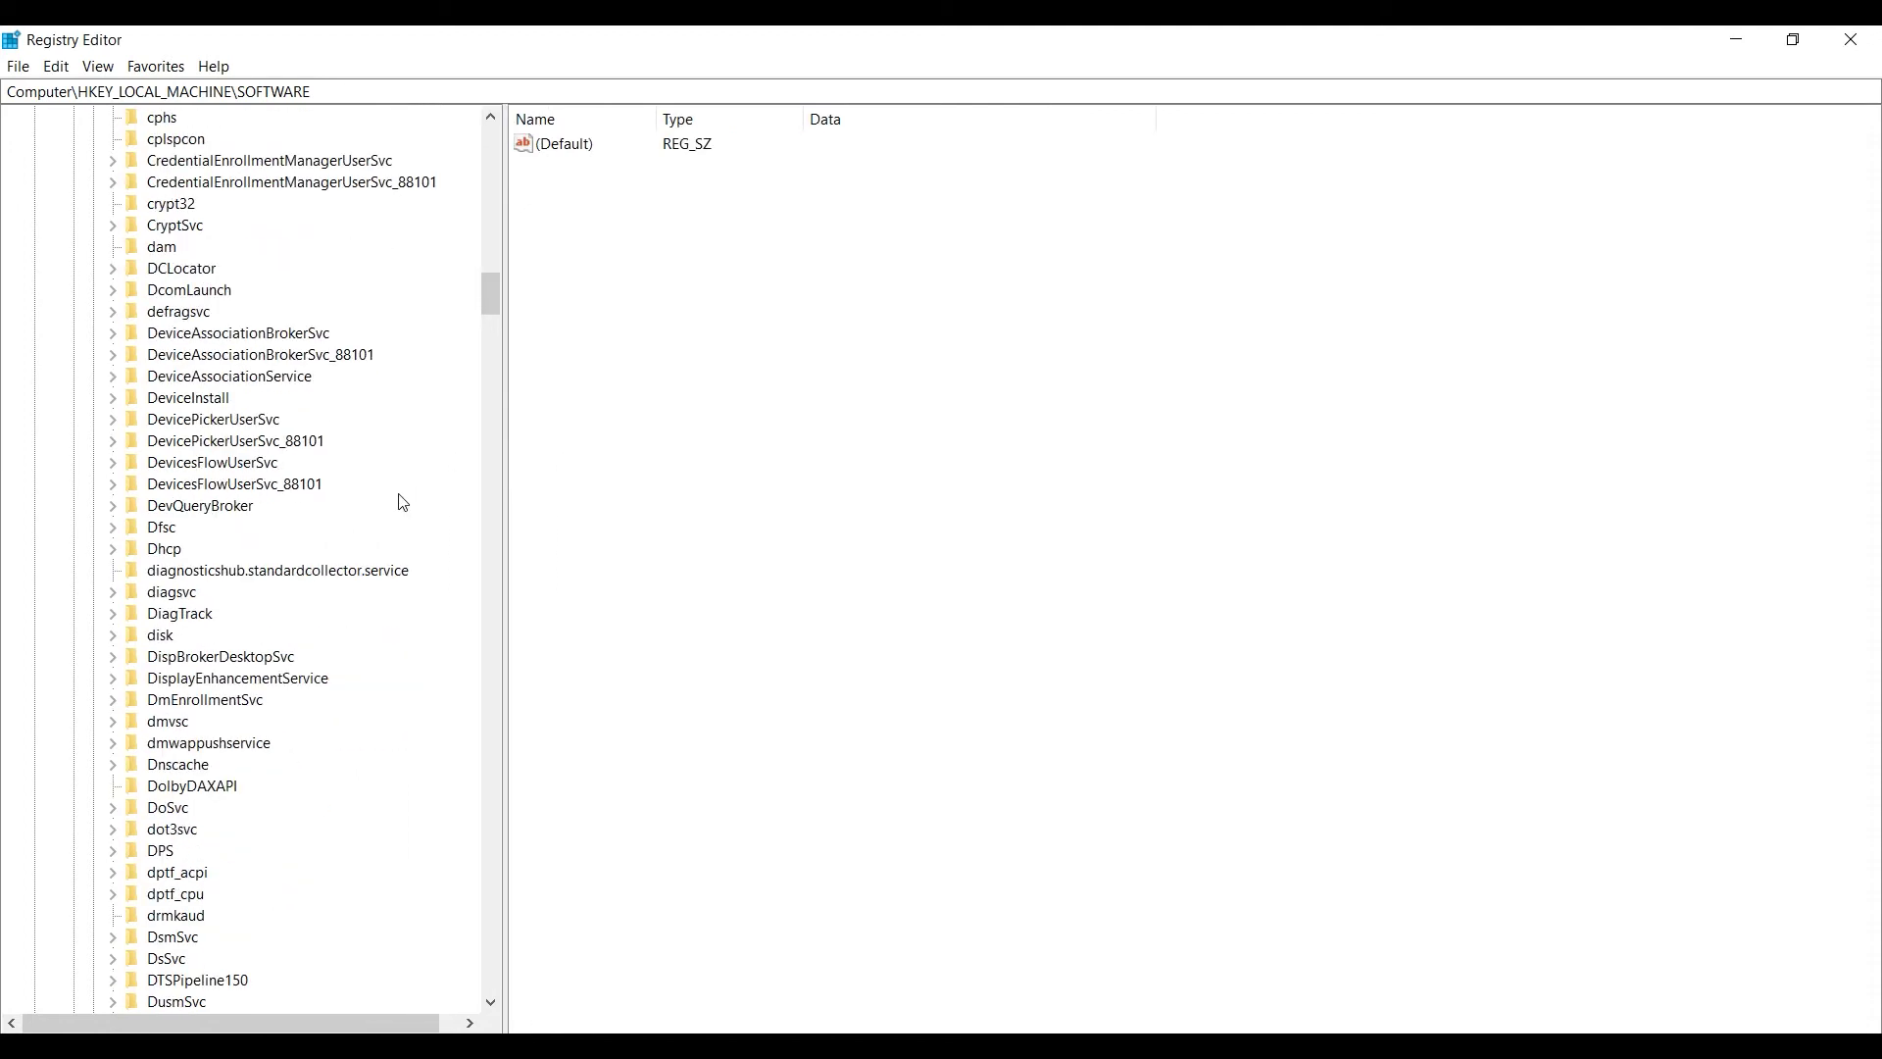
scroll(354, 526, down, 19)
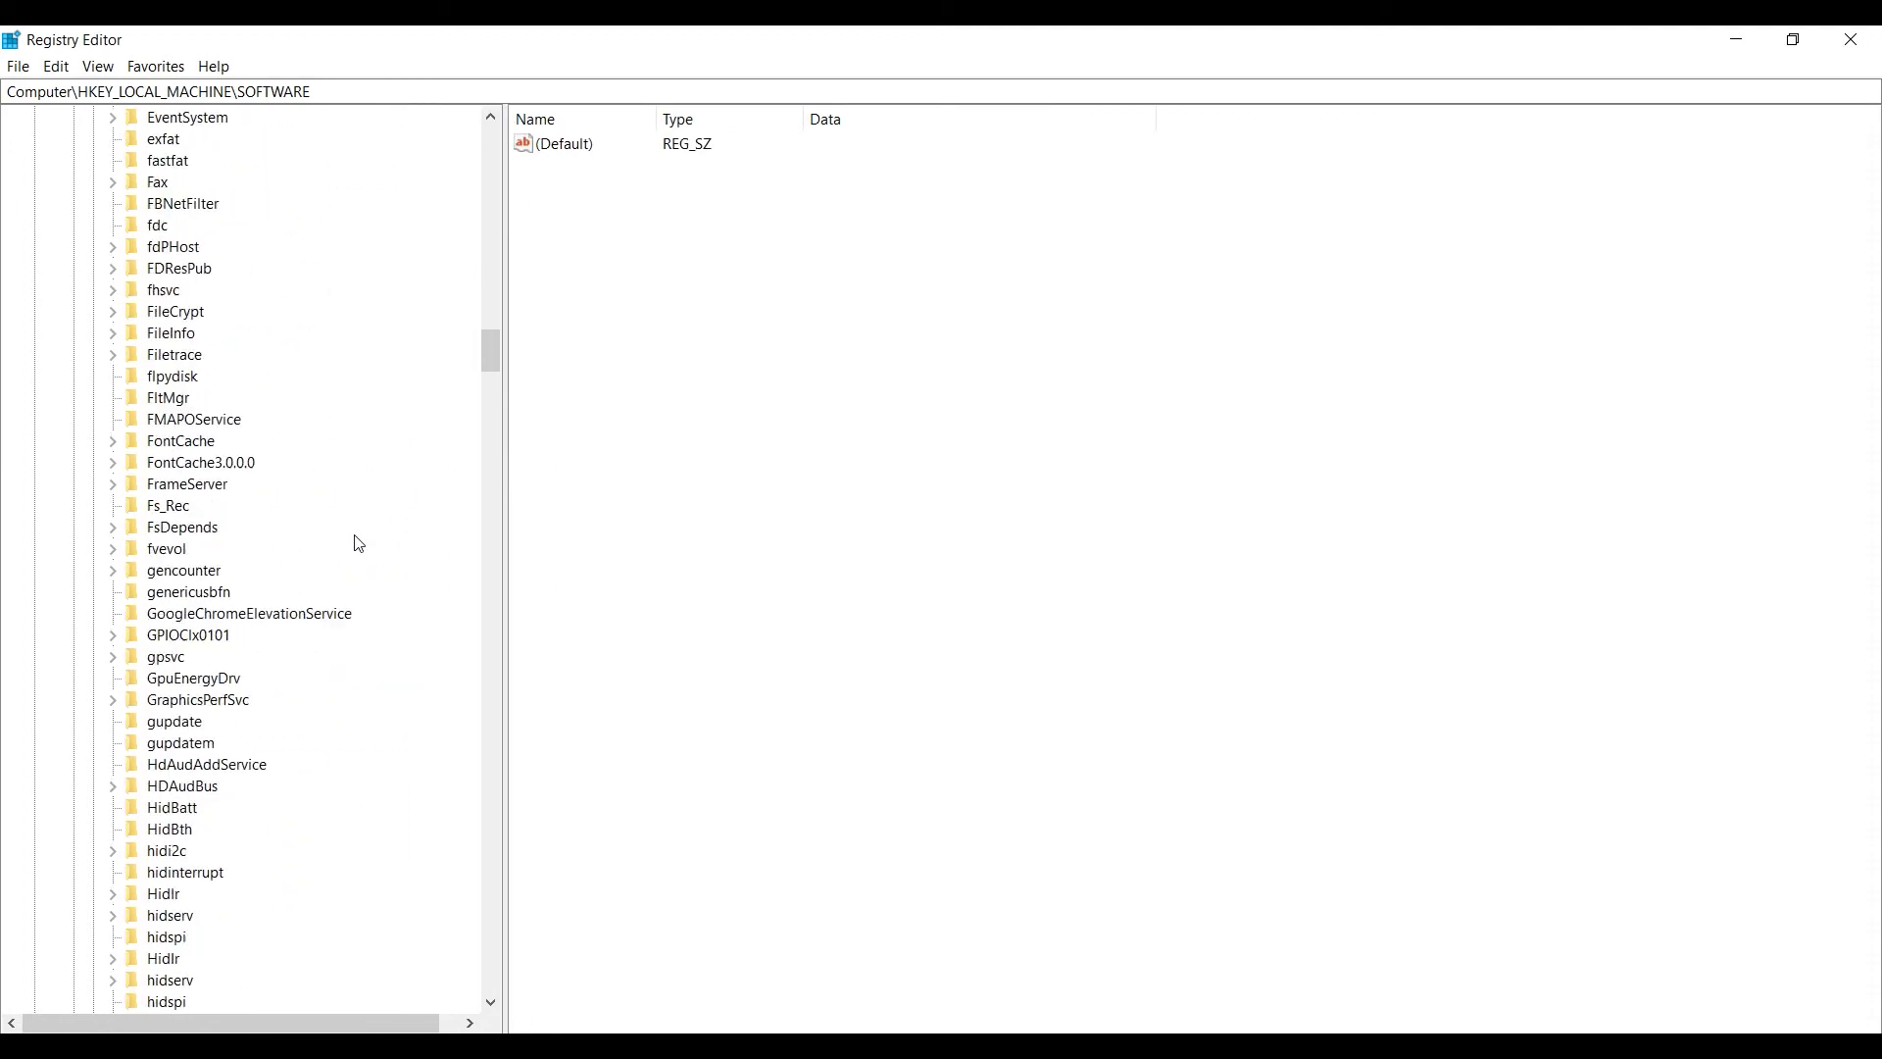
scroll(355, 591, down, 20)
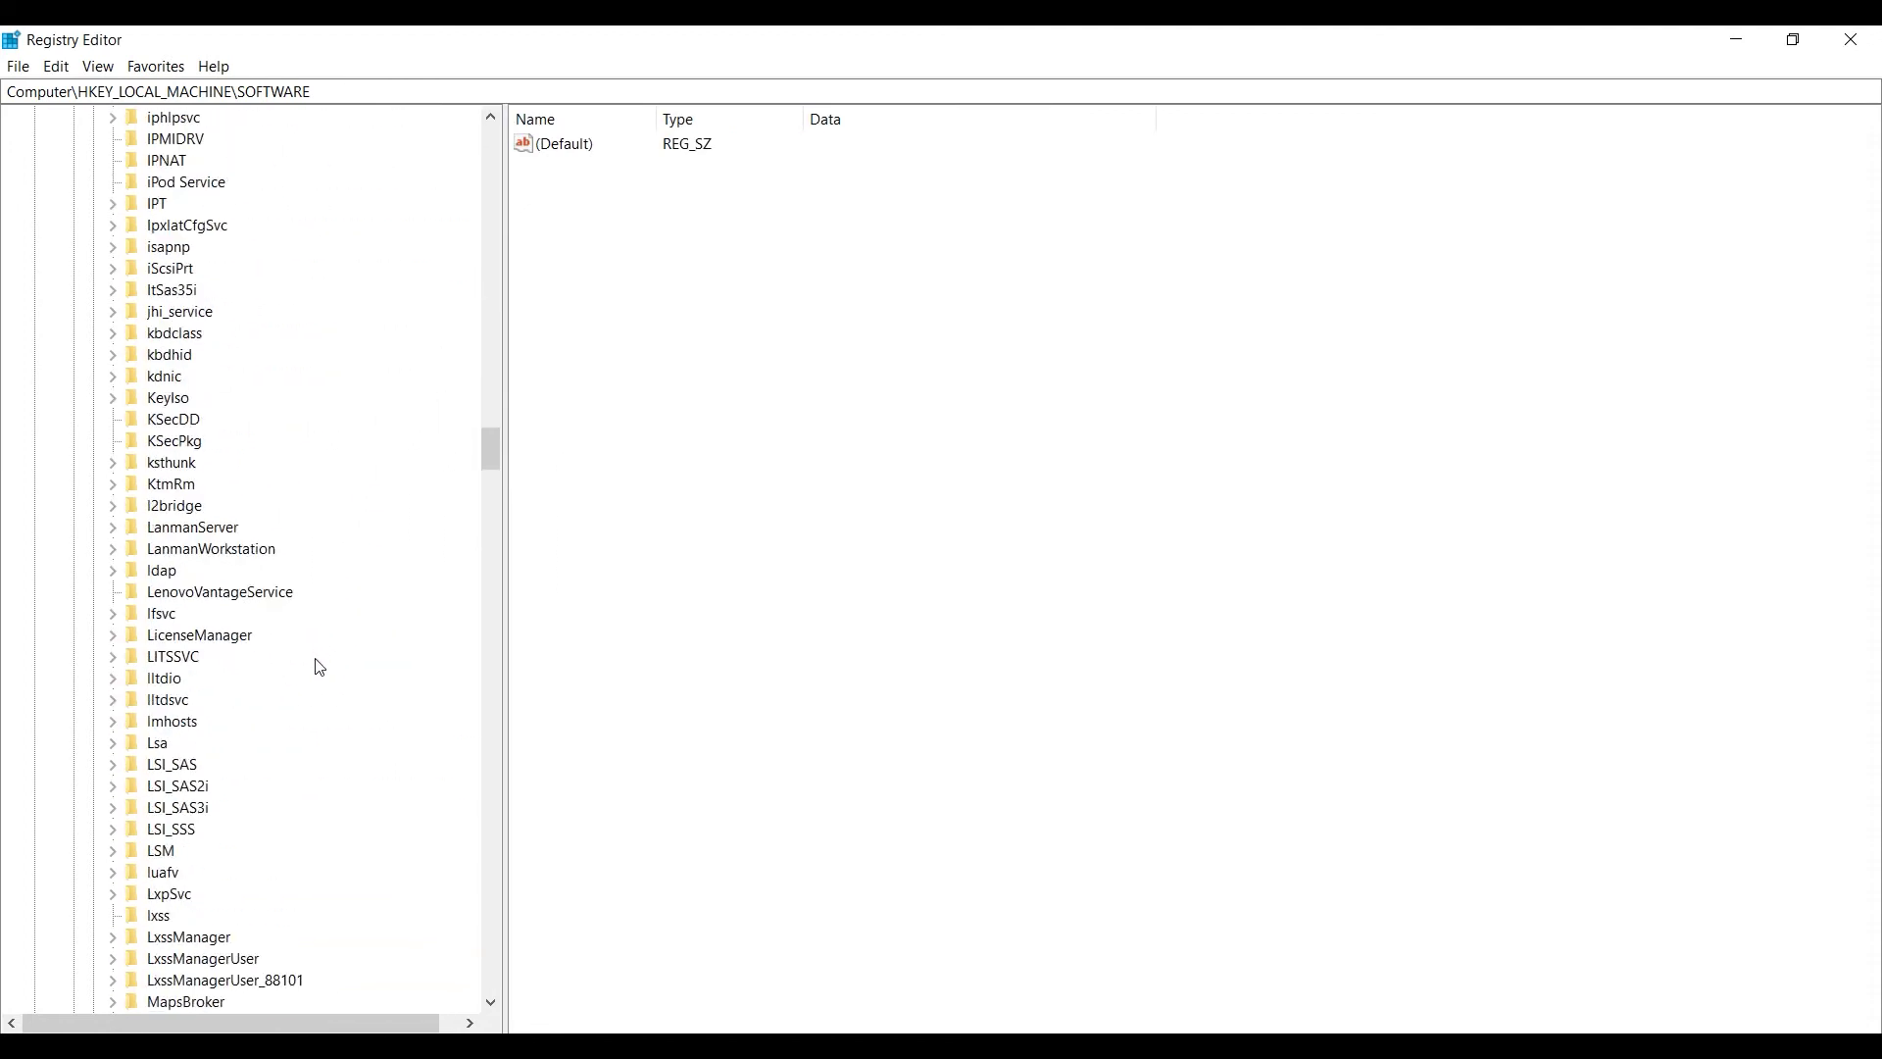
scroll(319, 668, down, 19)
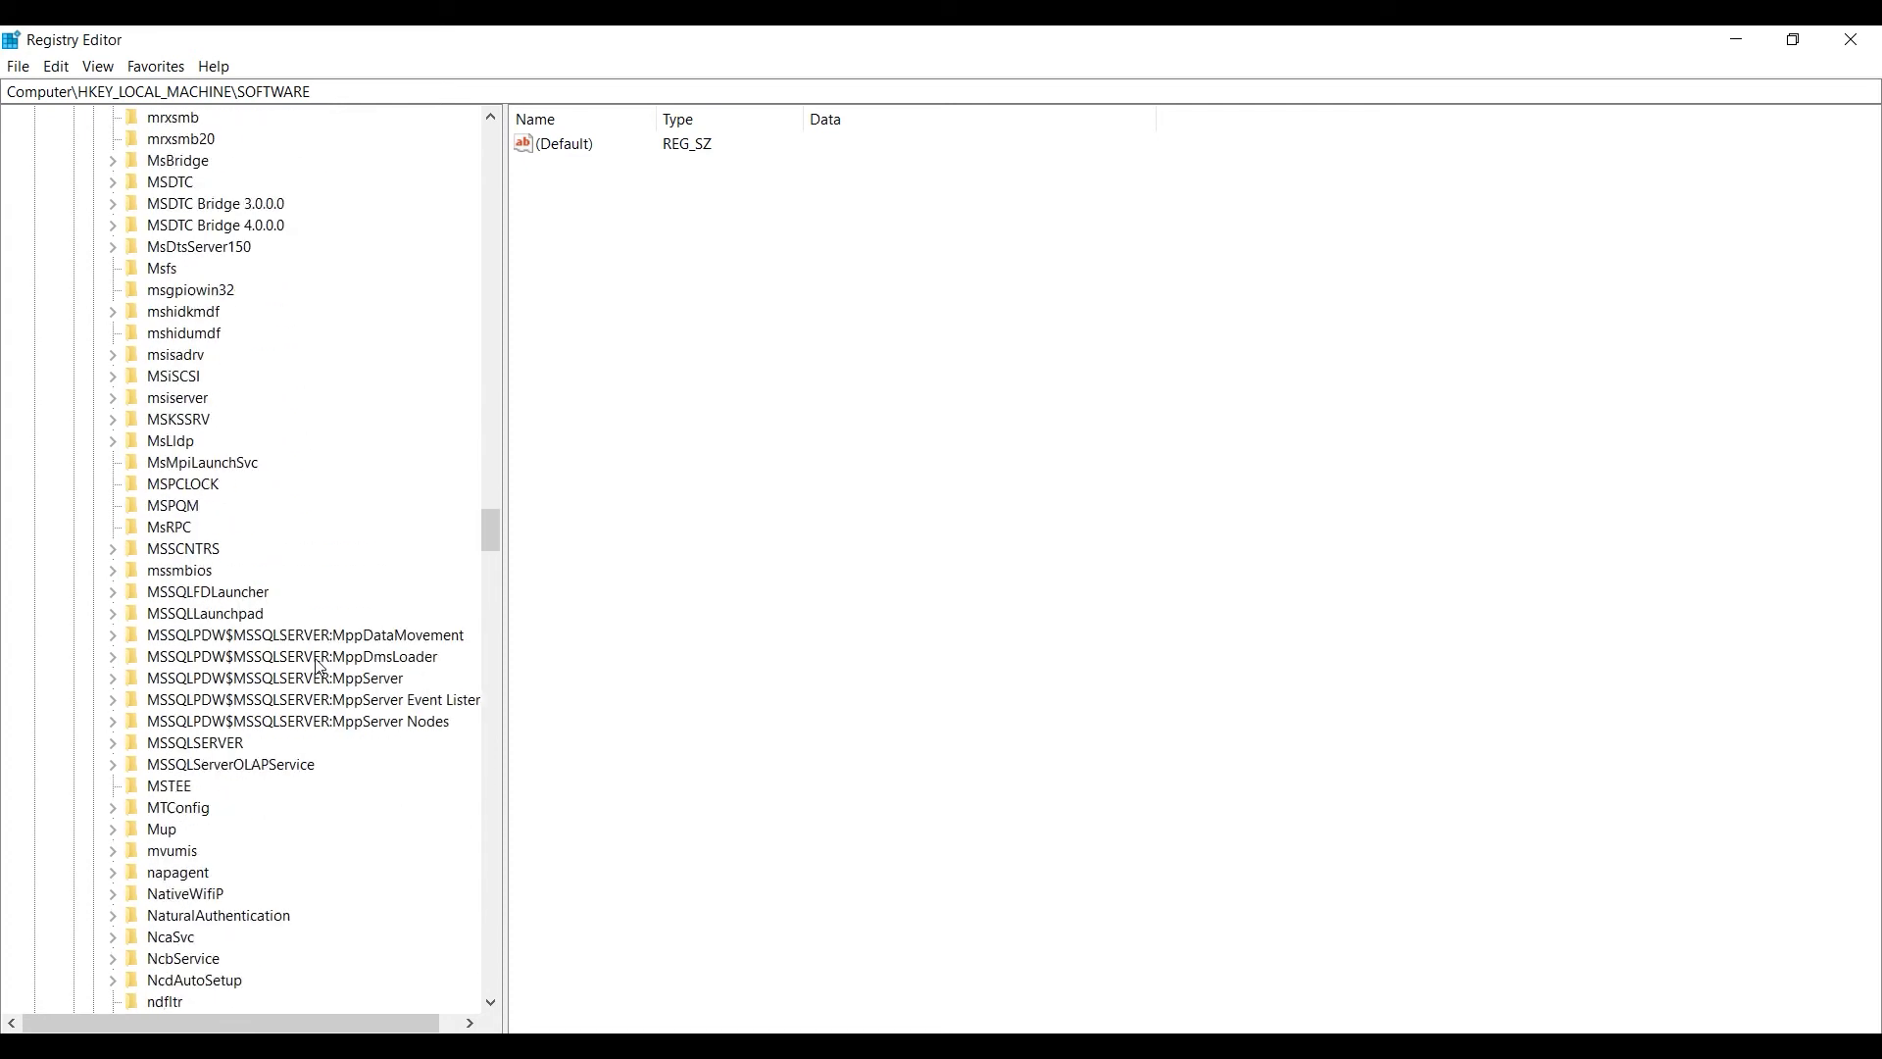
scroll(320, 668, down, 20)
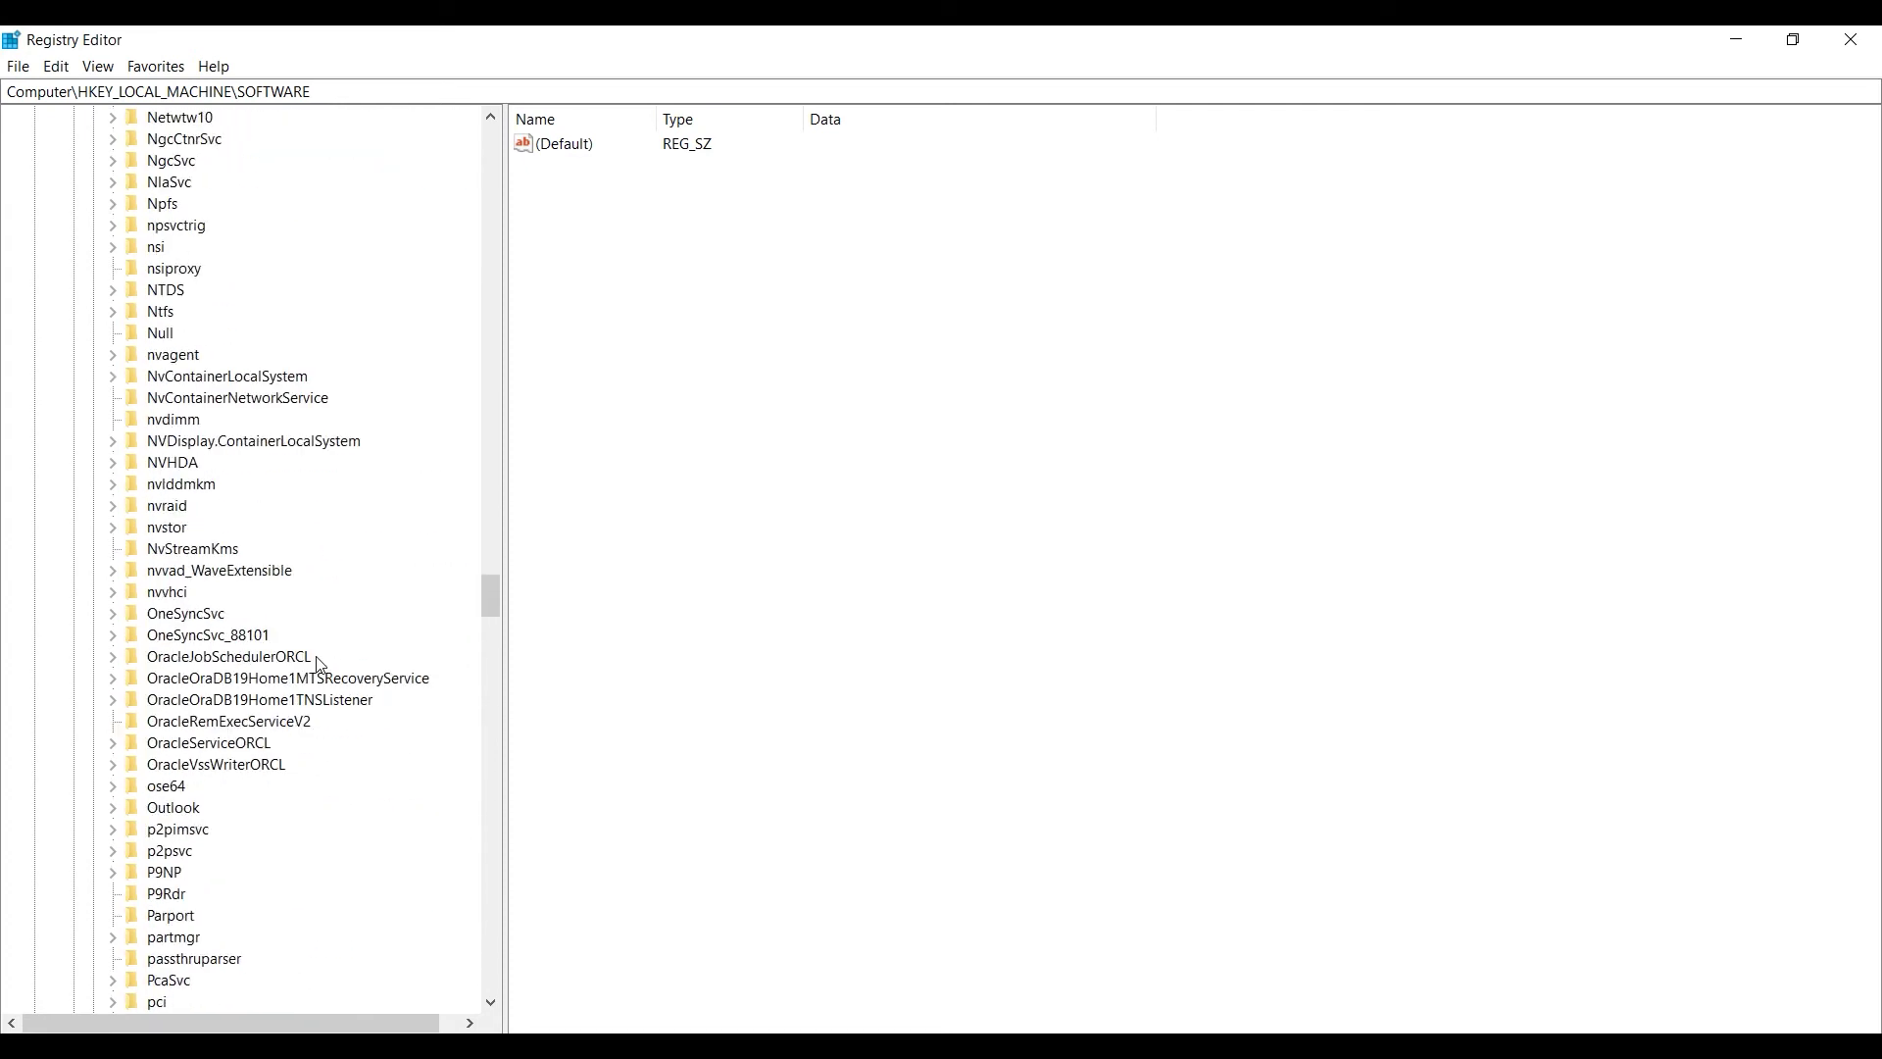
- Examine the OneSyncSvc and Oracle service keys under CurrentControlSet\Services, through OracleVssWriterORCL
click(176, 617)
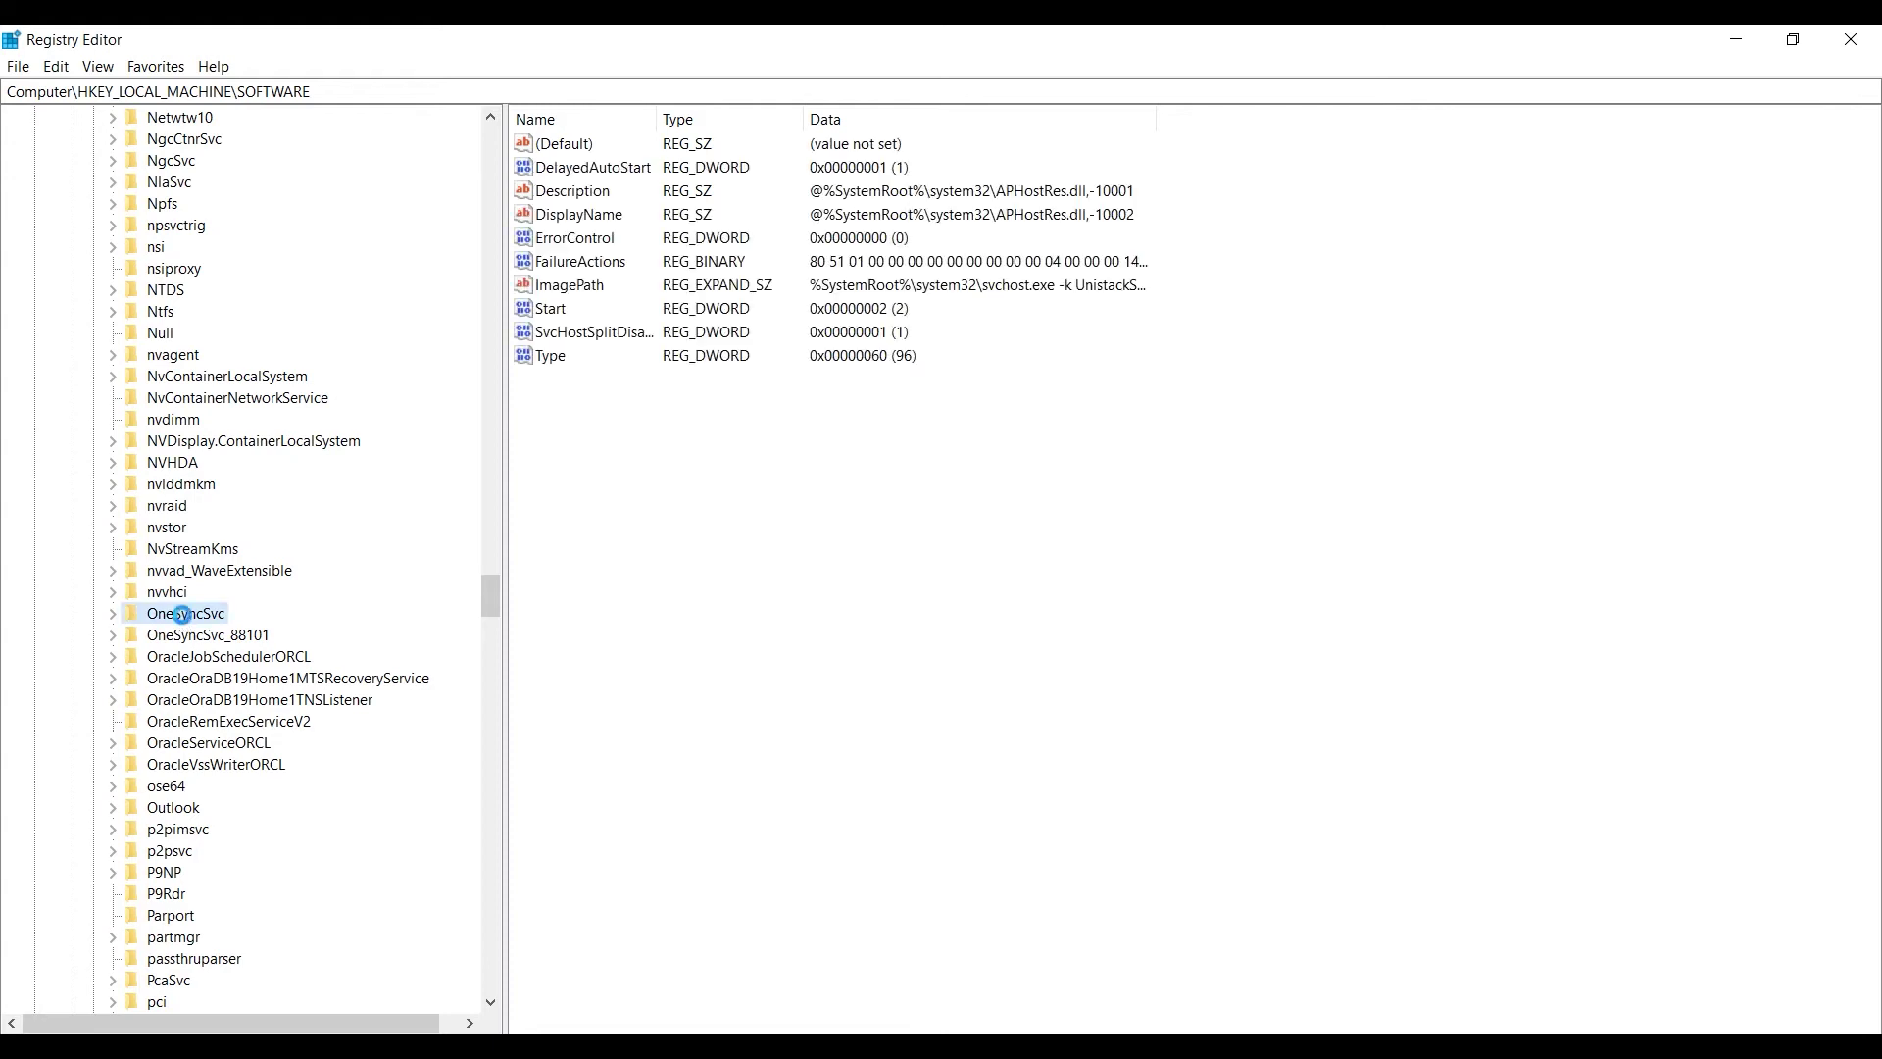
click(201, 639)
click(217, 663)
click(222, 677)
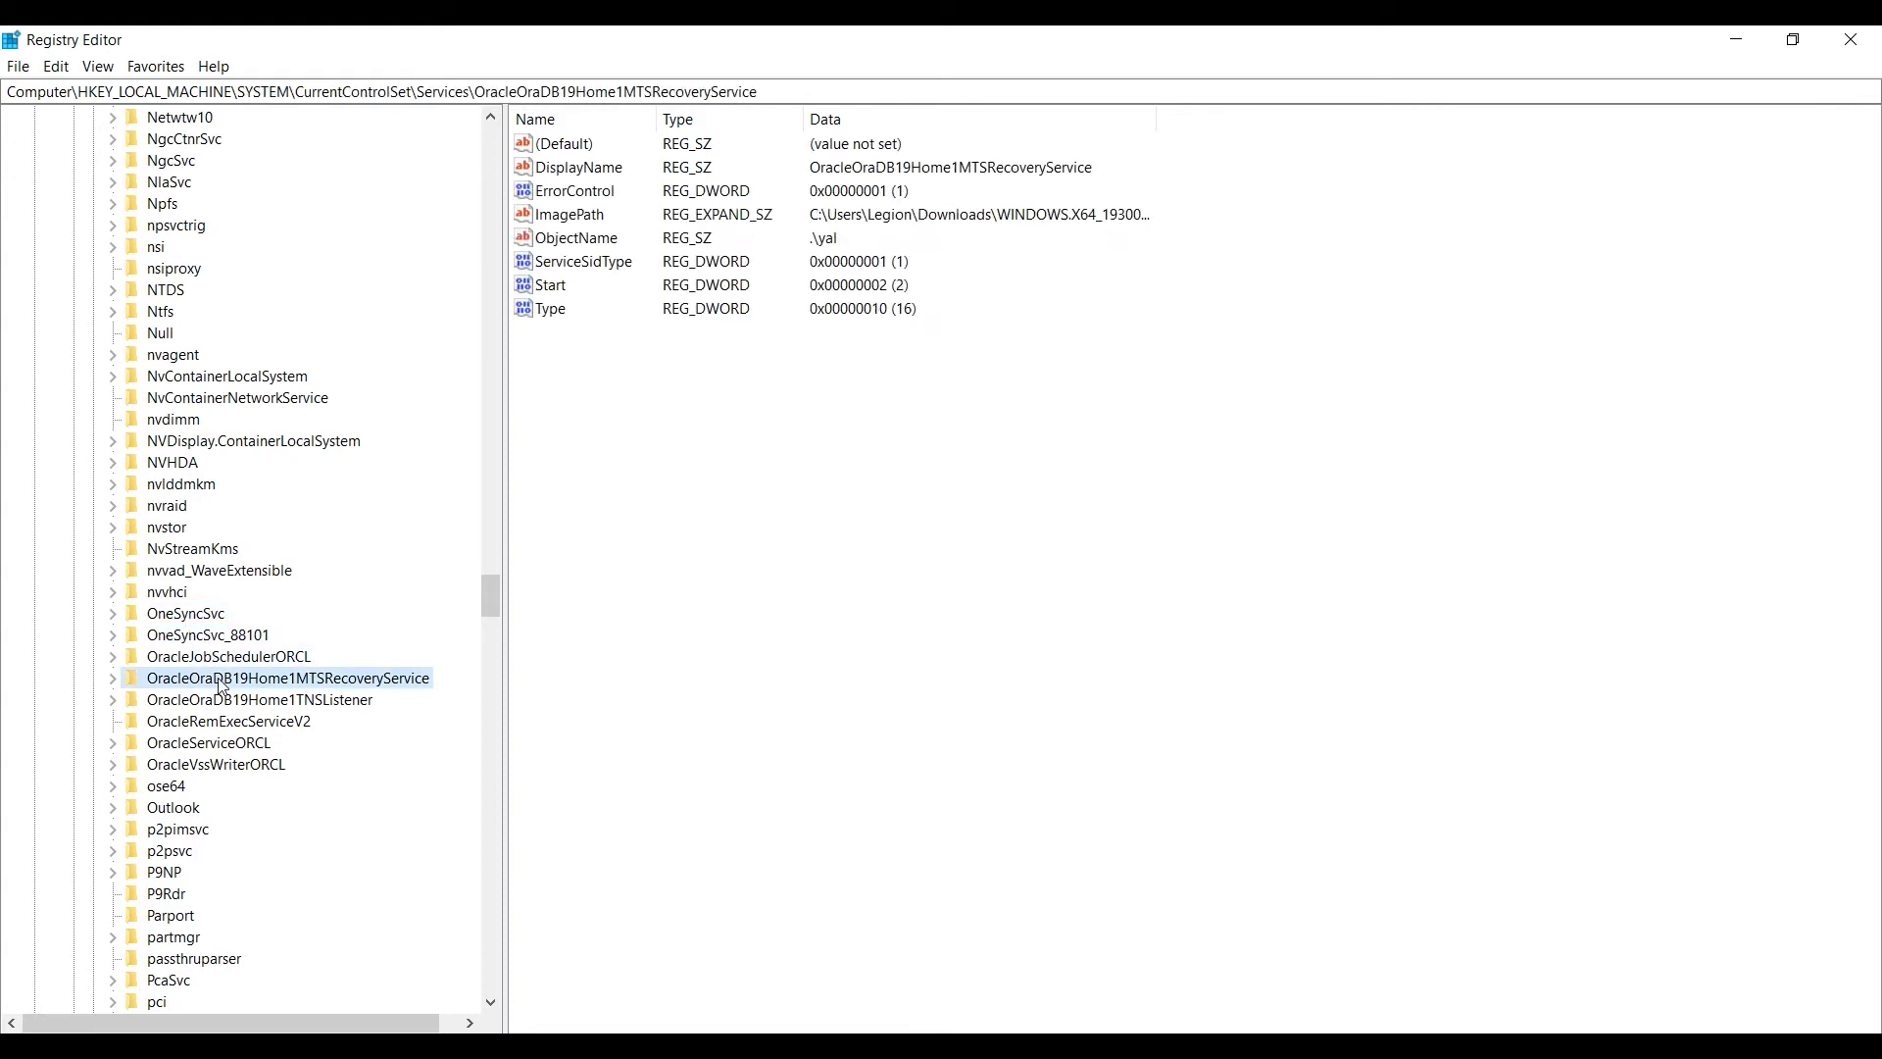
click(226, 699)
click(230, 721)
click(235, 742)
click(240, 764)
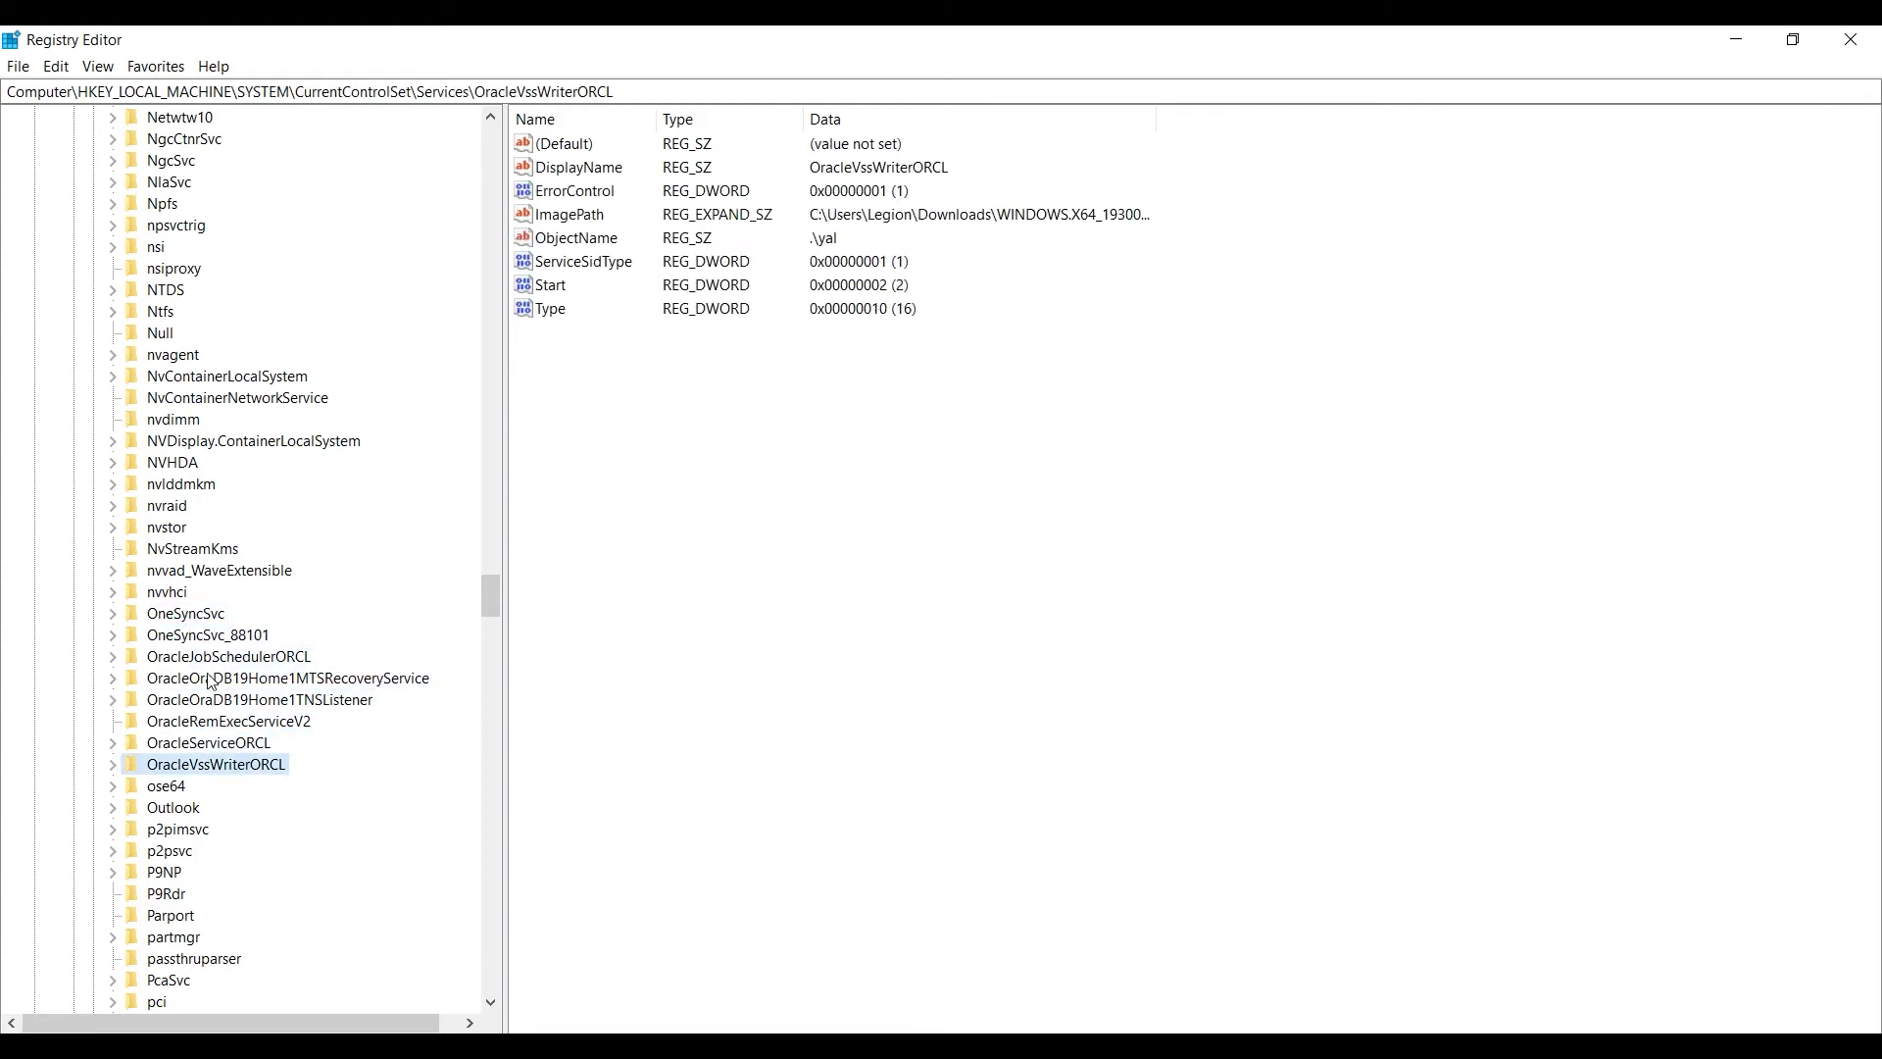
- Delete the OneSyncSvc_88101 key and its subkeys from CurrentControlSet\Services
click(197, 618)
right_click(215, 635)
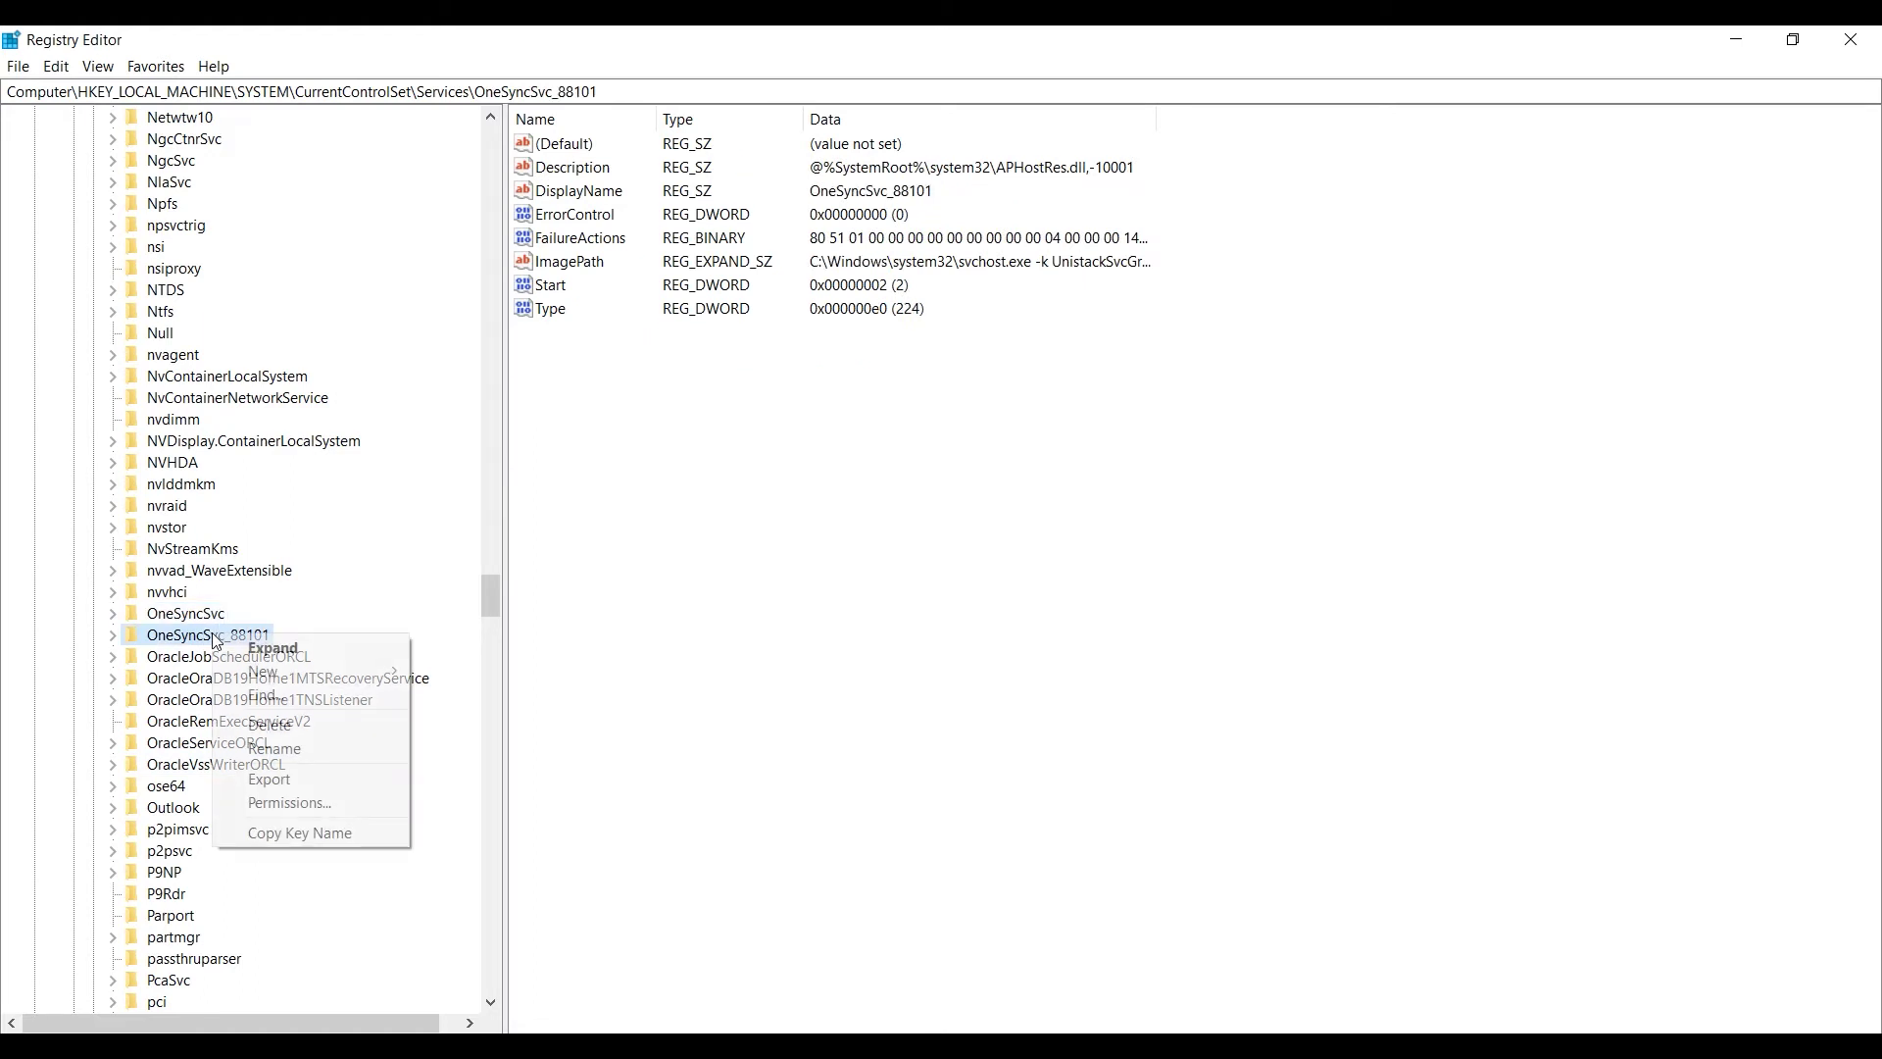
click(269, 724)
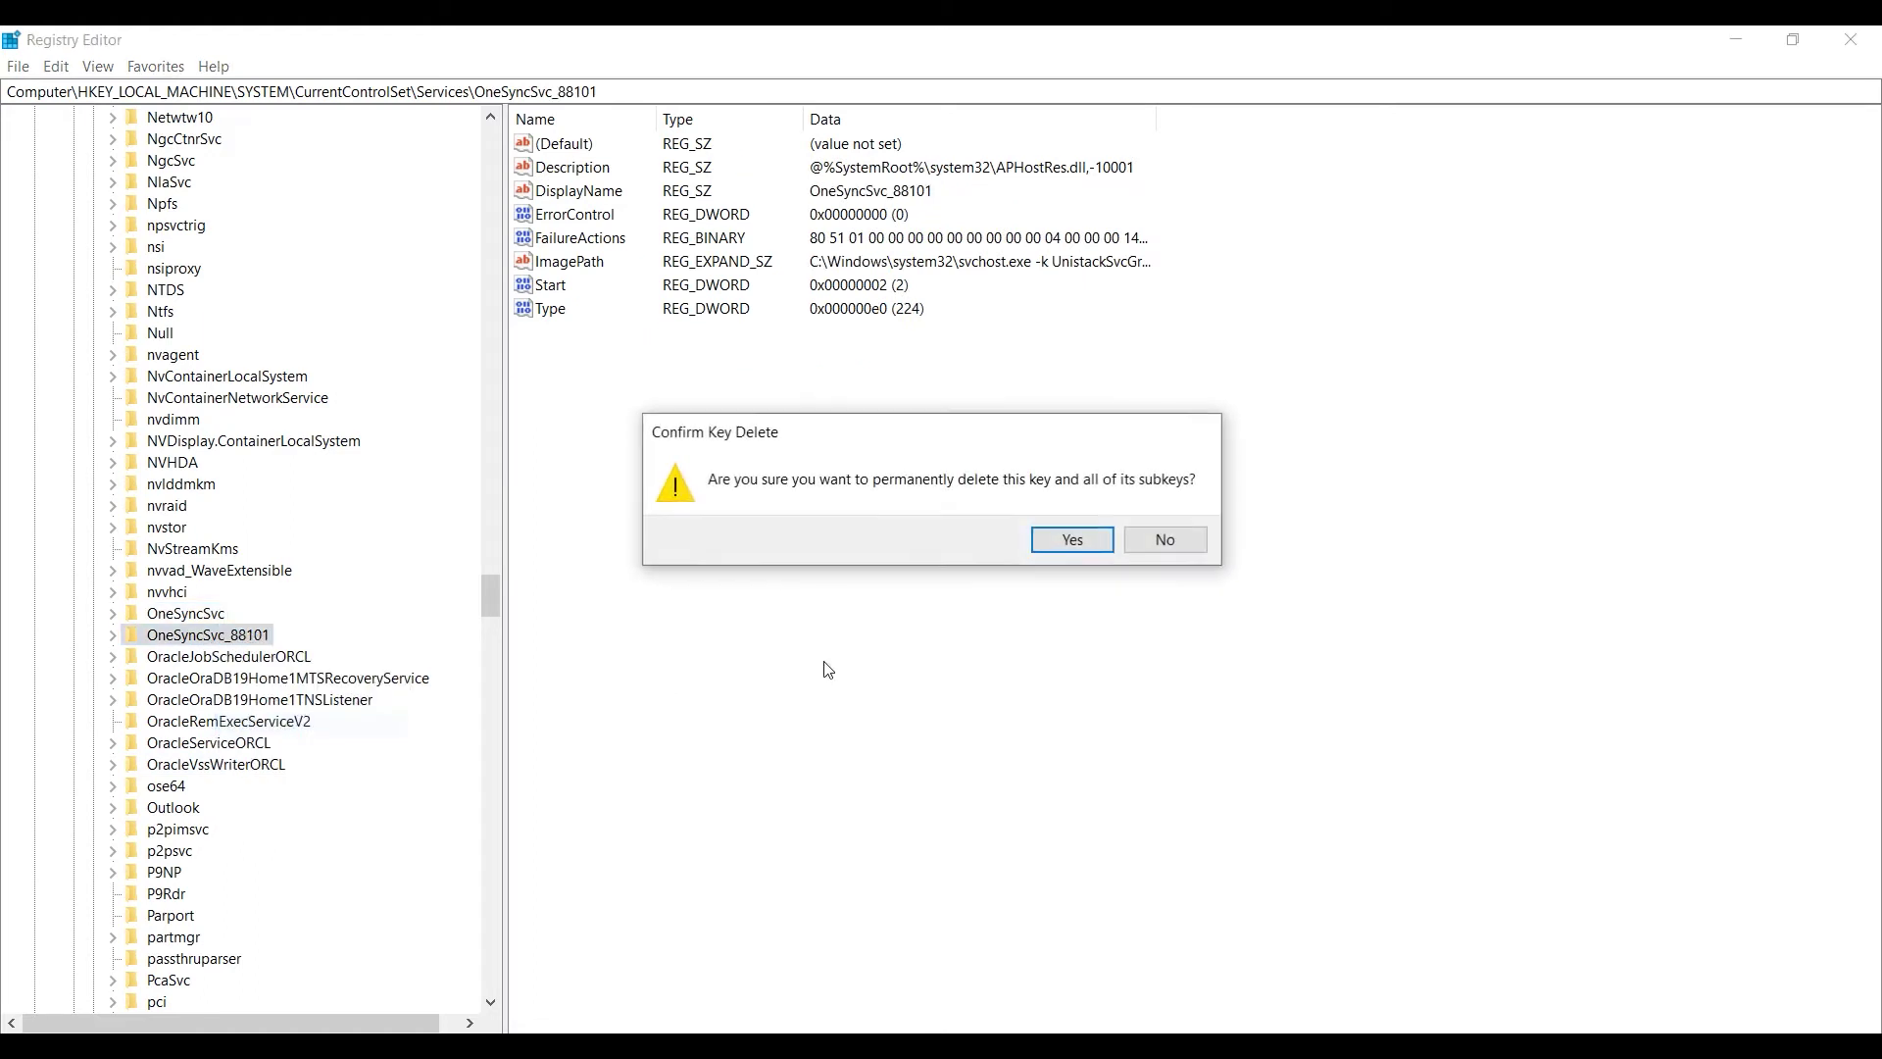
click(1072, 541)
- Delete the OracleJobSchedulerORCL and OracleOraDB19Home1MTSRecoveryService keys from CurrentControlSet\Services
right_click(263, 637)
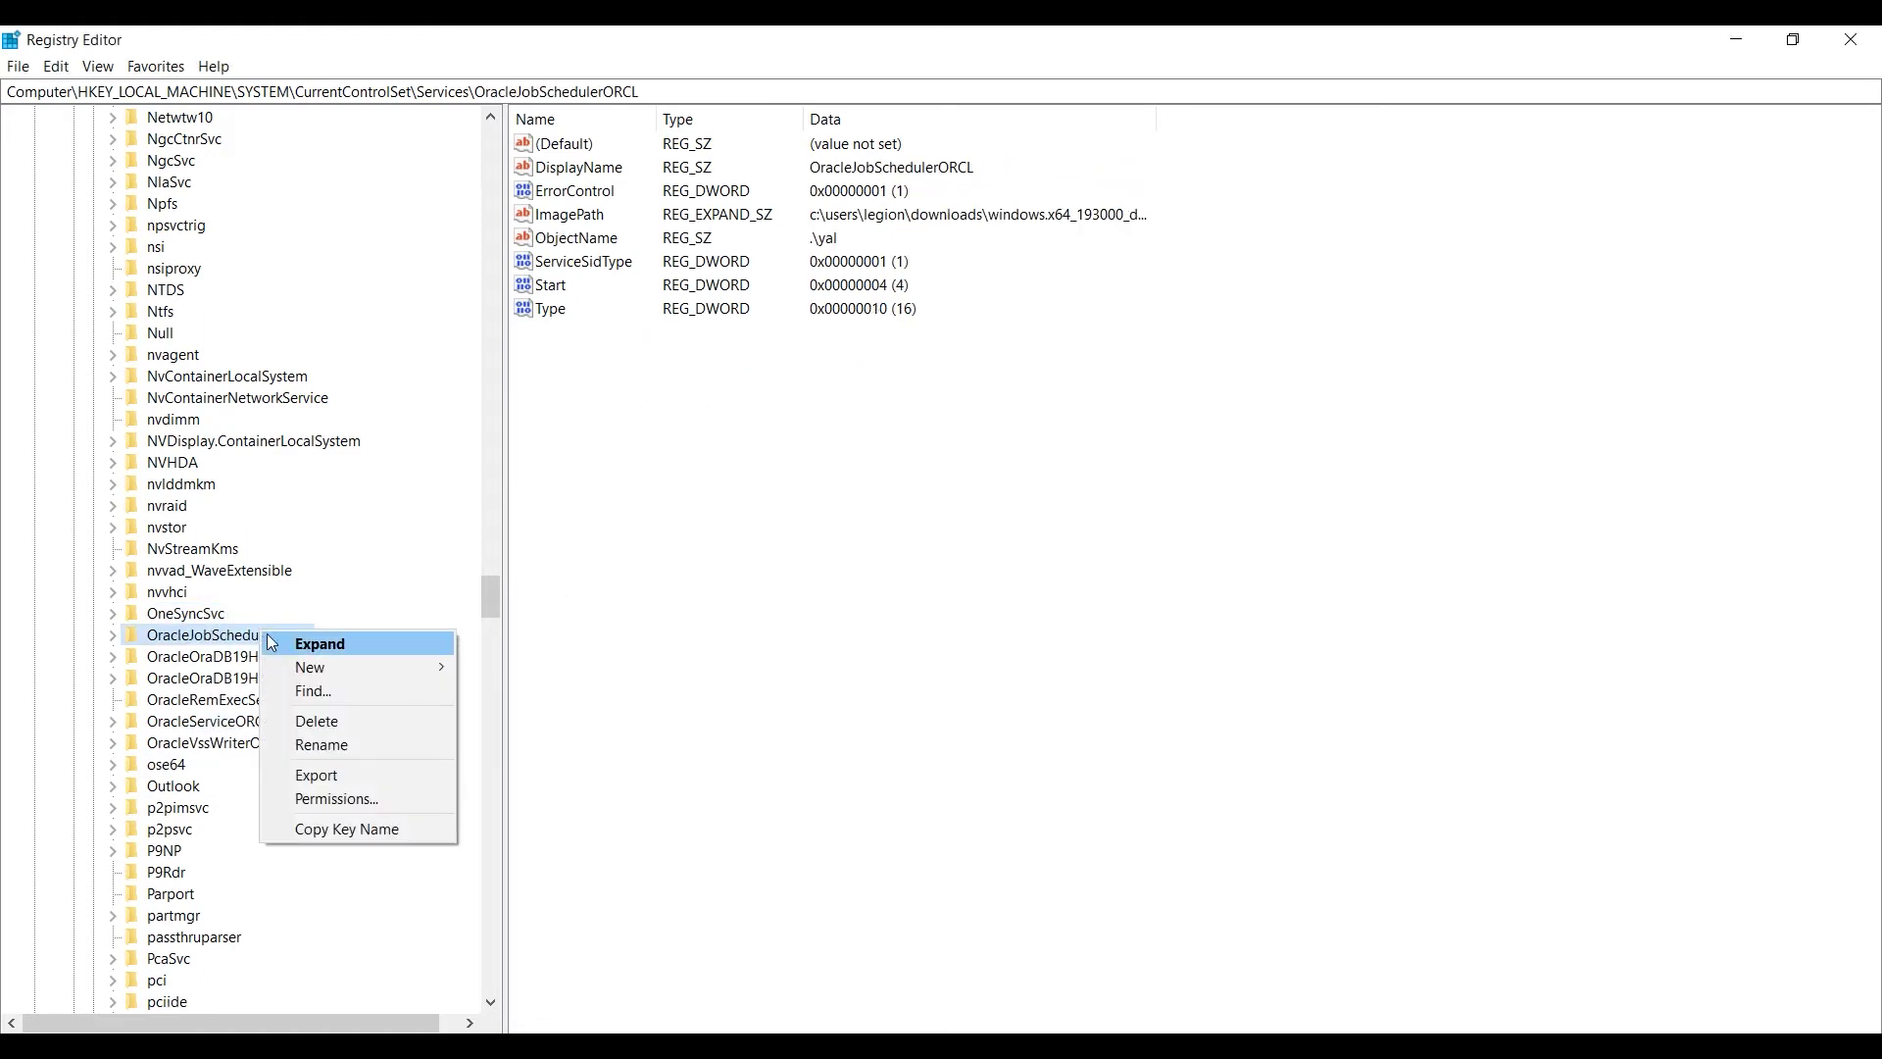
click(284, 722)
click(1091, 546)
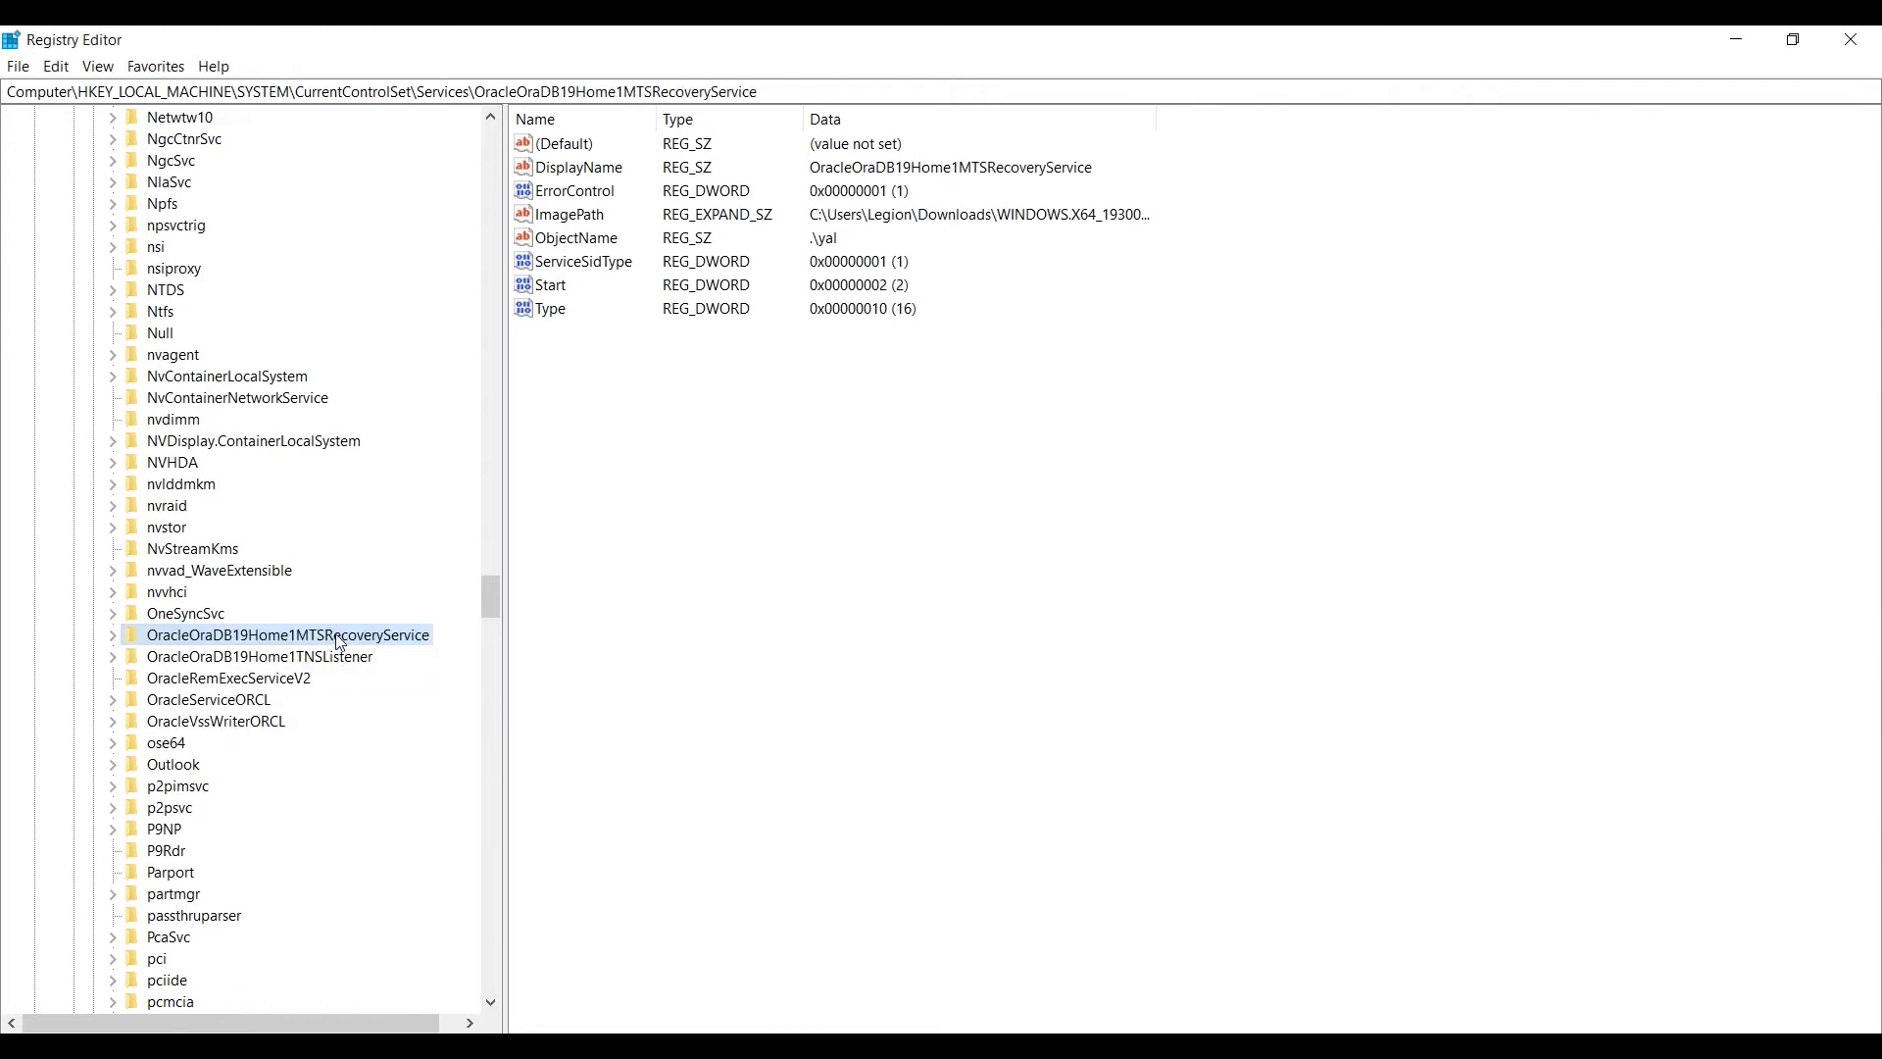
right_click(338, 642)
click(414, 719)
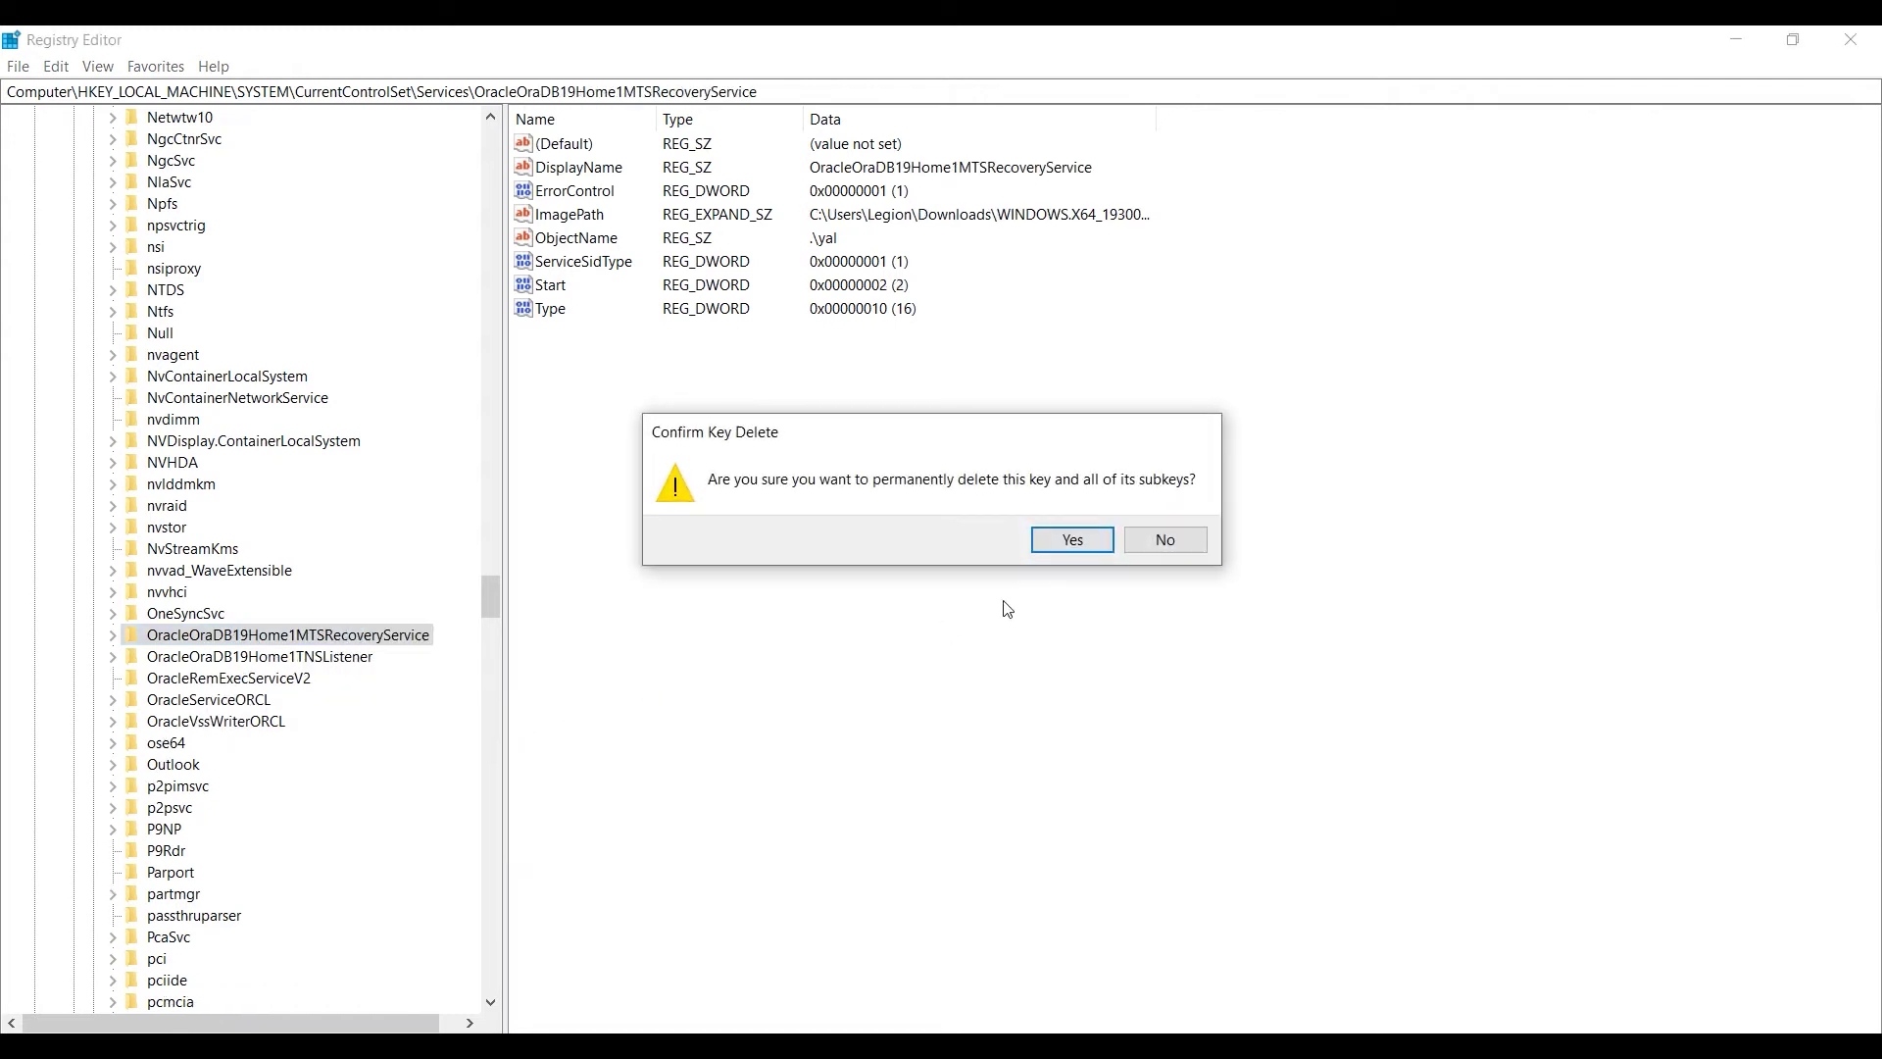
click(1099, 551)
- Delete the OracleOraDB19Home1TNSListener and OracleRemExecServiceV2 keys from CurrentControlSet\Services
right_click(340, 638)
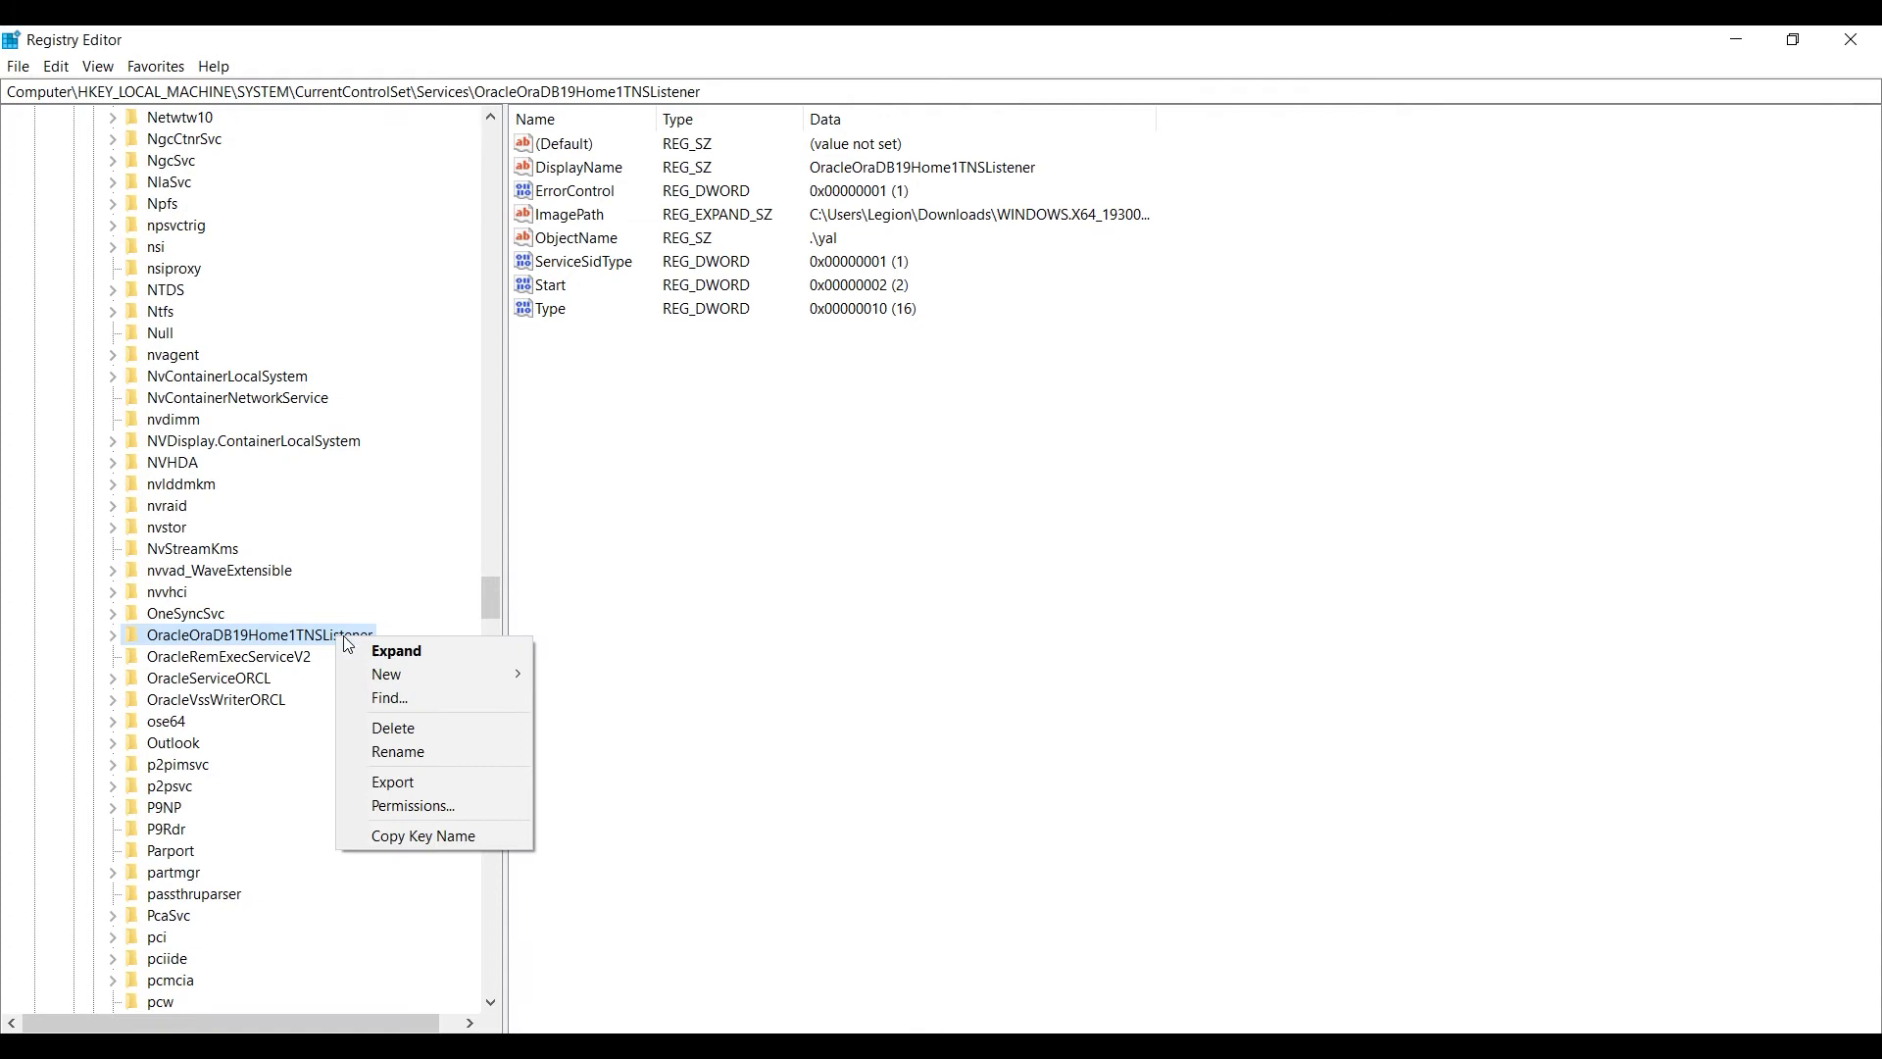
click(412, 721)
click(1058, 547)
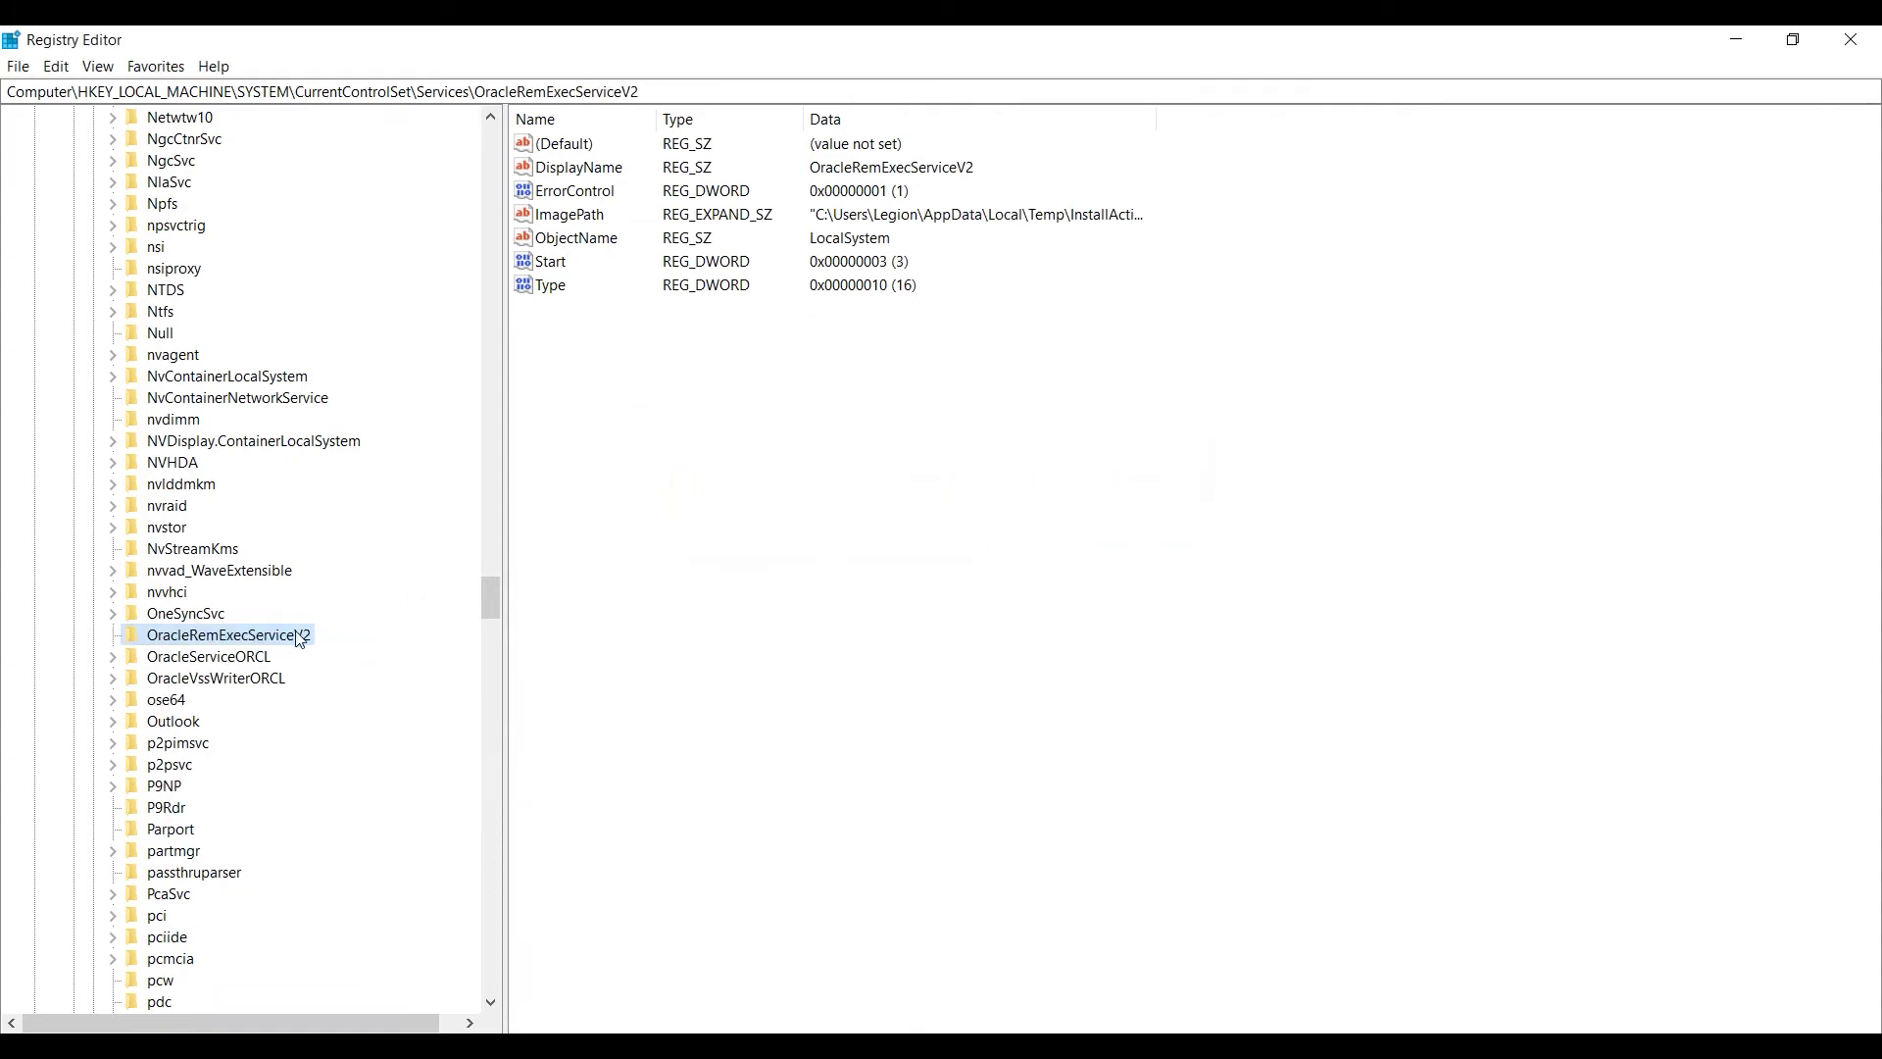
right_click(300, 638)
click(399, 720)
click(1090, 545)
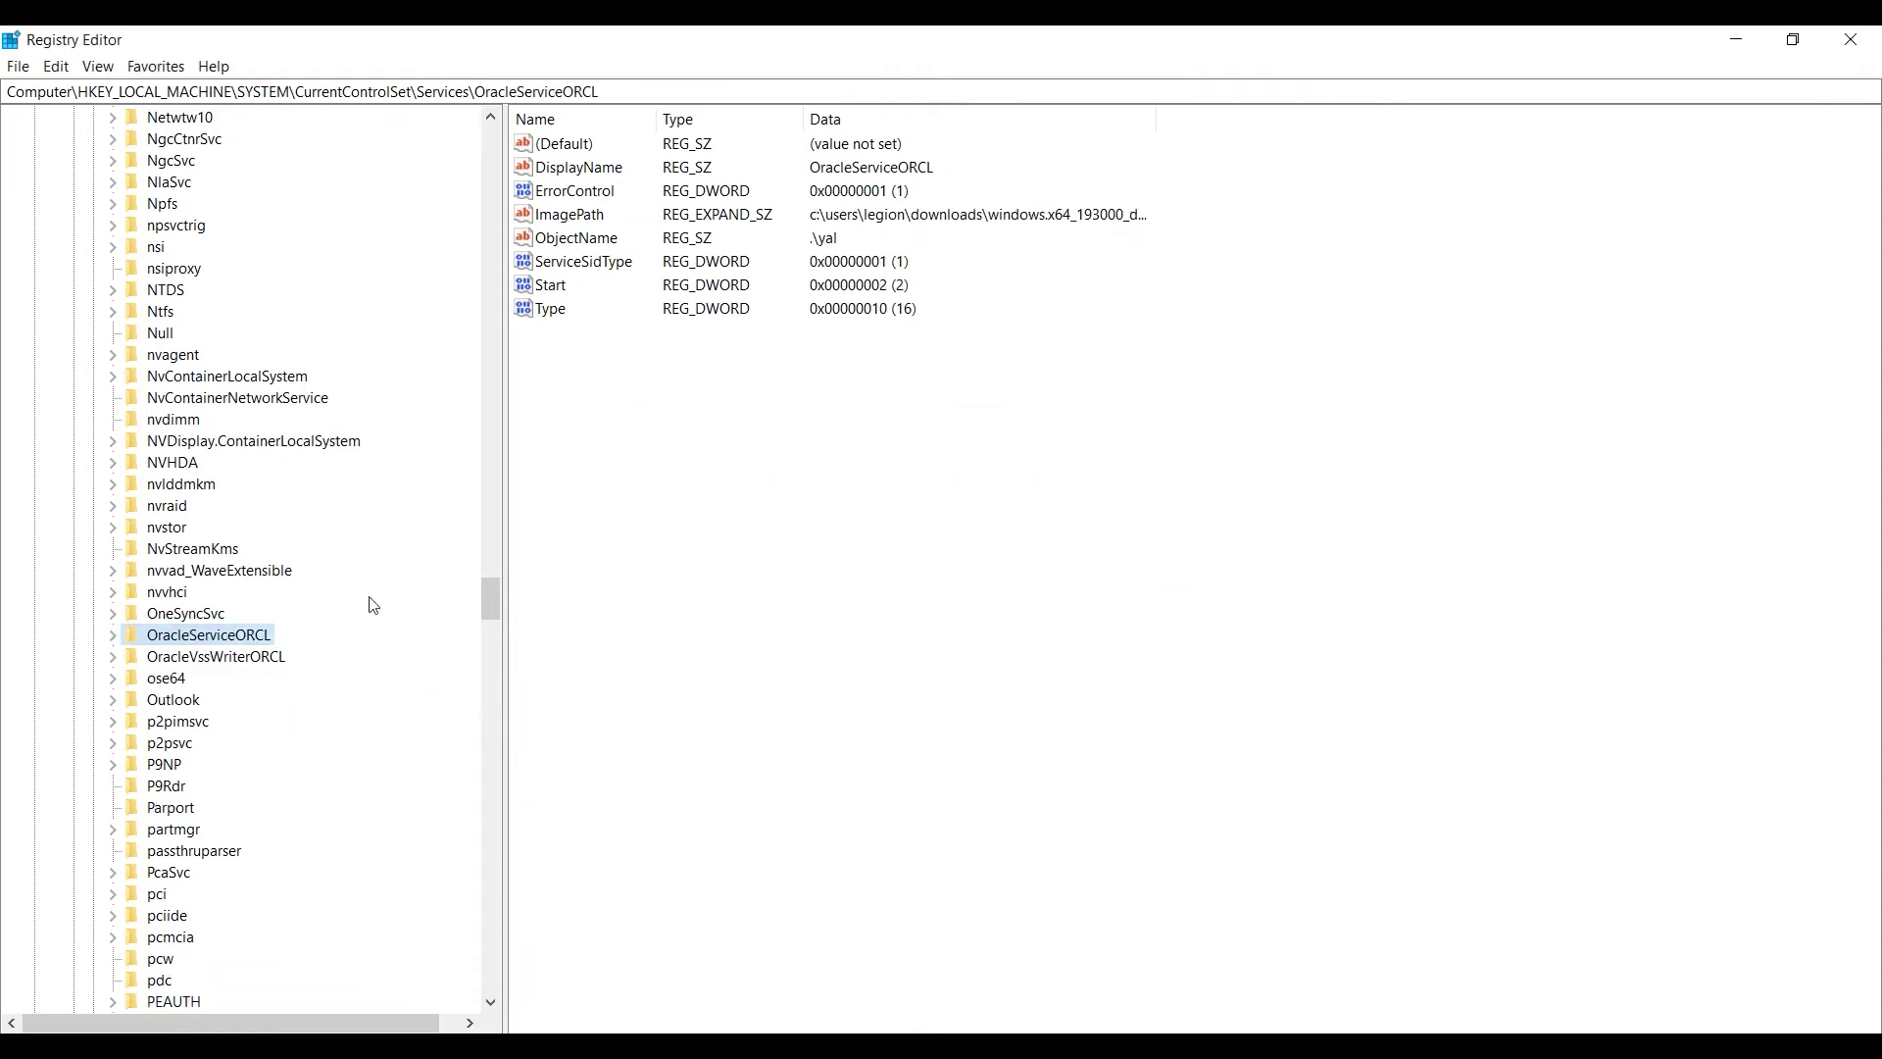
- Delete the OracleServiceORCL and OracleVssWriterORCL keys from CurrentControlSet\Services
right_click(238, 647)
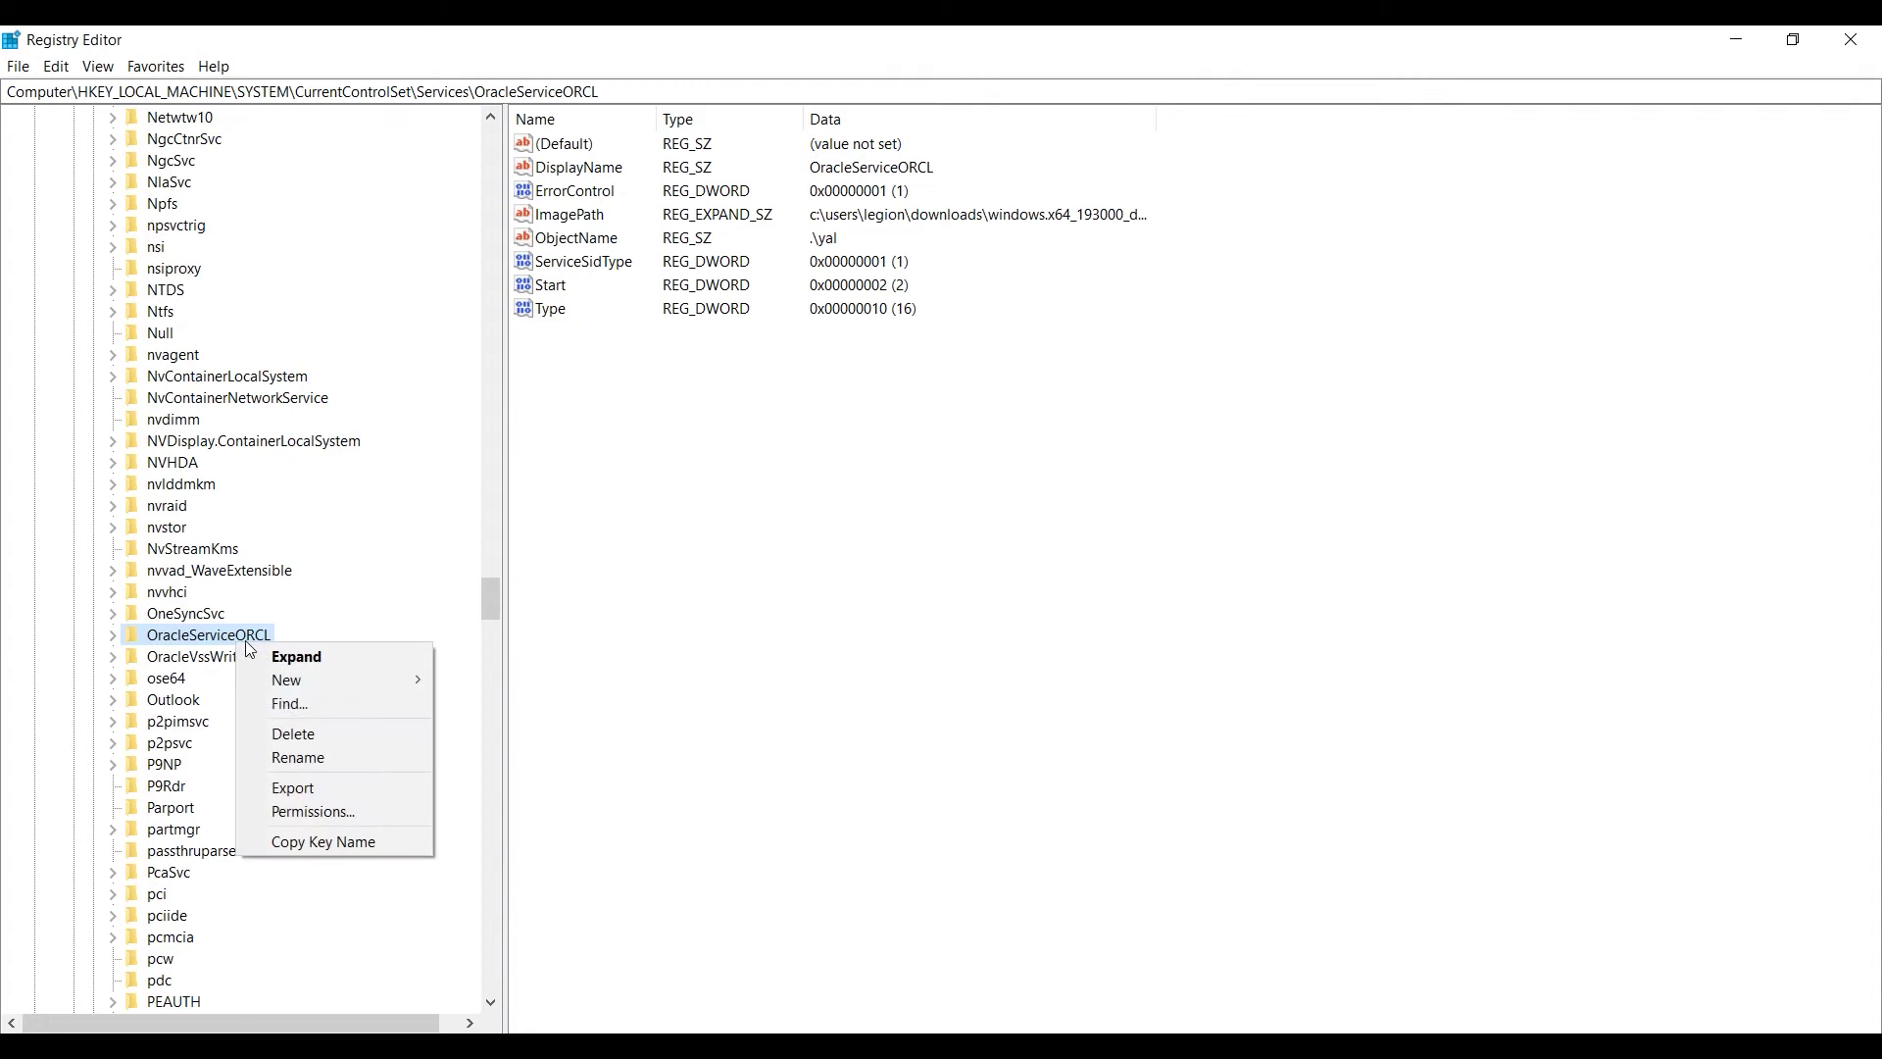
click(308, 734)
click(1074, 541)
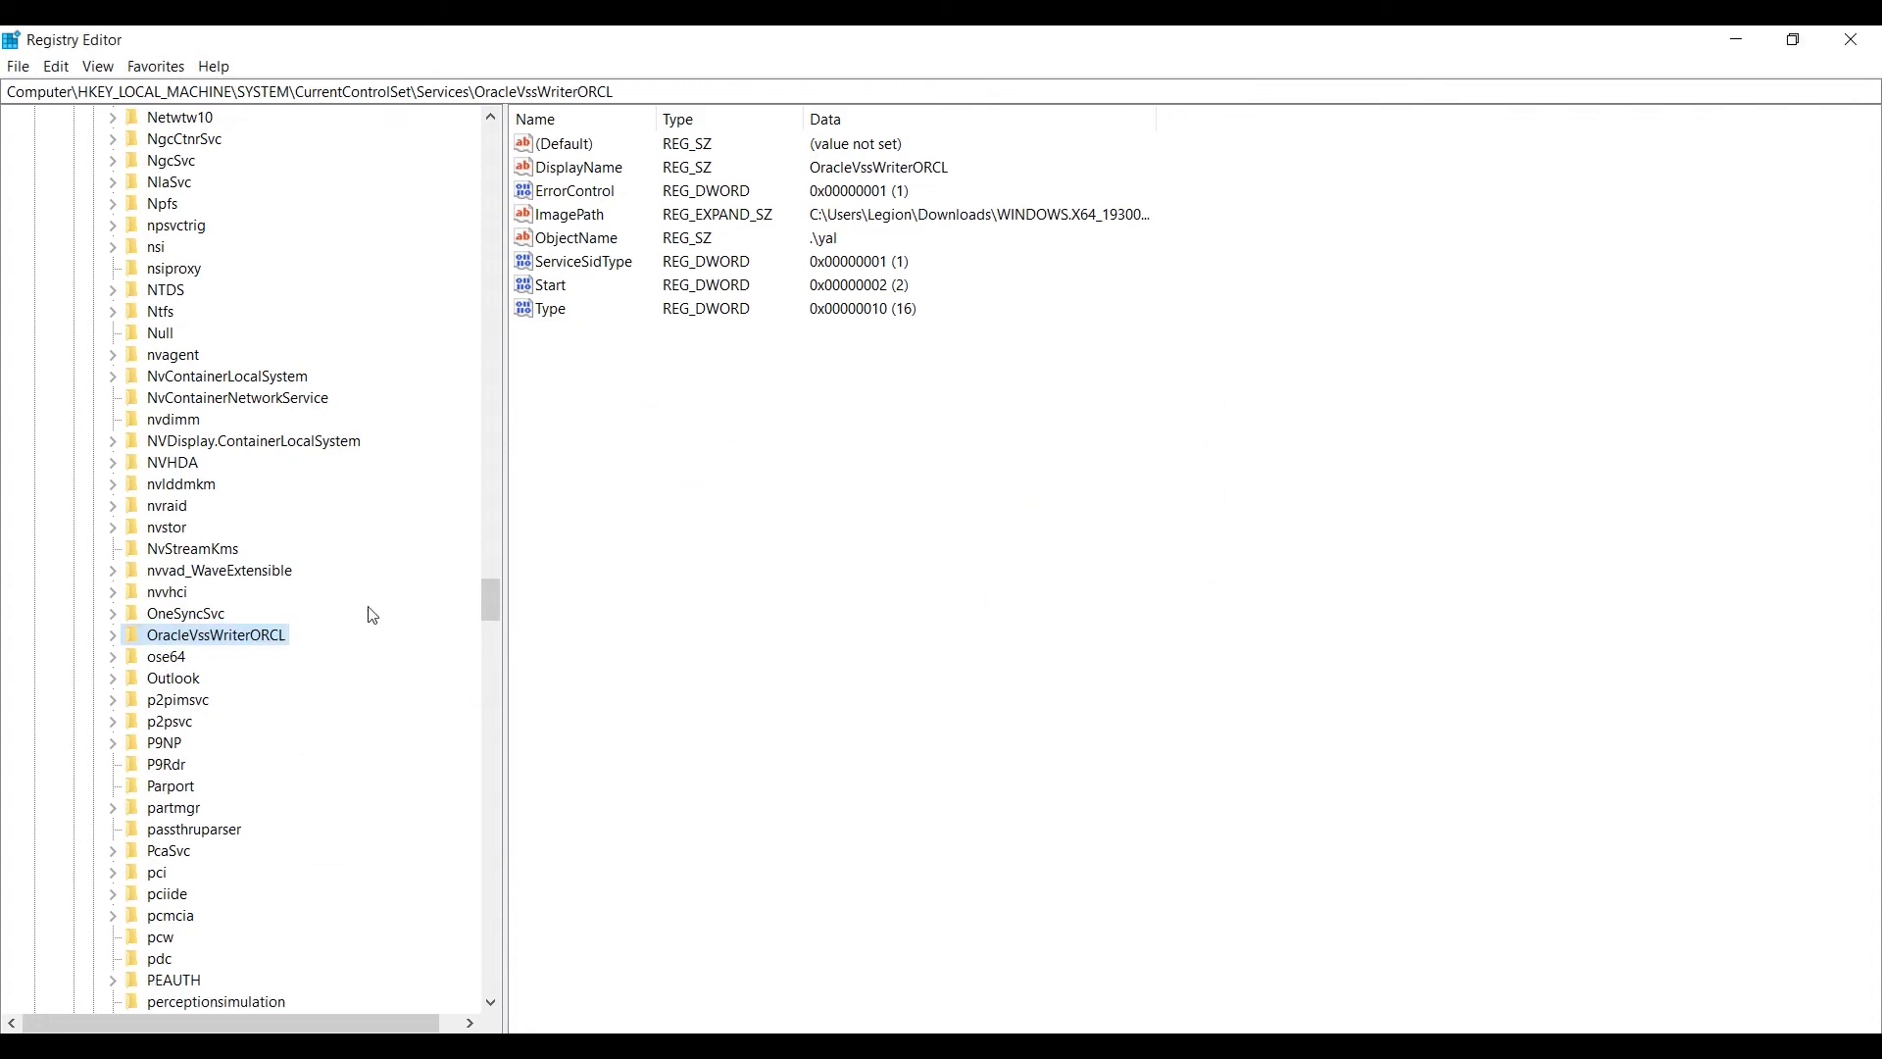
right_click(247, 639)
click(294, 727)
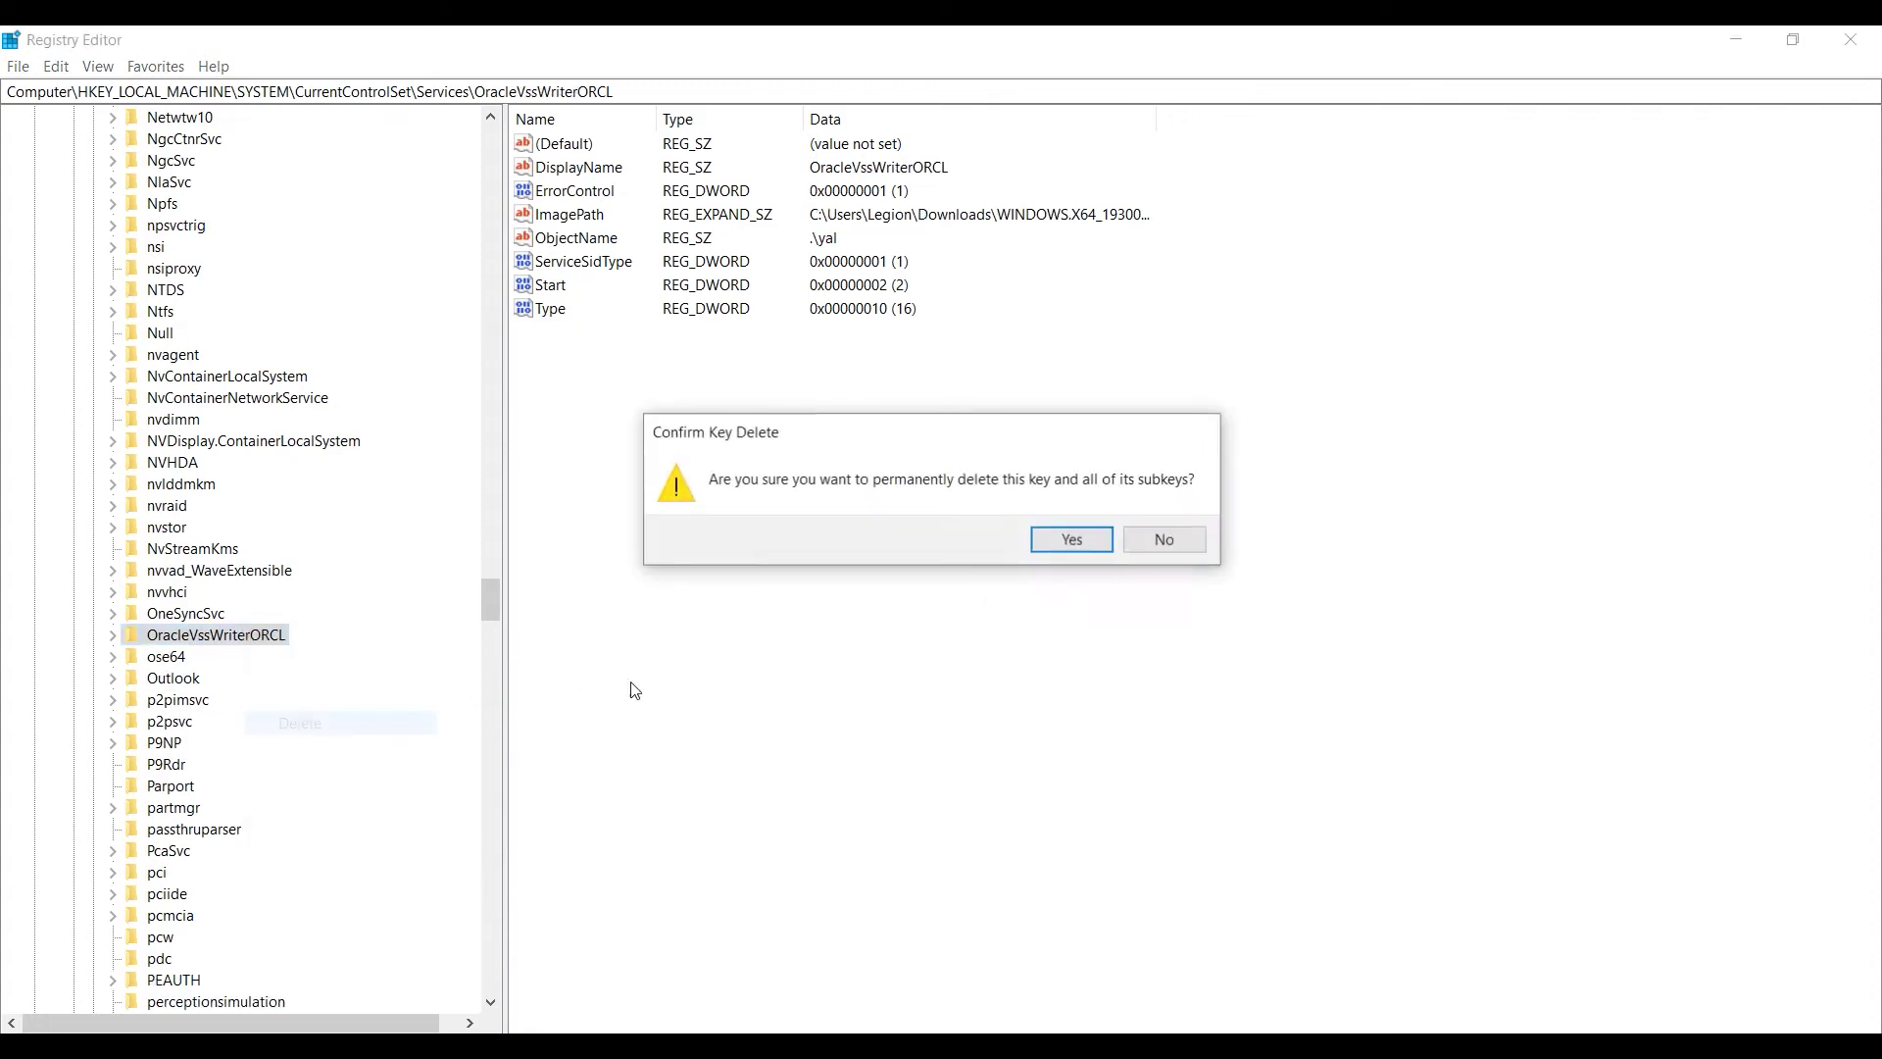
click(1062, 542)
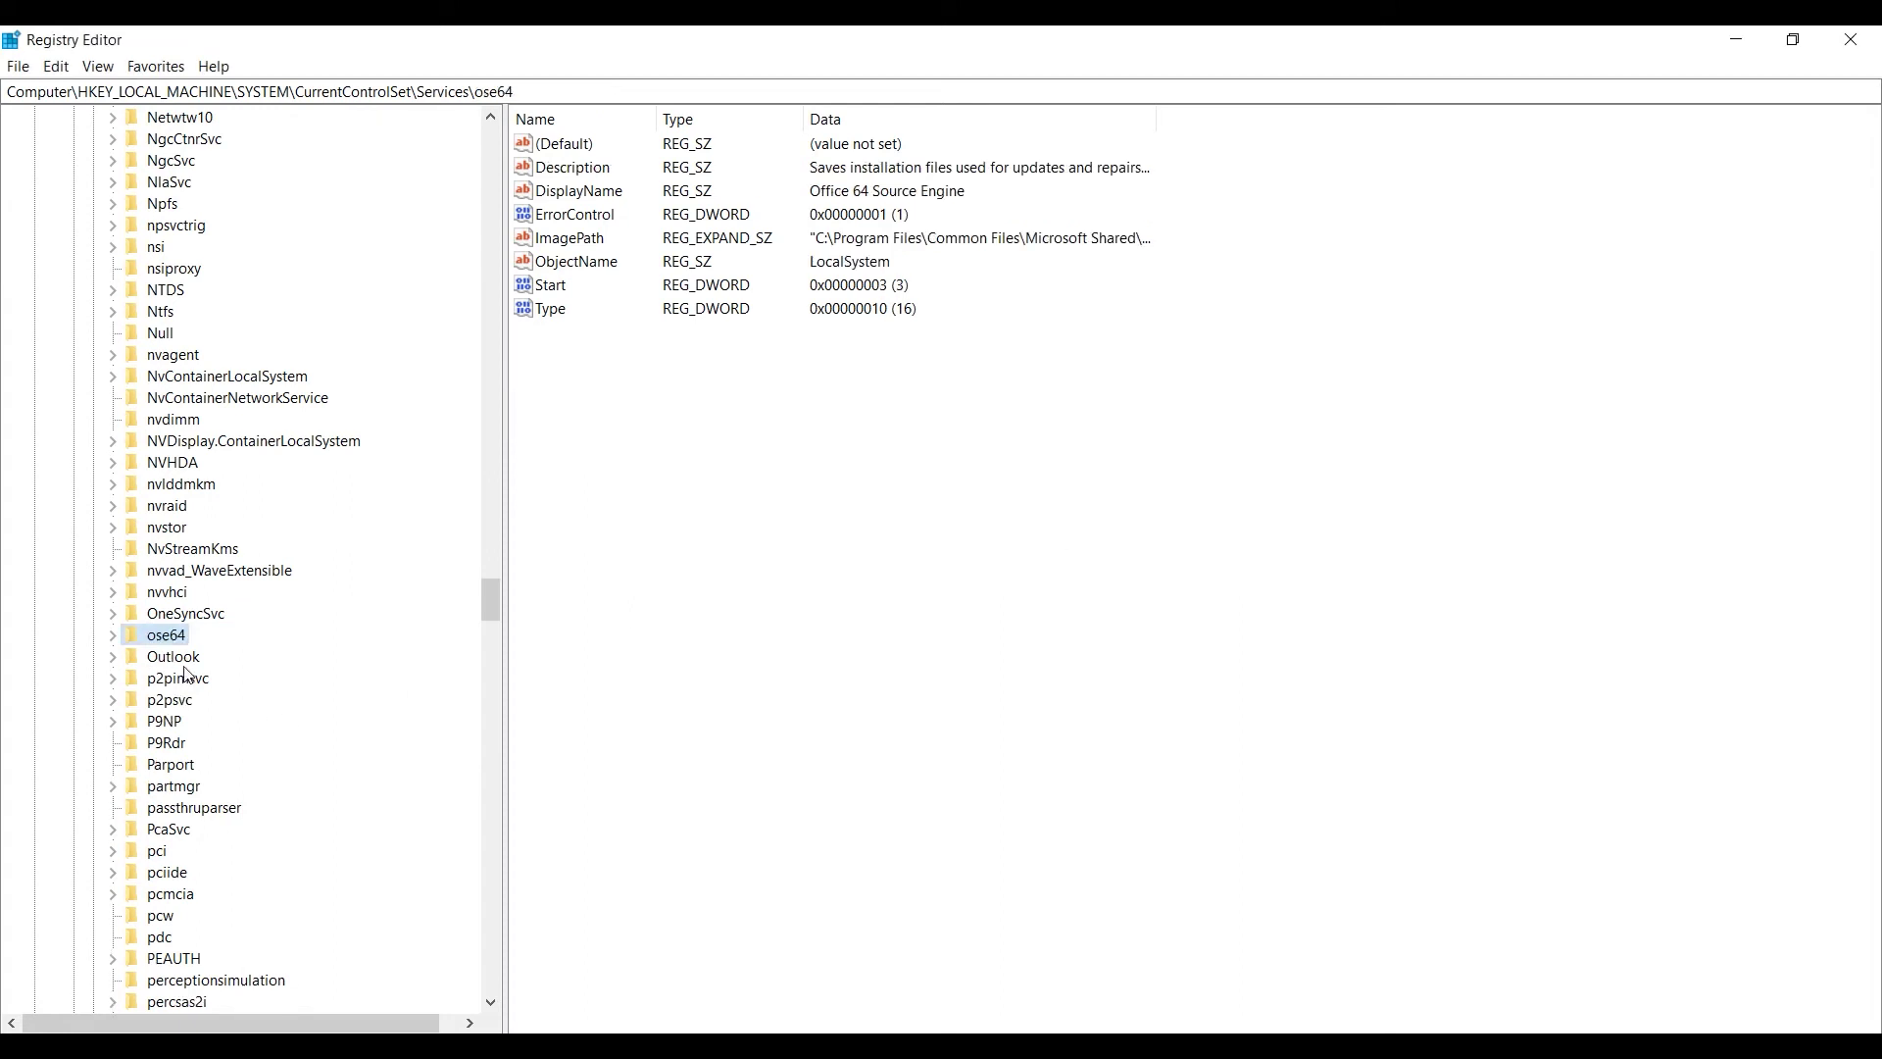
- Close the Registry Editor and check the uninstall notes for the instruction on the Oracle Database home directory
click(1851, 40)
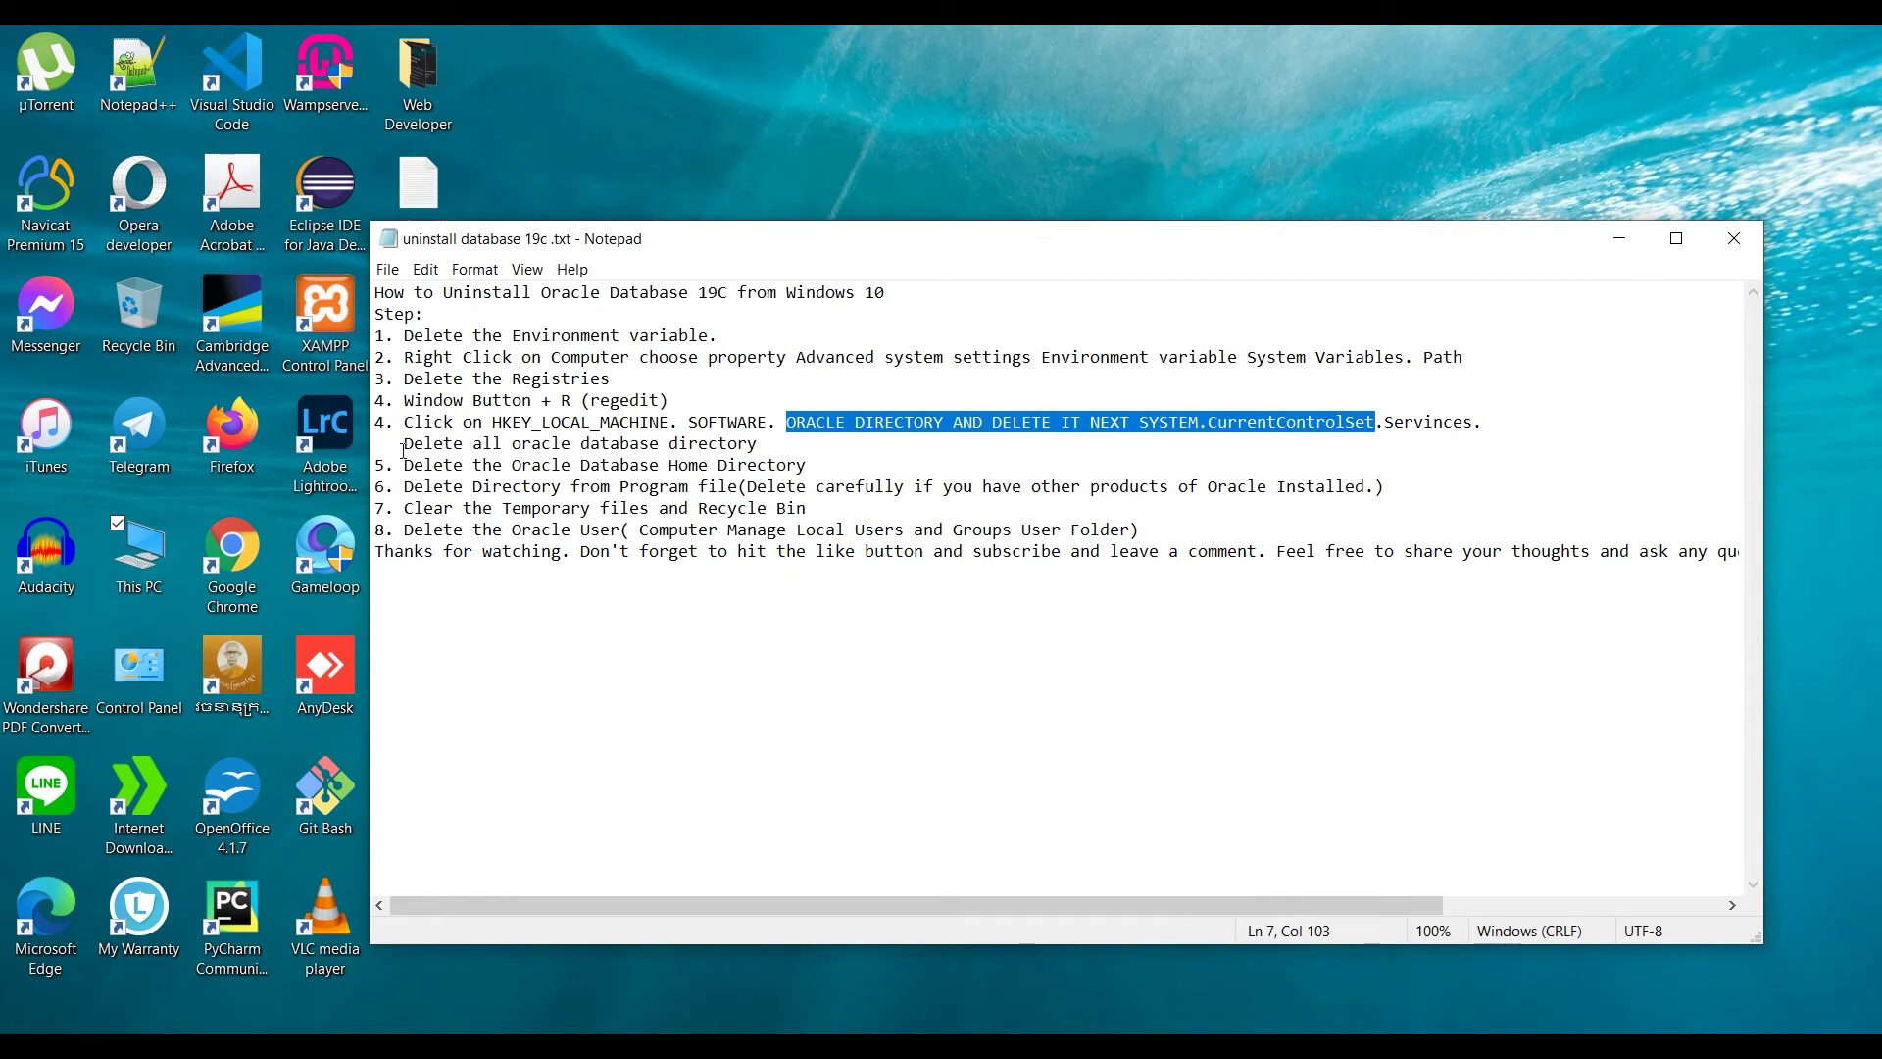
drag(403, 450, 721, 443)
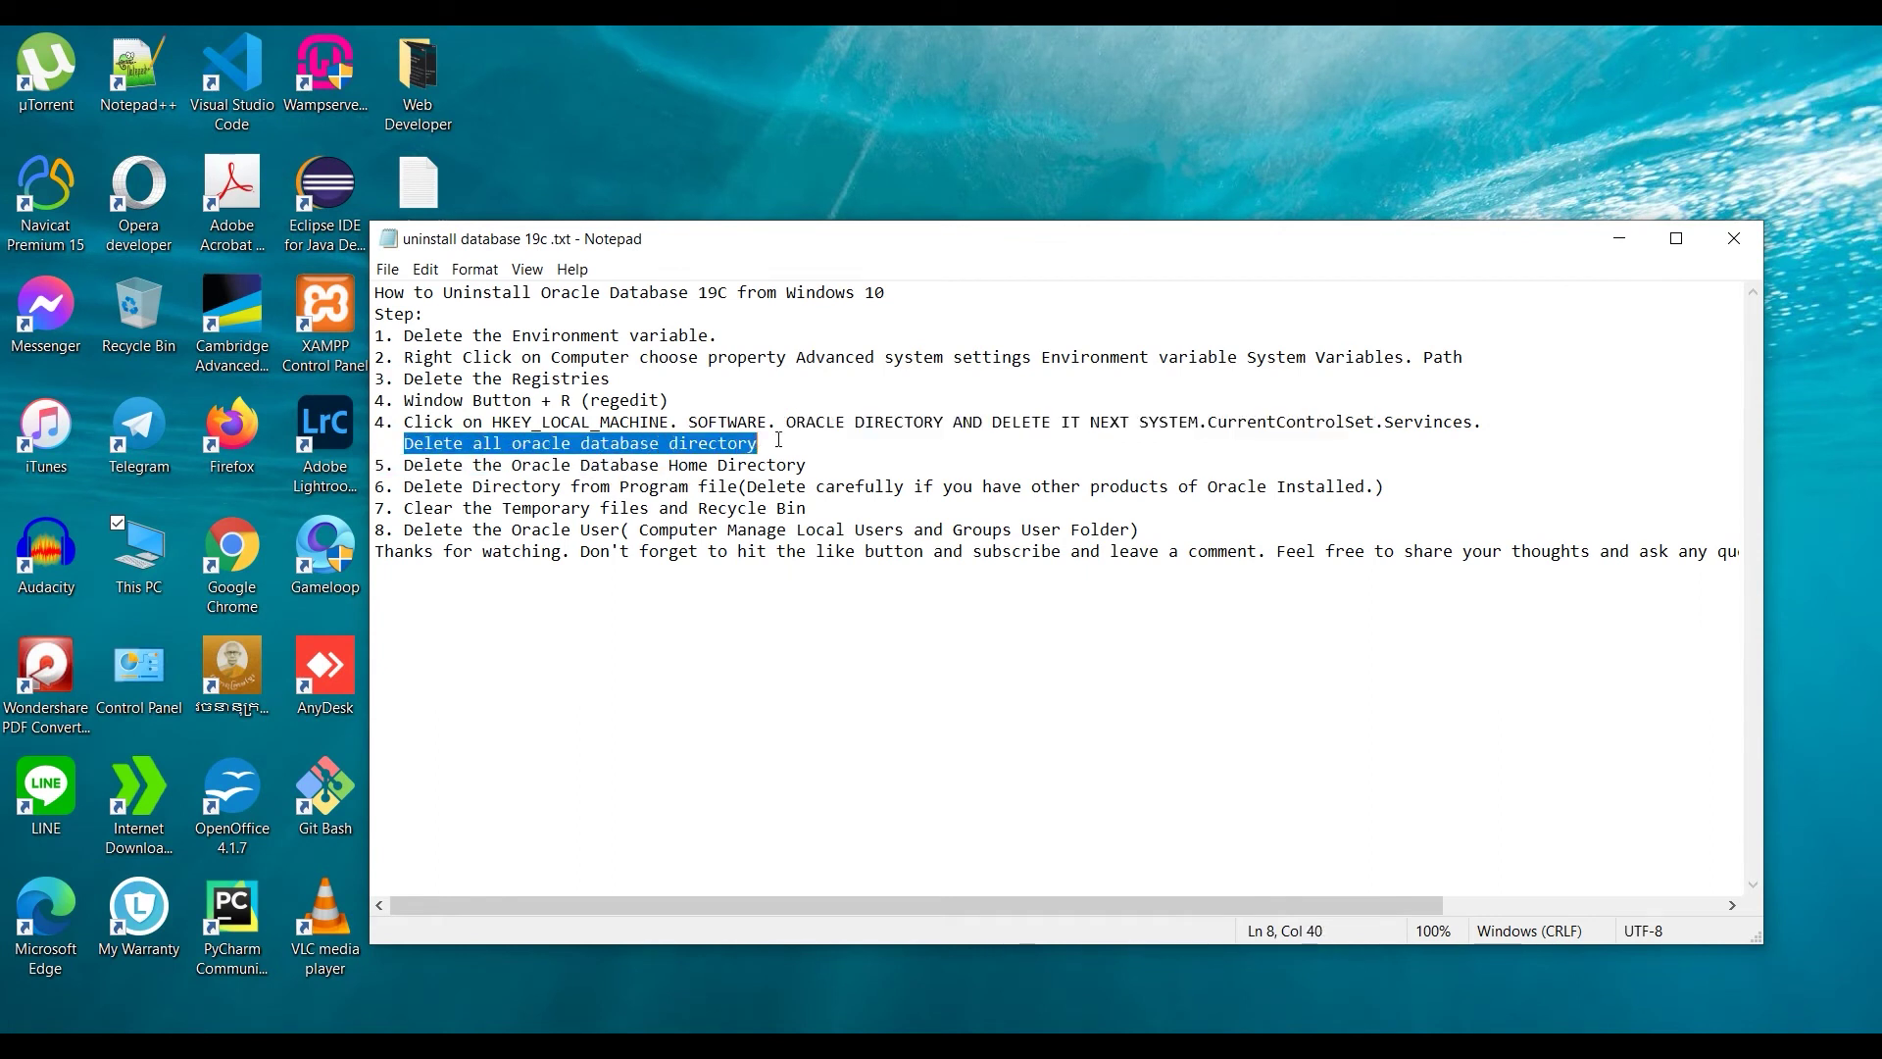
click(535, 465)
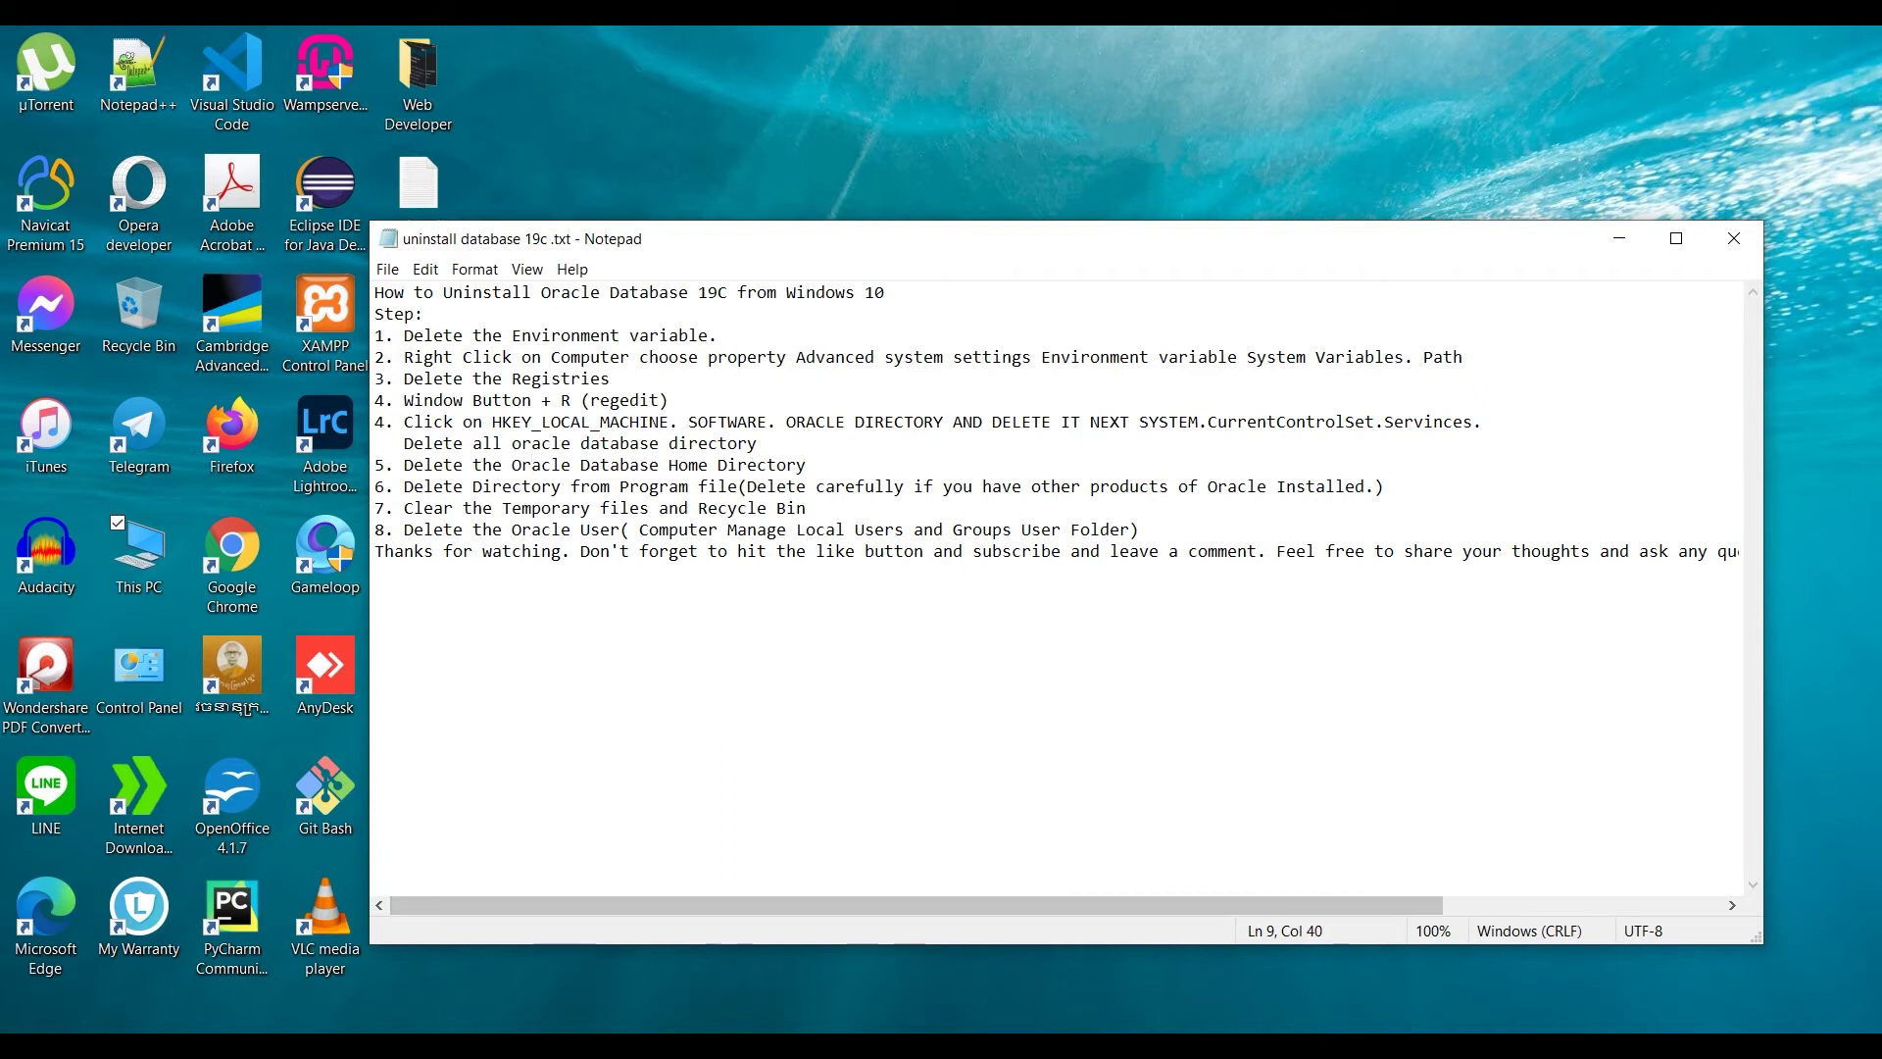
- Switch to File Explorer and open the Oracle folder under Program Files on the C: drive
key(super+e)
scroll(422, 765, down, 1)
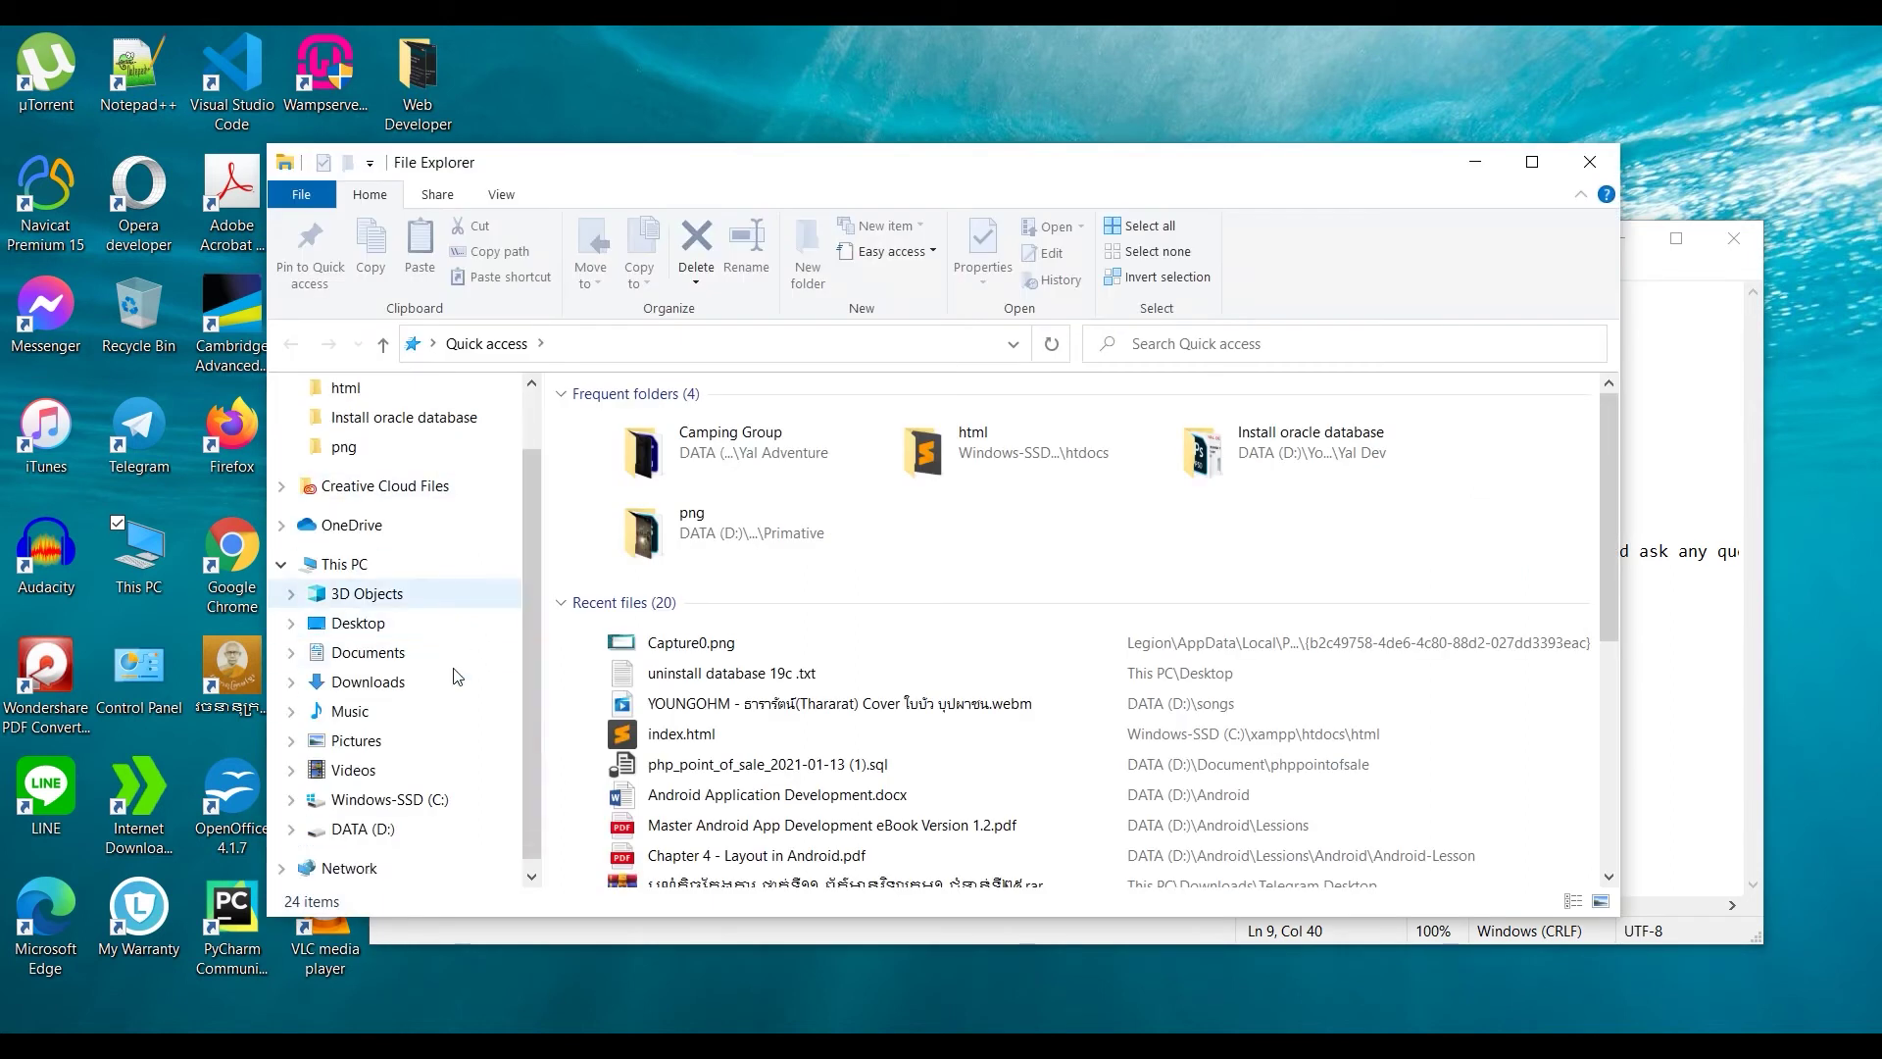
click(429, 813)
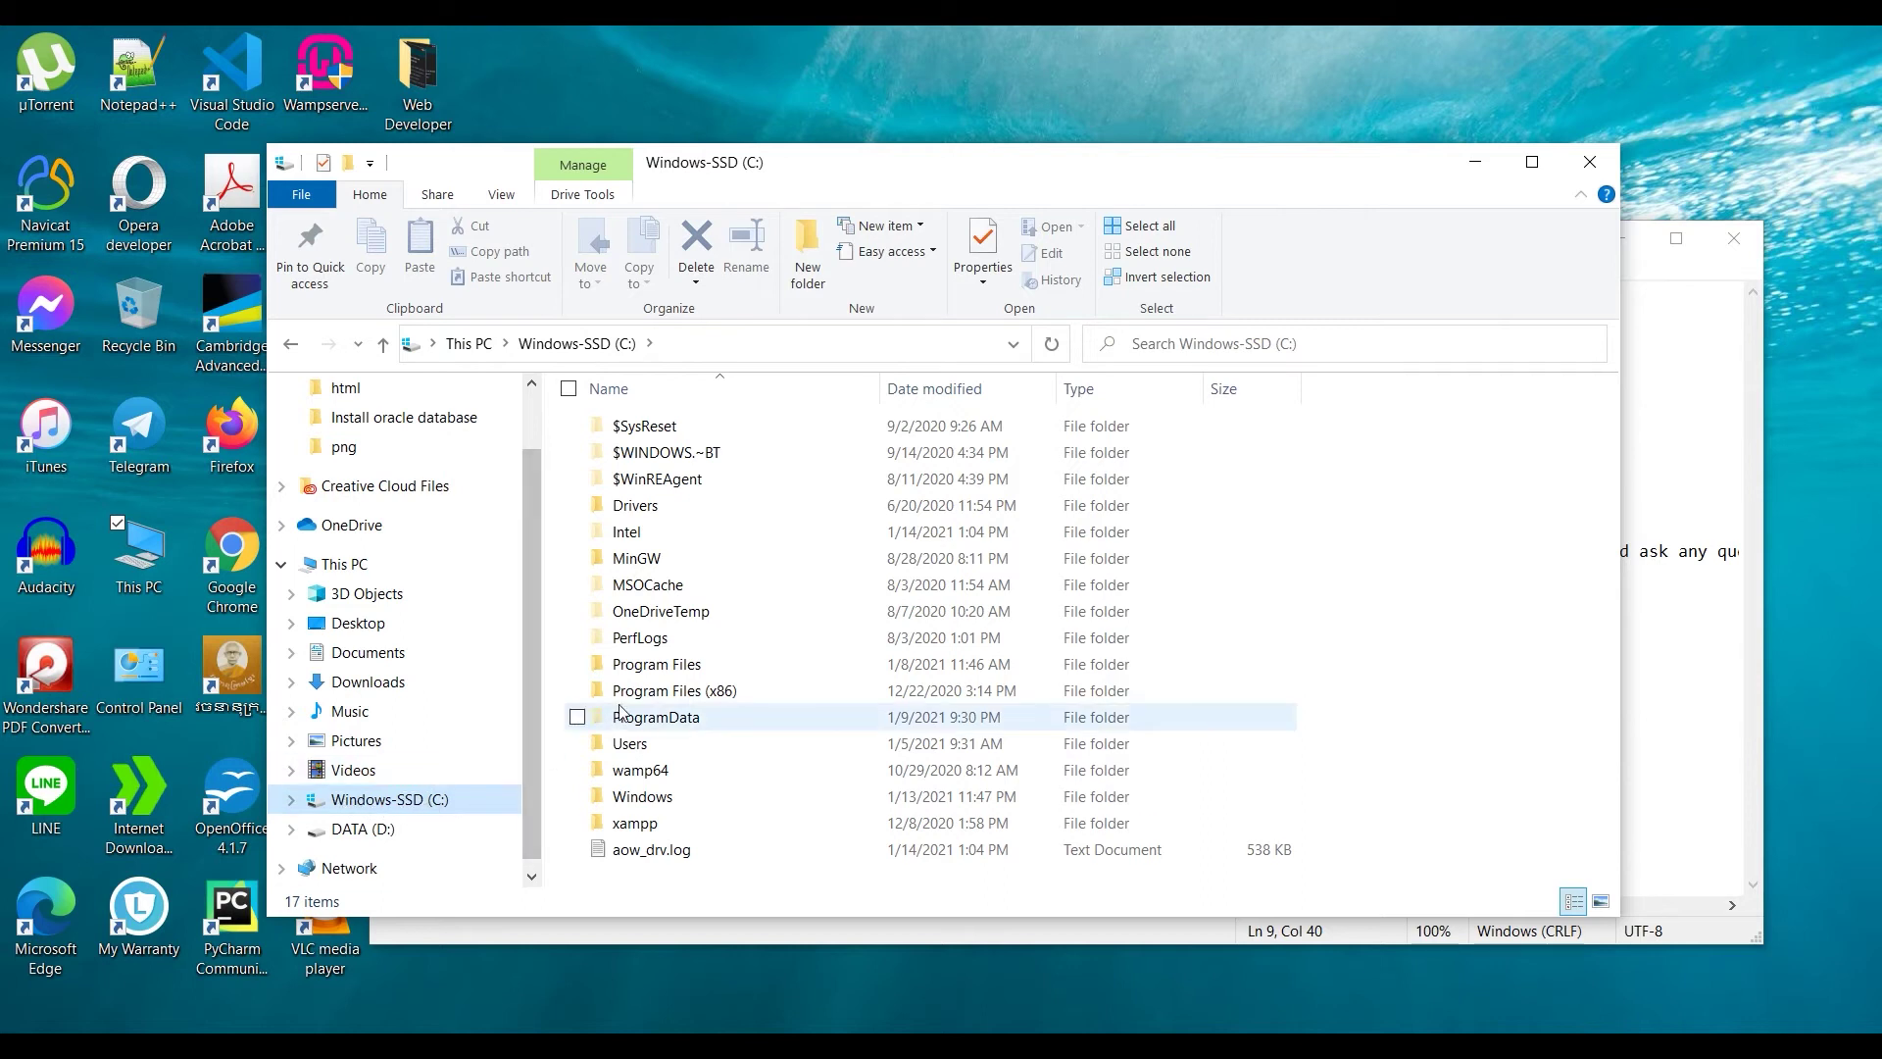
double_click(655, 663)
scroll(667, 667, down, 6)
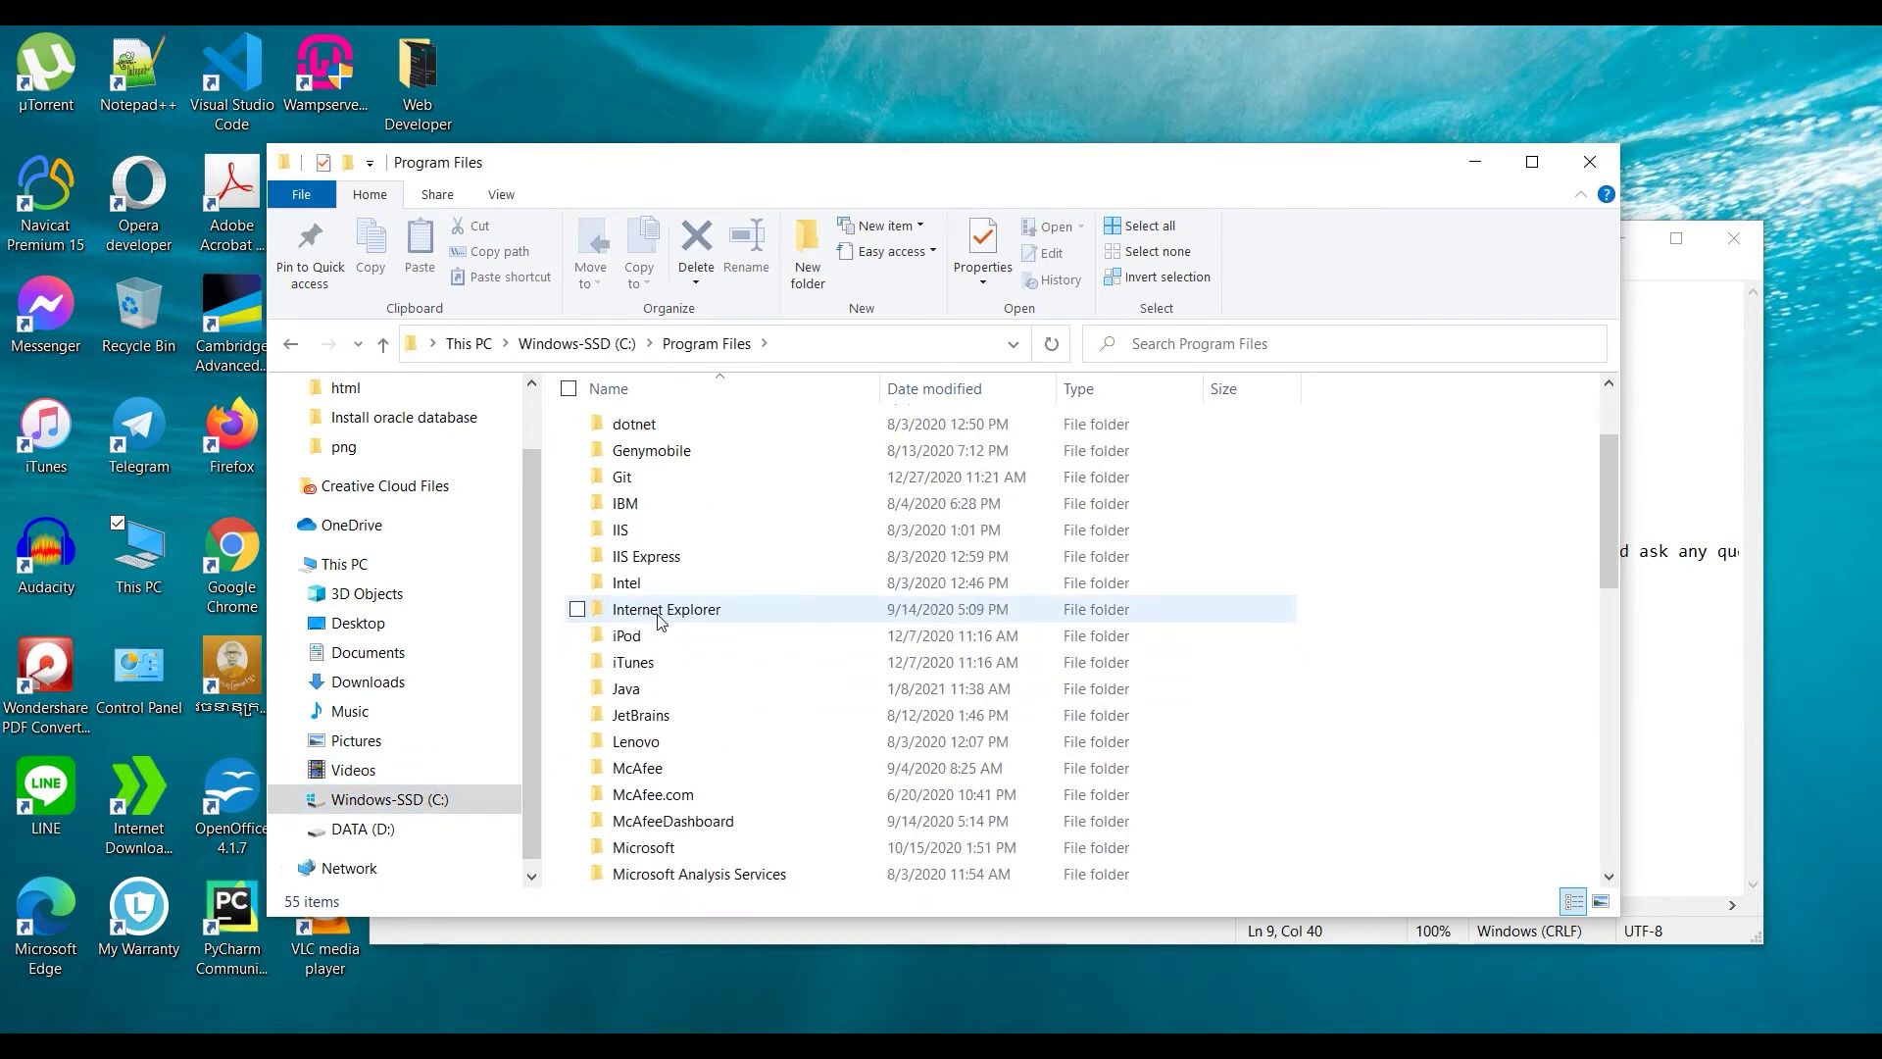
scroll(673, 704, down, 1)
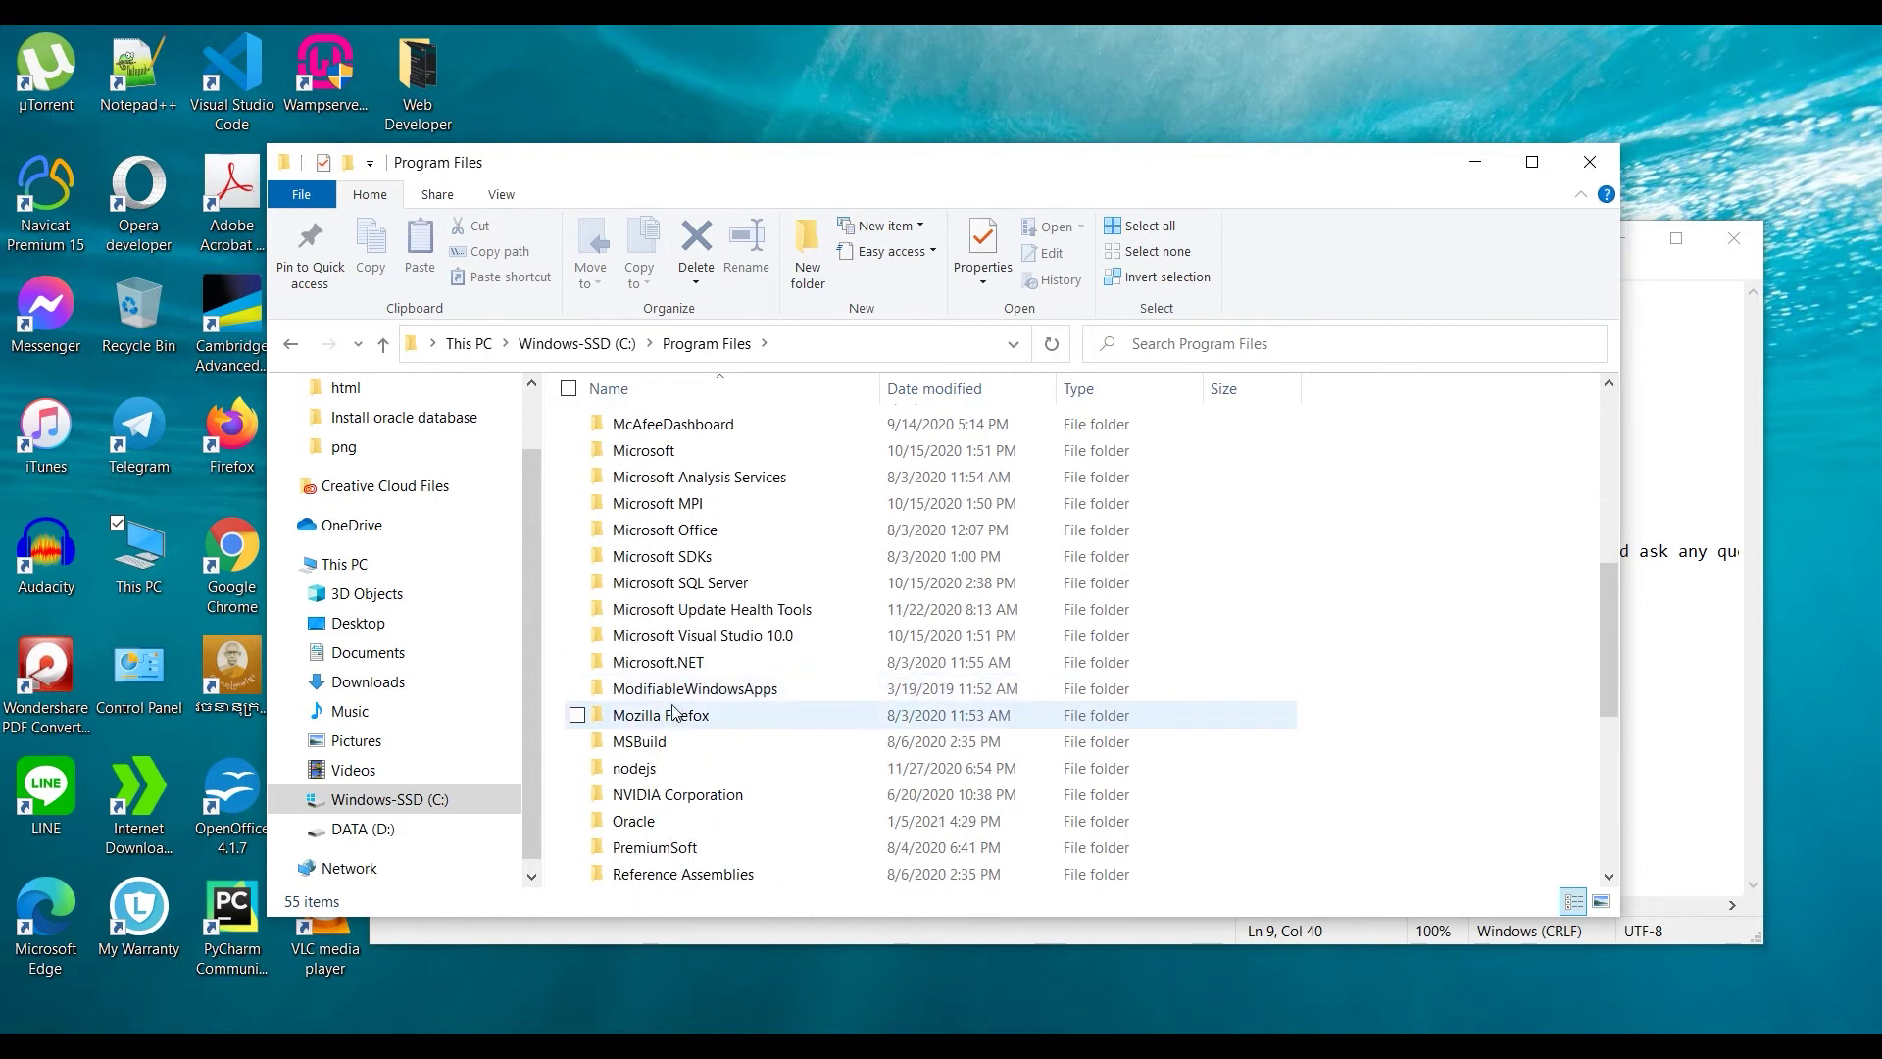
double_click(638, 820)
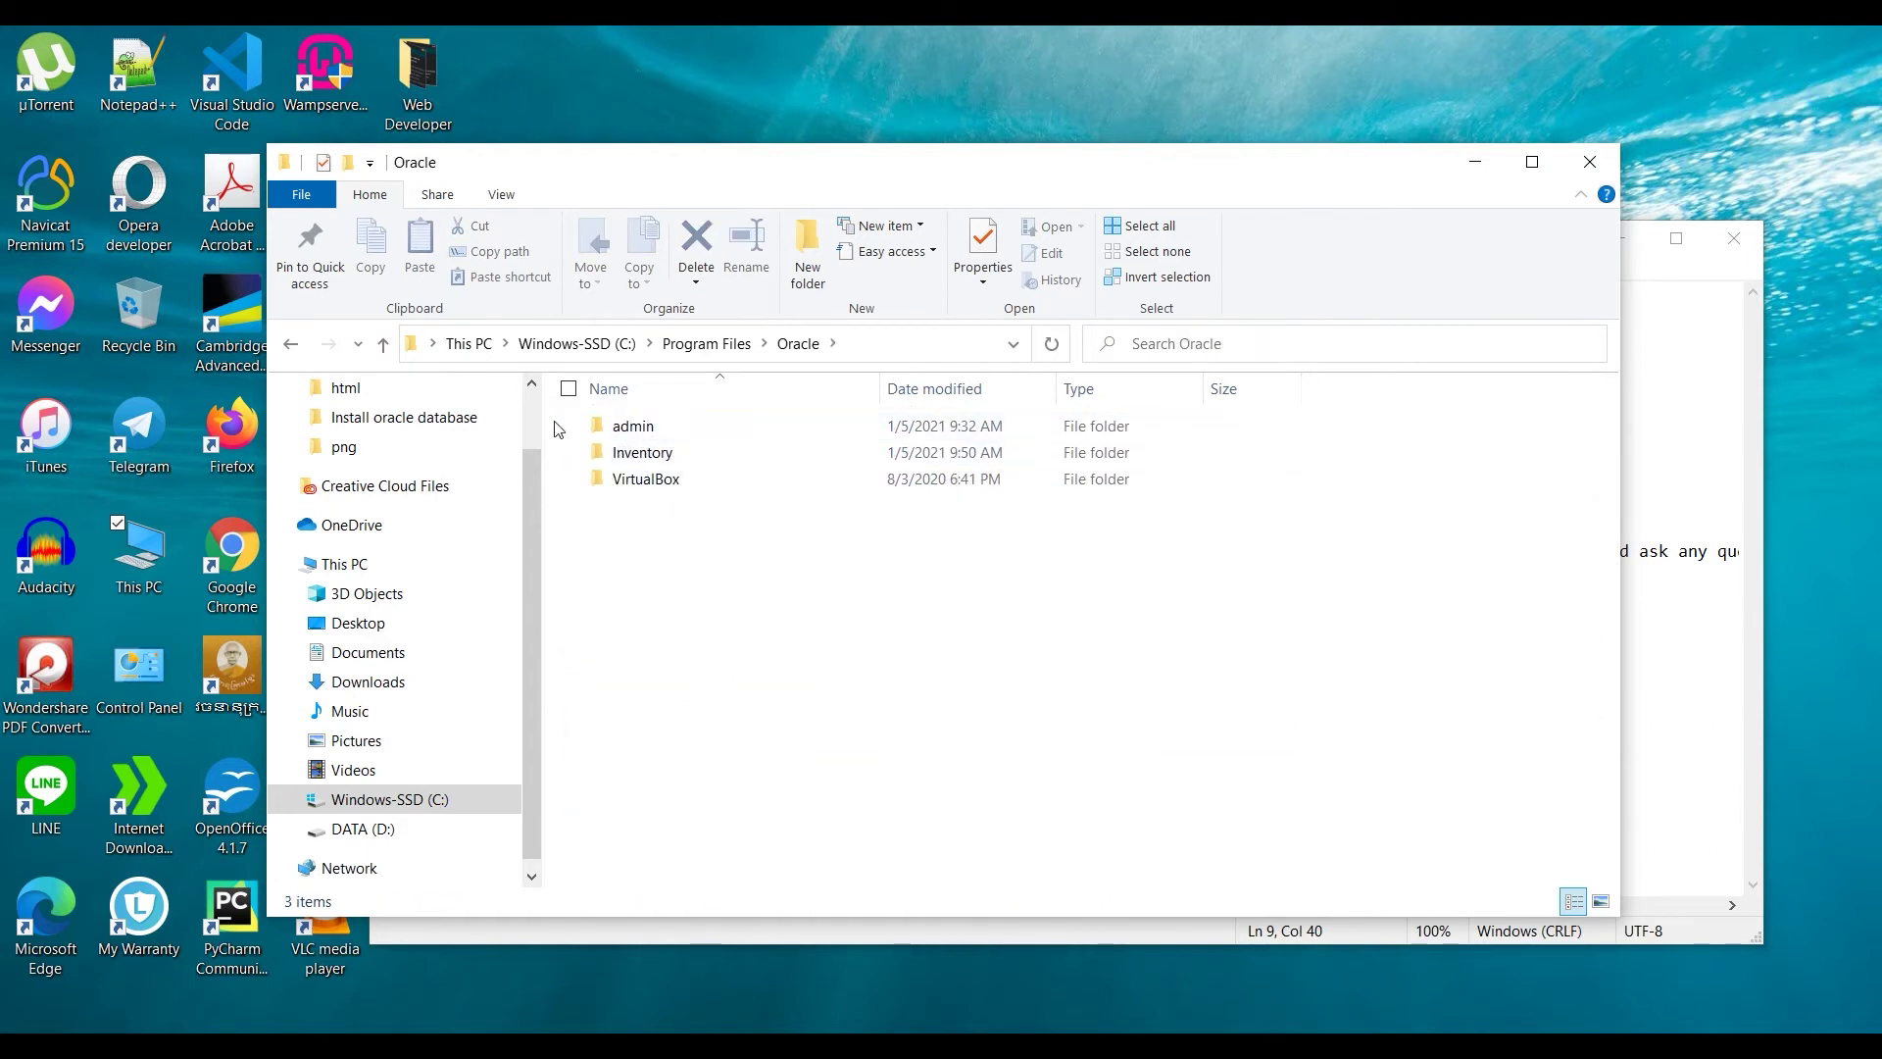
- Delete the admin and Inventory folders from Program Files\Oracle, keeping VirtualBox and skipping all items that deny access
drag(555, 426, 692, 469)
right_click(683, 469)
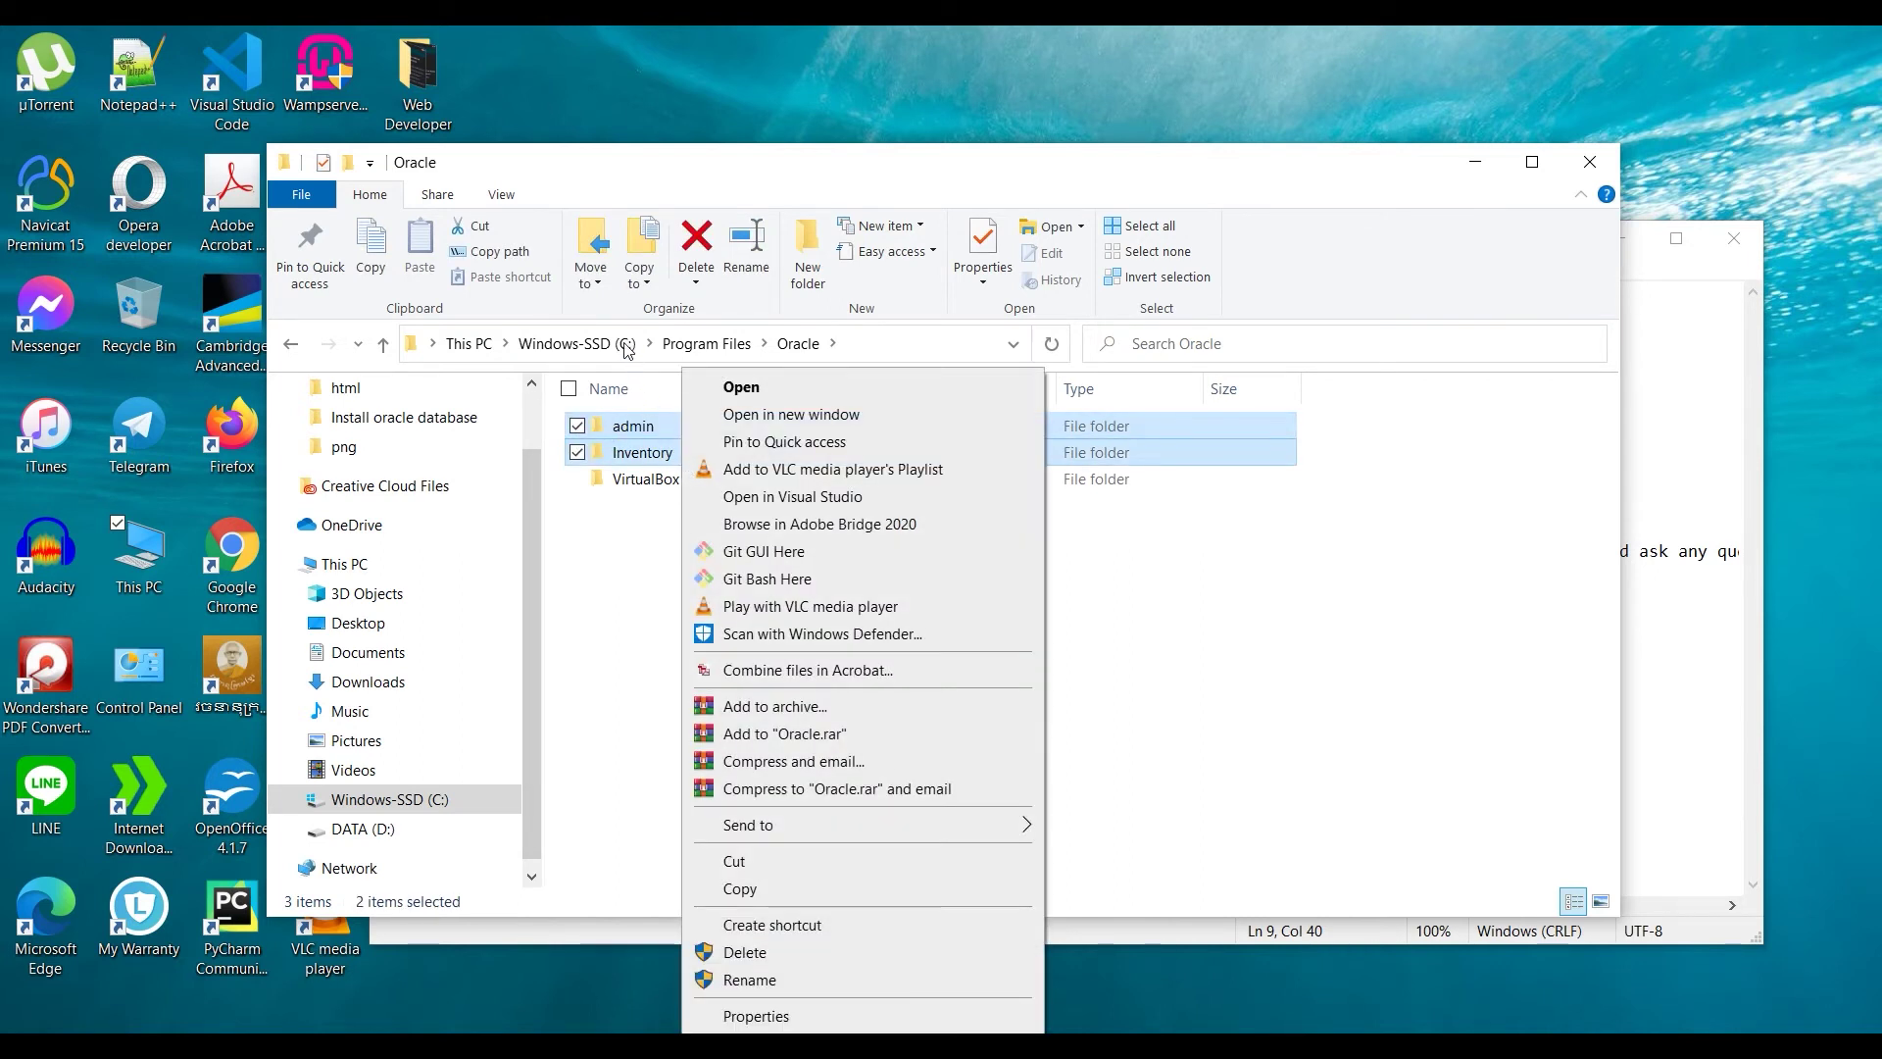
click(748, 955)
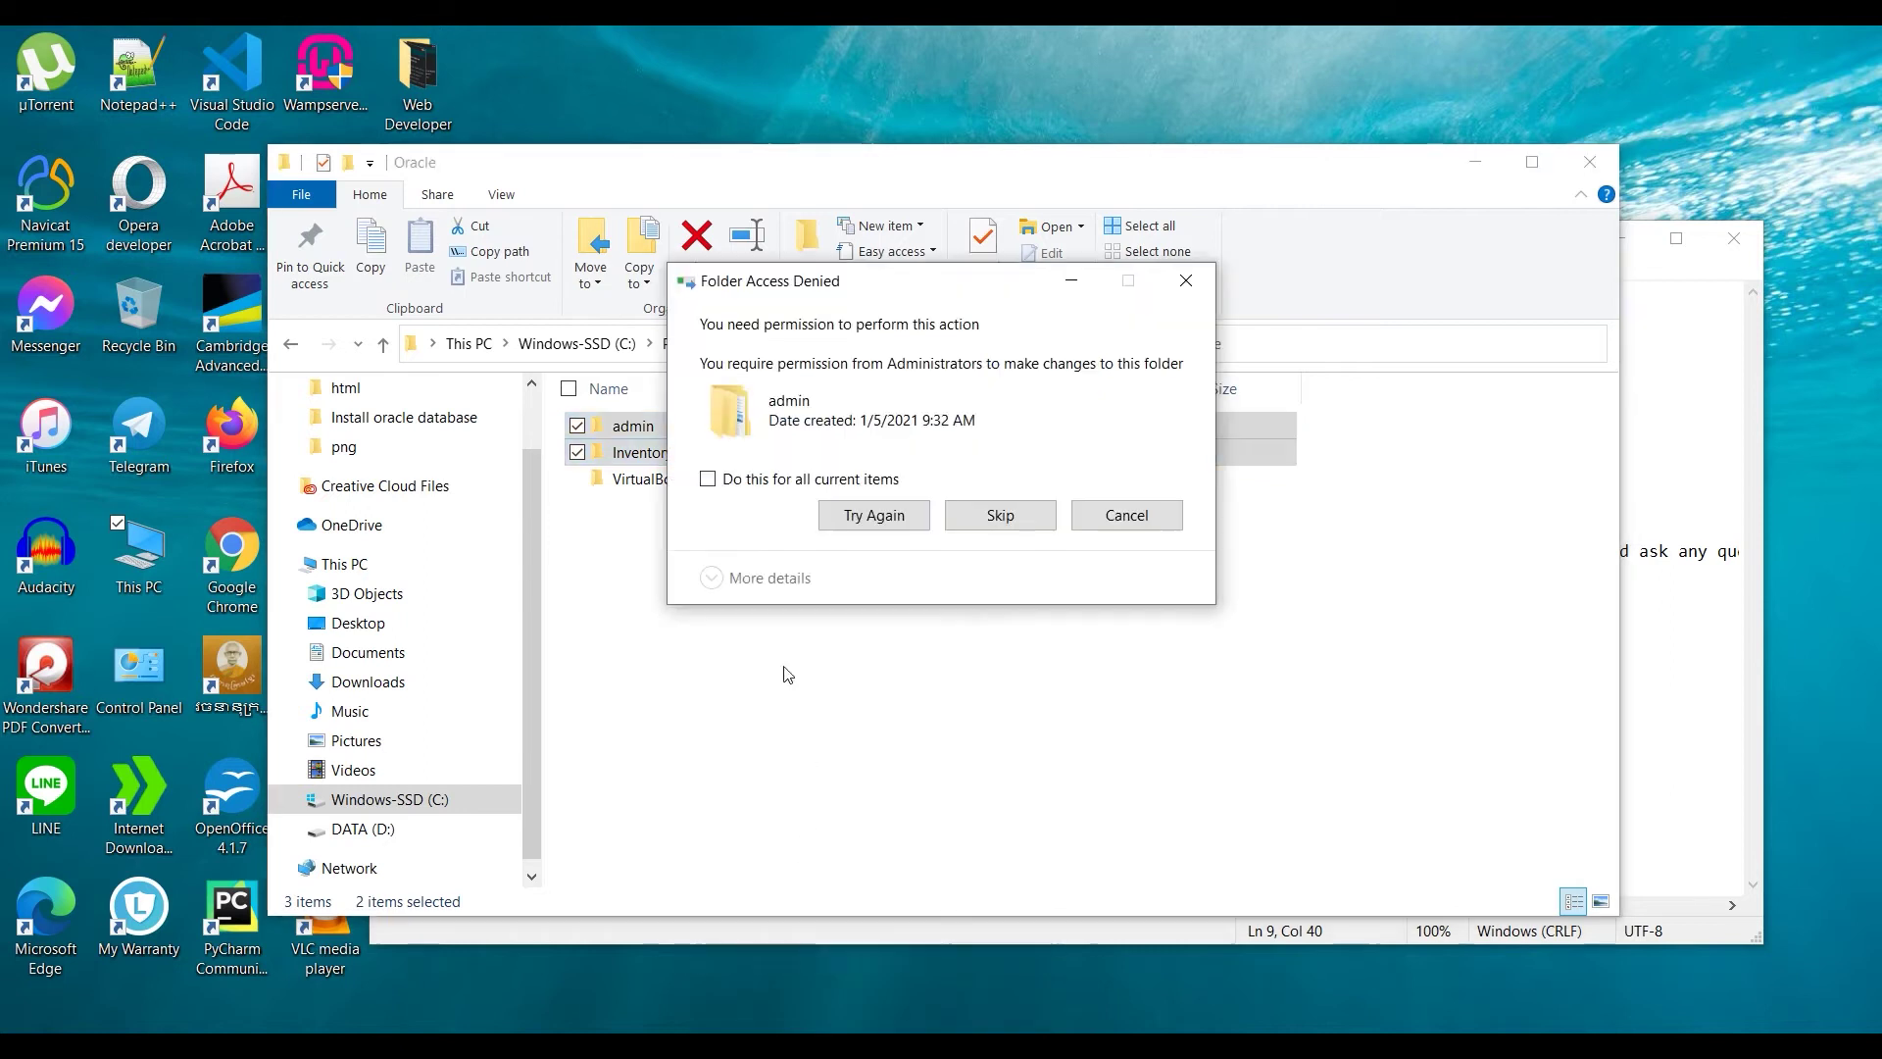
click(774, 481)
click(991, 519)
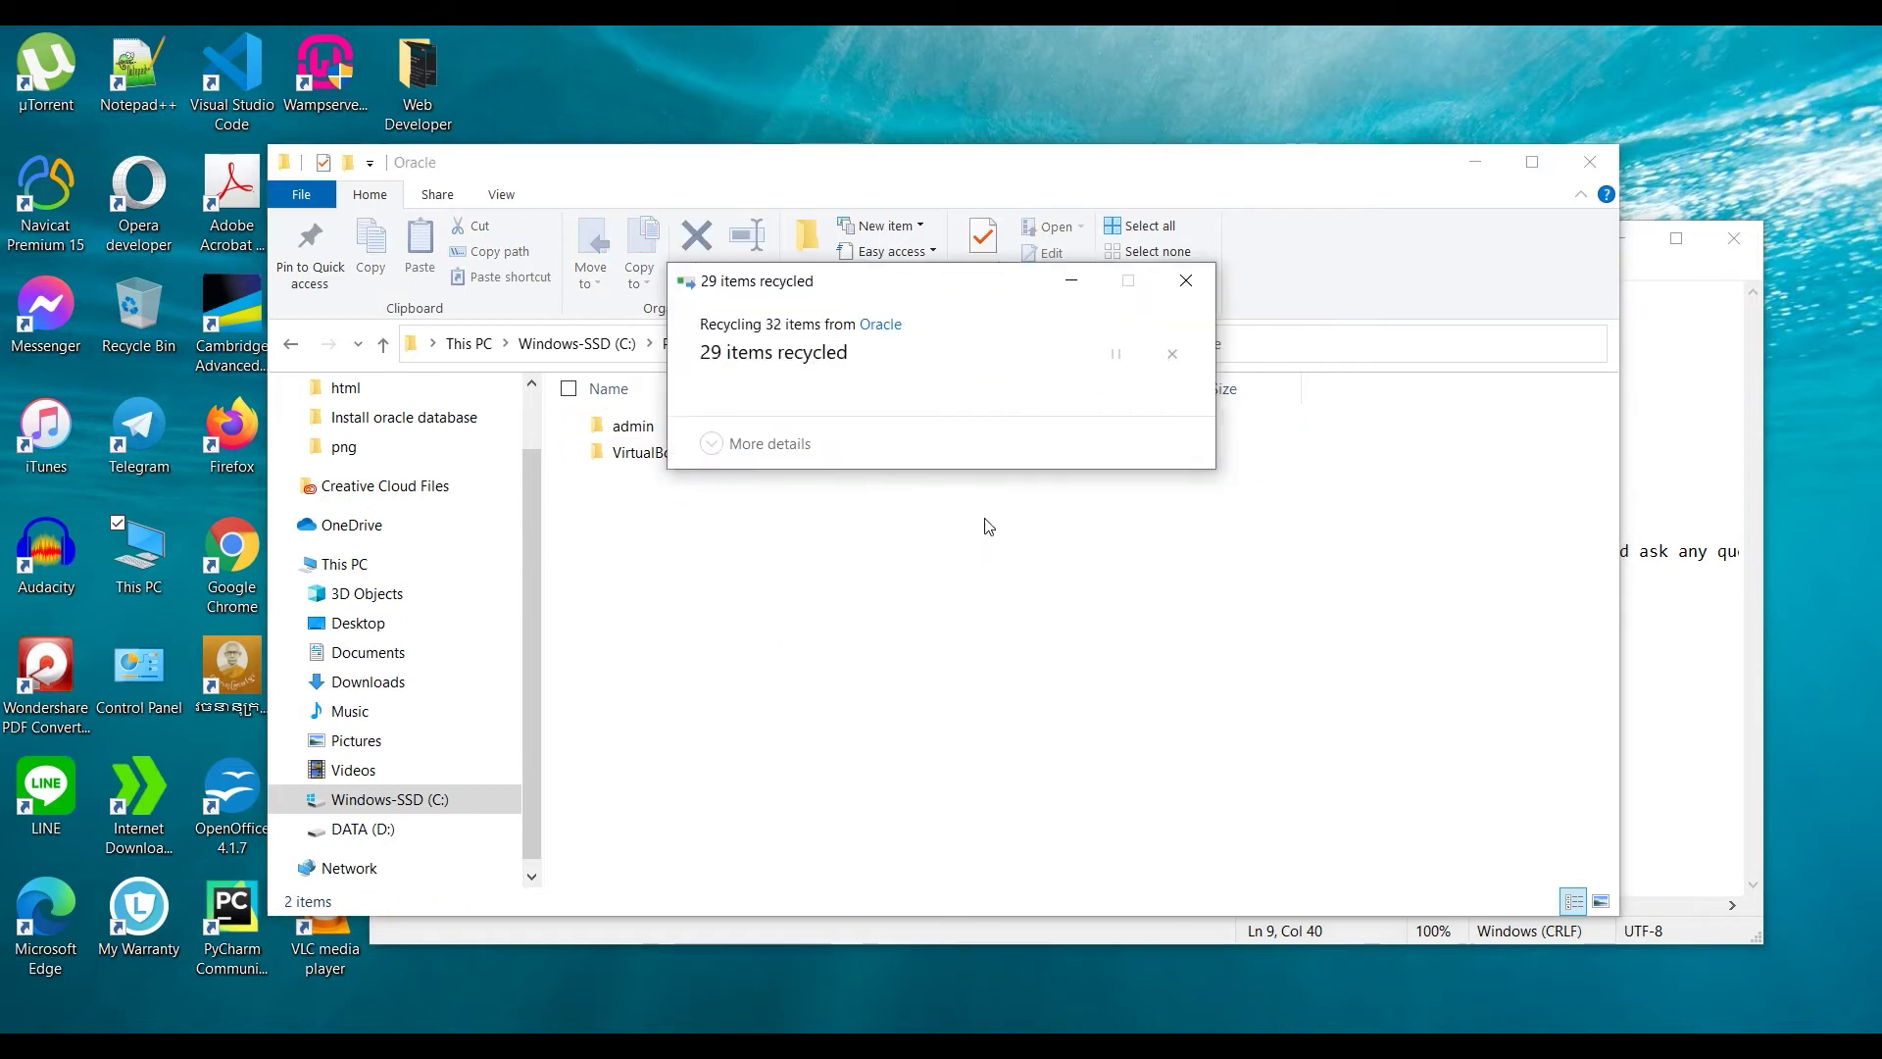
- Try again to delete the admin folder from Program Files\Oracle, retrying once before cancelling
click(597, 427)
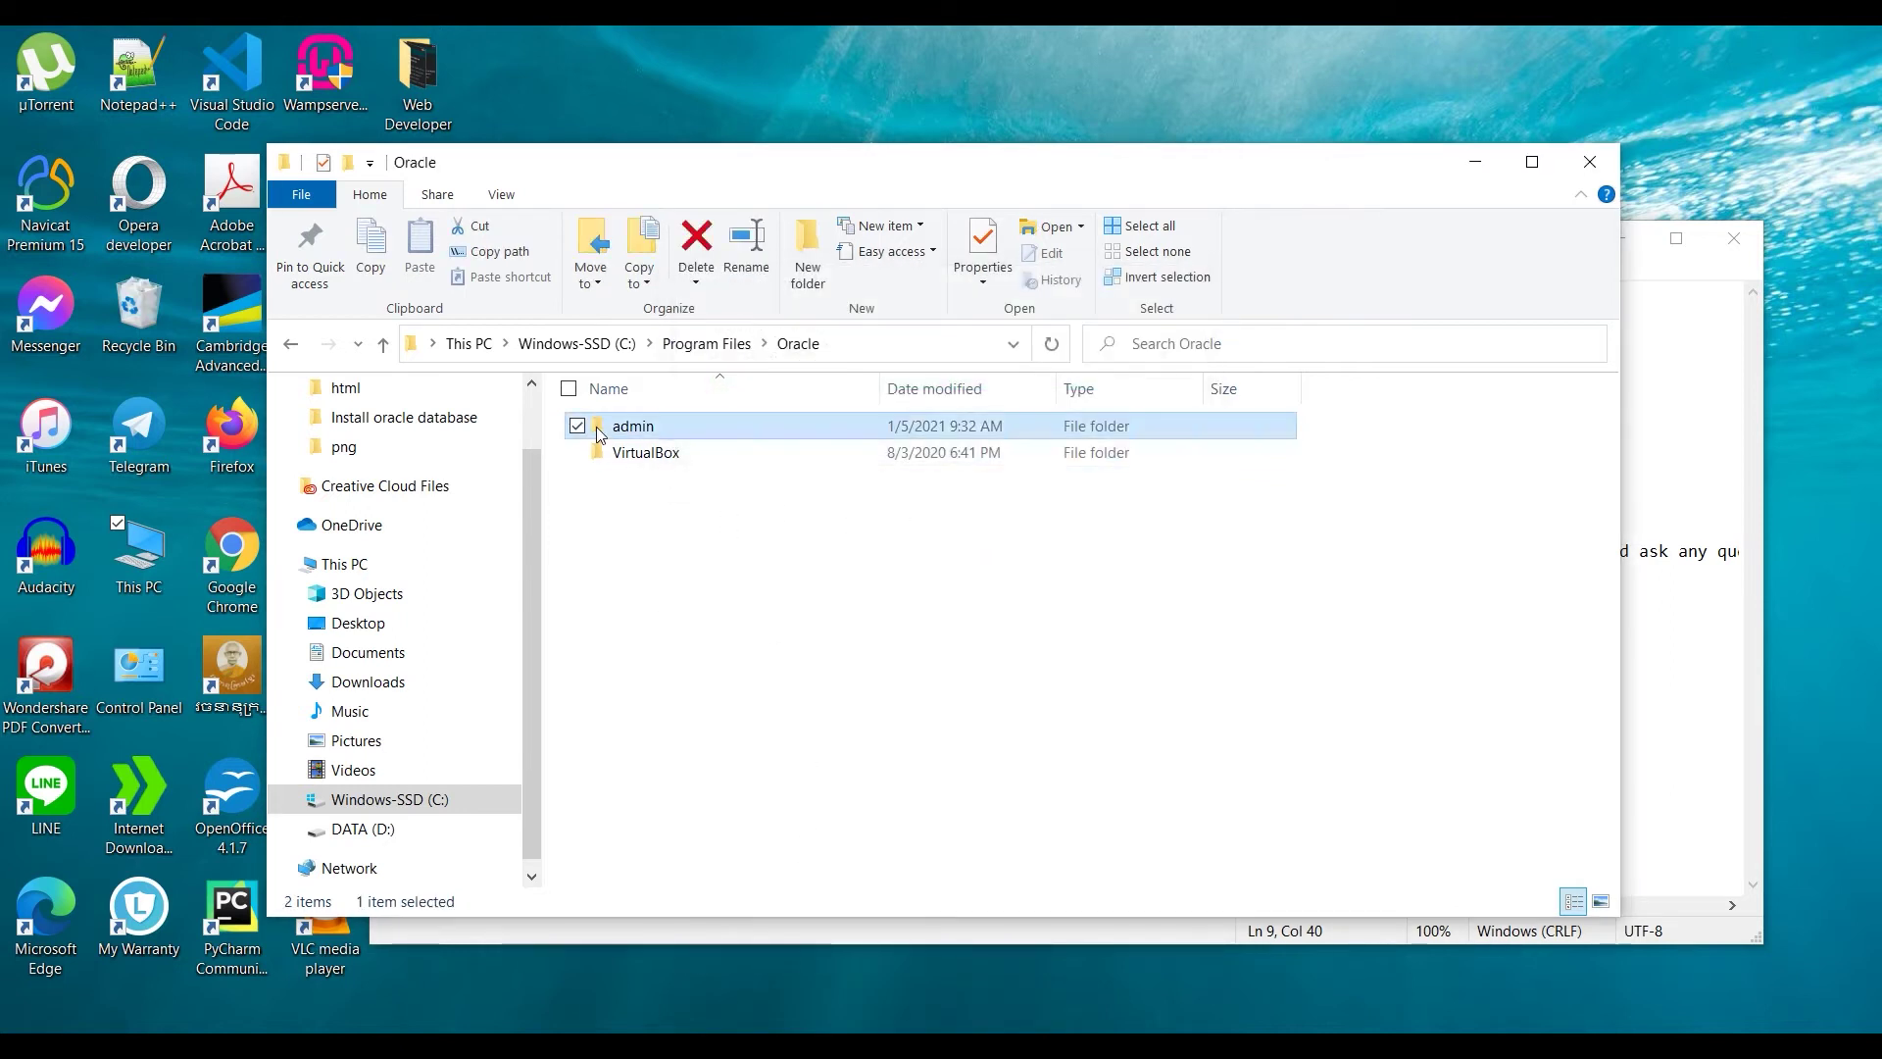
right_click(617, 428)
click(683, 953)
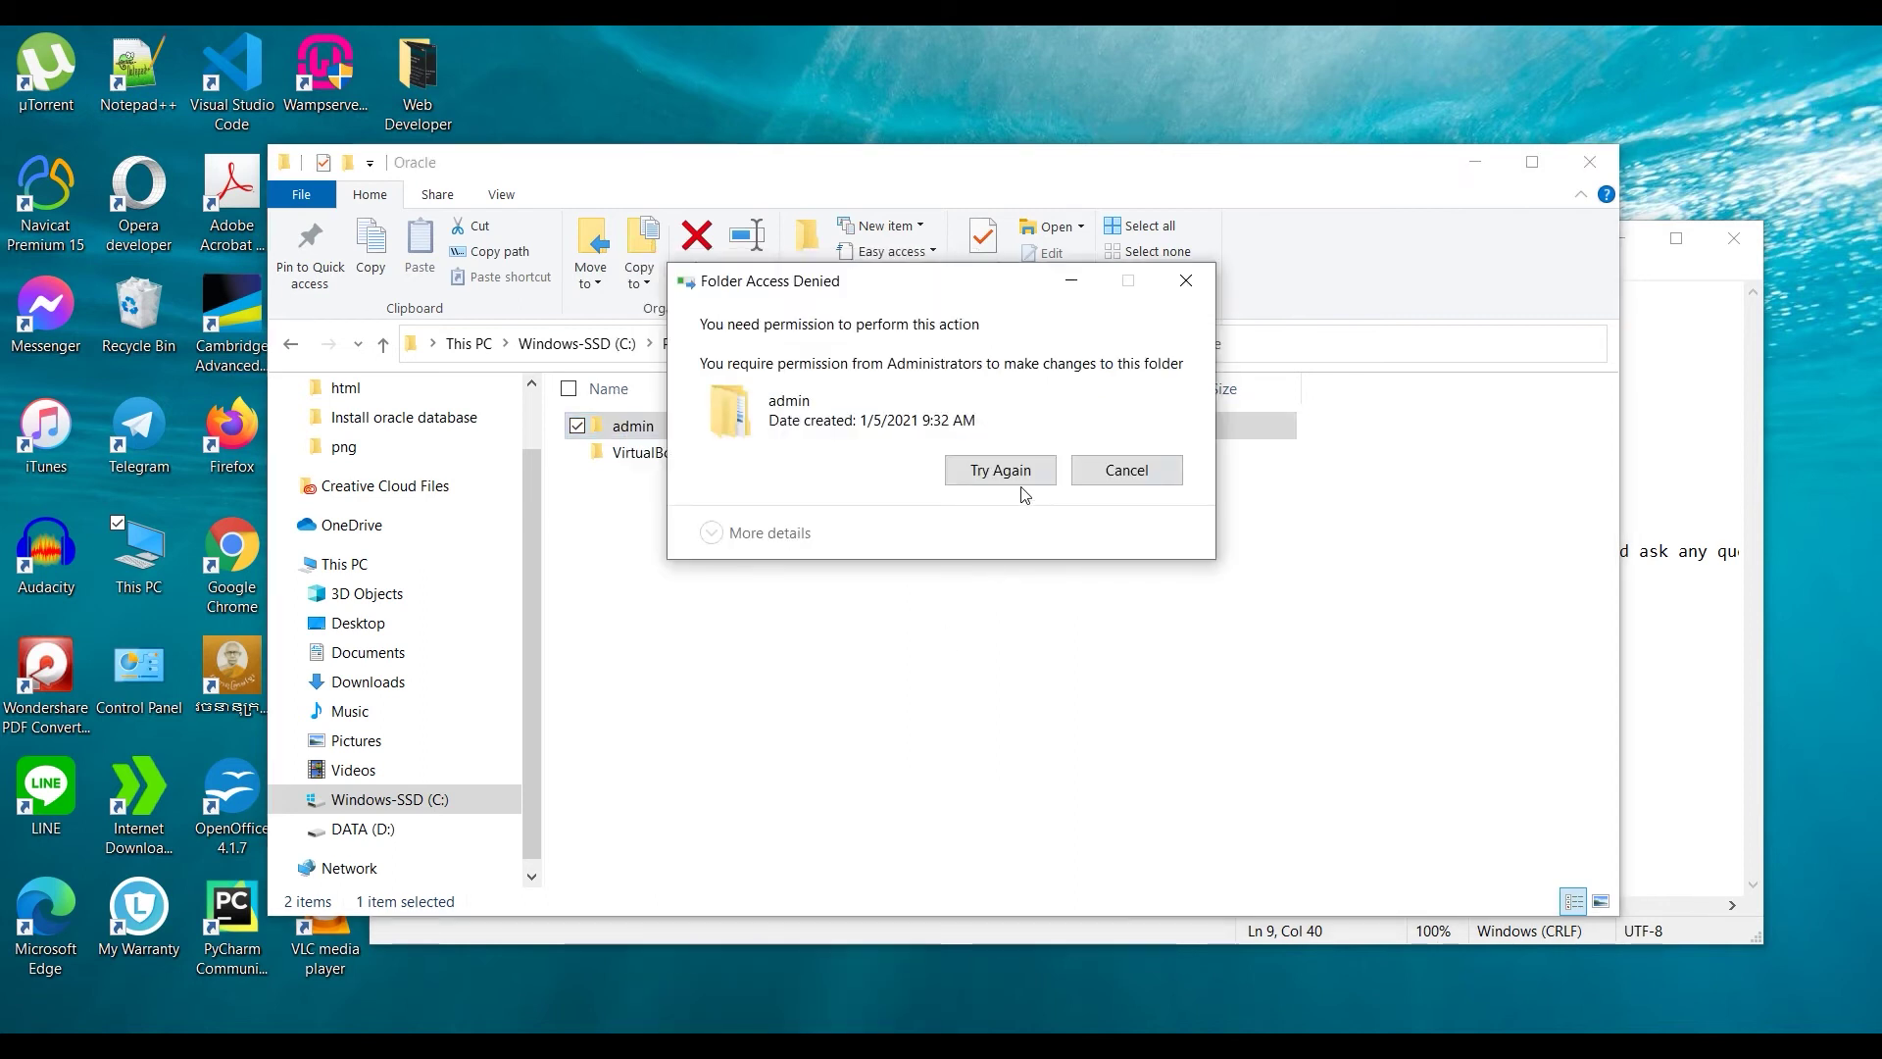
click(1000, 471)
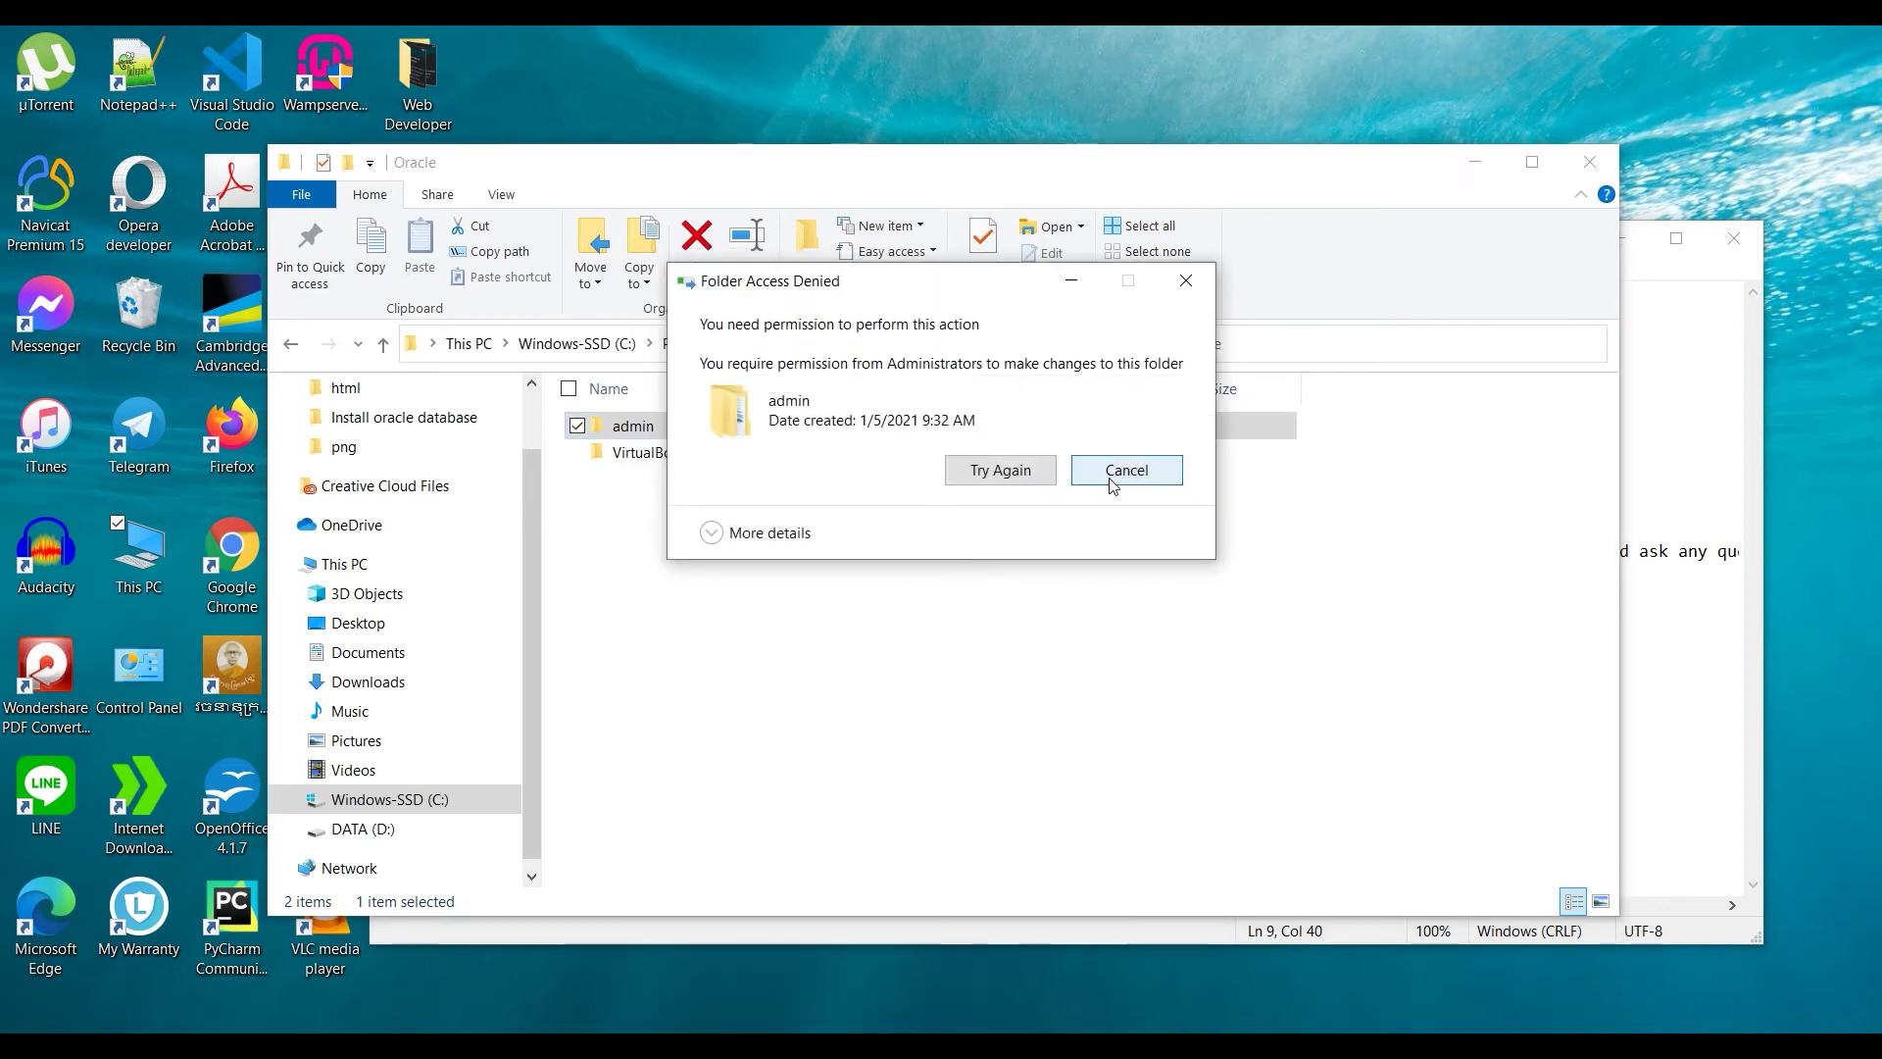
click(1118, 475)
- Look over the Oracle database home and its related folders in Downloads, and return to Program Files\Oracle
click(388, 684)
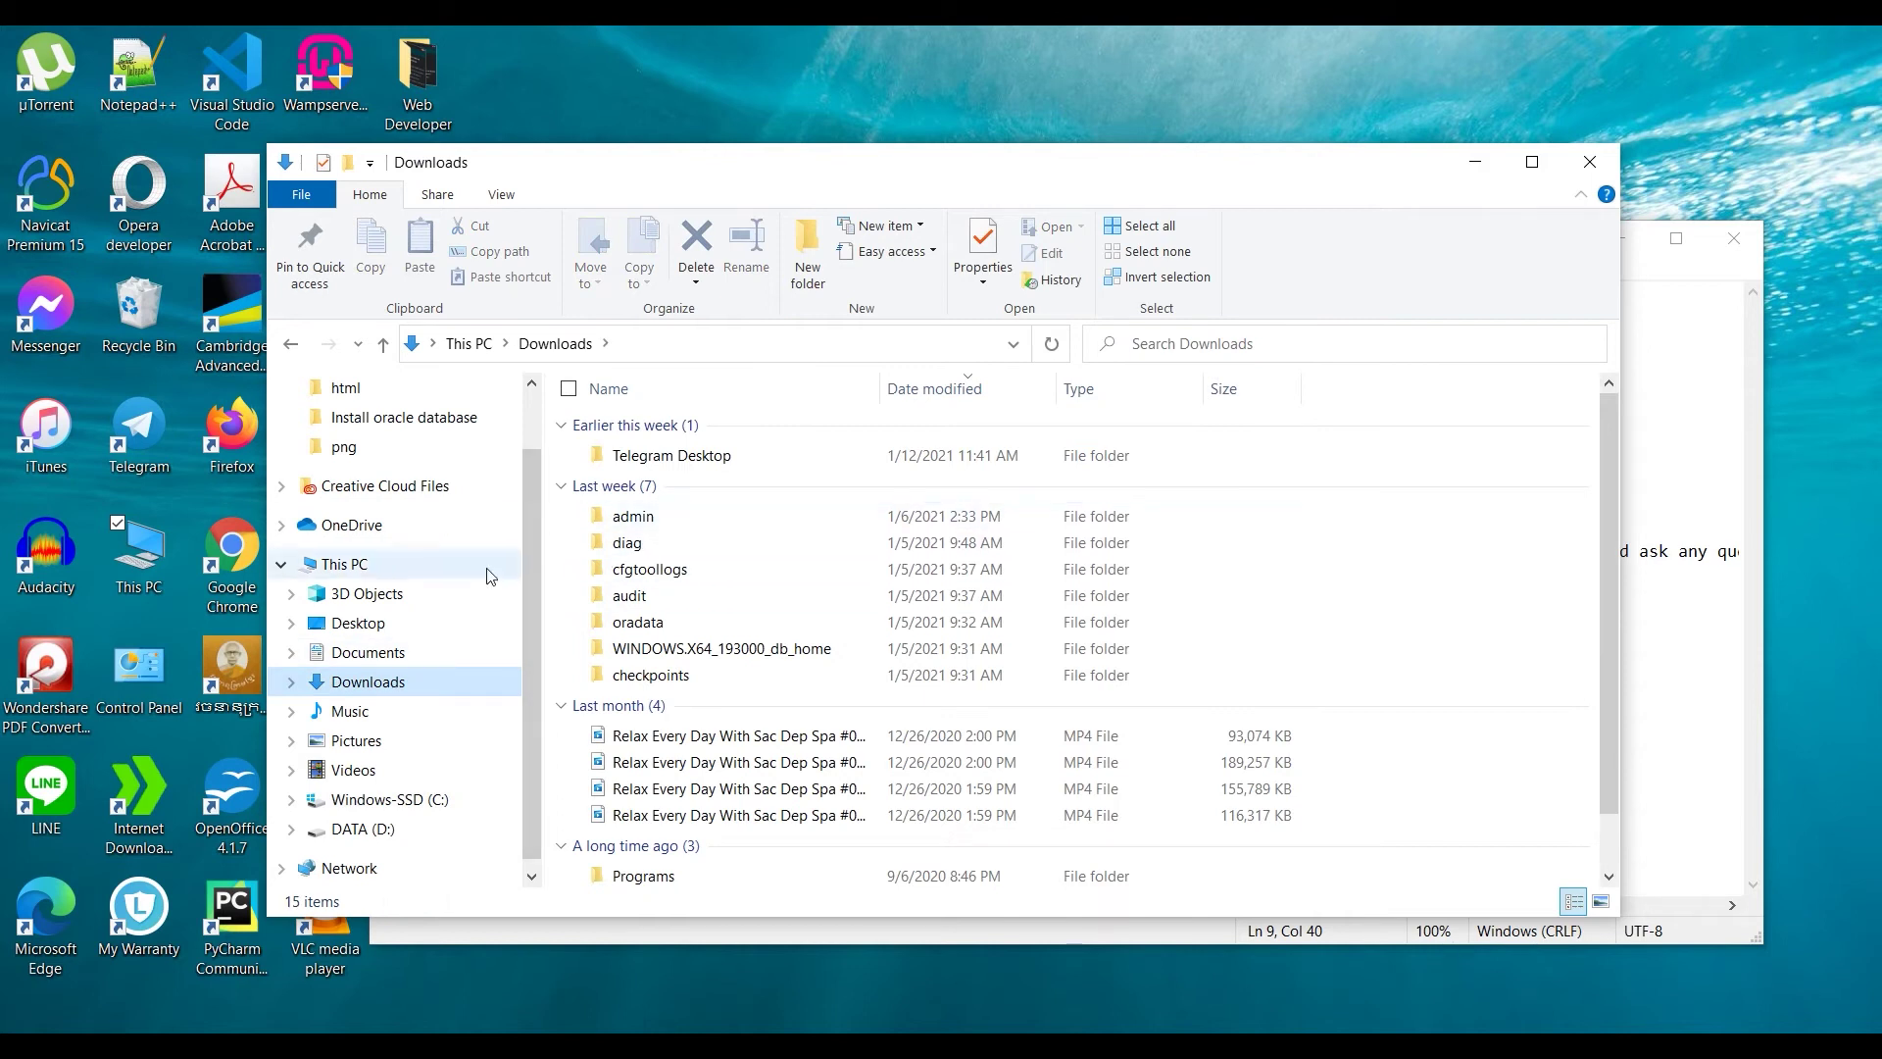
drag(566, 520, 719, 662)
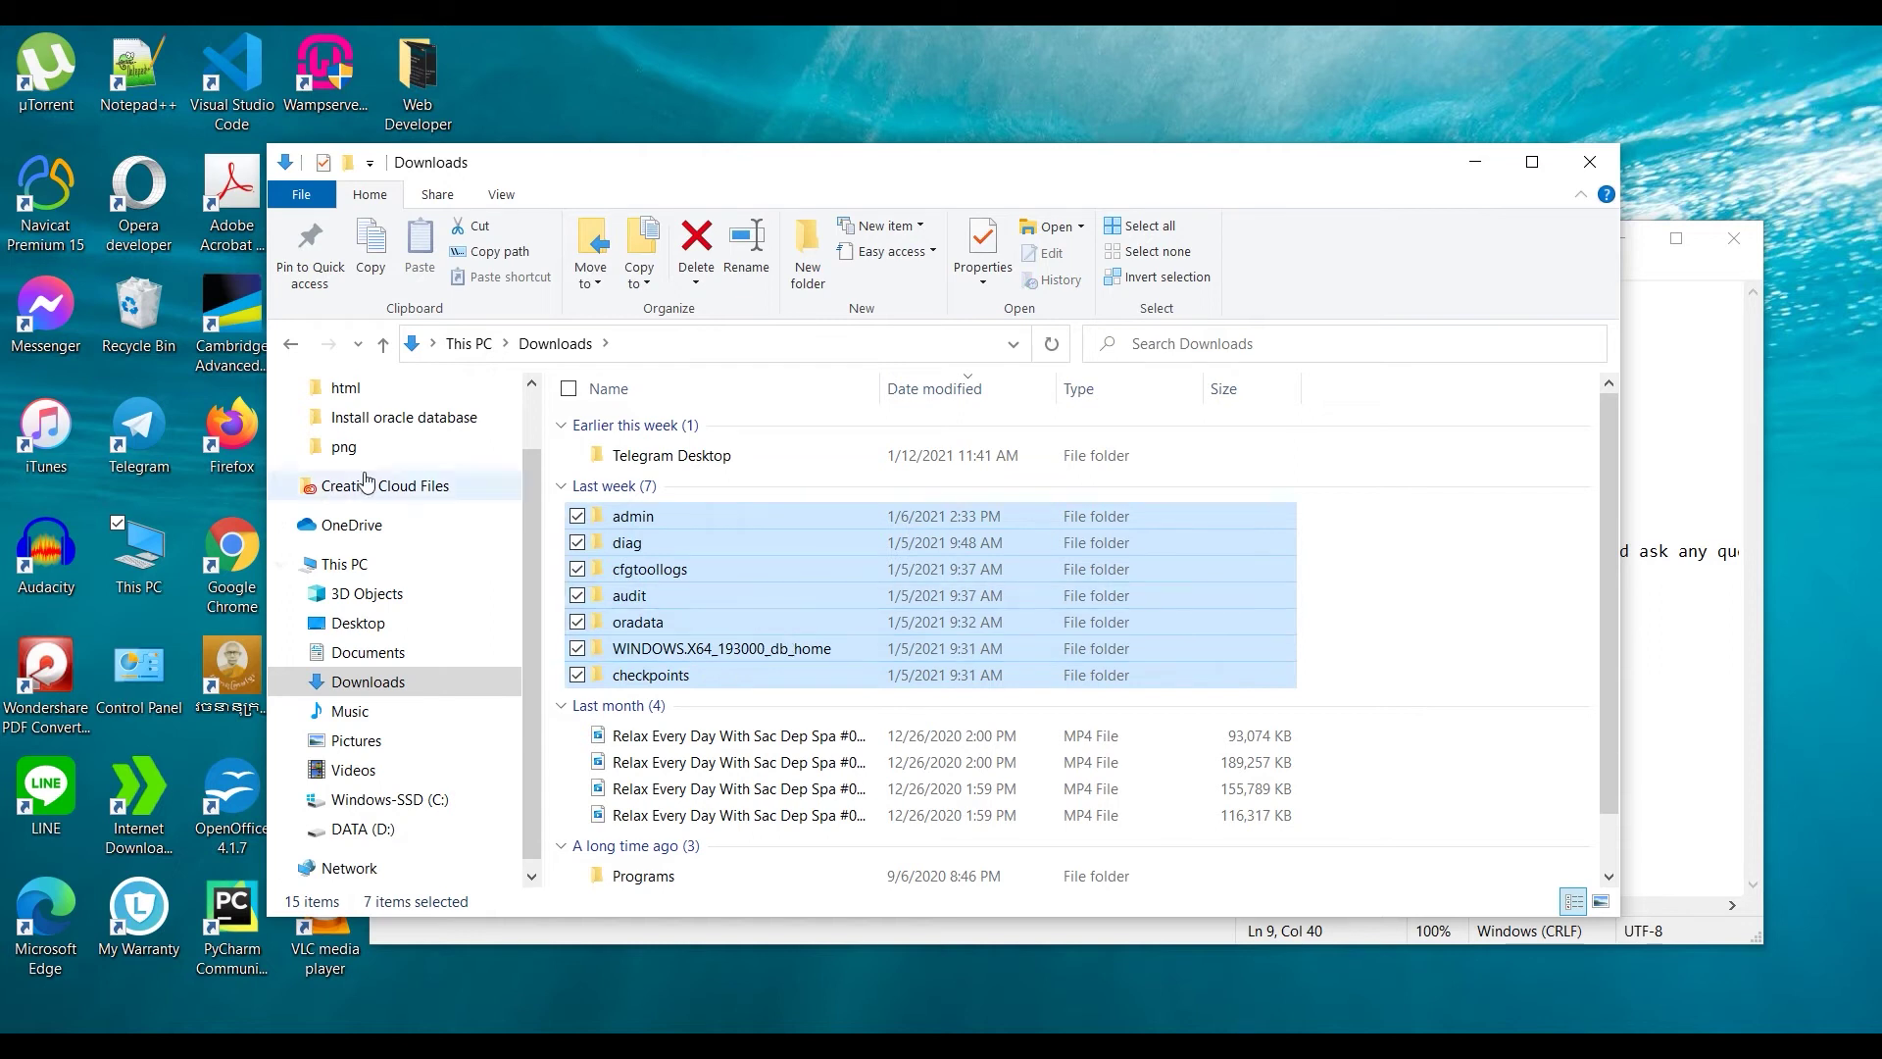
click(292, 345)
click(740, 570)
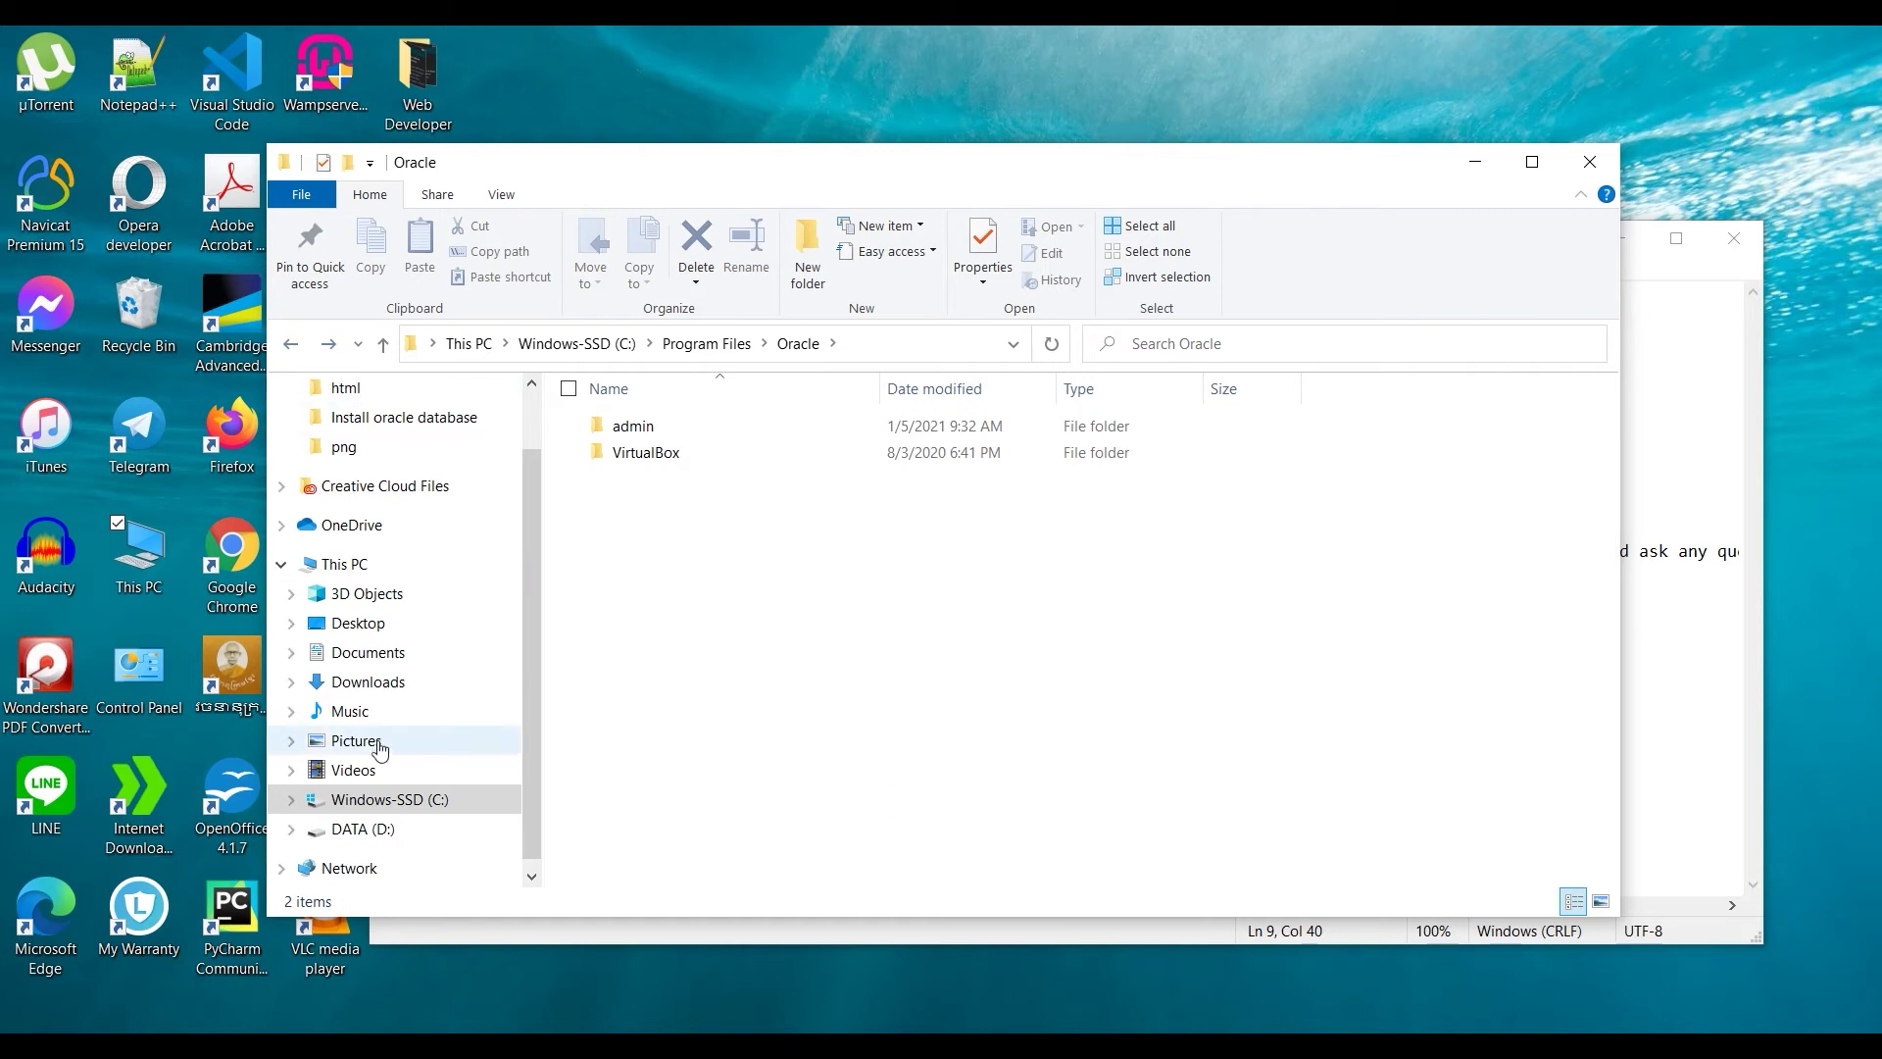
- Delete the Oracle folders from Downloads, including admin, diag and WINDOWS.X64_193000_db_home, skipping folders in use and cancelling where permission is denied
click(378, 682)
drag(549, 500, 698, 686)
right_click(694, 659)
click(742, 952)
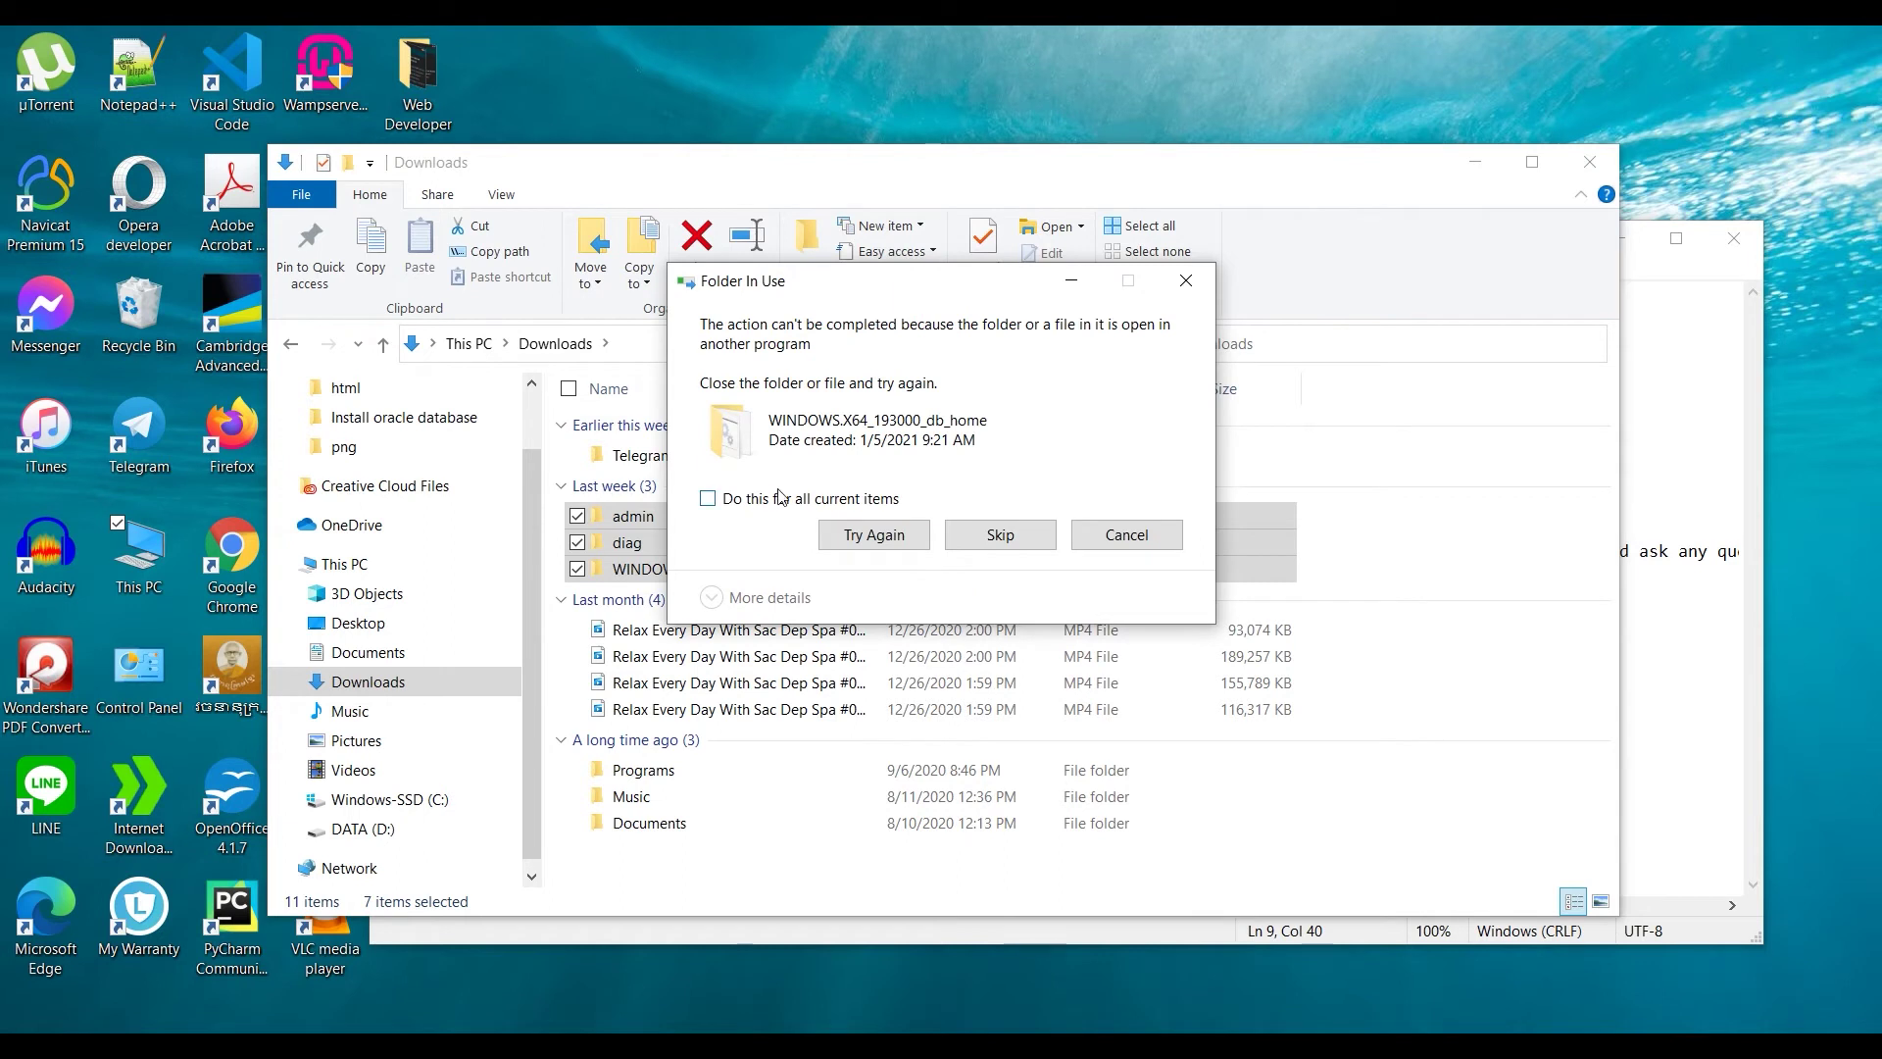
click(980, 544)
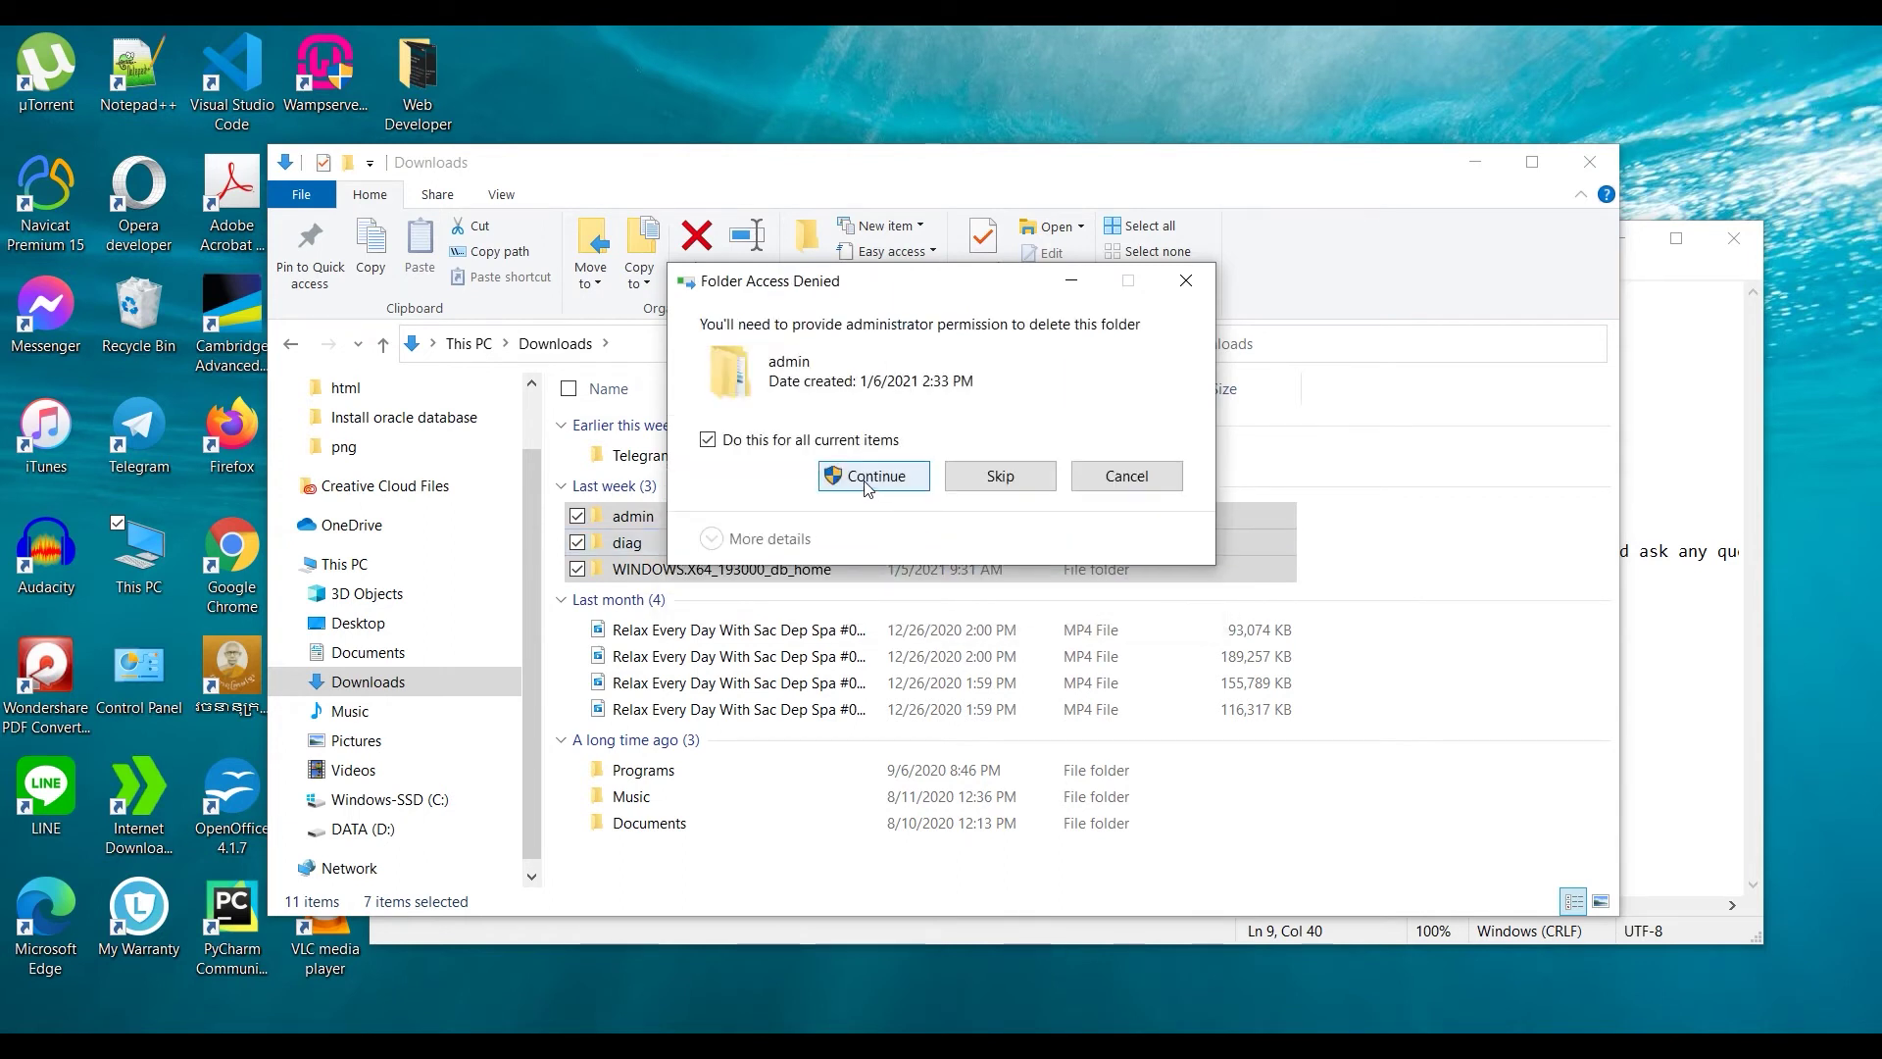
click(866, 482)
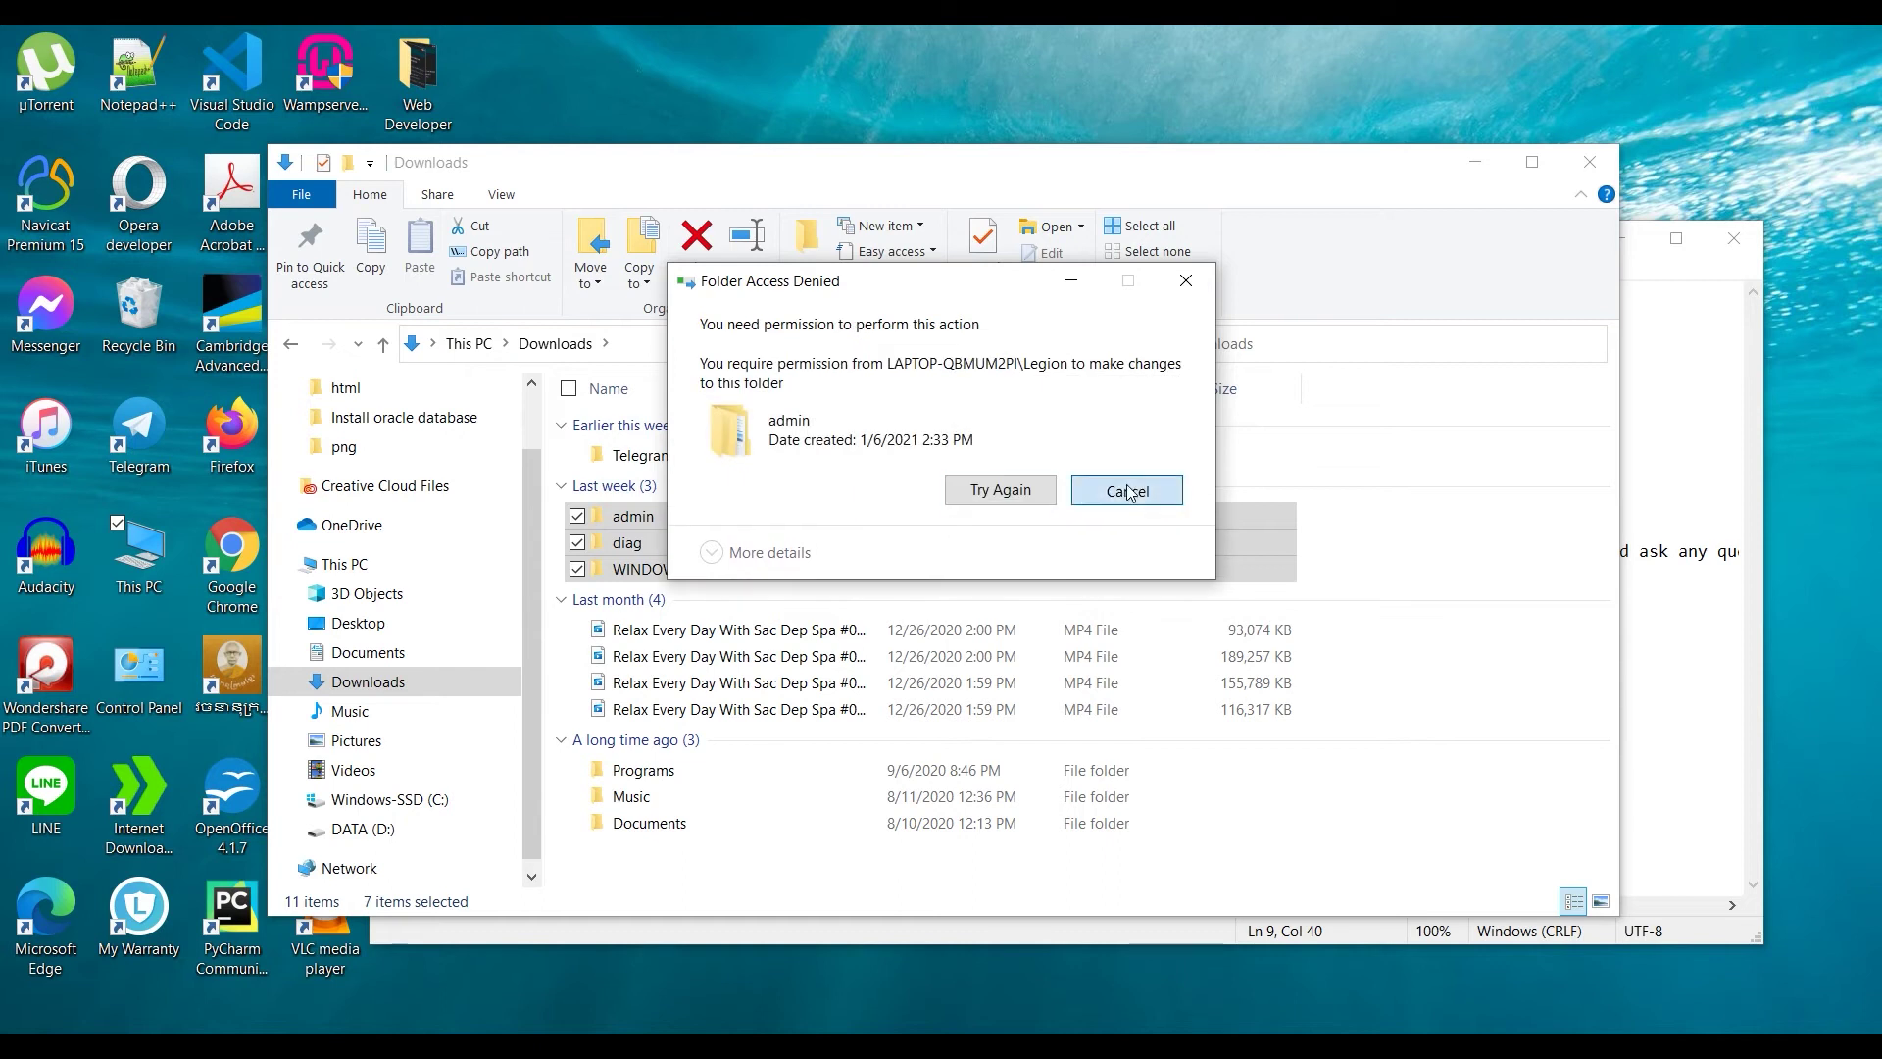
click(1127, 490)
- Delete everything inside the diag folder in Downloads, skipping the oramts folder that is in use
double_click(756, 546)
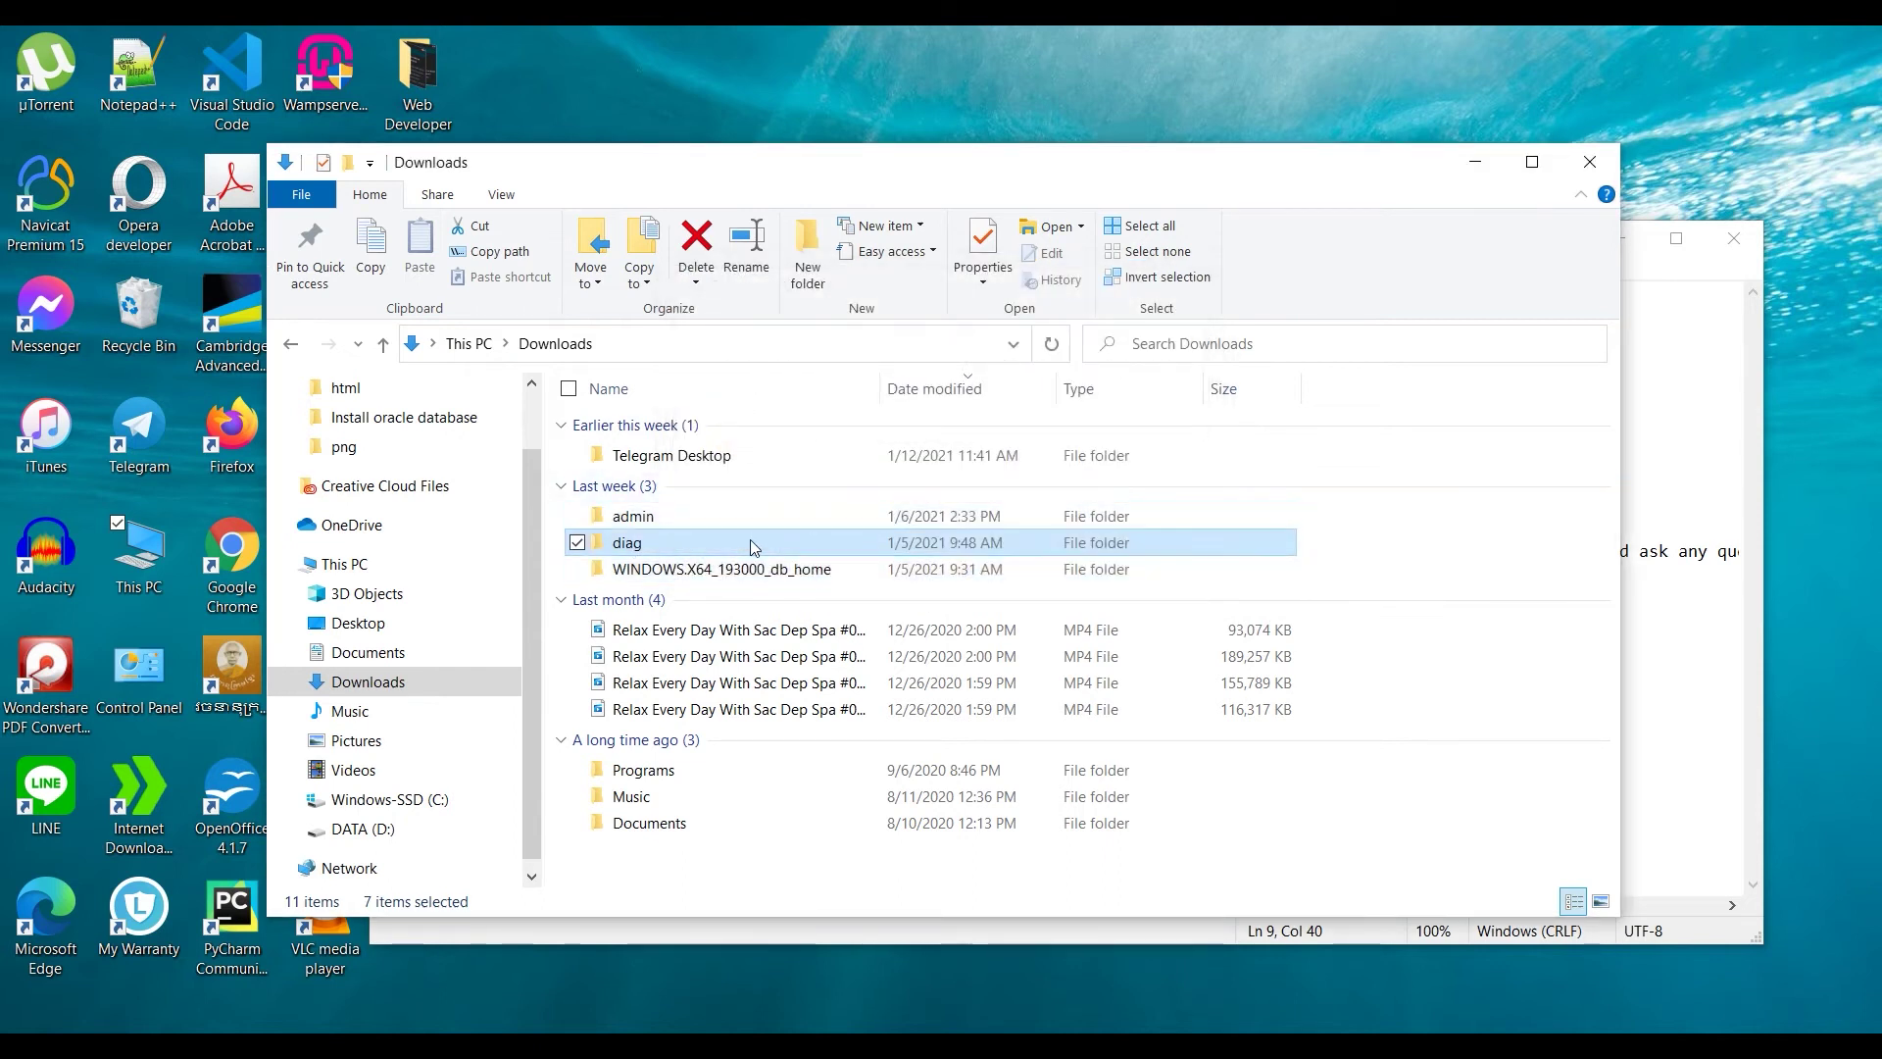
key(ctrl+a)
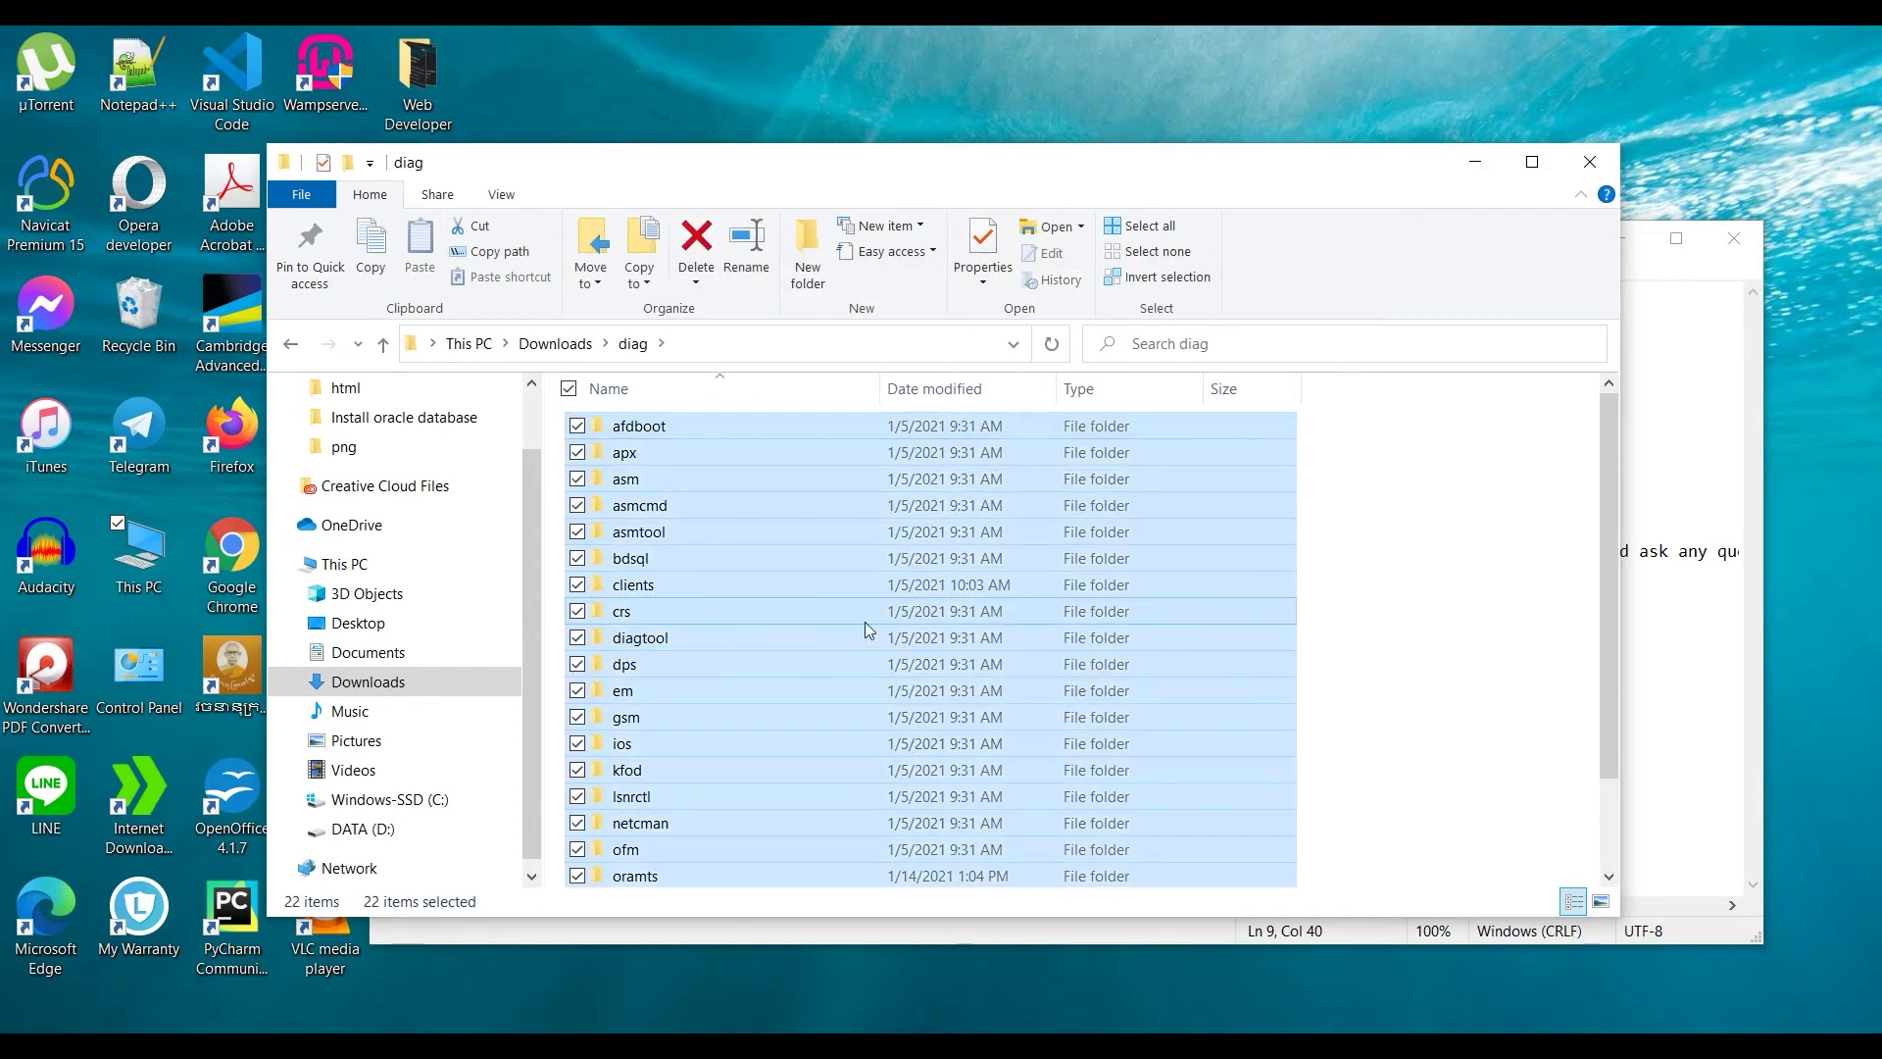
right_click(869, 631)
click(932, 535)
scroll(937, 549, down, 2)
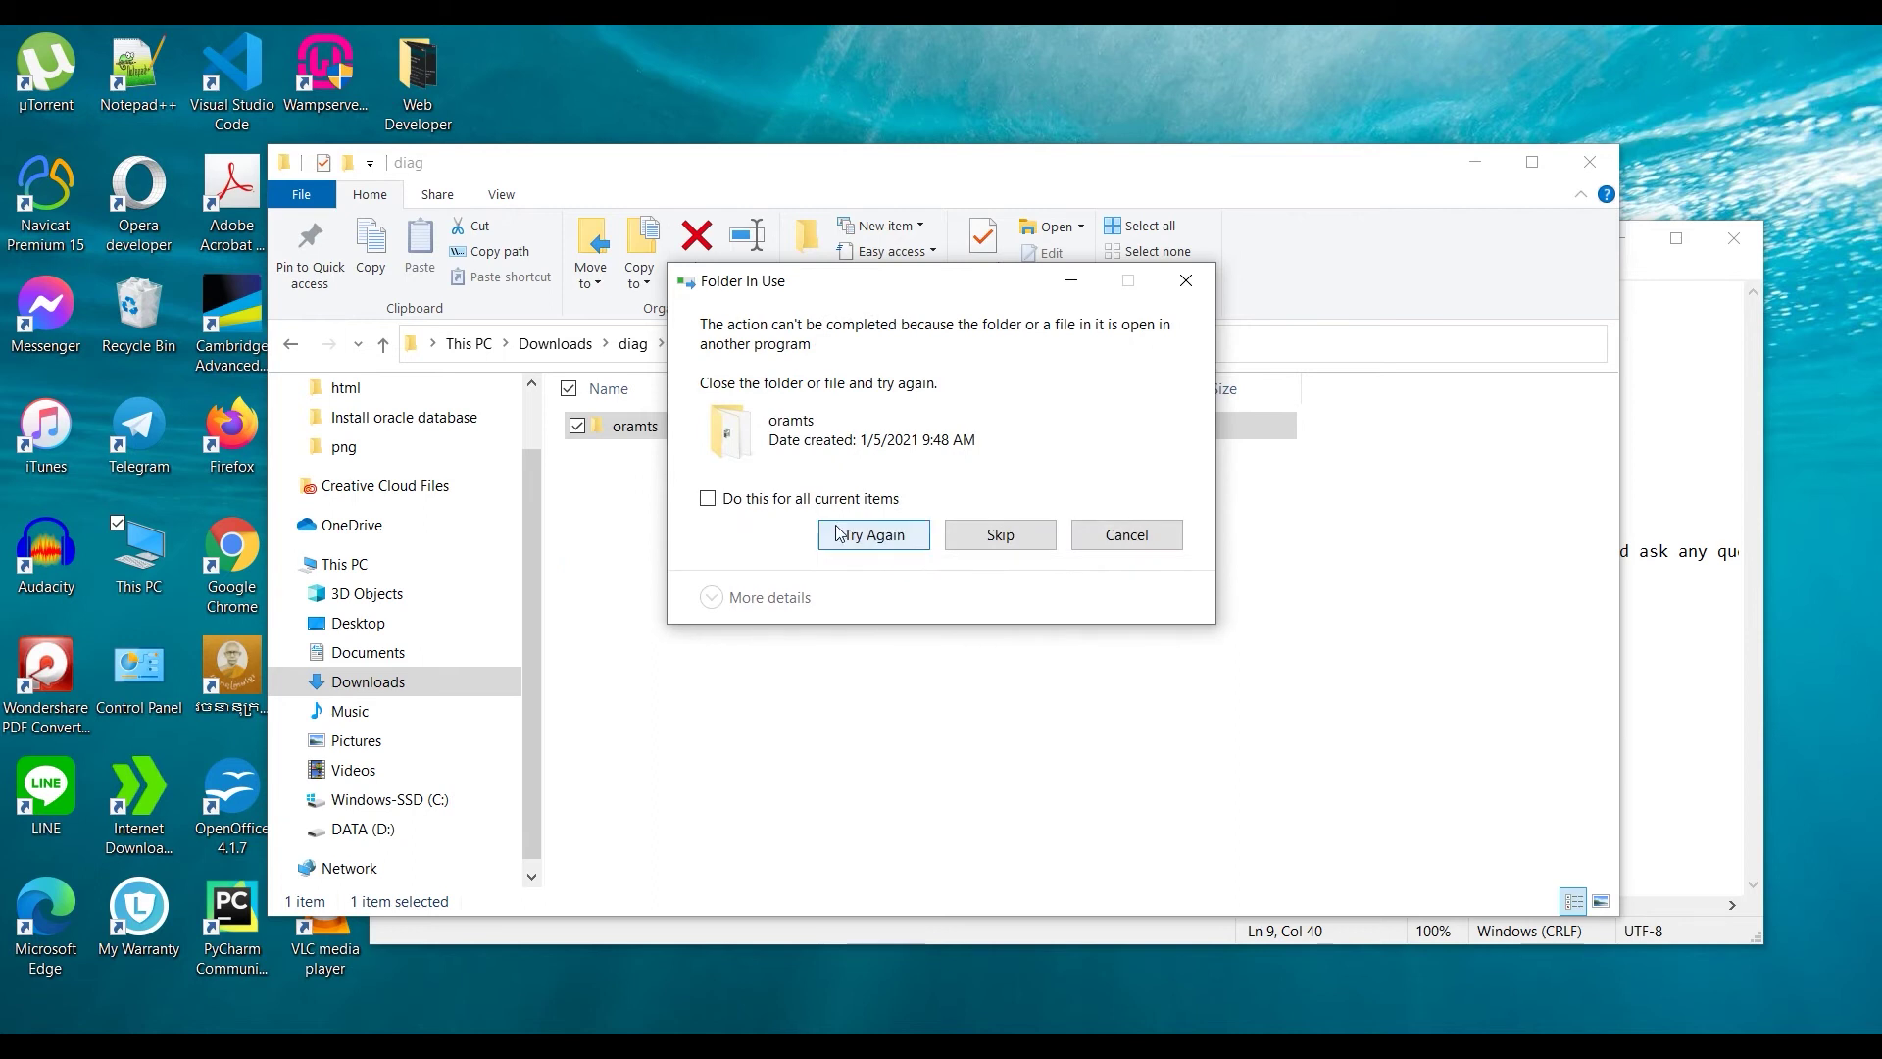
click(1004, 538)
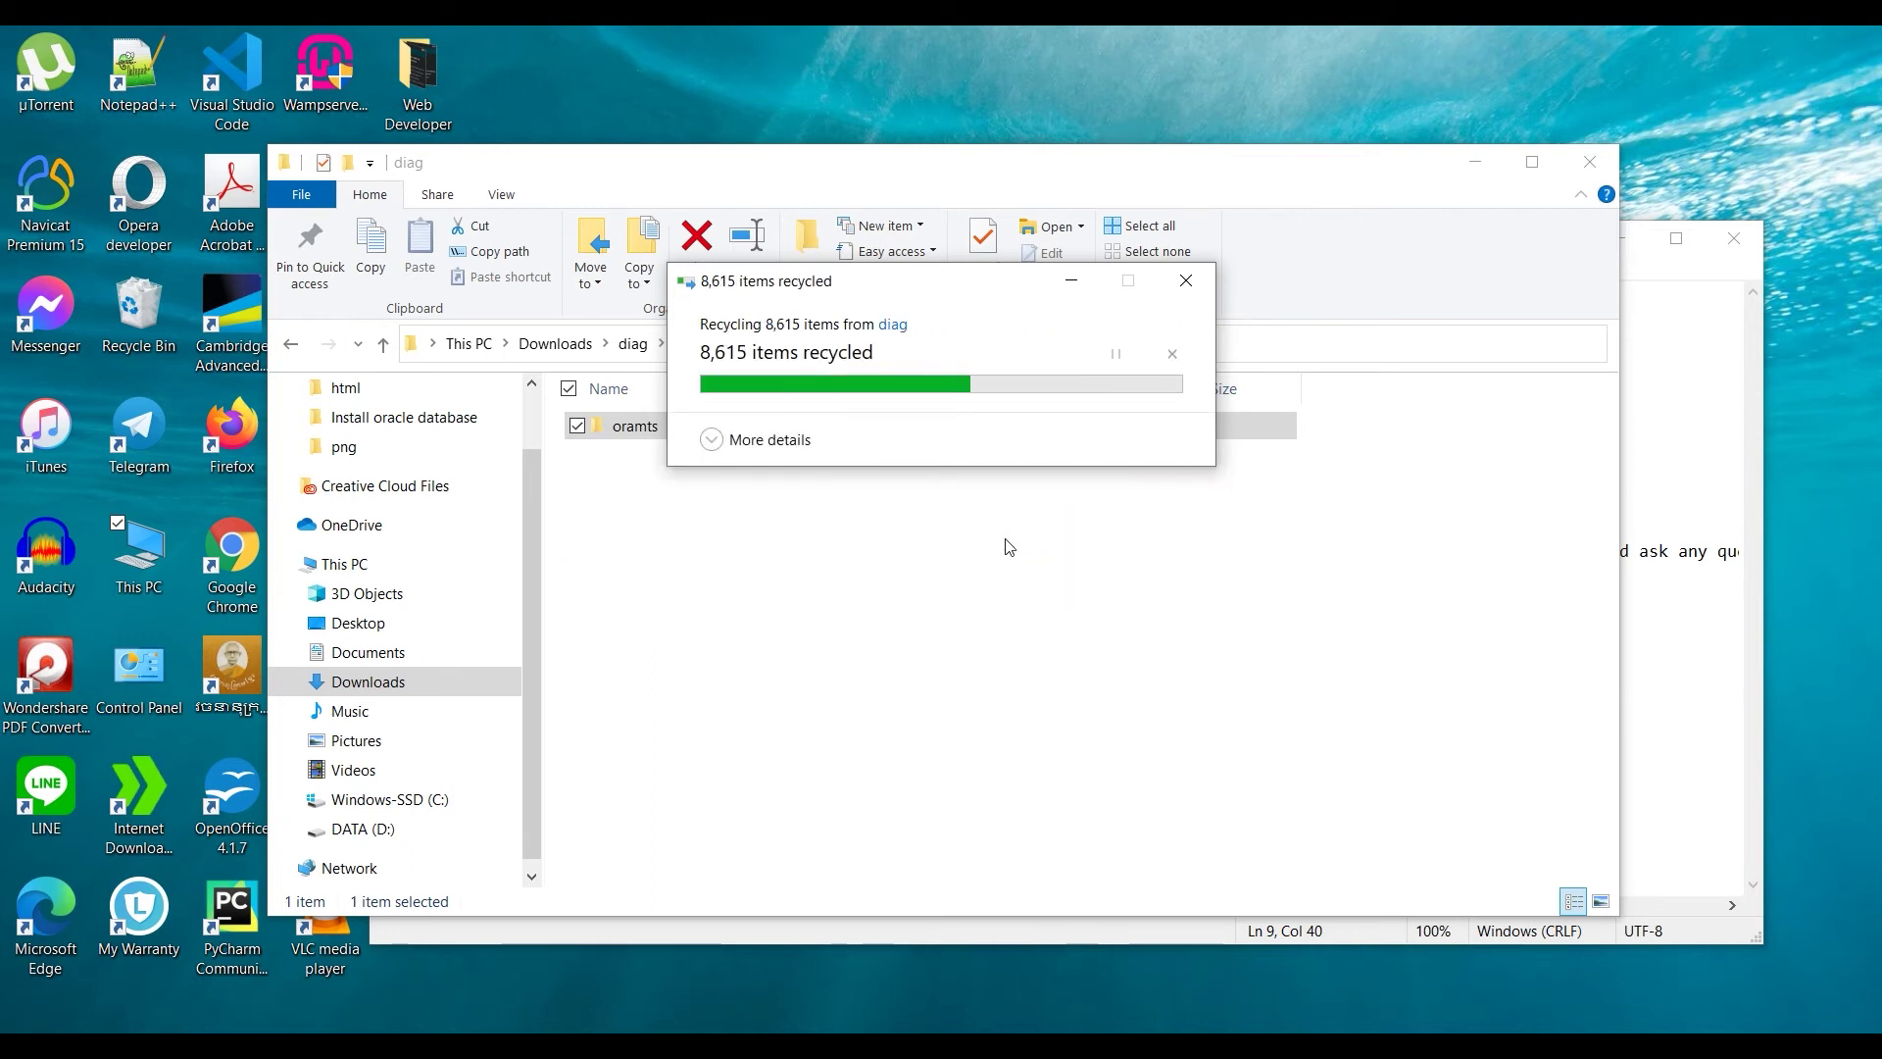
- Delete all trace files in the oramts folder inside diag, skipping any file in use
double_click(728, 438)
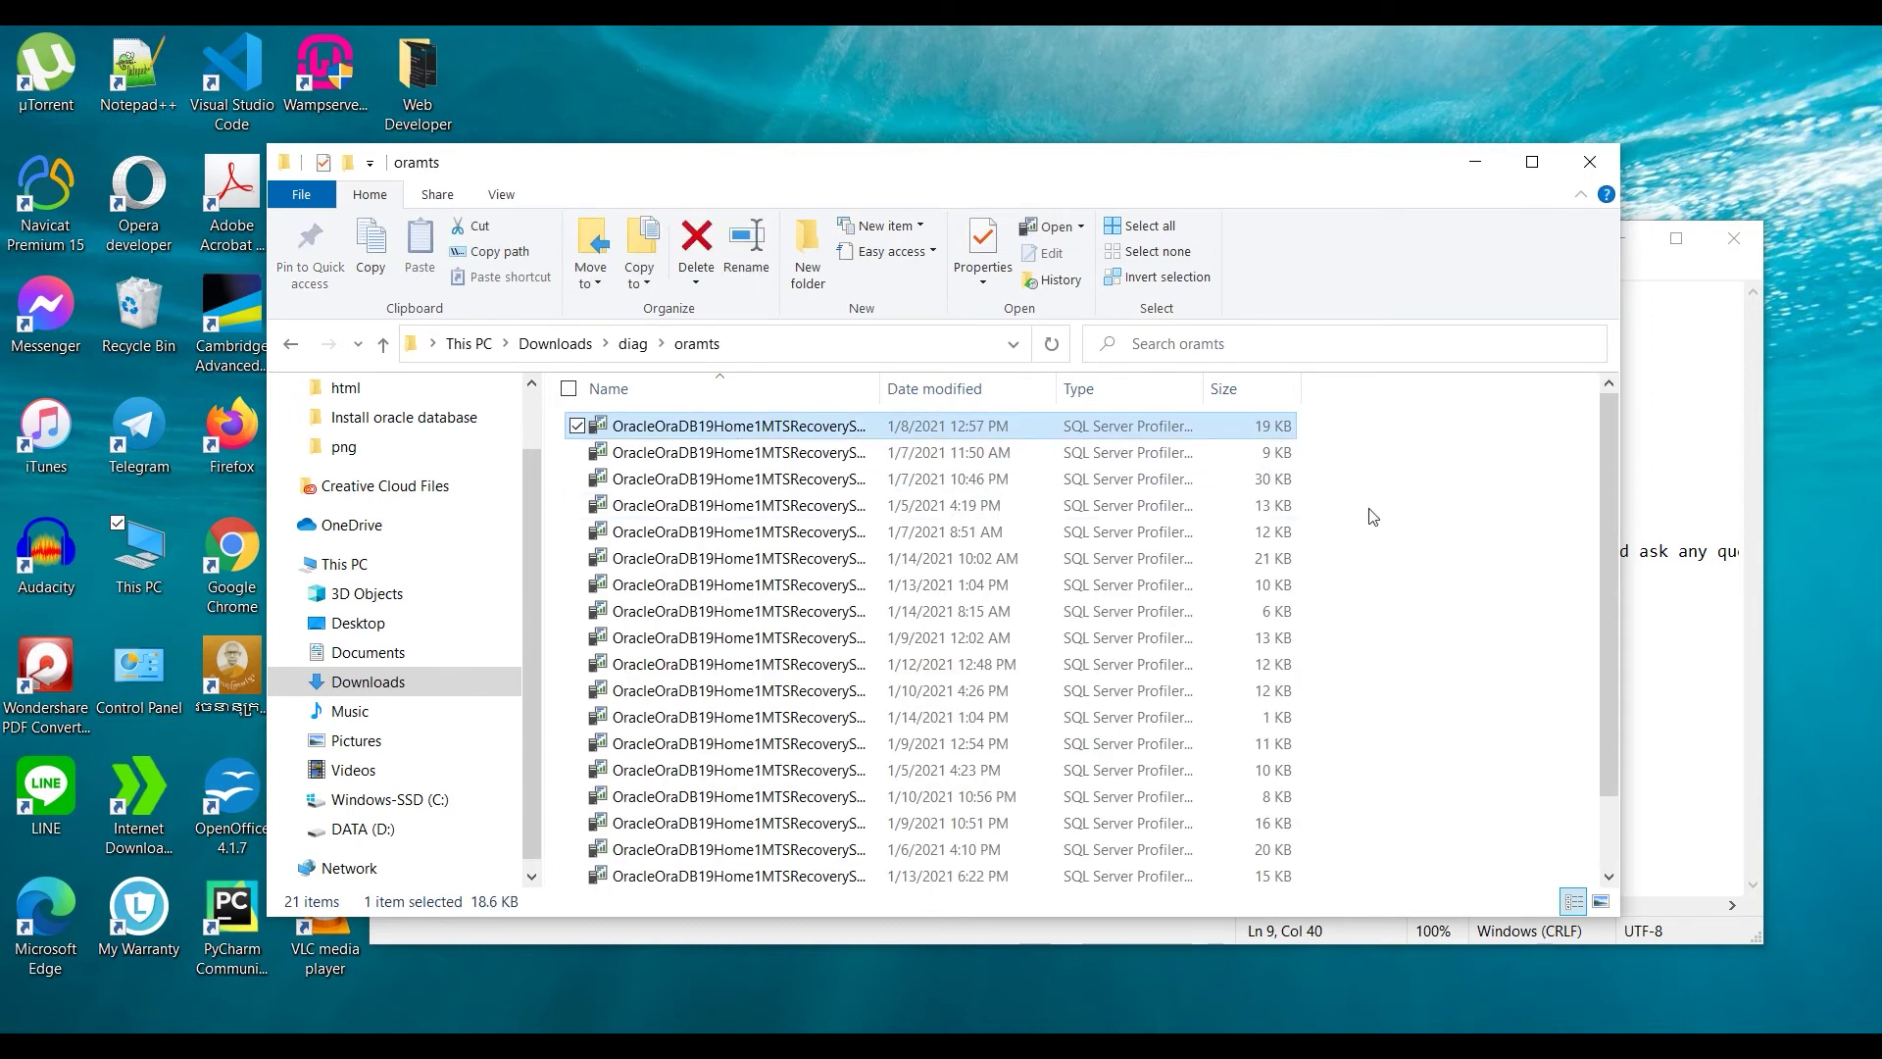
key(ctrl+a)
right_click(1021, 632)
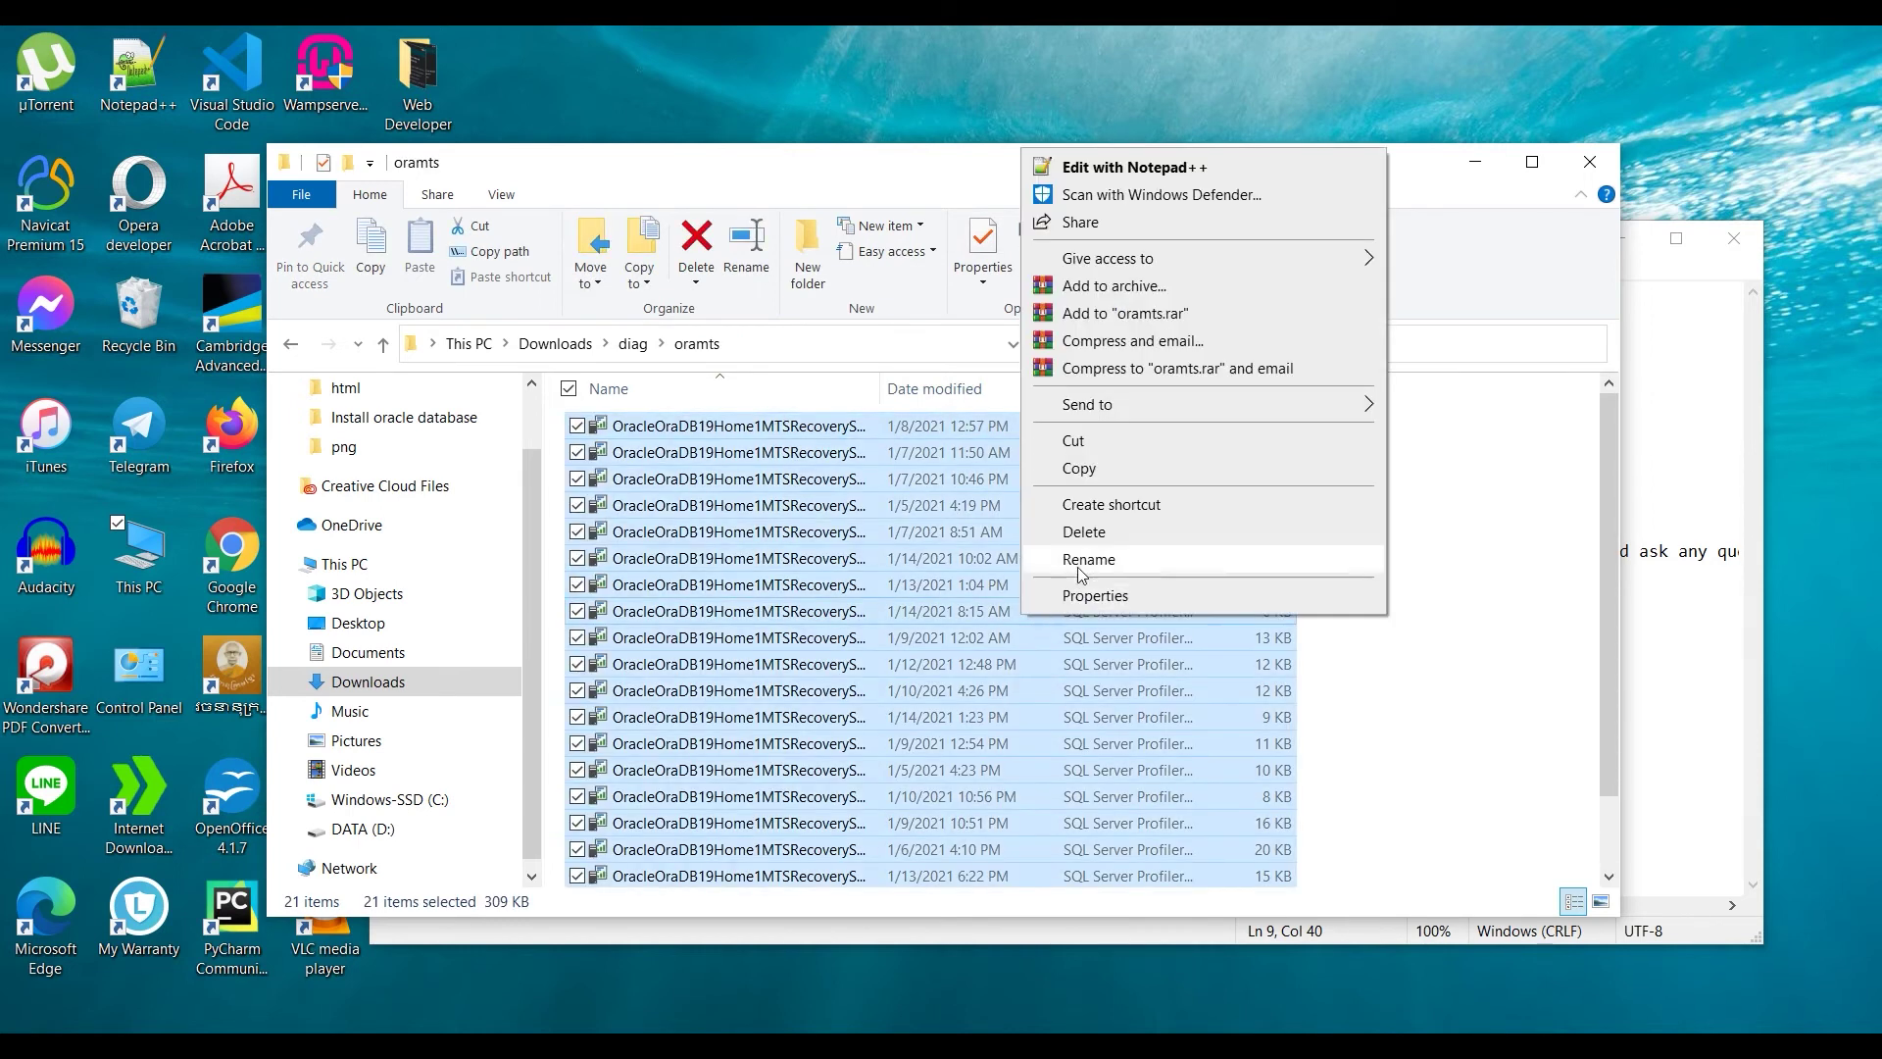
click(1029, 535)
click(811, 516)
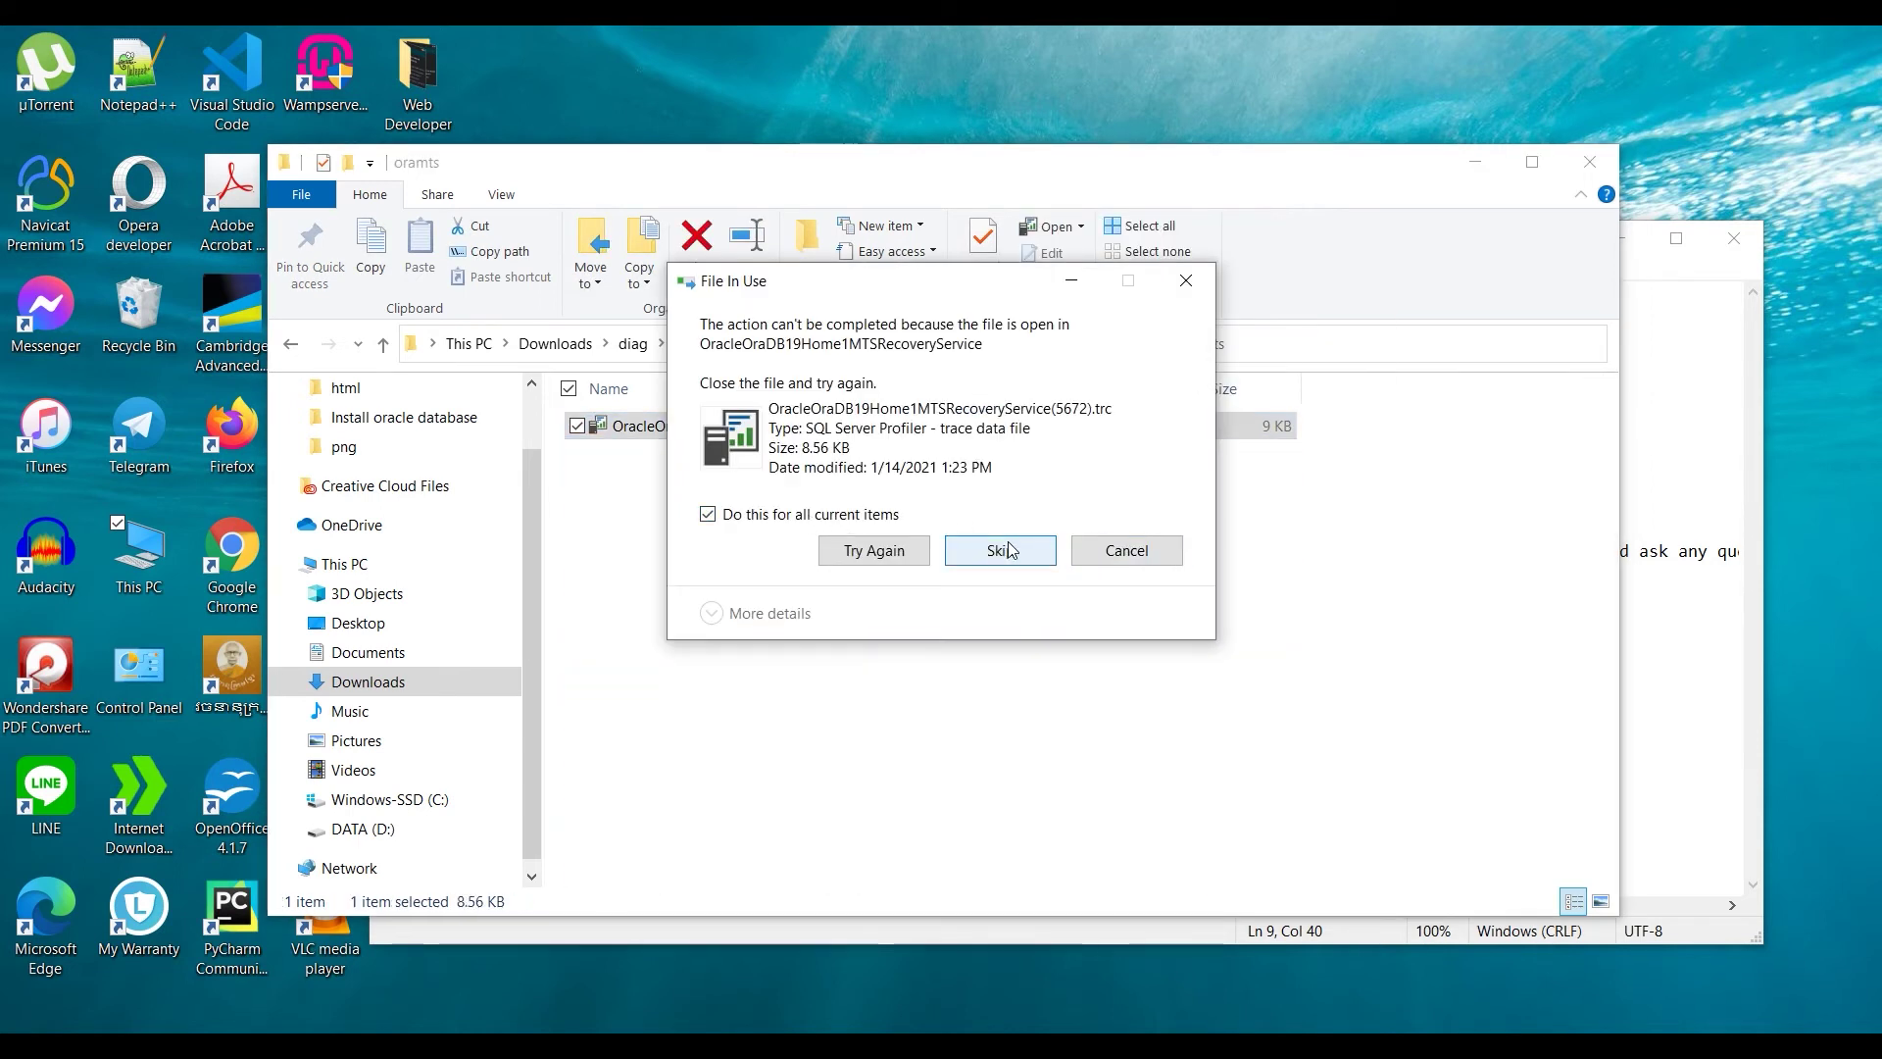
click(1007, 548)
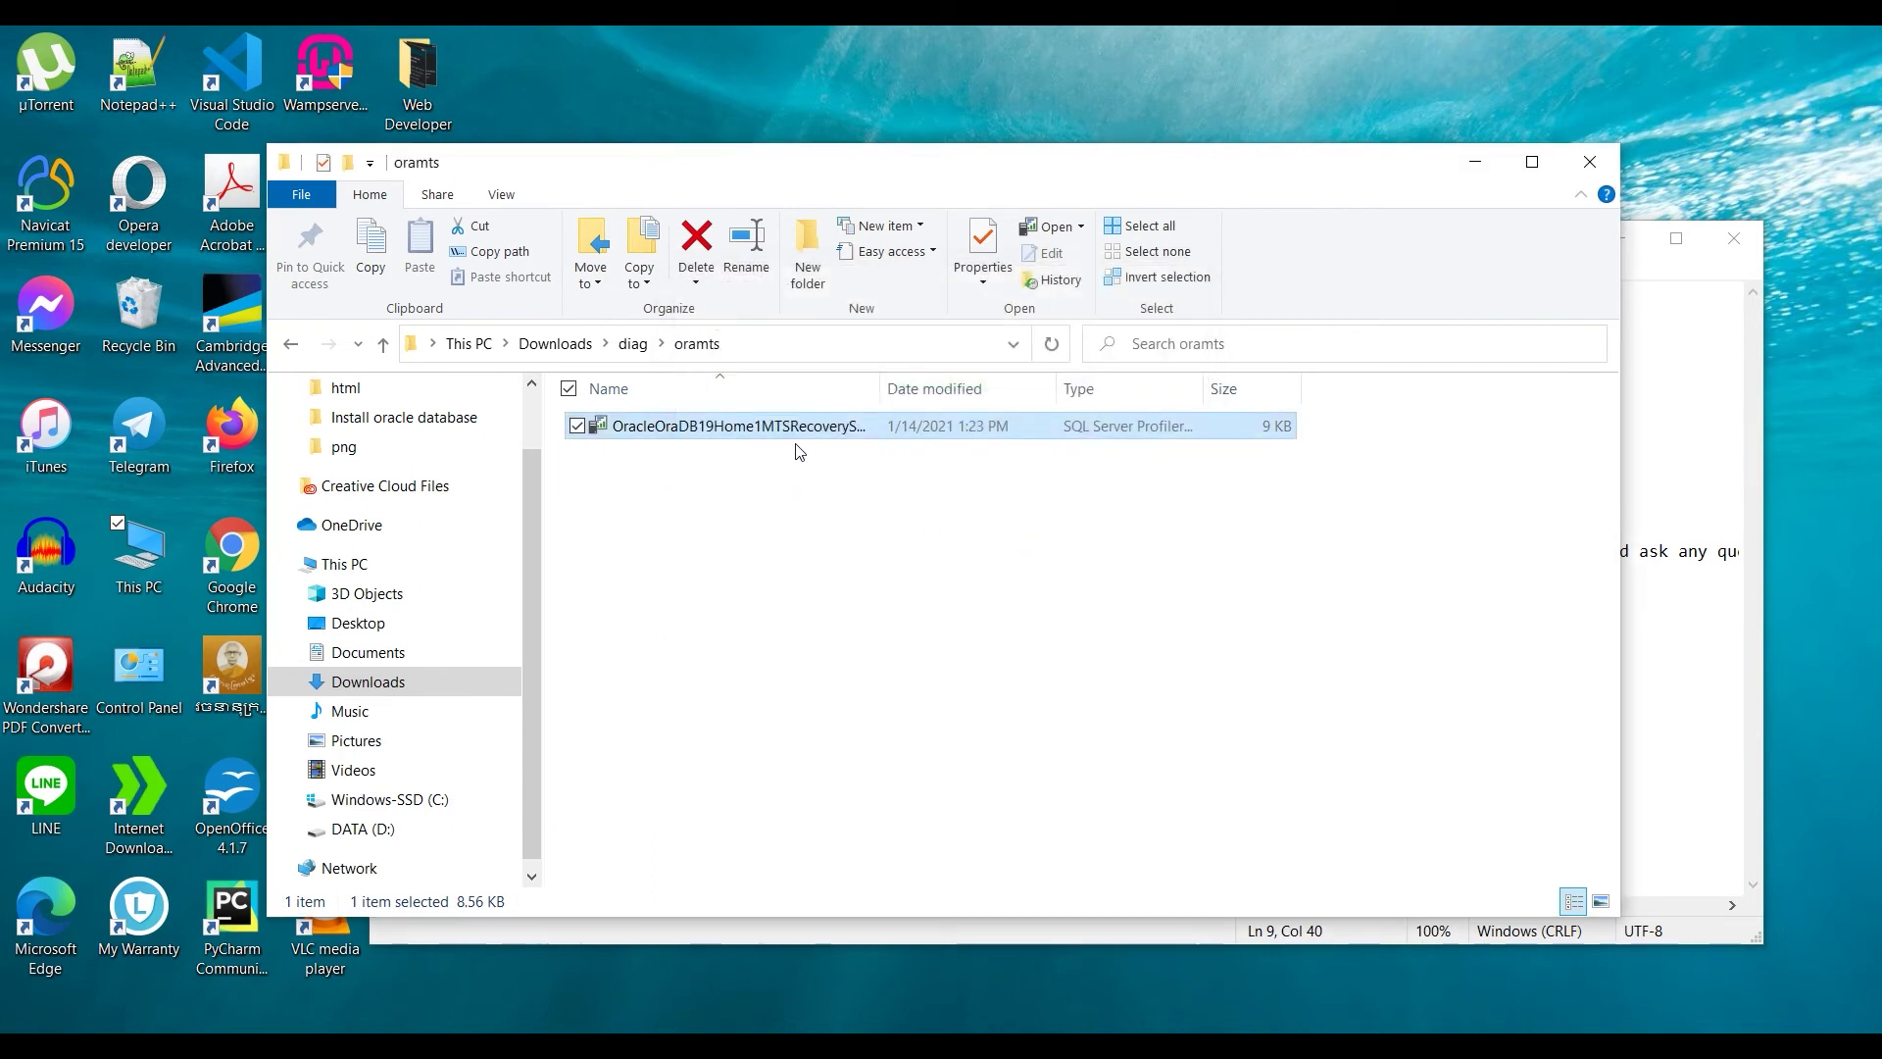
- Try again to delete the remaining MTSRecoveryService trace file from oramts, cancel, and return to Downloads
right_click(799, 432)
click(912, 951)
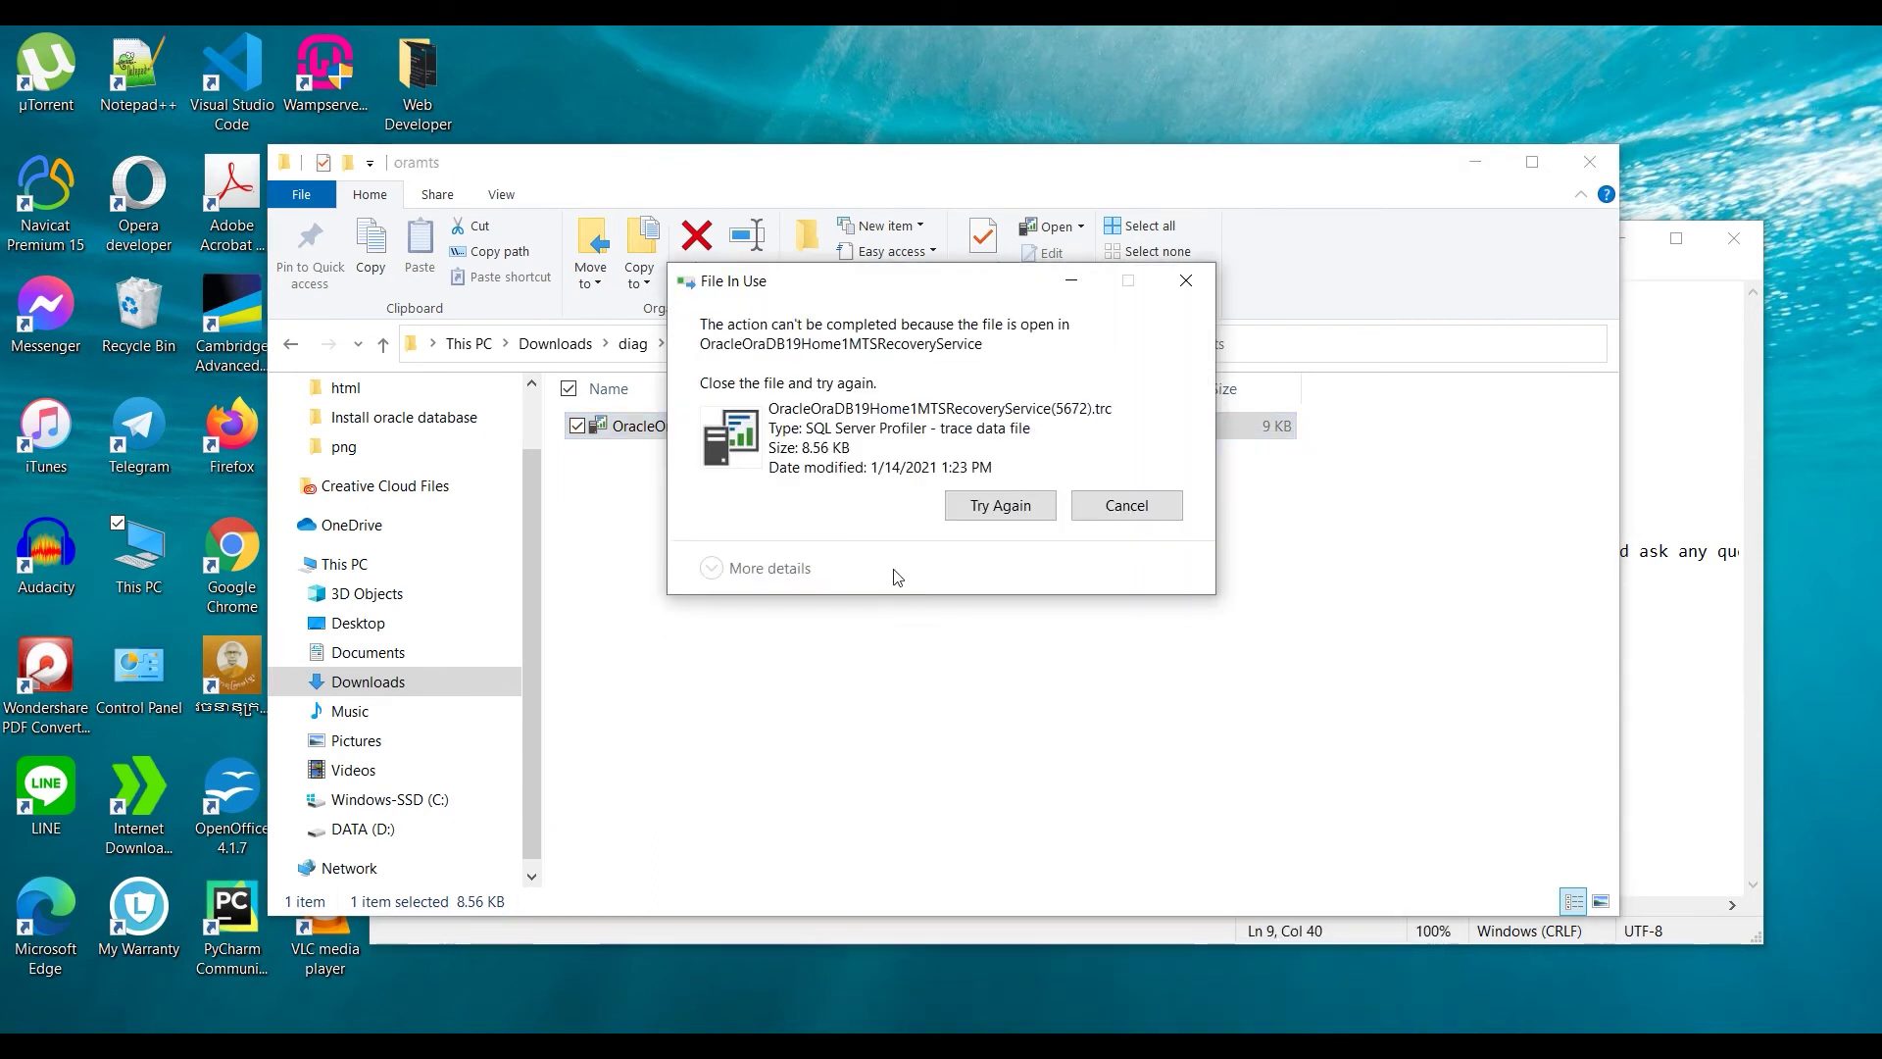
click(1127, 505)
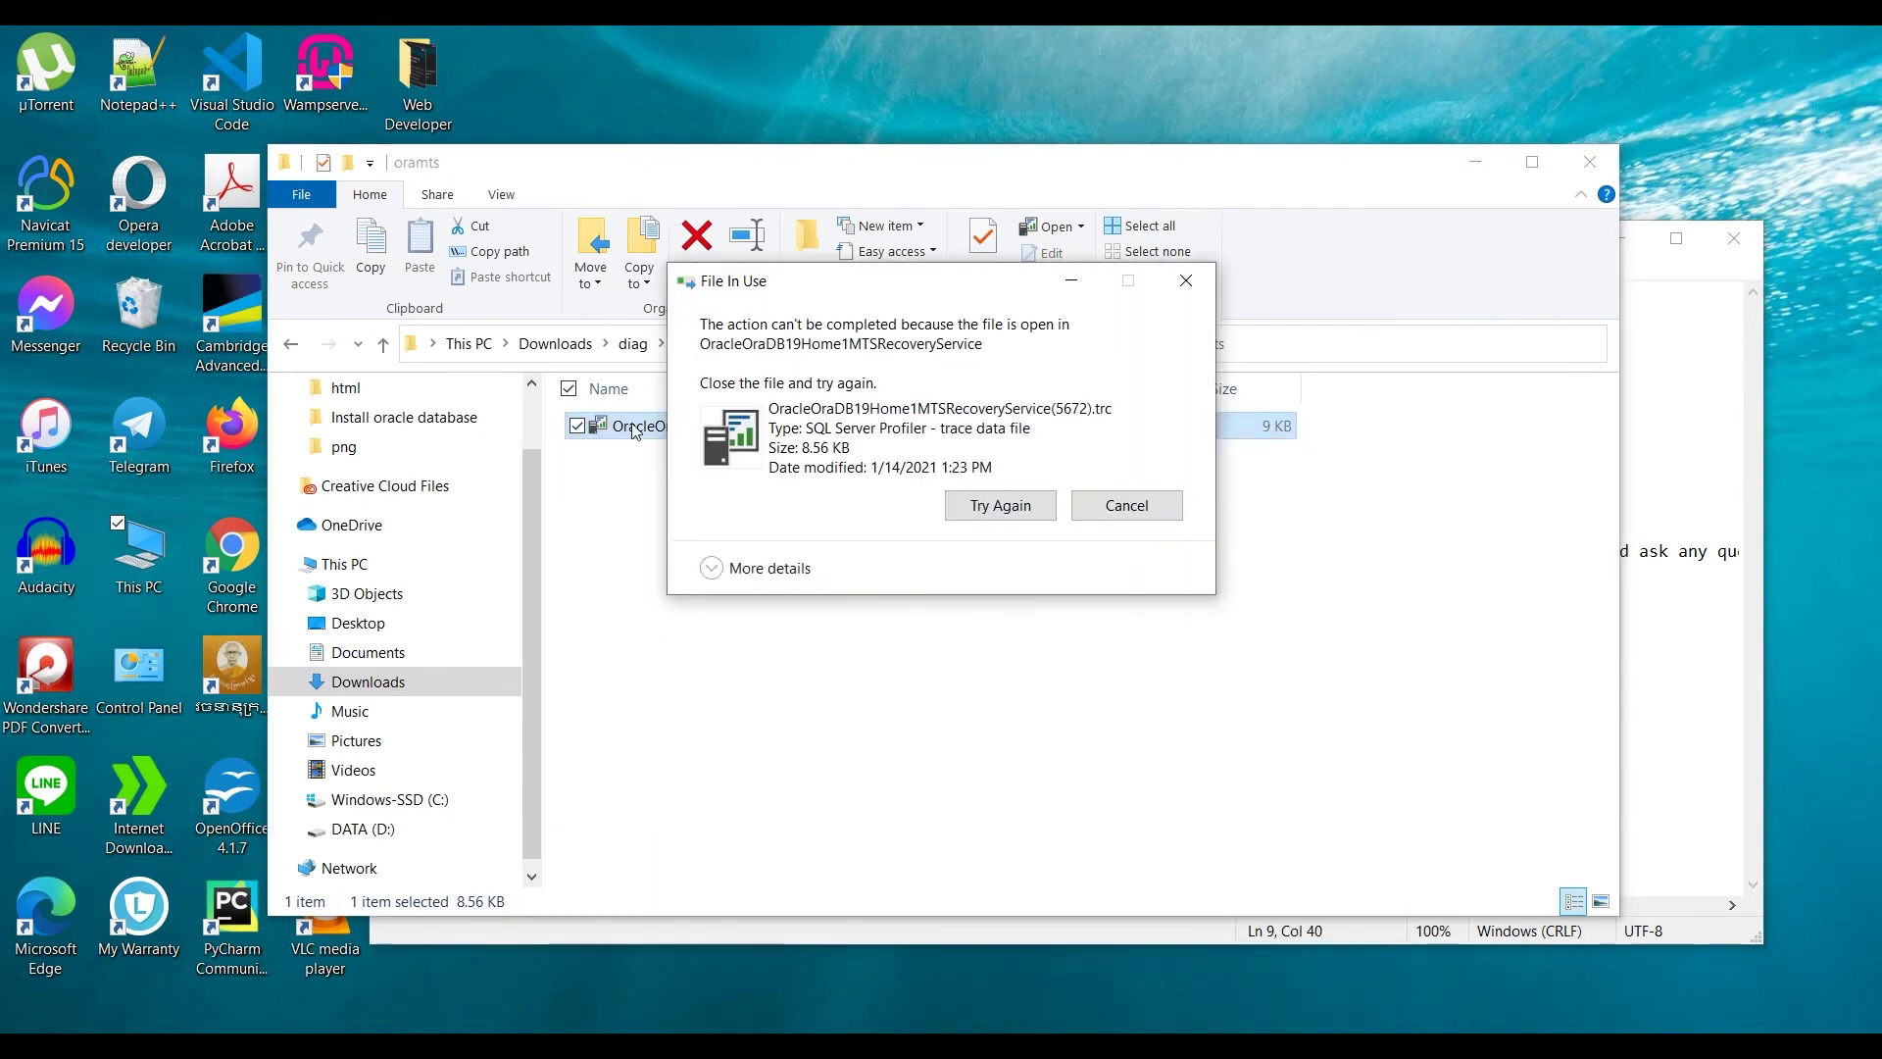
click(291, 345)
click(290, 344)
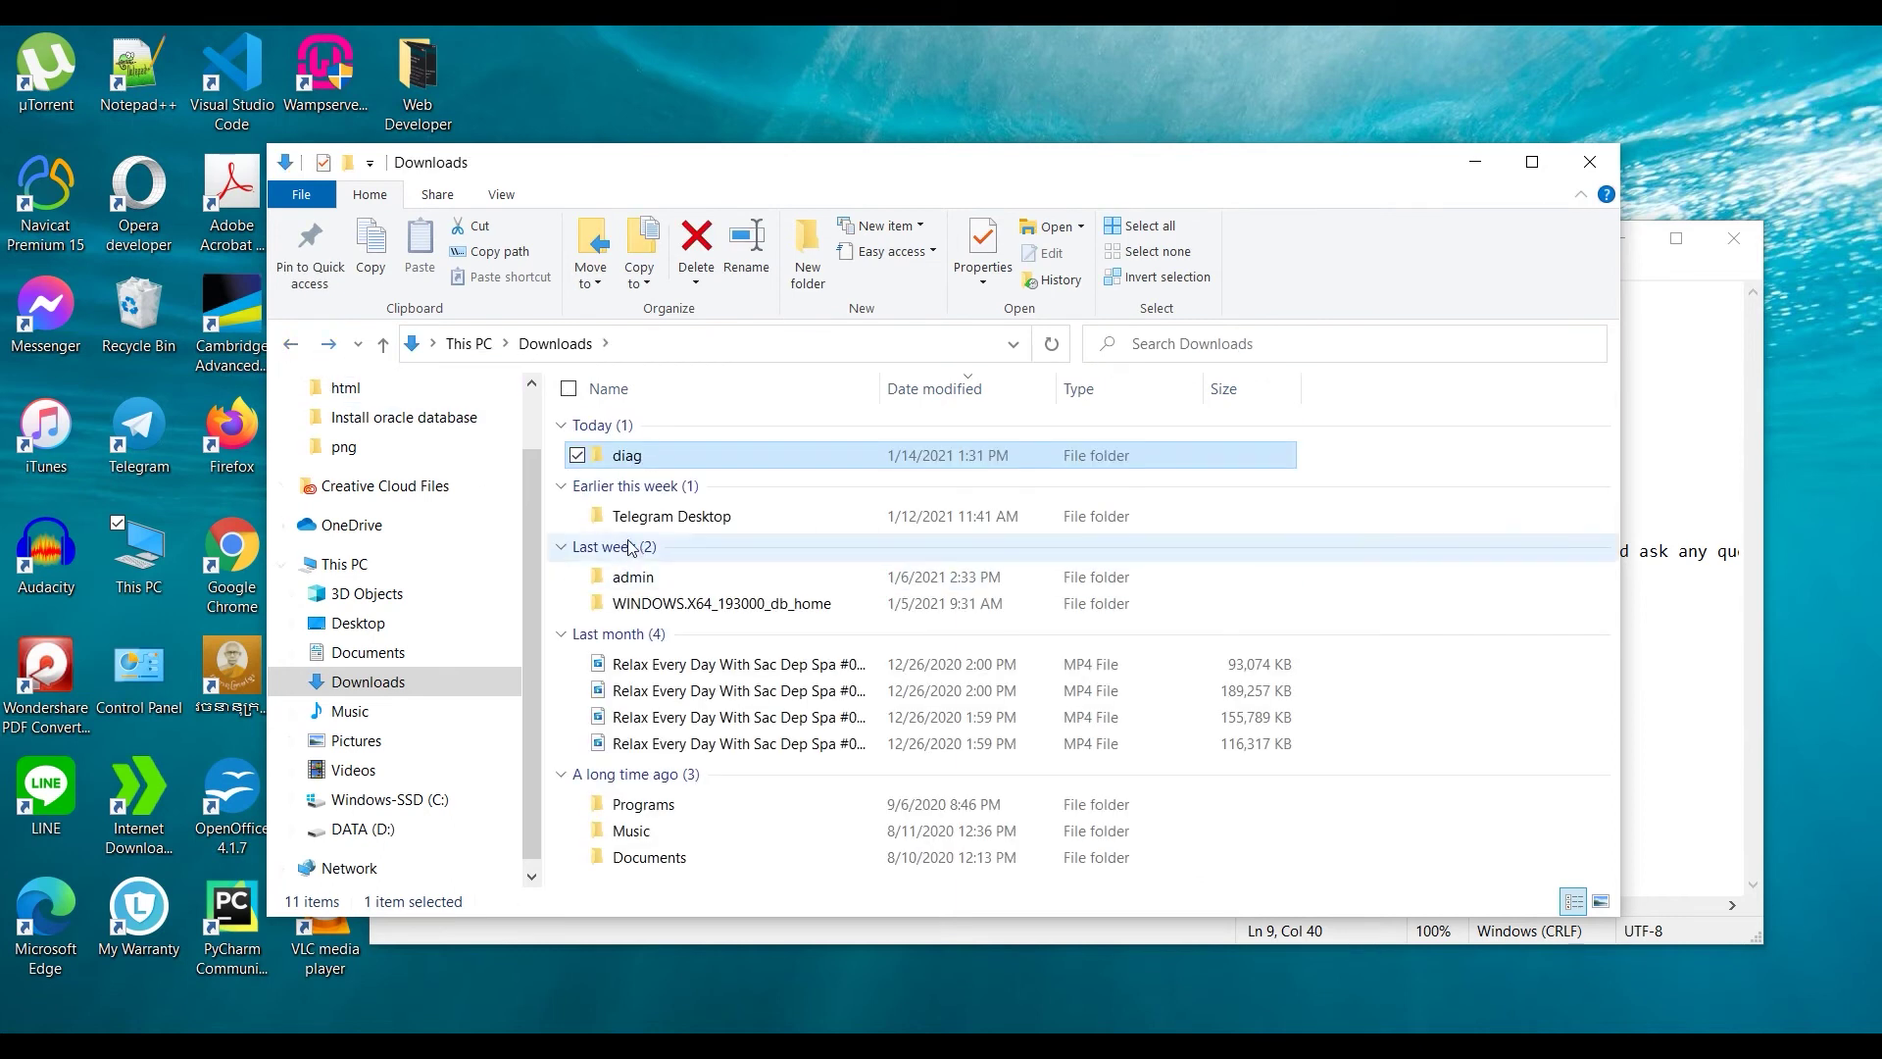
- Delete cwallet.sso from the admin\orcl\xdb_wallet folder in Downloads
double_click(674, 575)
double_click(672, 427)
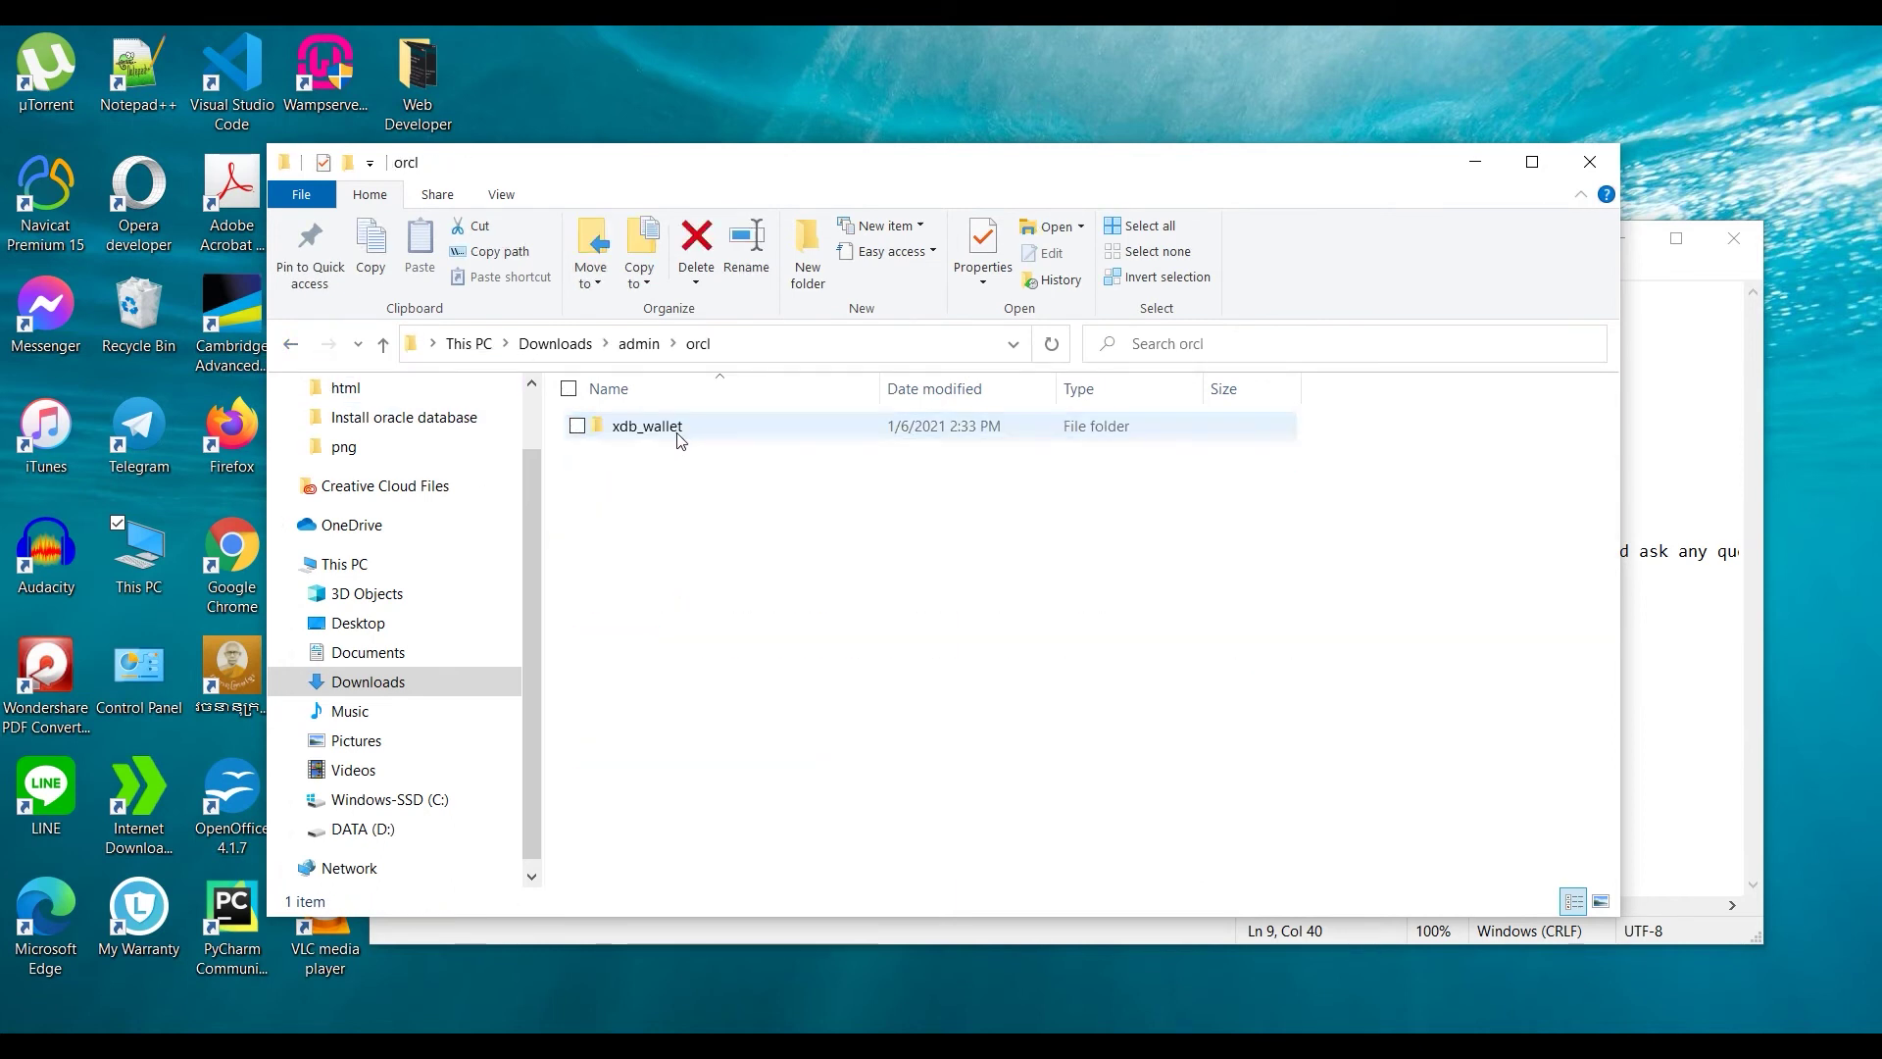
double_click(672, 428)
click(702, 434)
right_click(702, 435)
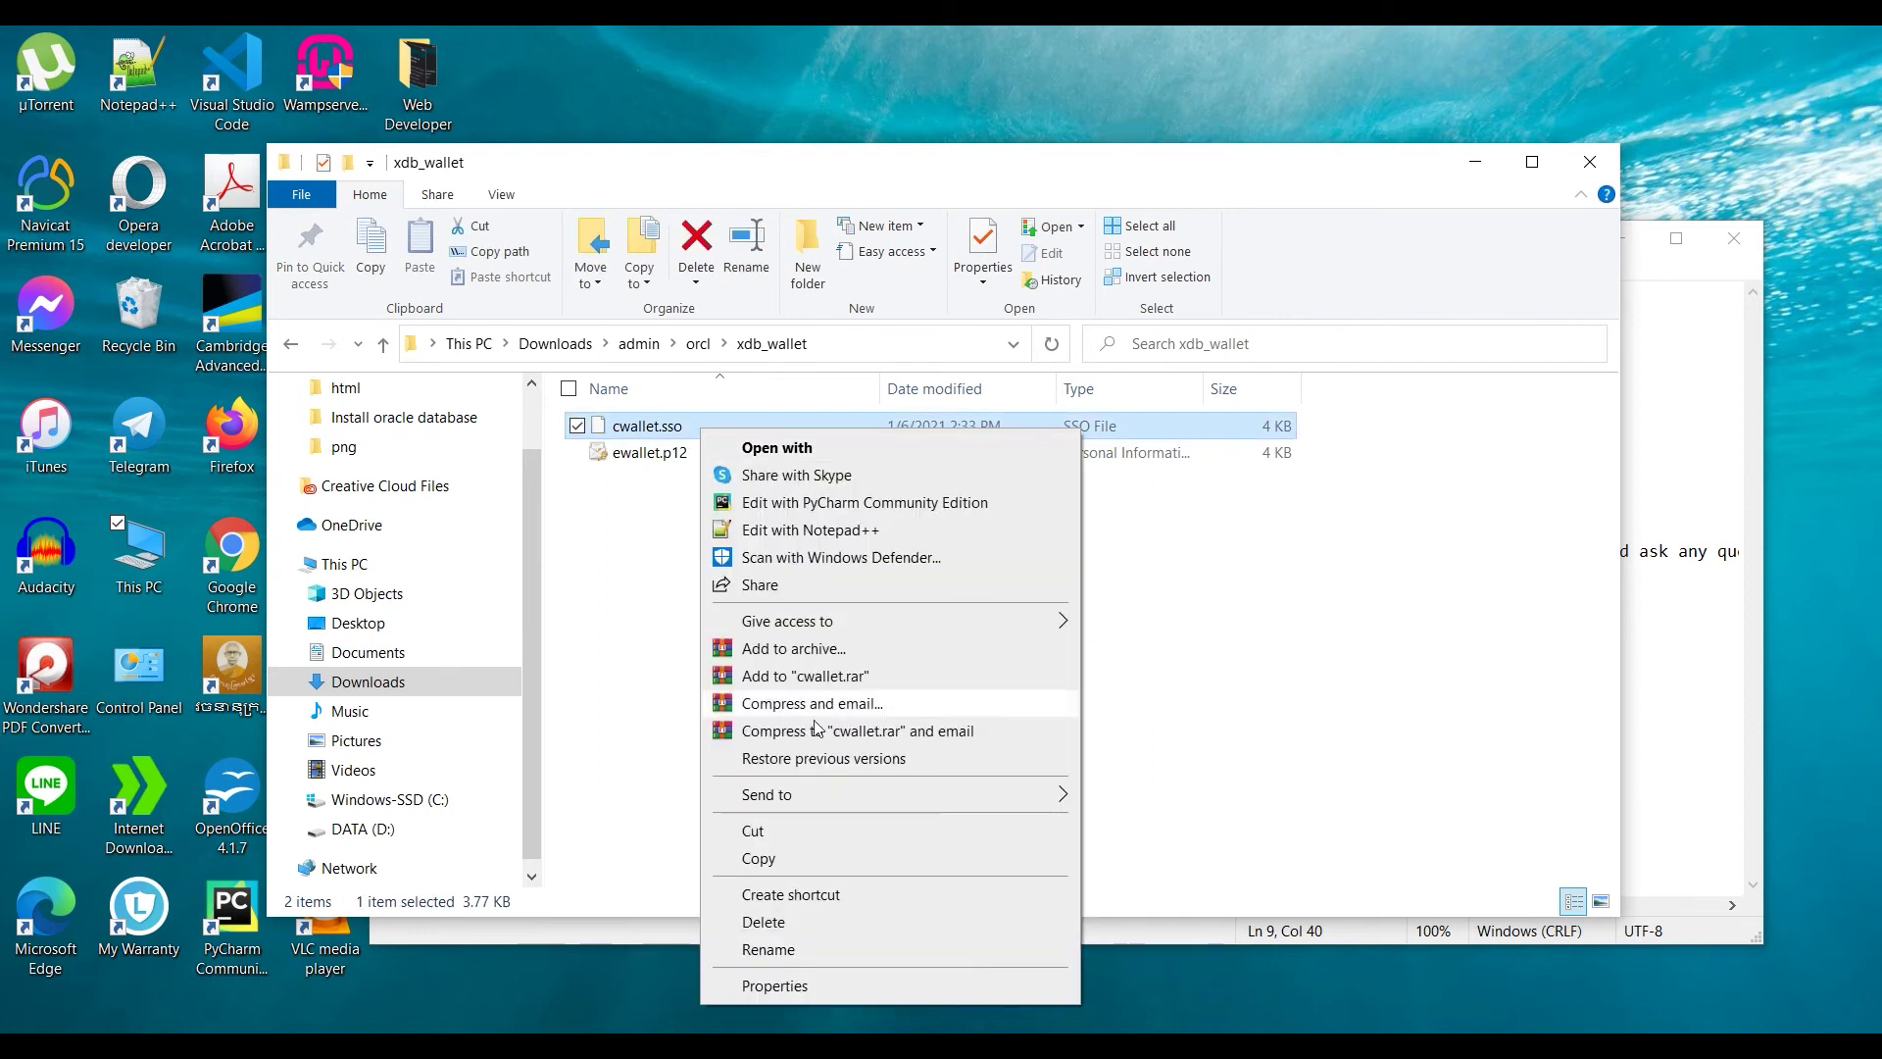
click(814, 924)
- Try to delete ewallet.p12 from xdb_wallet, cancel, and return to Downloads
click(774, 433)
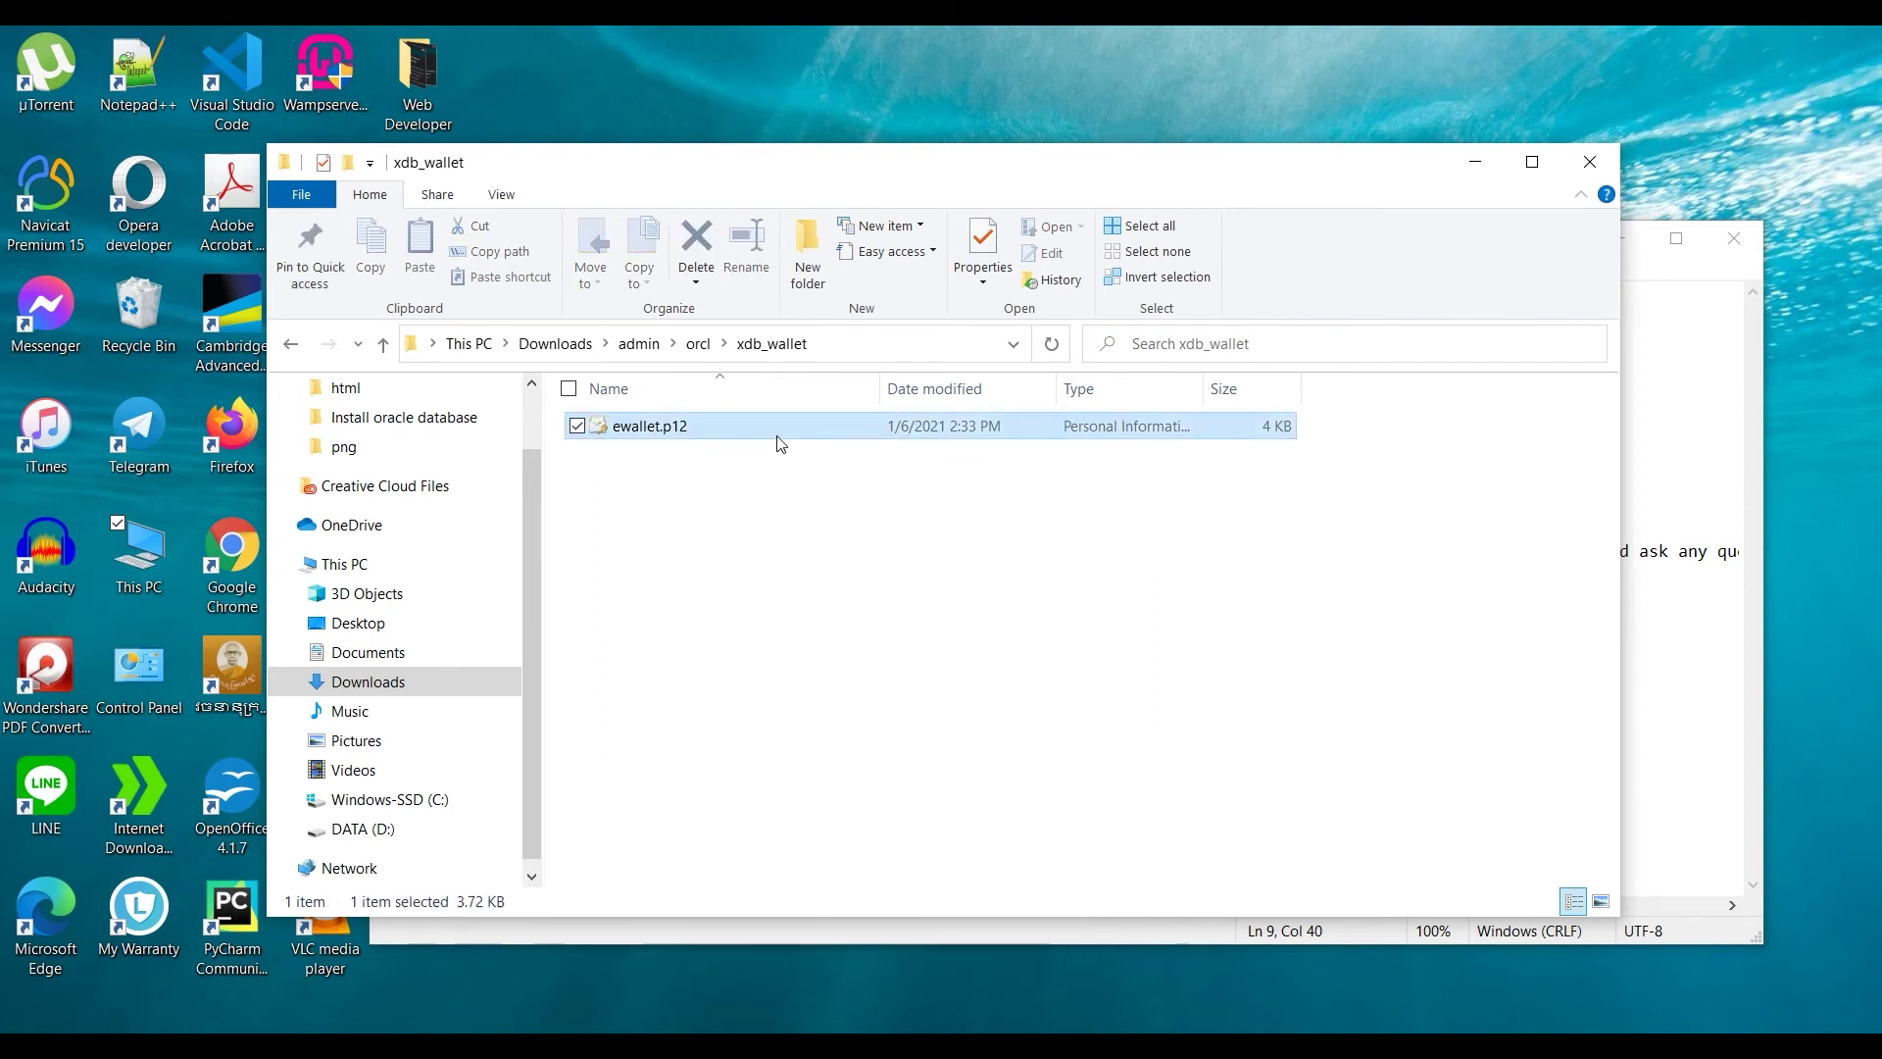
right_click(775, 433)
click(814, 950)
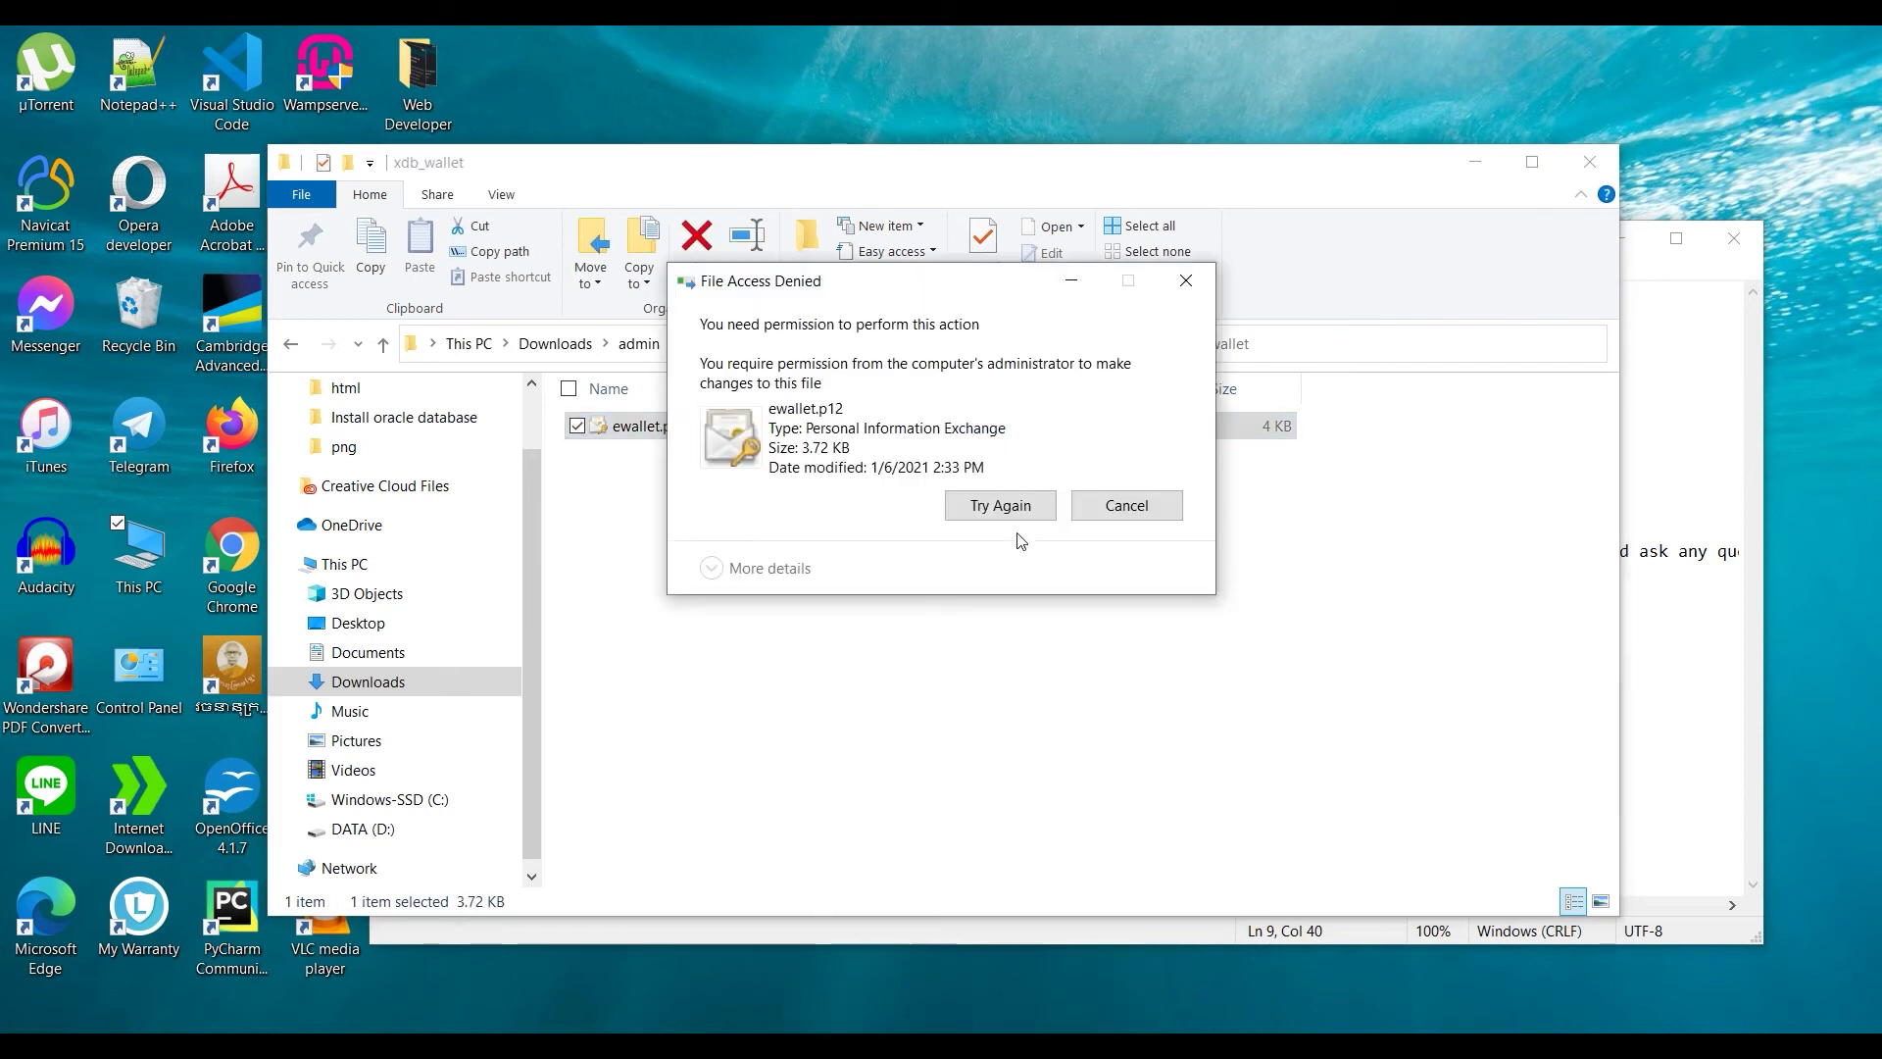
click(1127, 506)
click(293, 345)
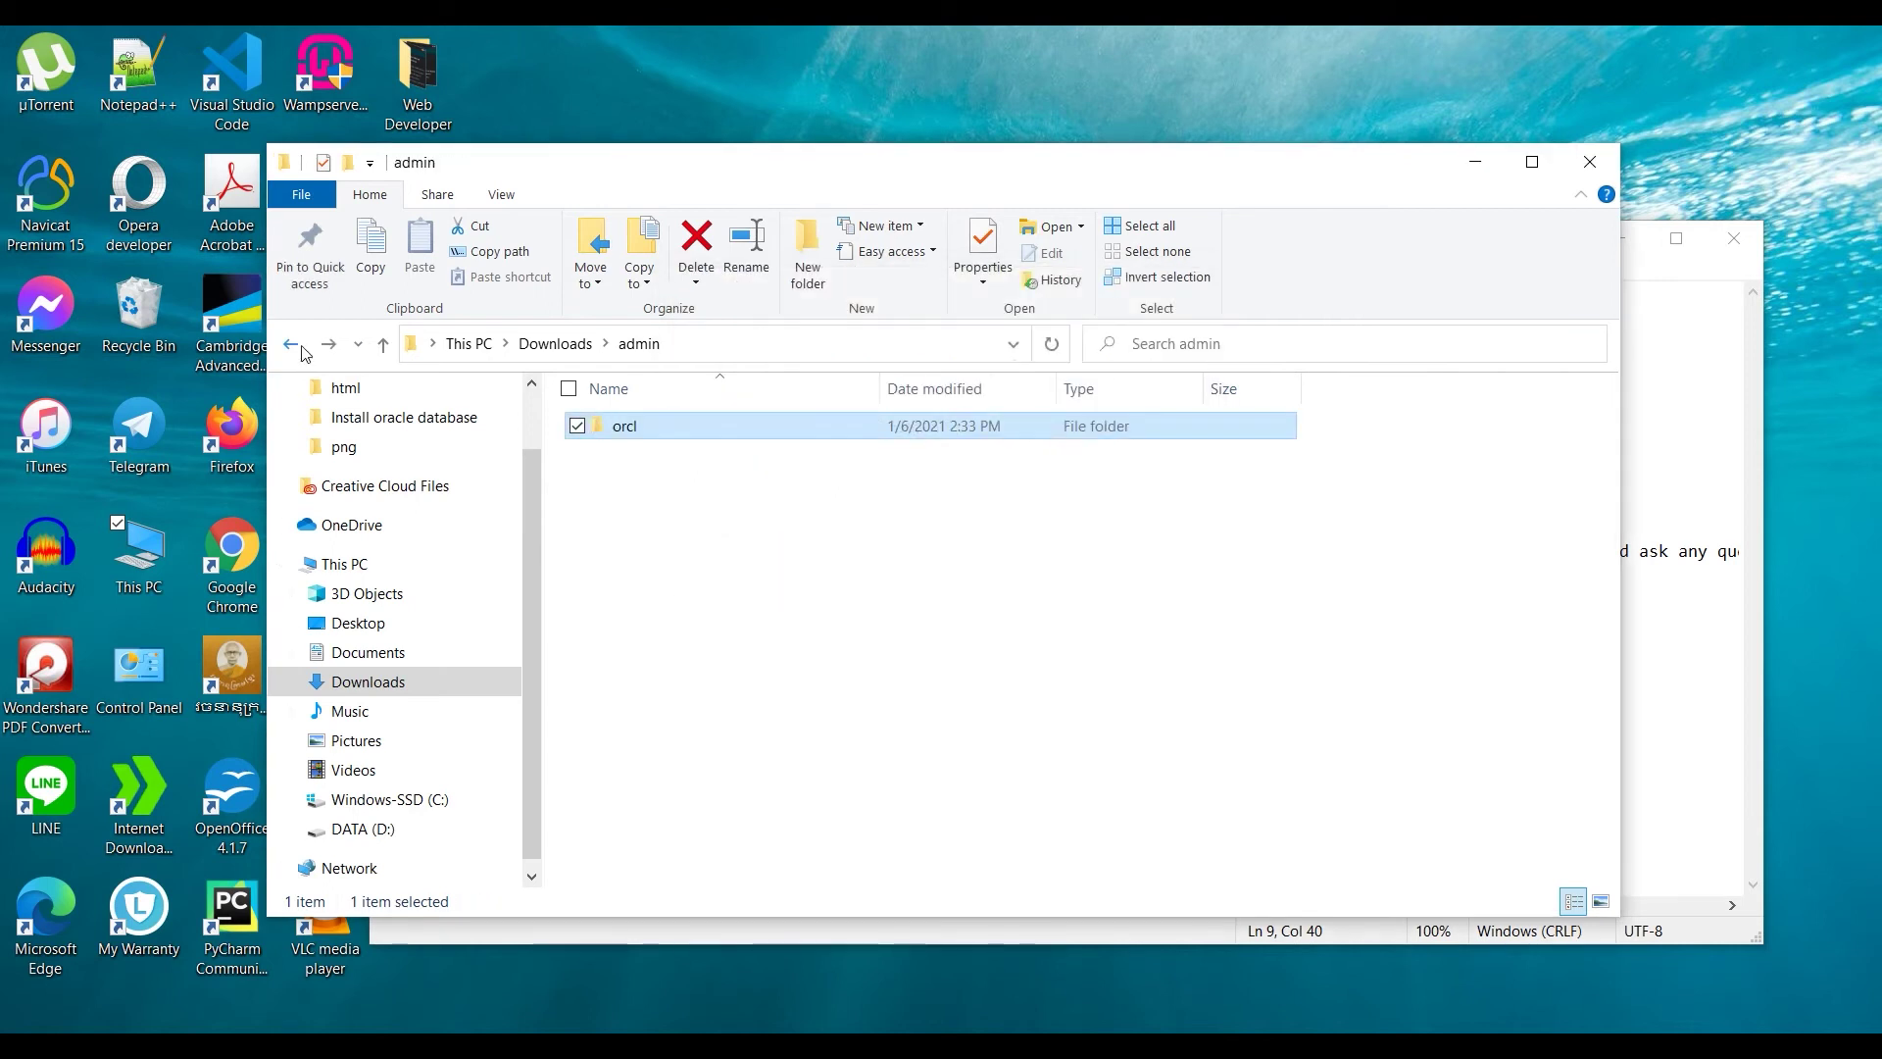
click(300, 348)
- Delete all contents of the WINDOWS.X64_193000_db_home folder, skipping every folder that is in use
click(721, 605)
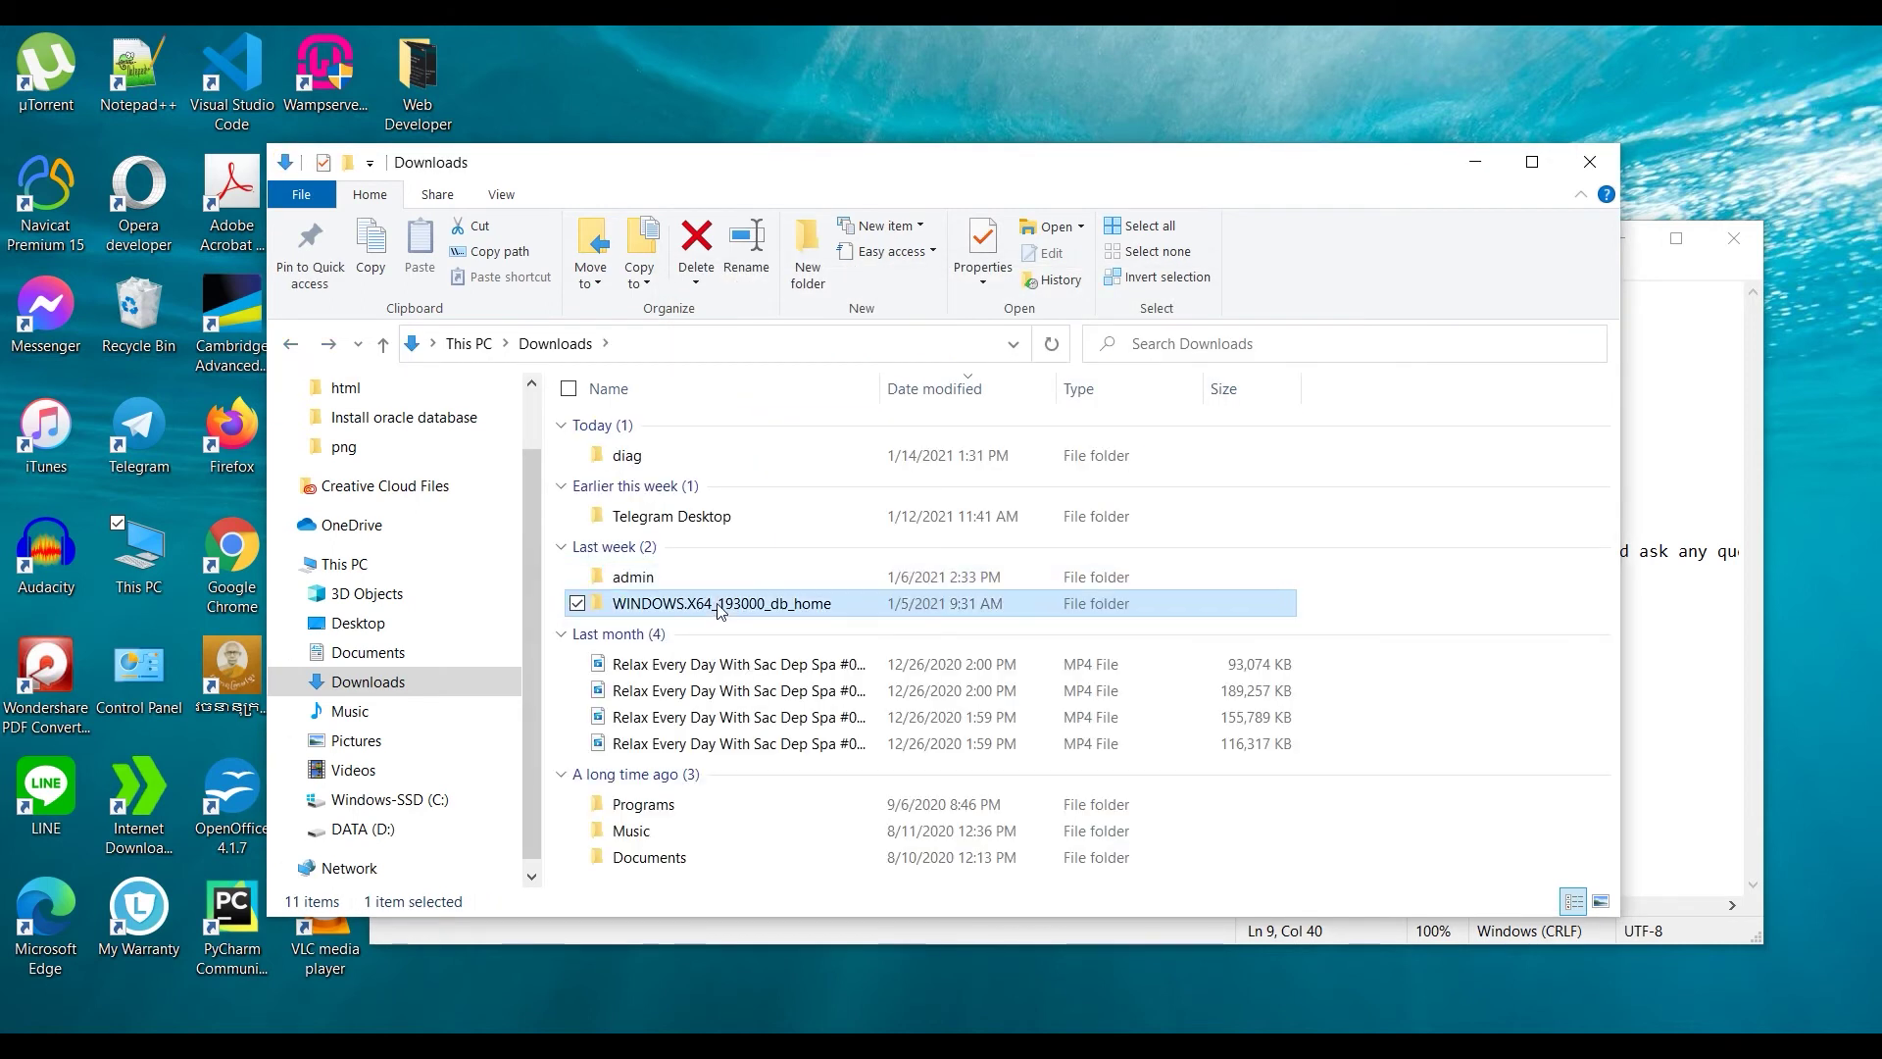
right_click(676, 465)
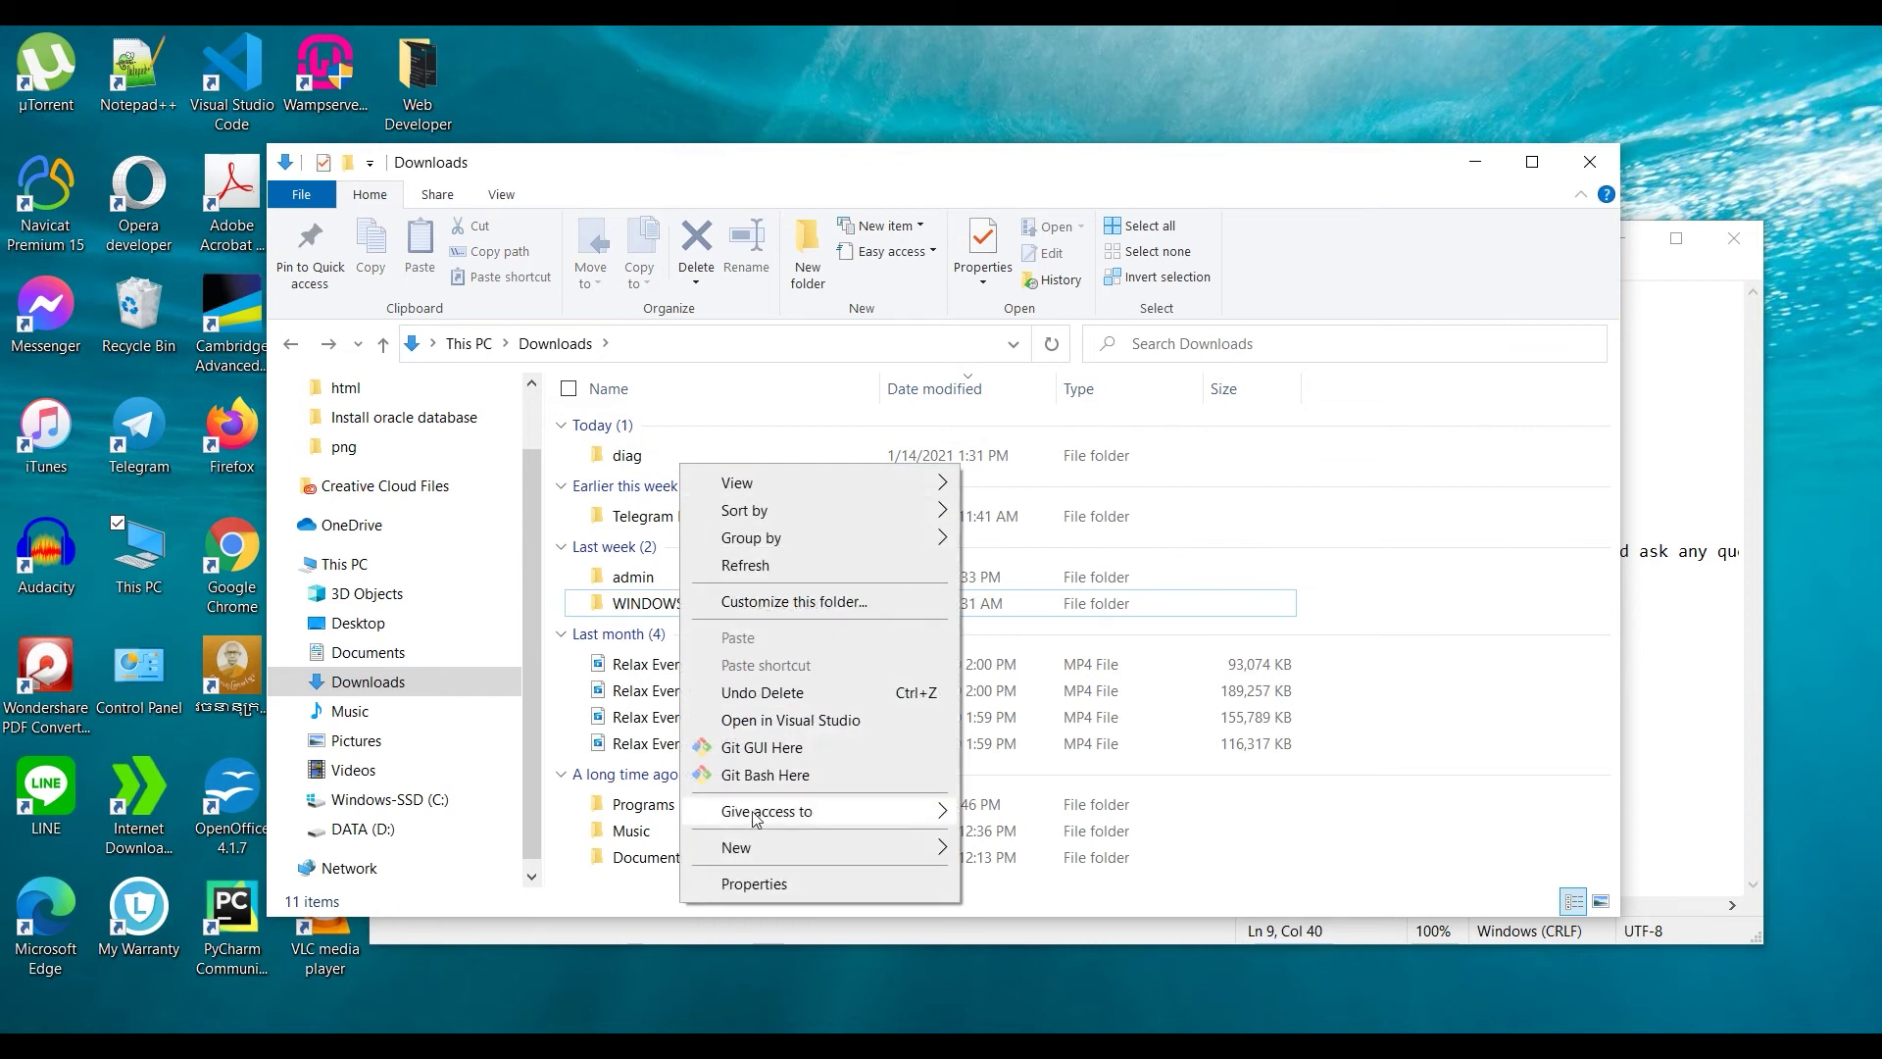
click(686, 604)
double_click(687, 604)
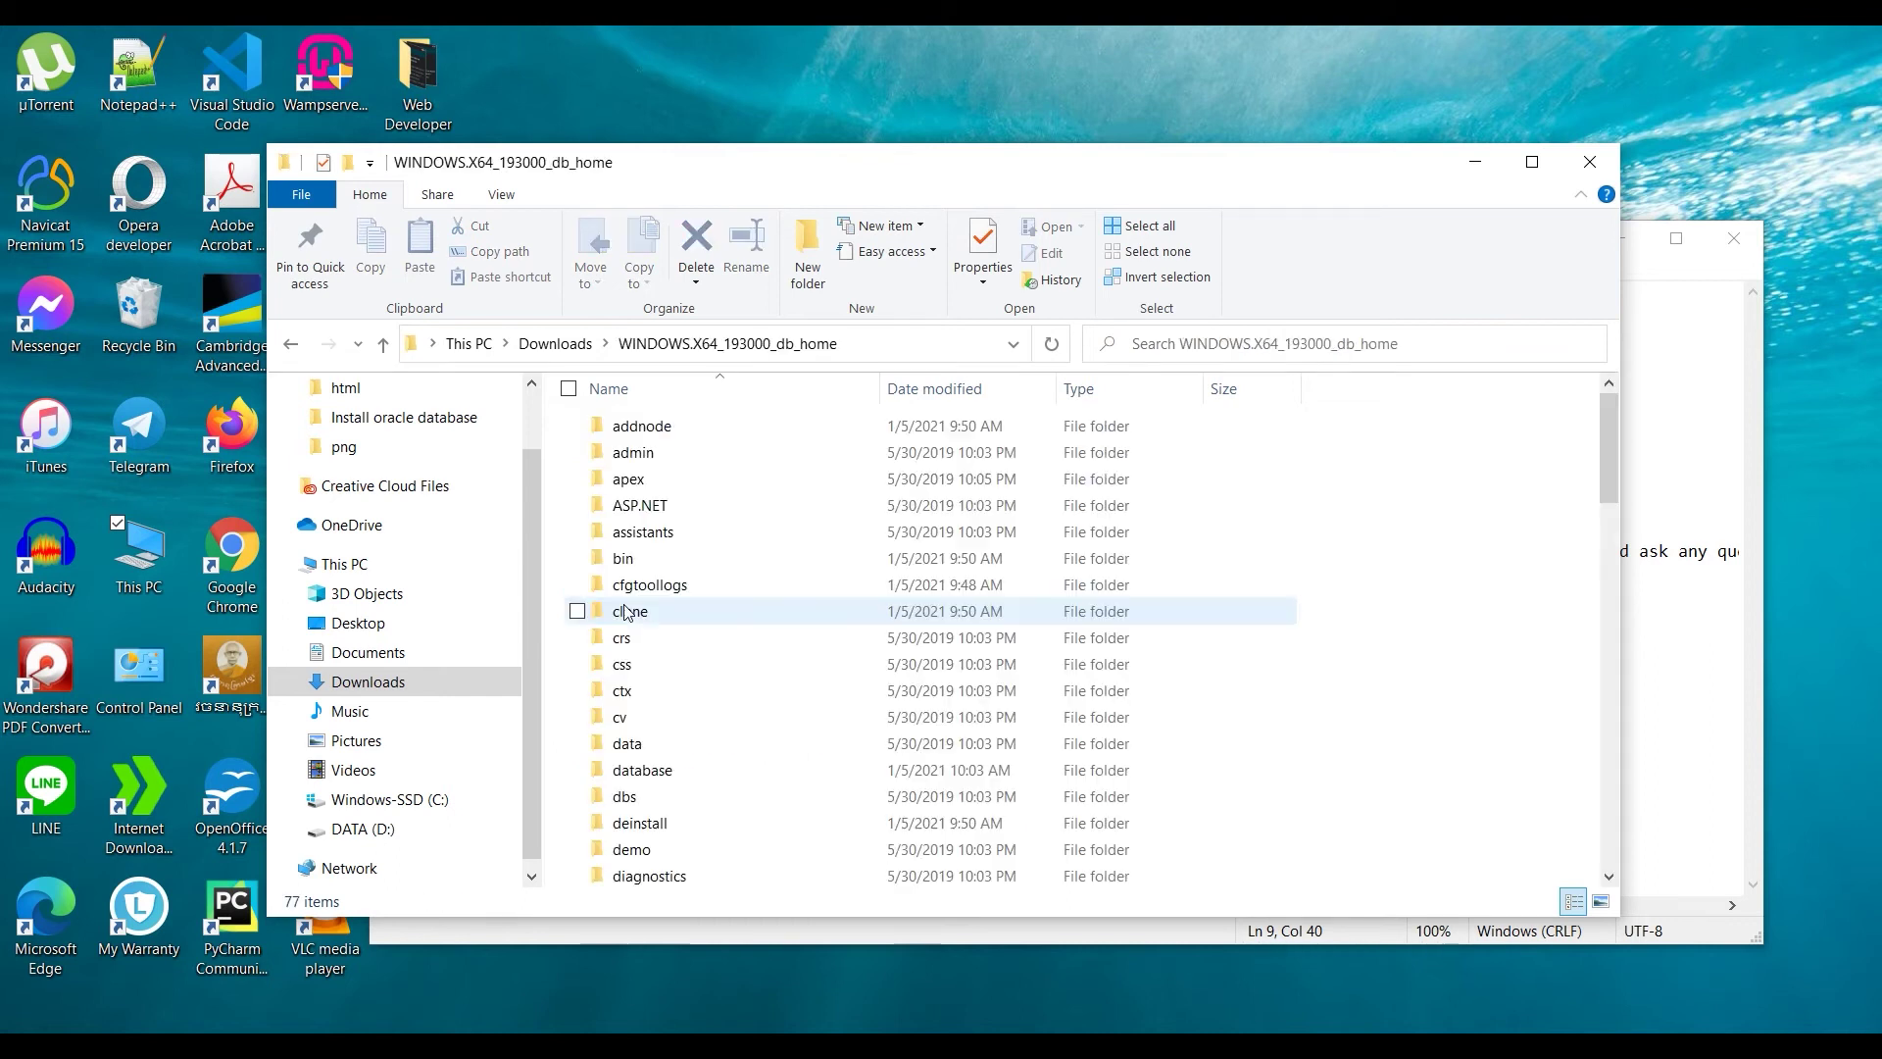
click(1251, 586)
key(ctrl+a)
right_click(841, 584)
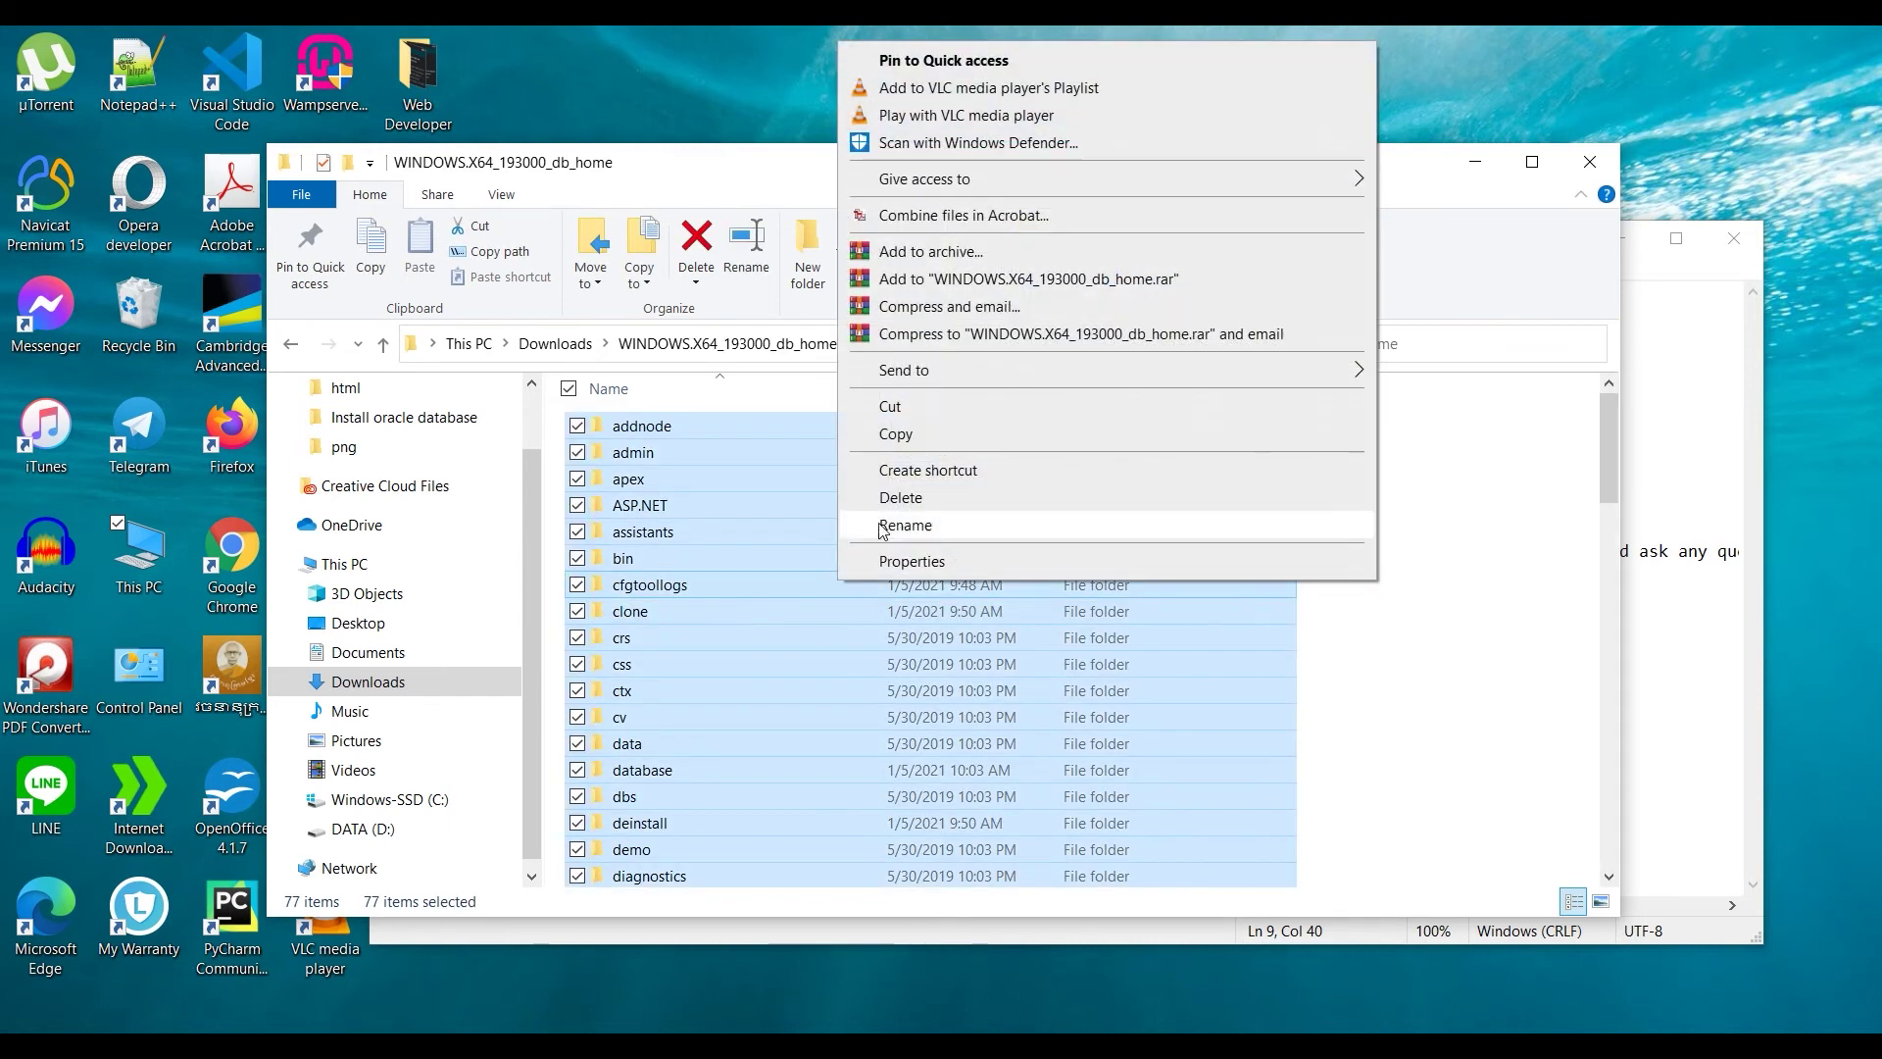
click(892, 498)
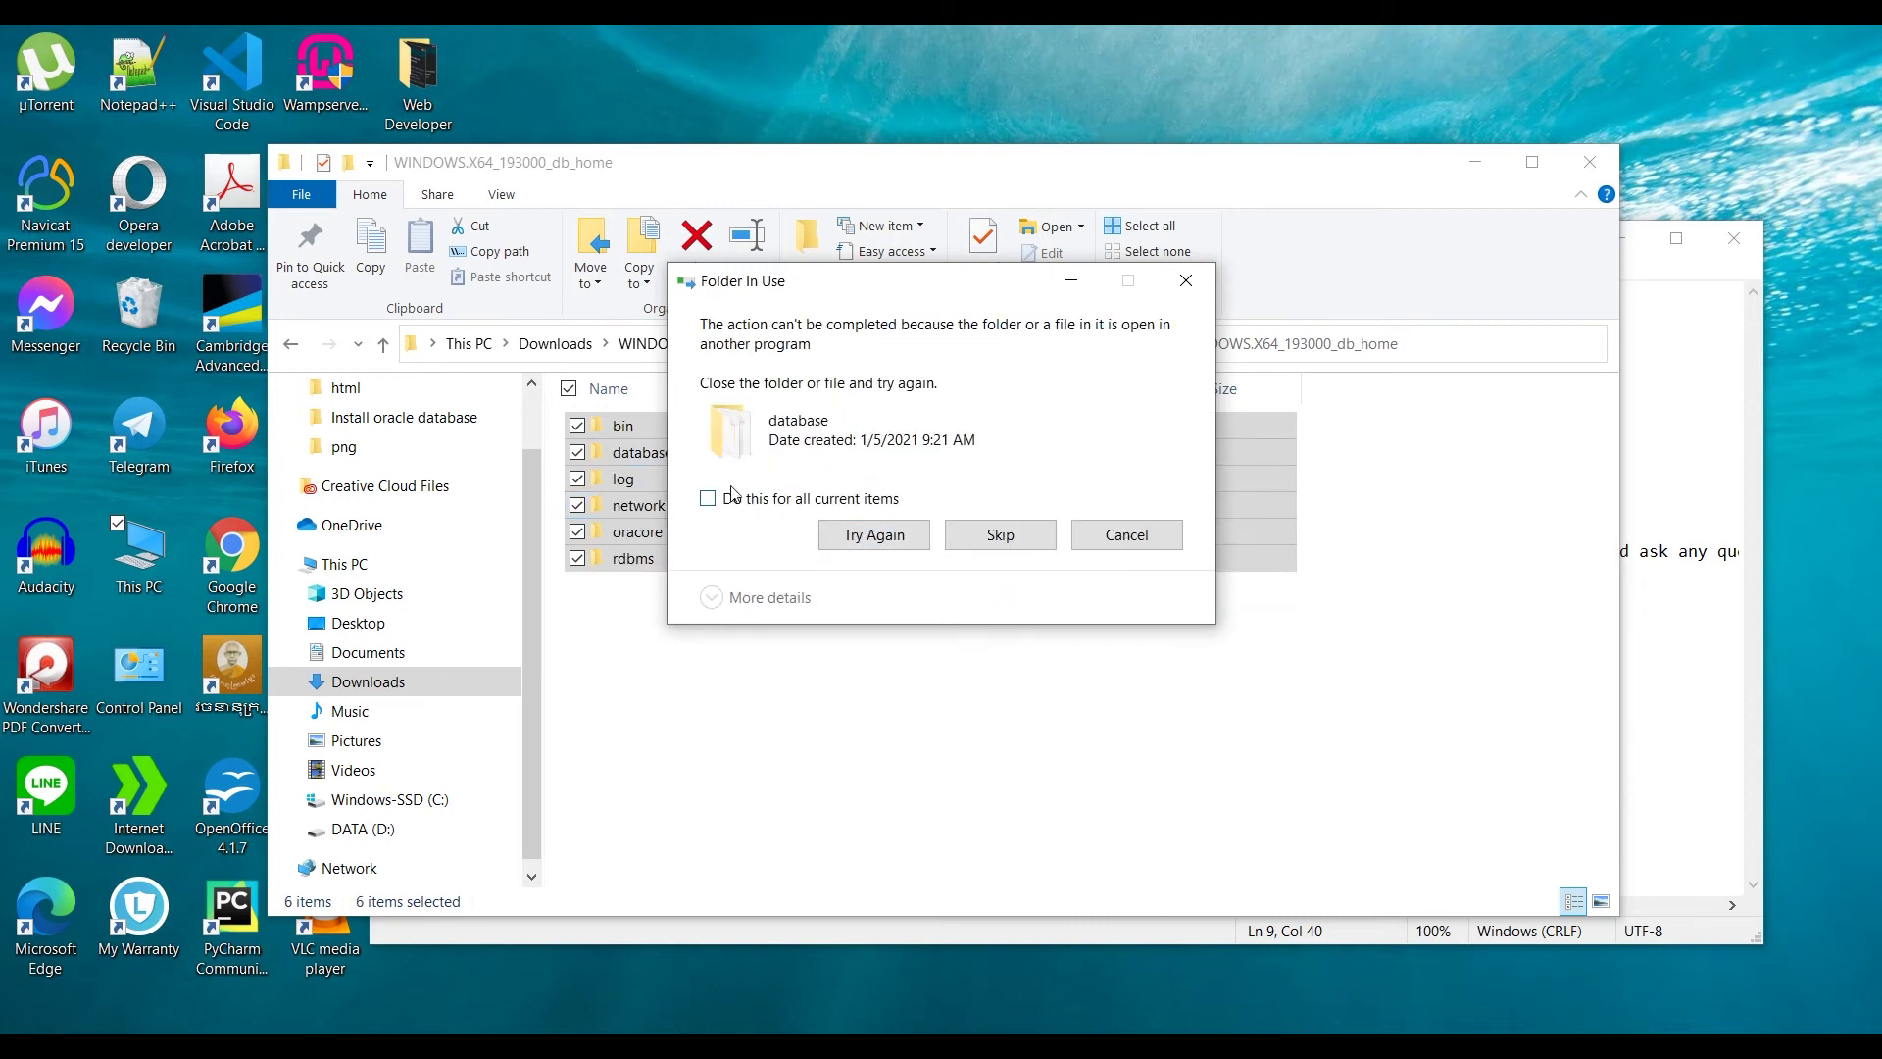
click(951, 530)
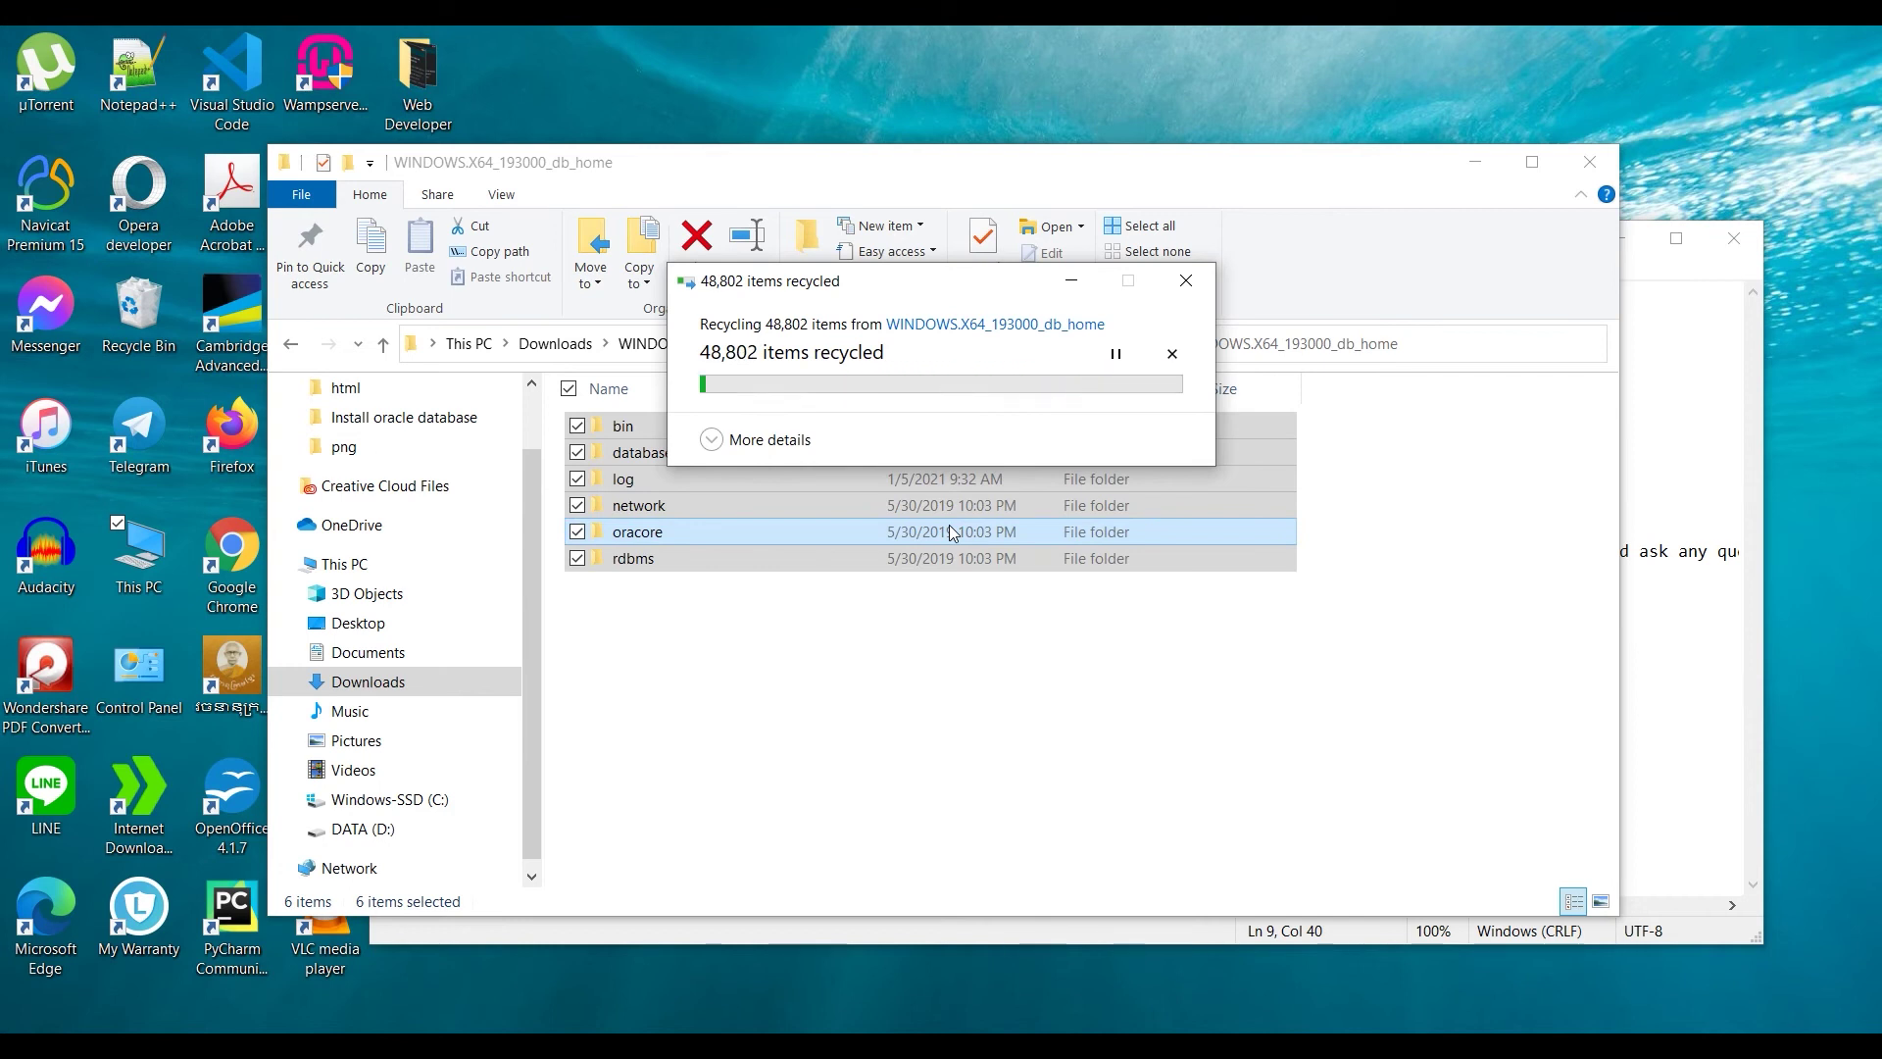
- Return to Downloads and try again to delete the admin folder, cancelling the items that cannot be removed
key(alt+Up)
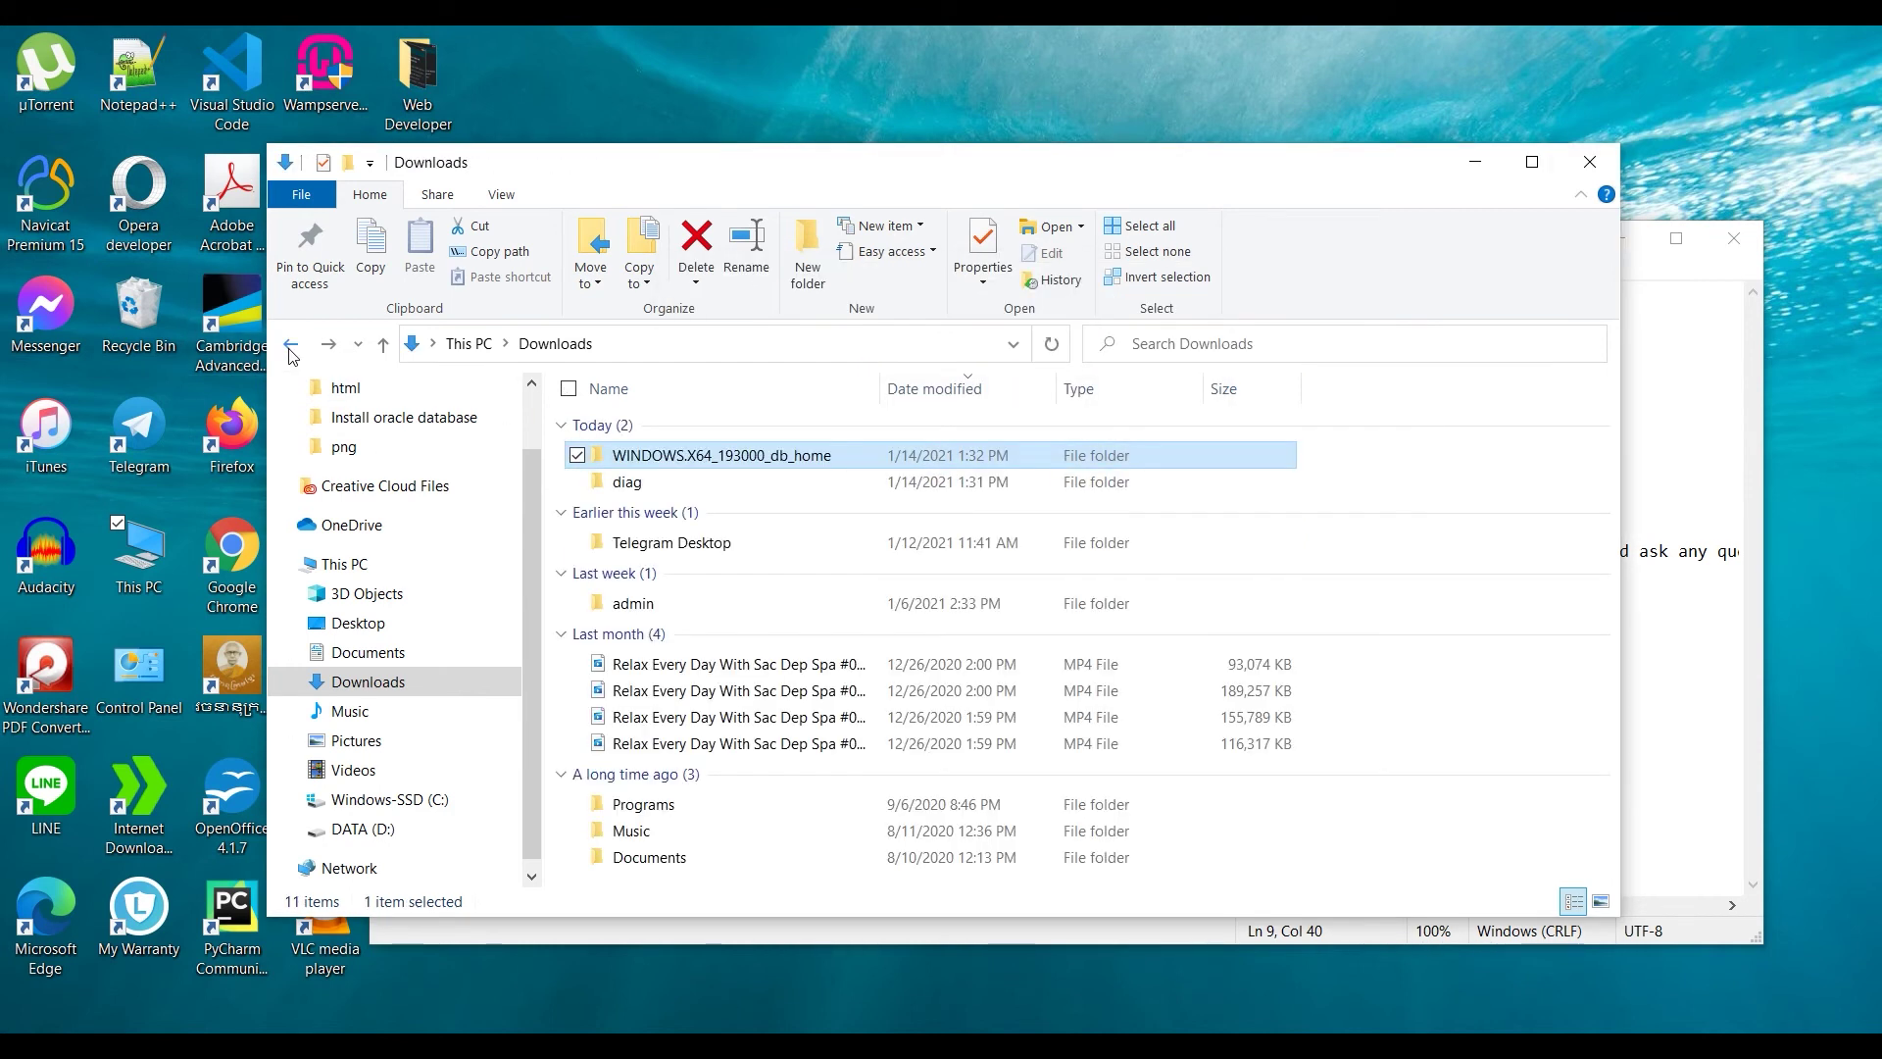
click(642, 605)
right_click(662, 613)
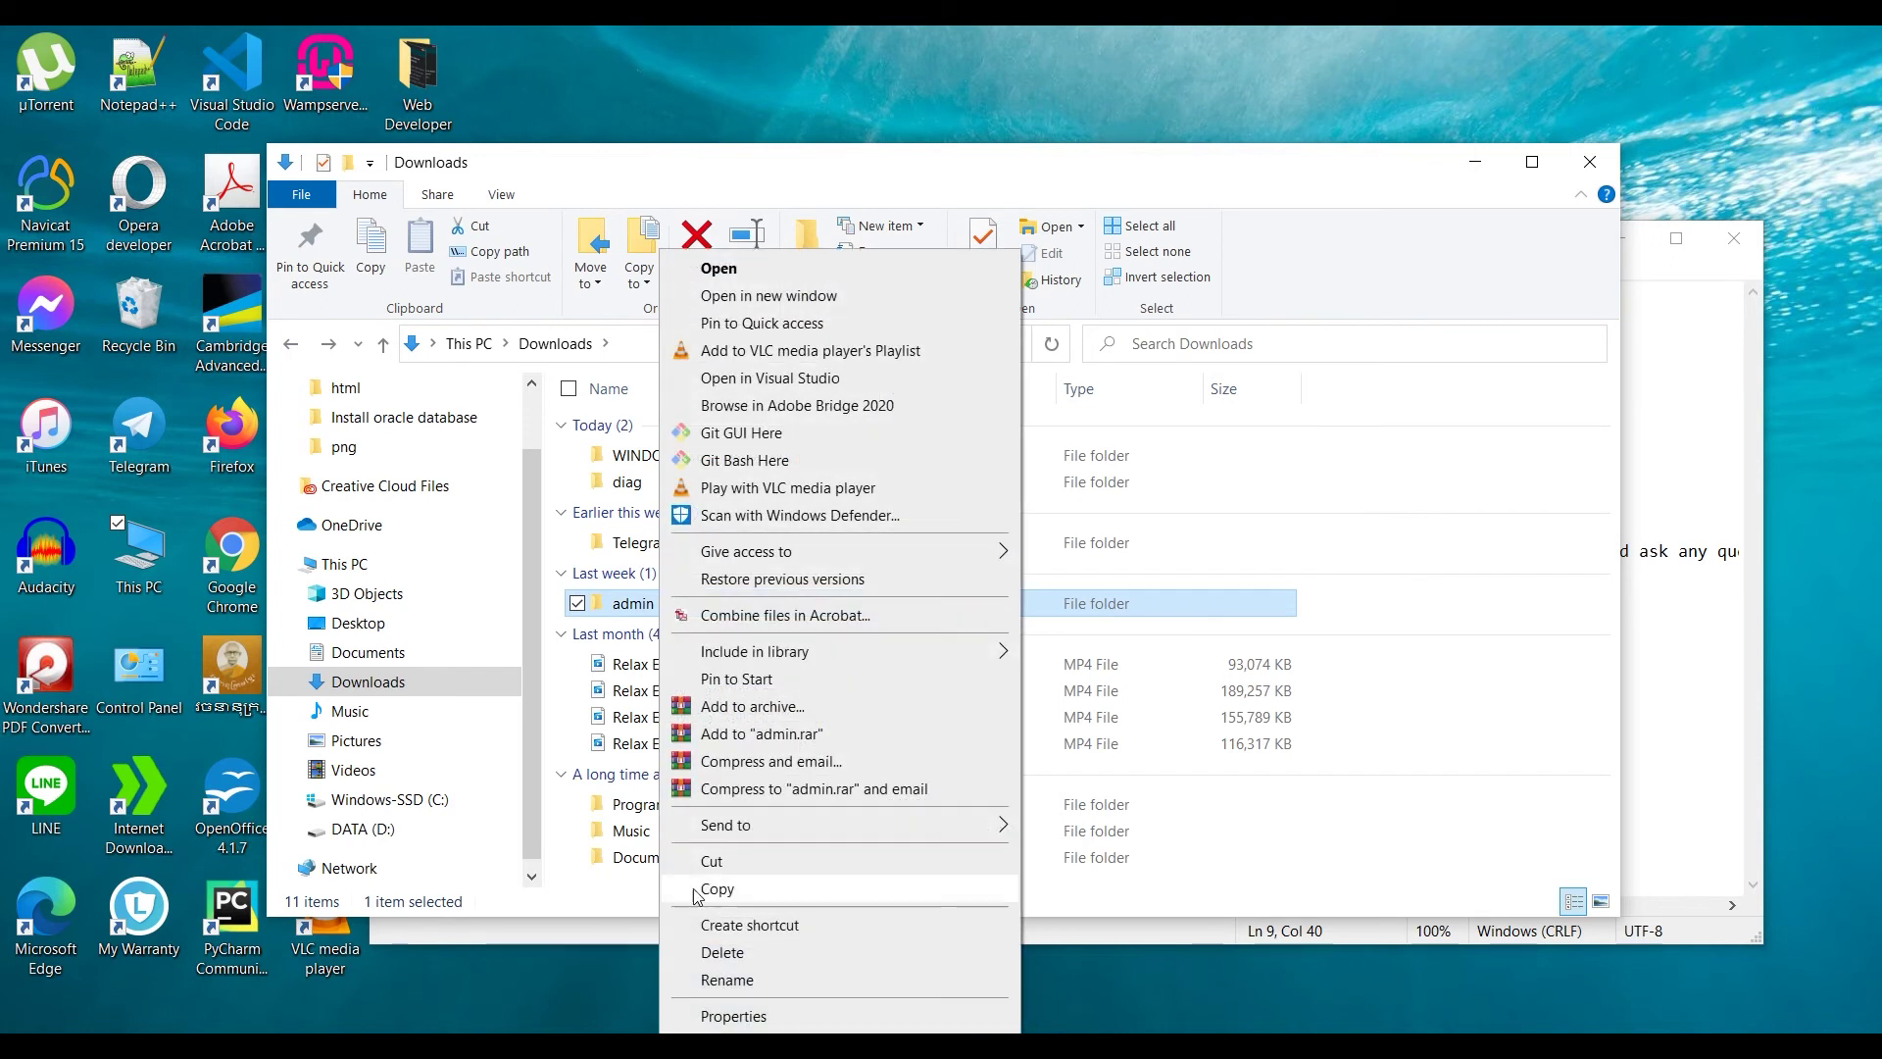
click(710, 939)
click(917, 545)
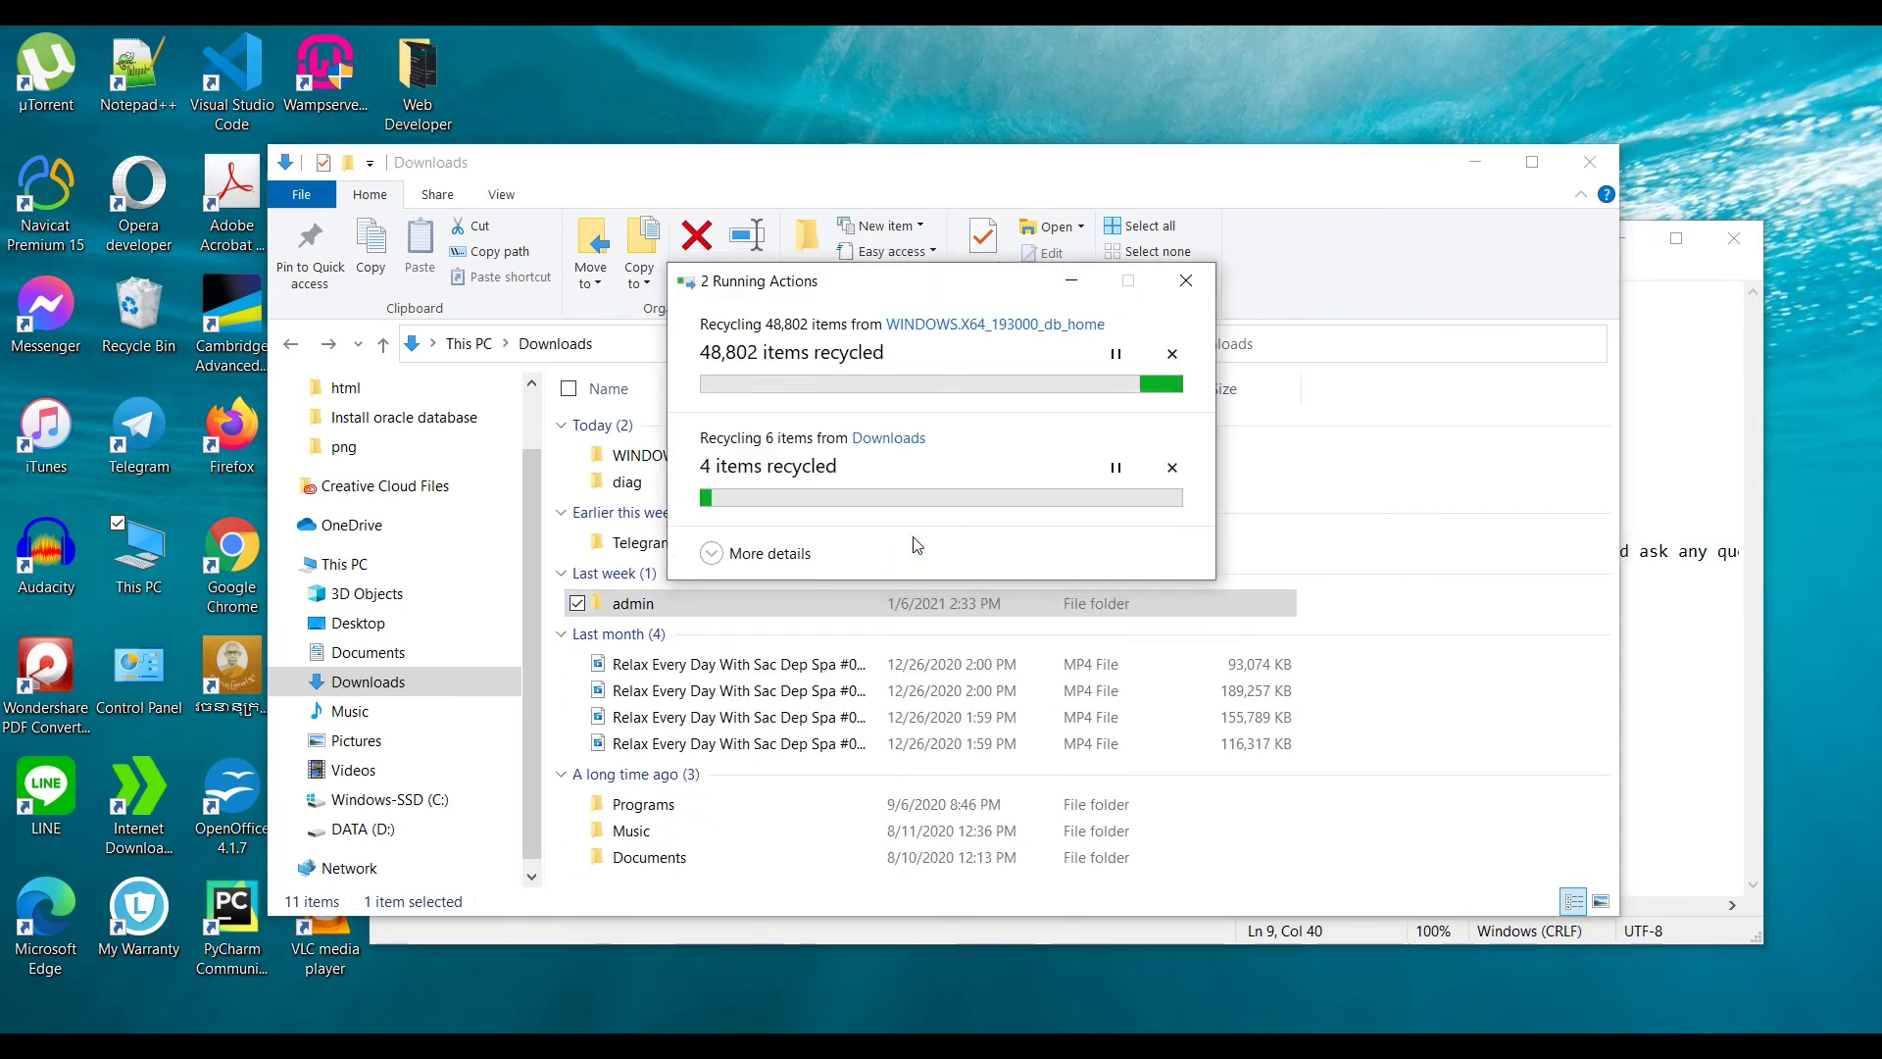
click(1131, 602)
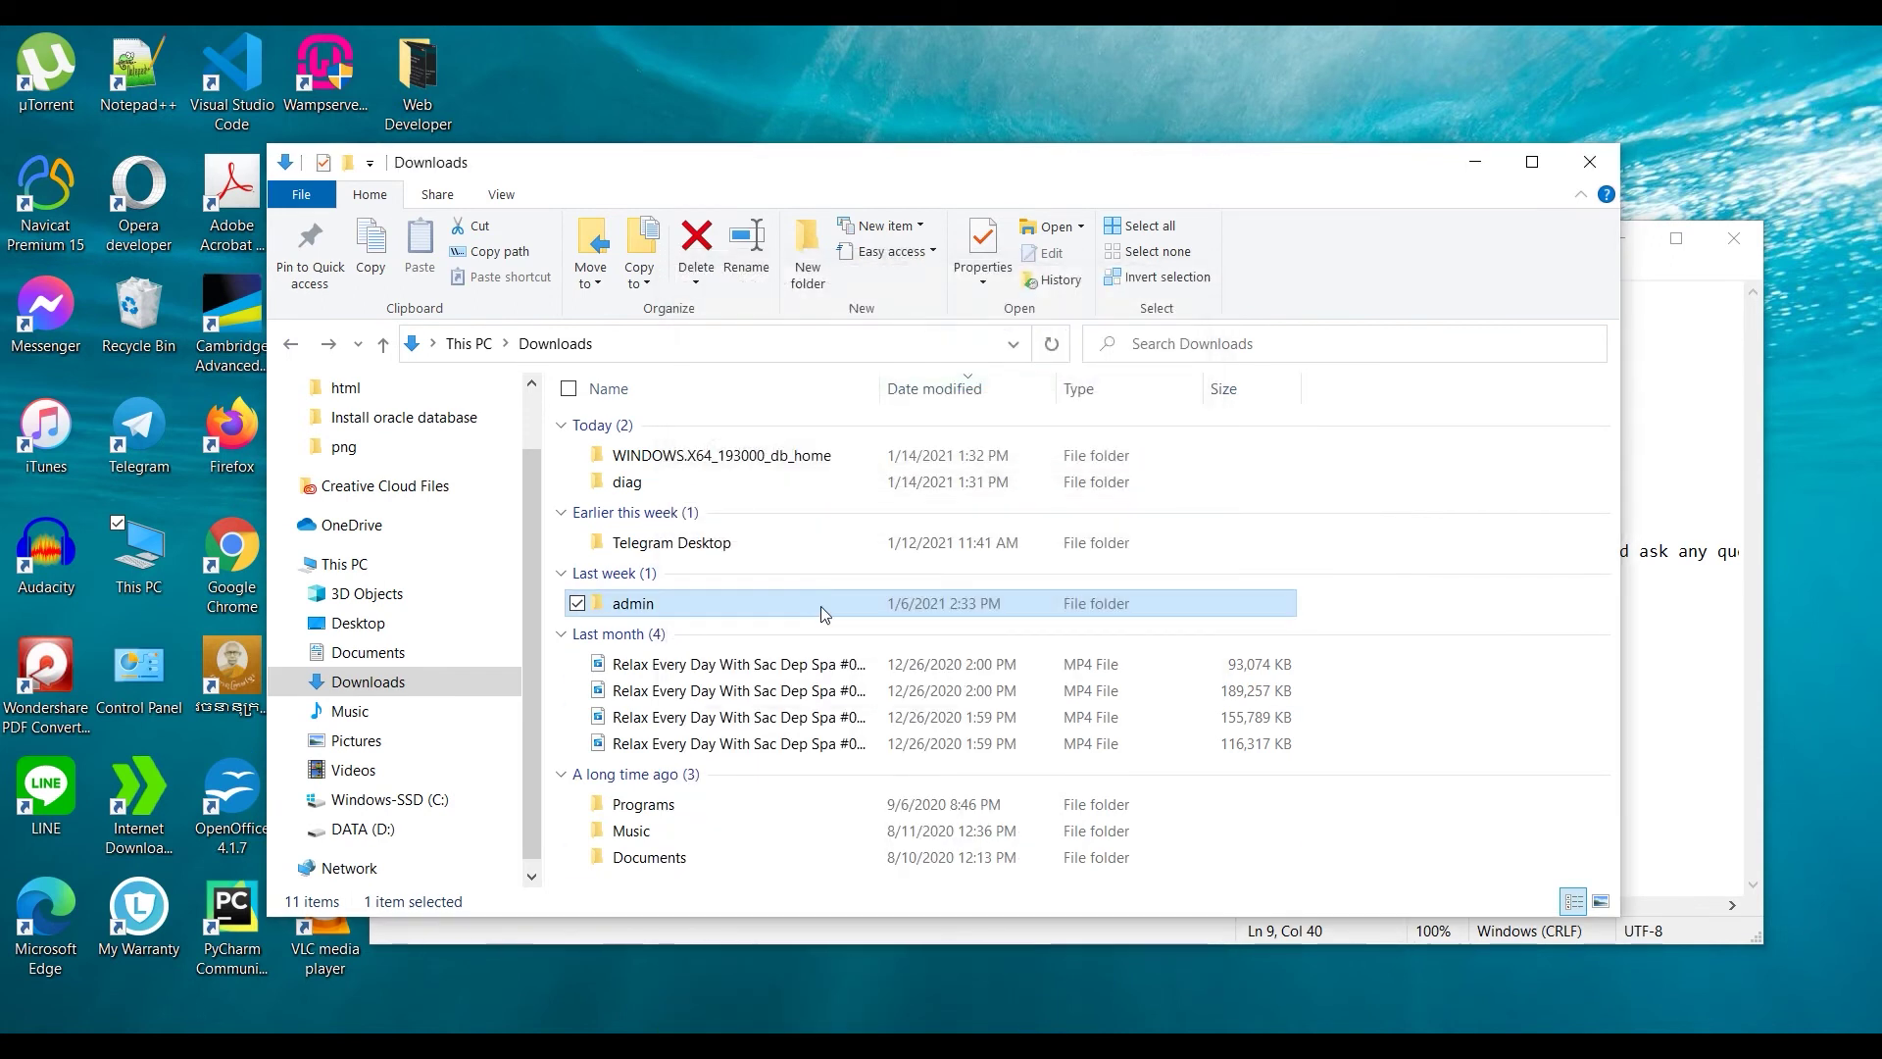
- Switch to Notepad, highlight the step about clearing temporary files and the Recycle Bin, and empty the Recycle Bin
key(alt+Tab)
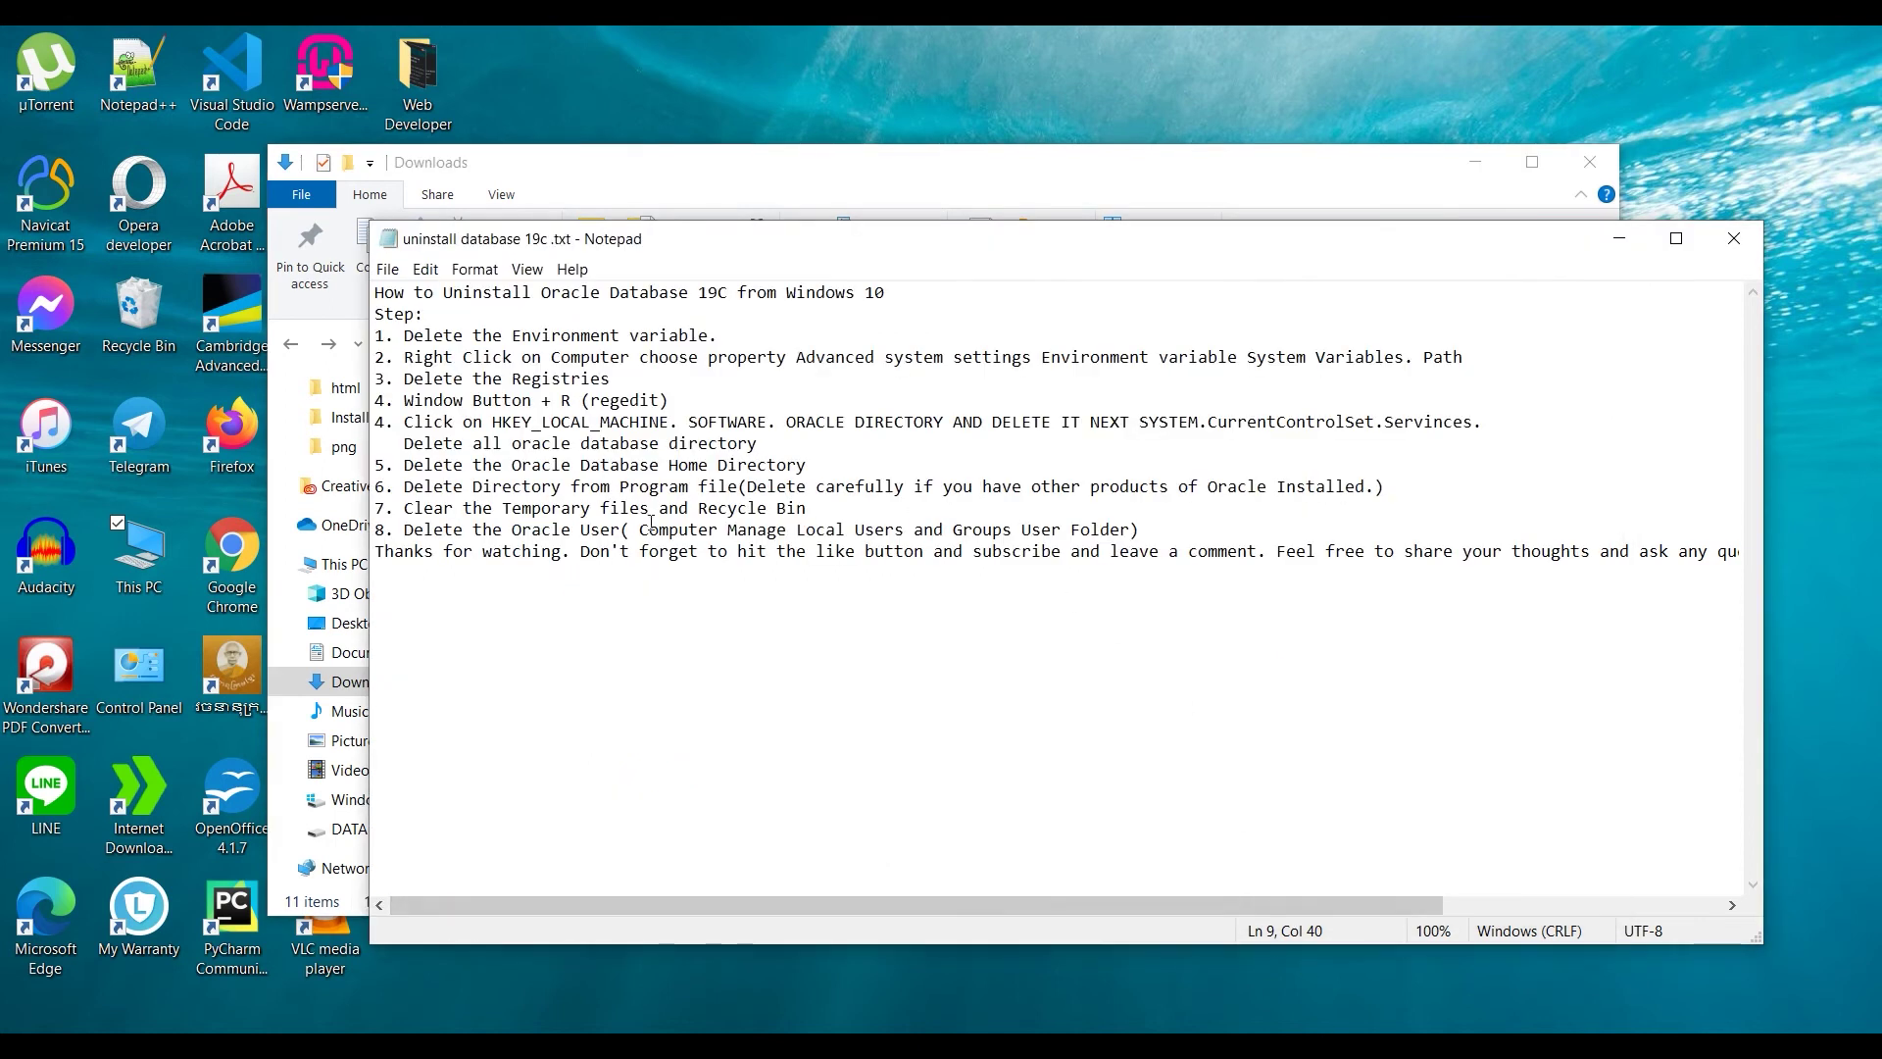
drag(406, 506, 858, 519)
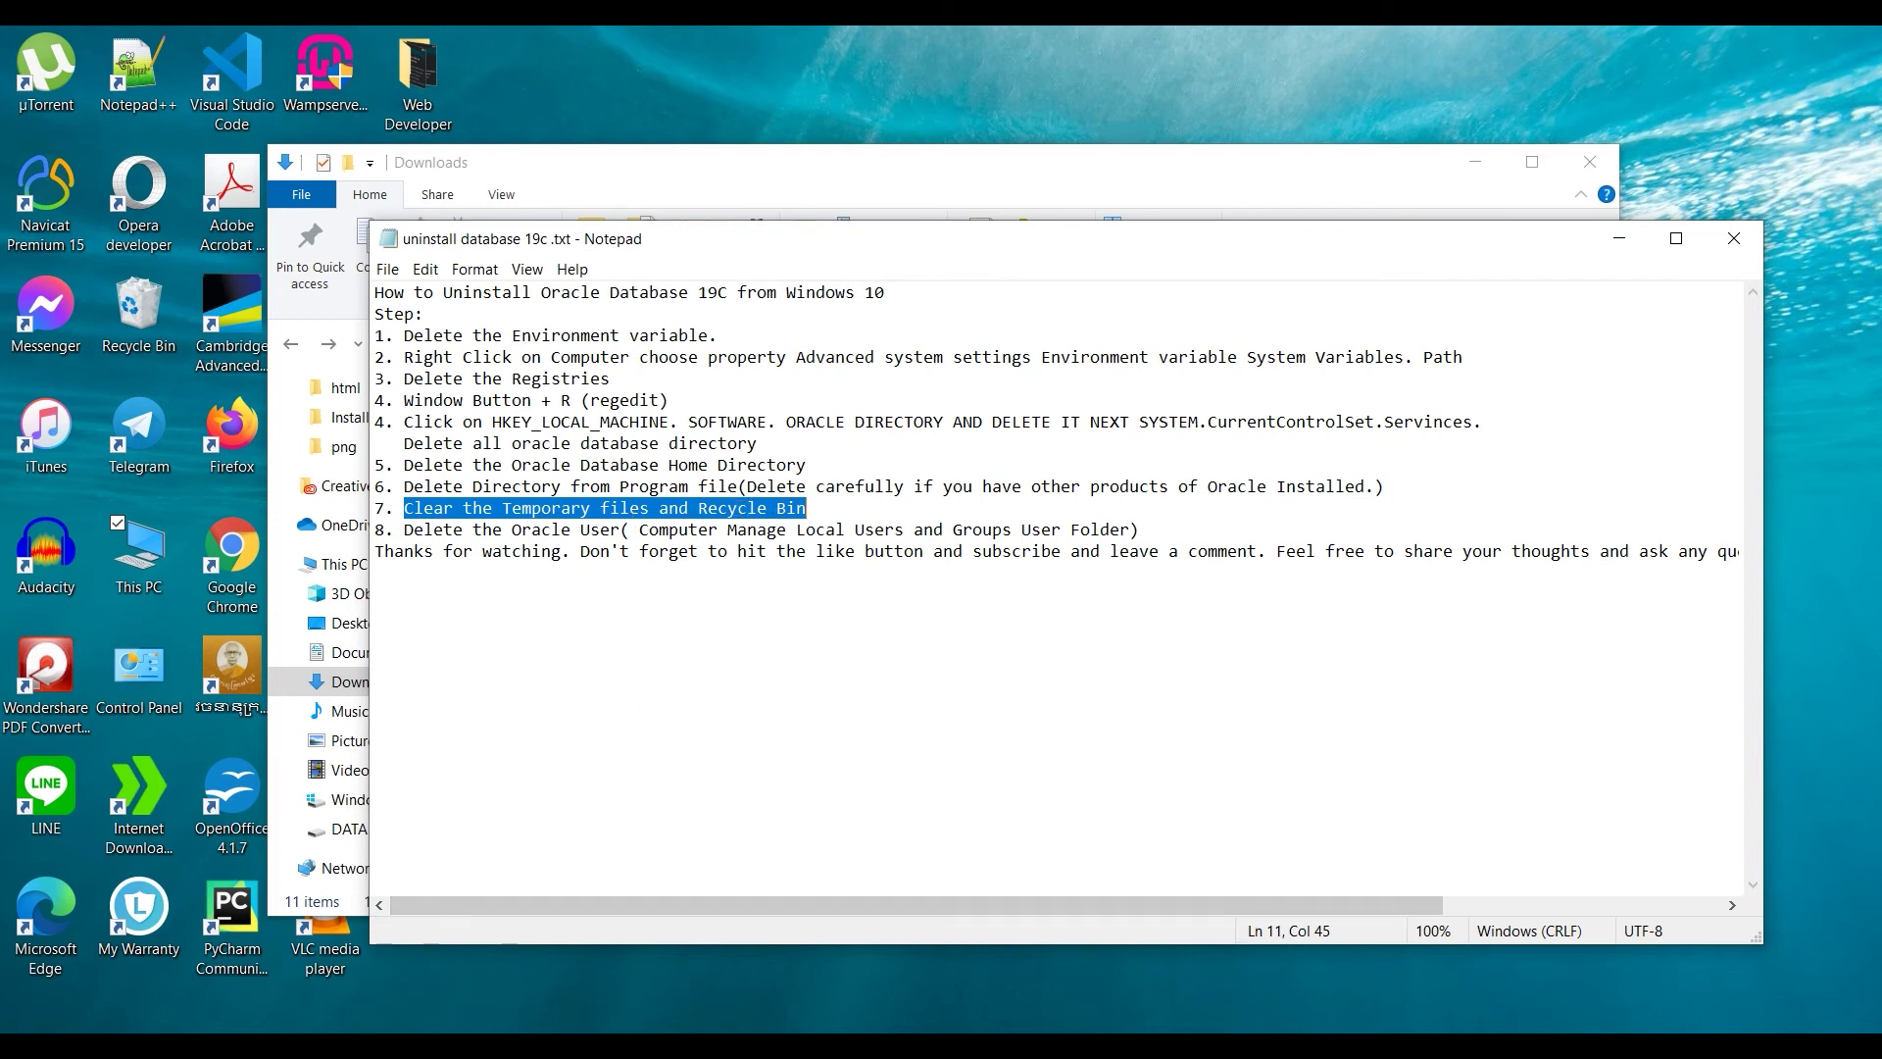
click(137, 307)
right_click(137, 306)
click(196, 340)
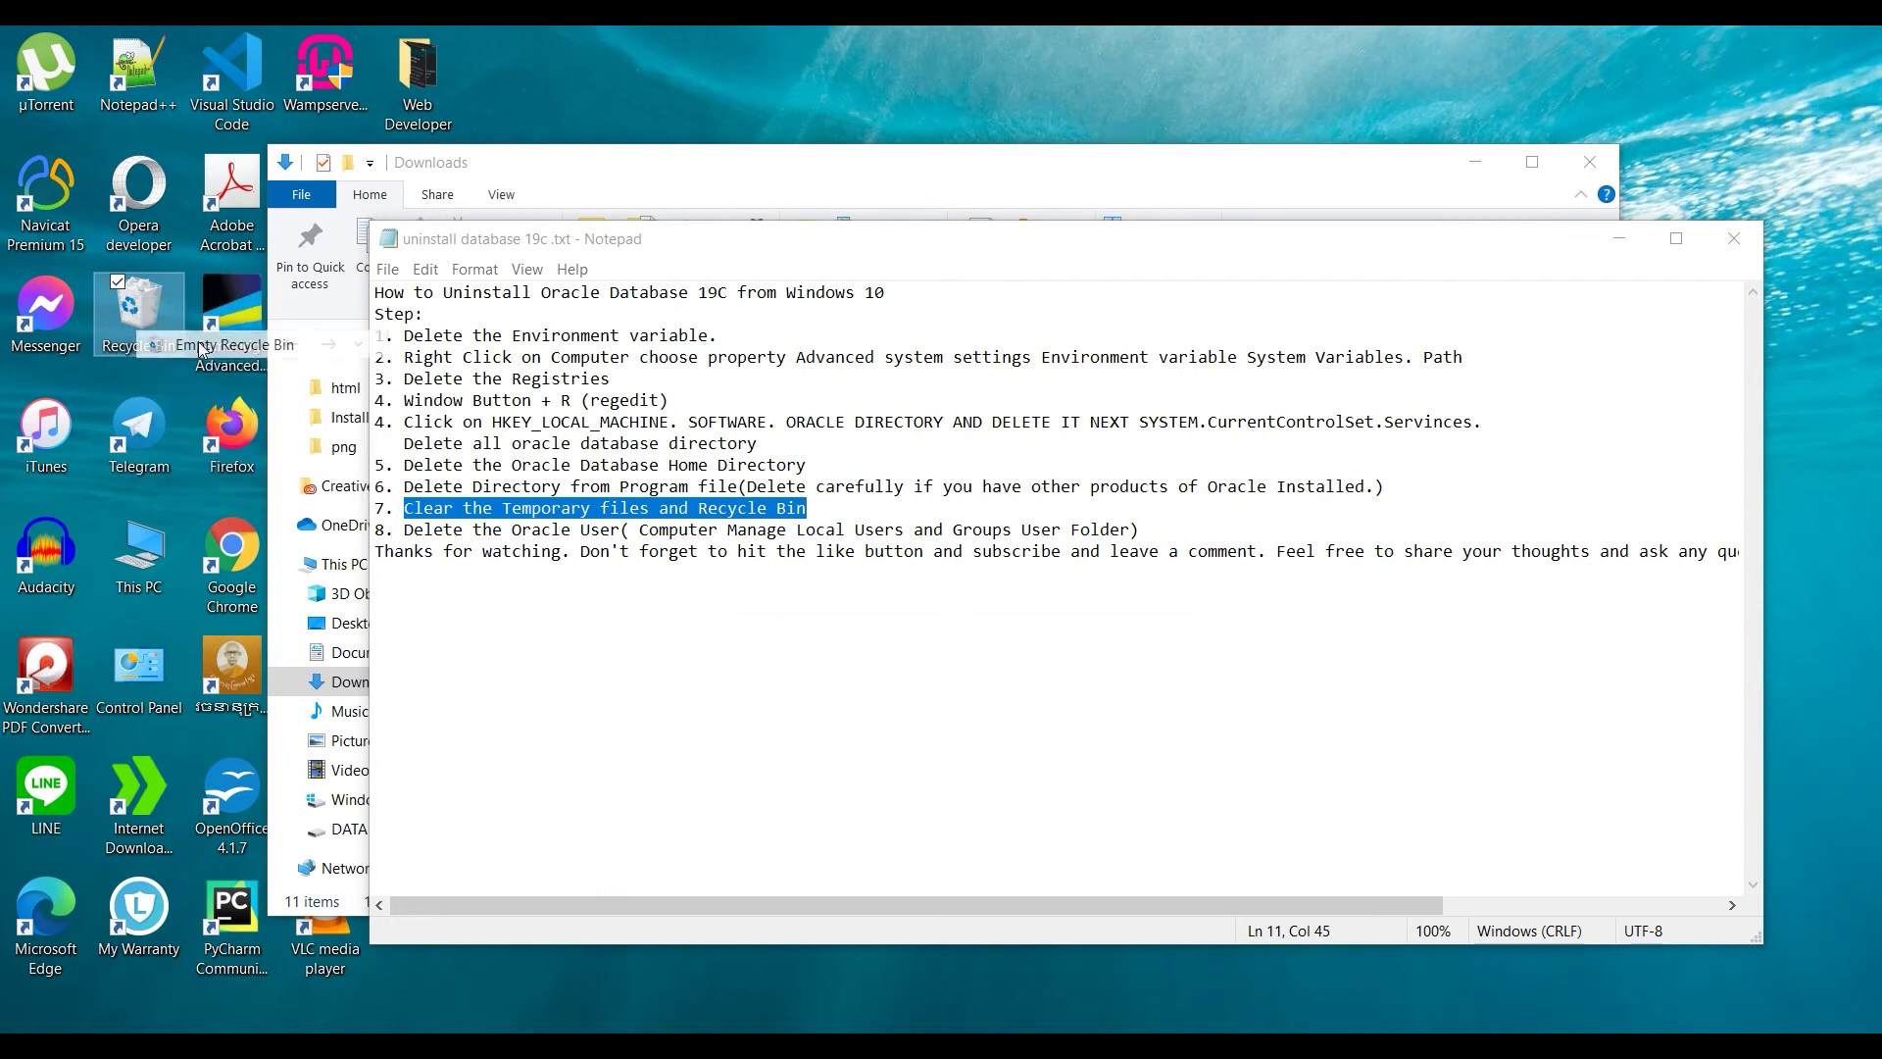
click(1004, 567)
- Find the %temp% folder through Windows search and open it in File Explorer
key(super+s)
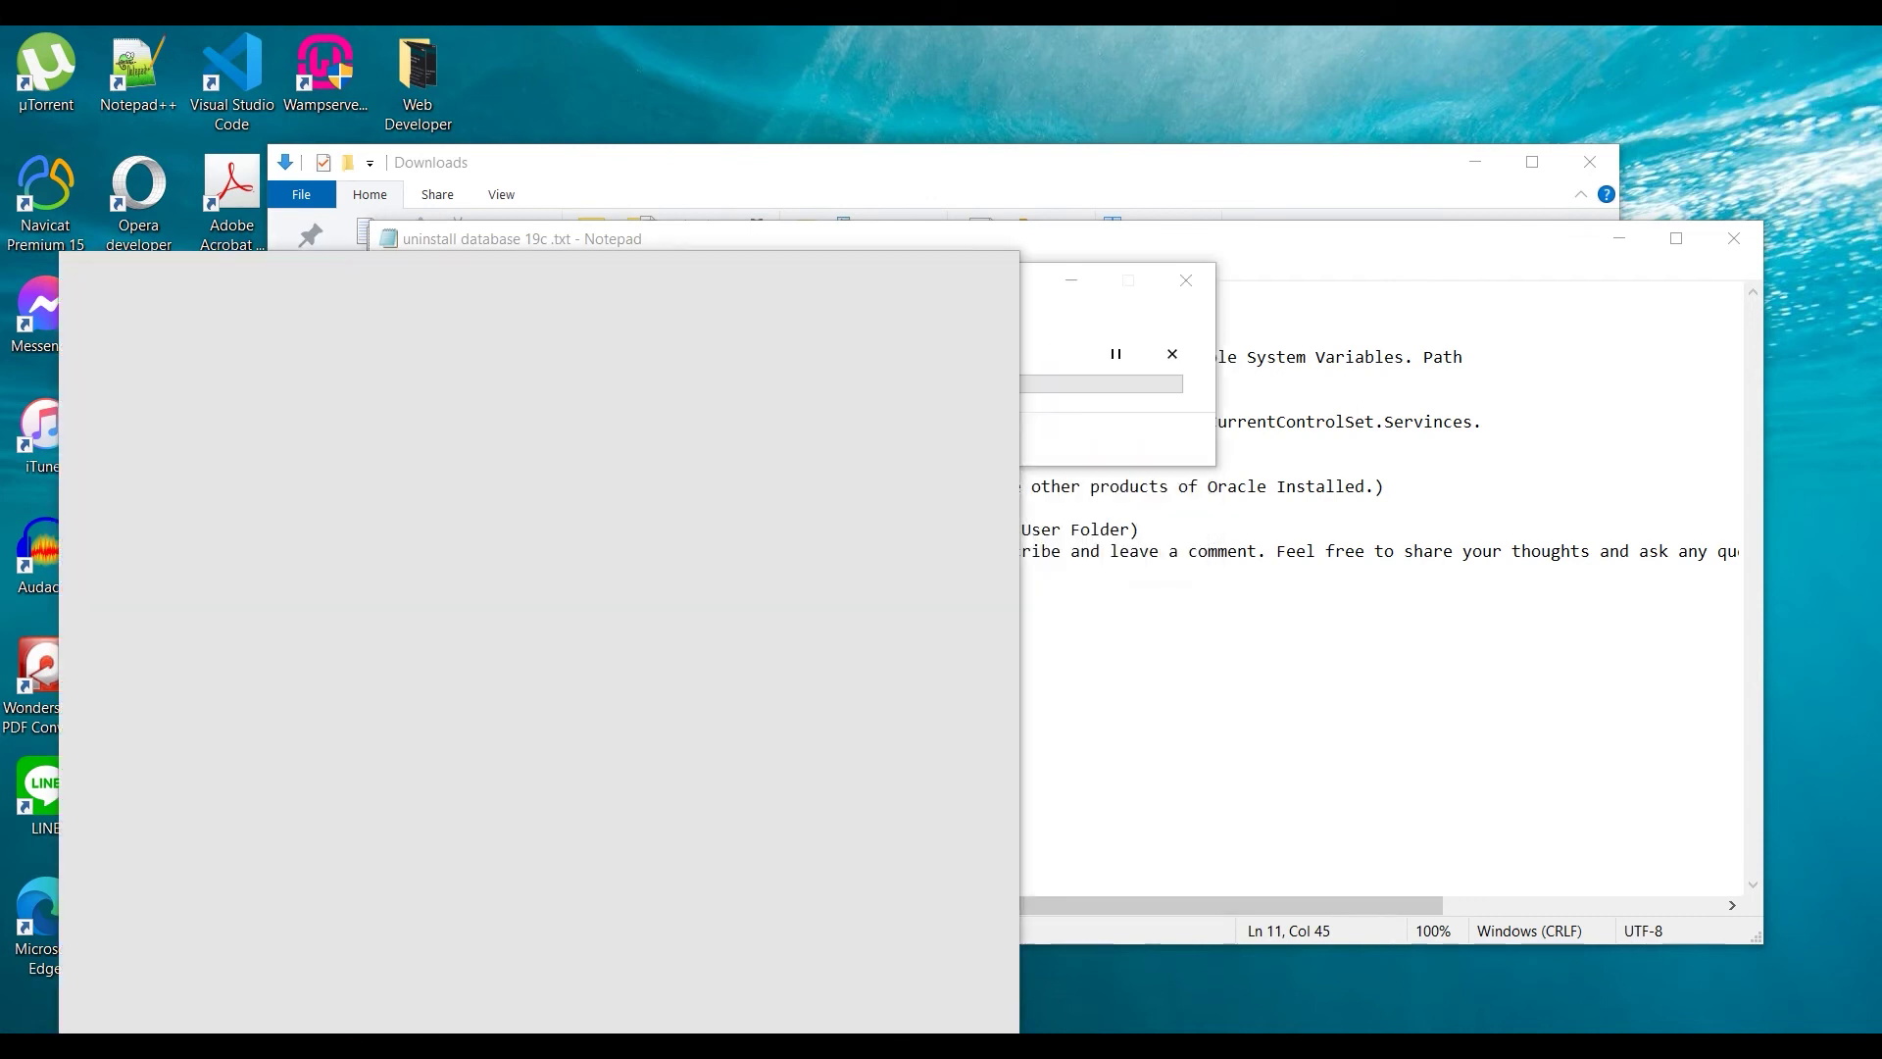
text(%temp)
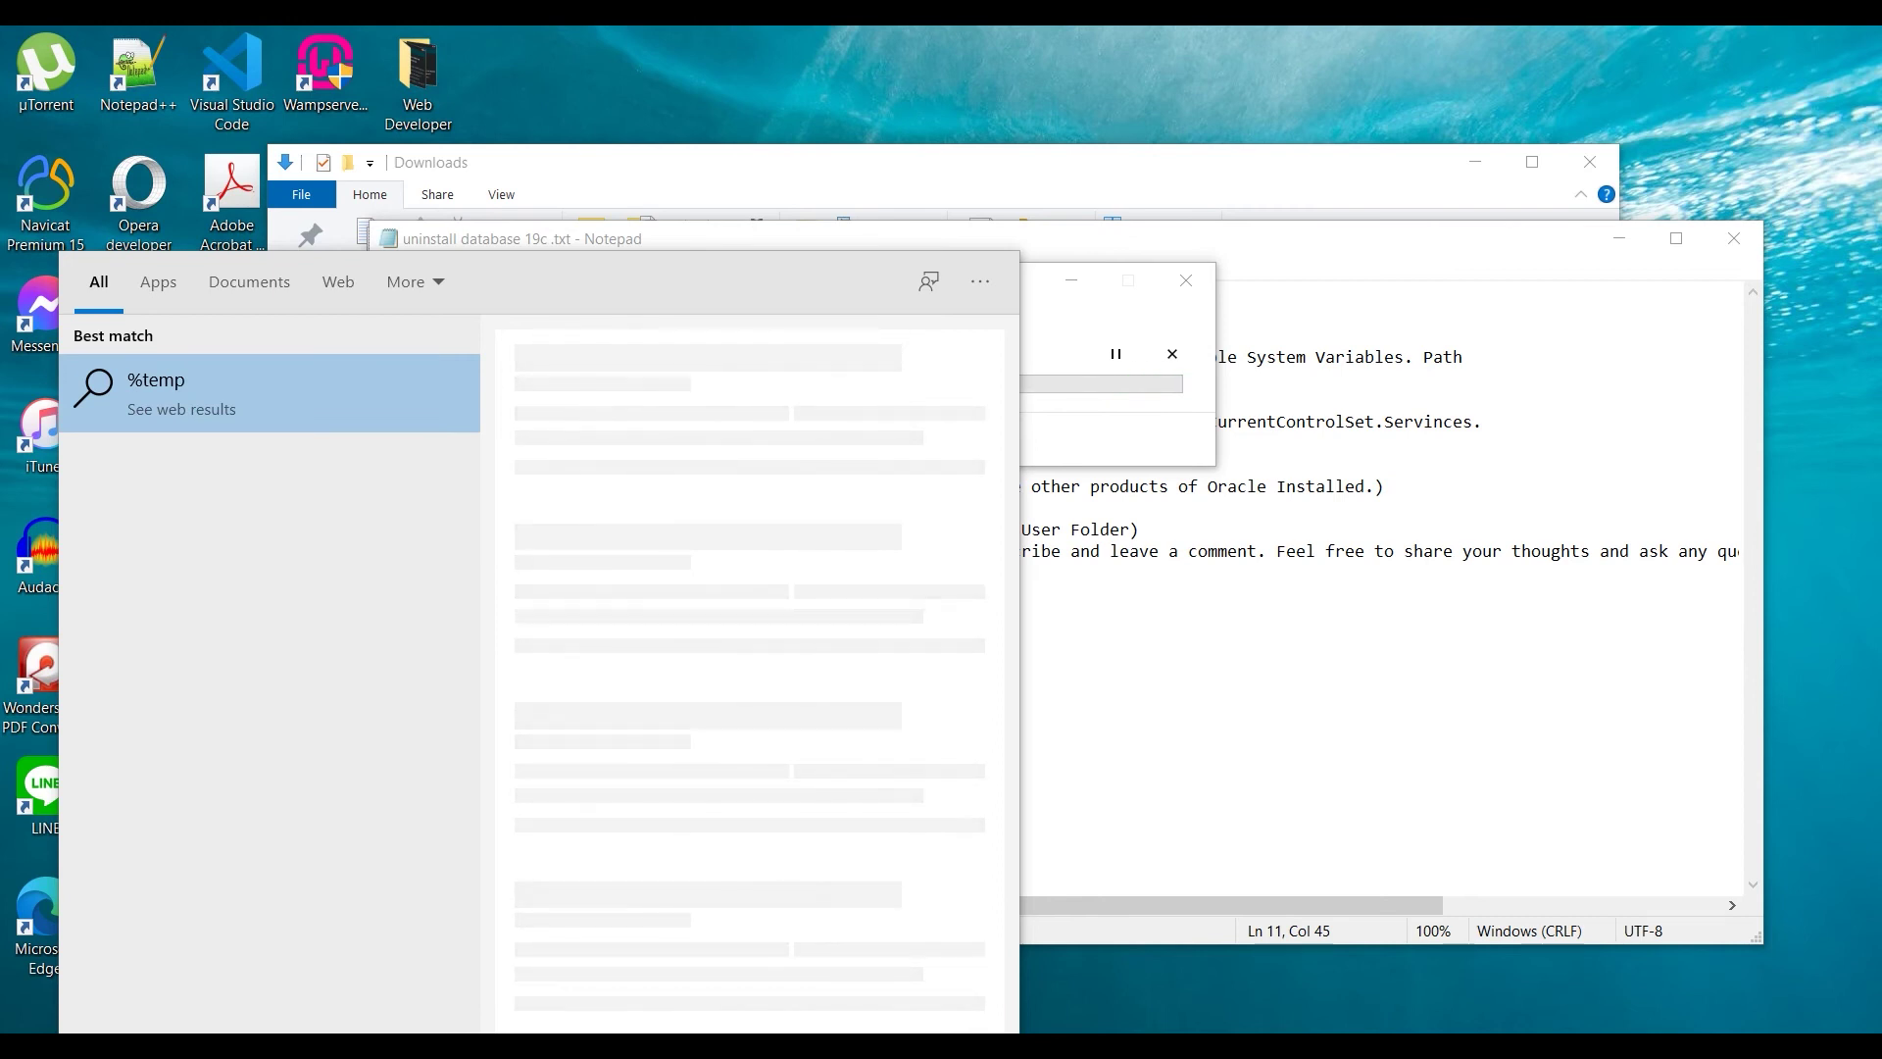
text(%)
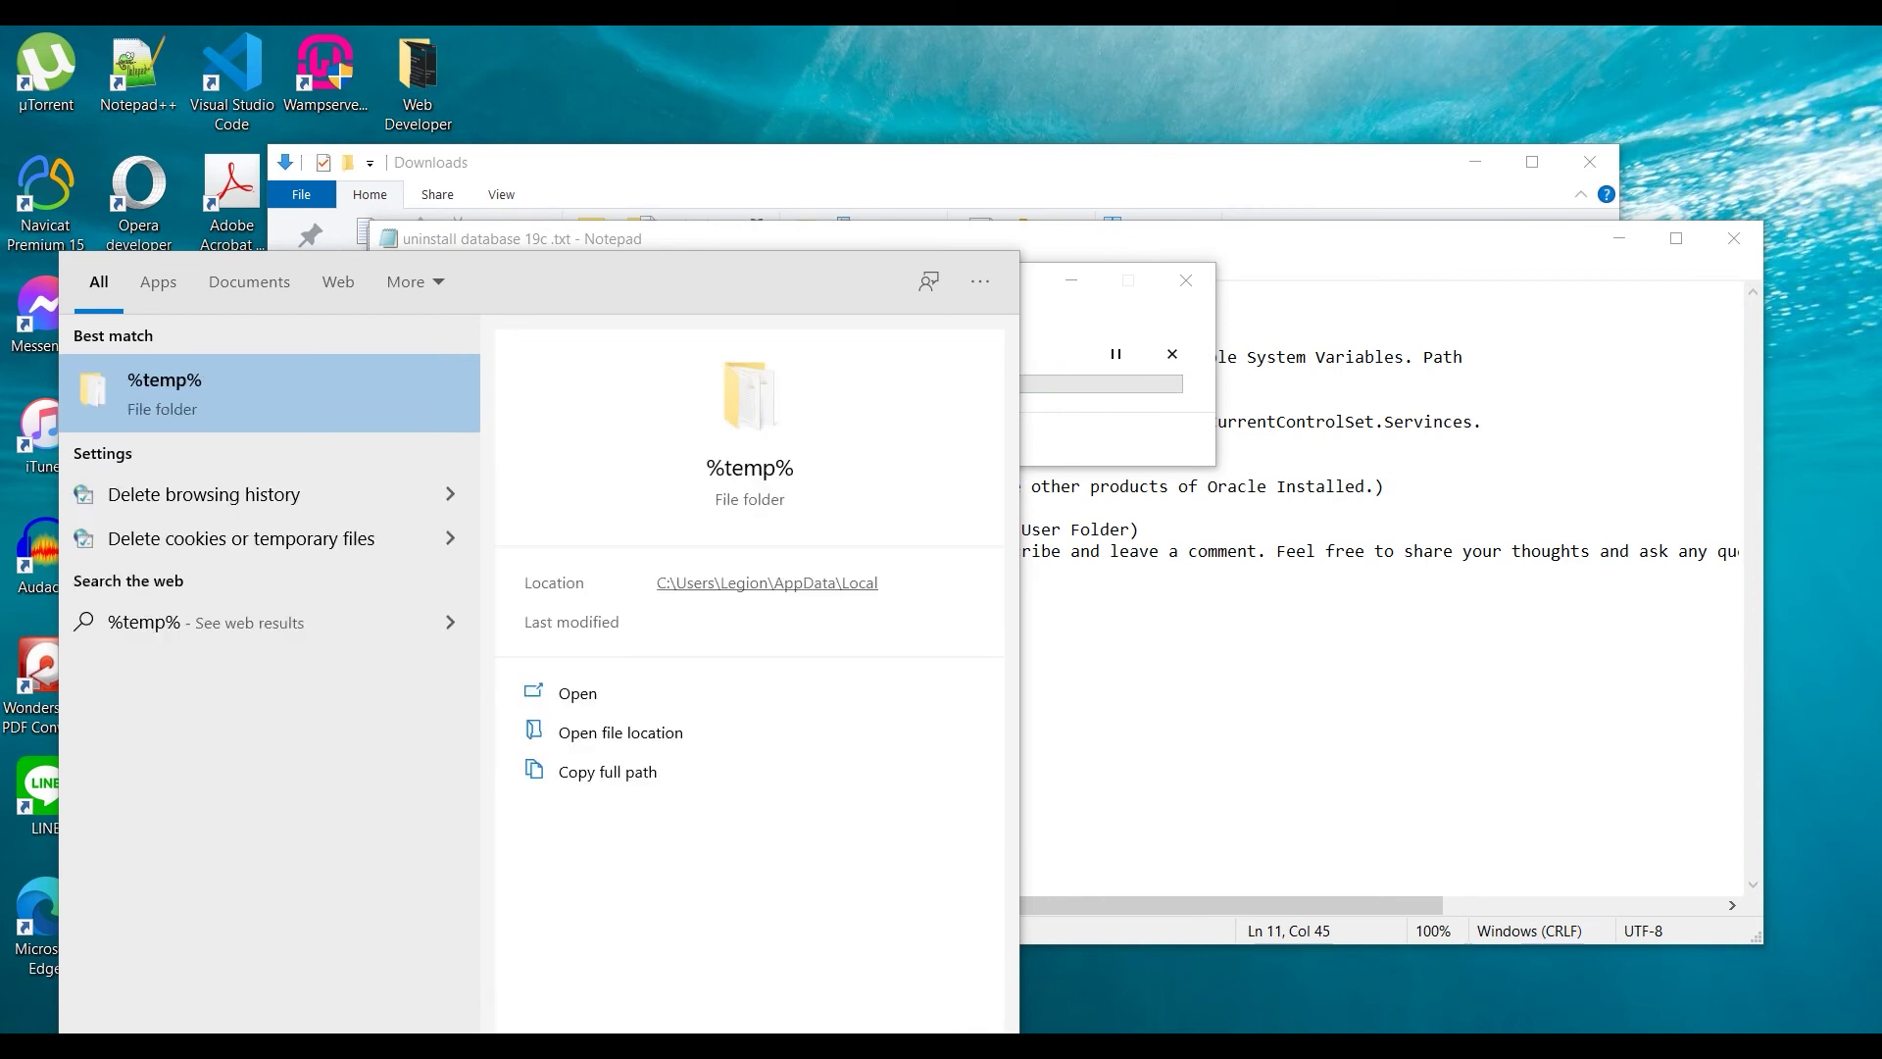
click(182, 396)
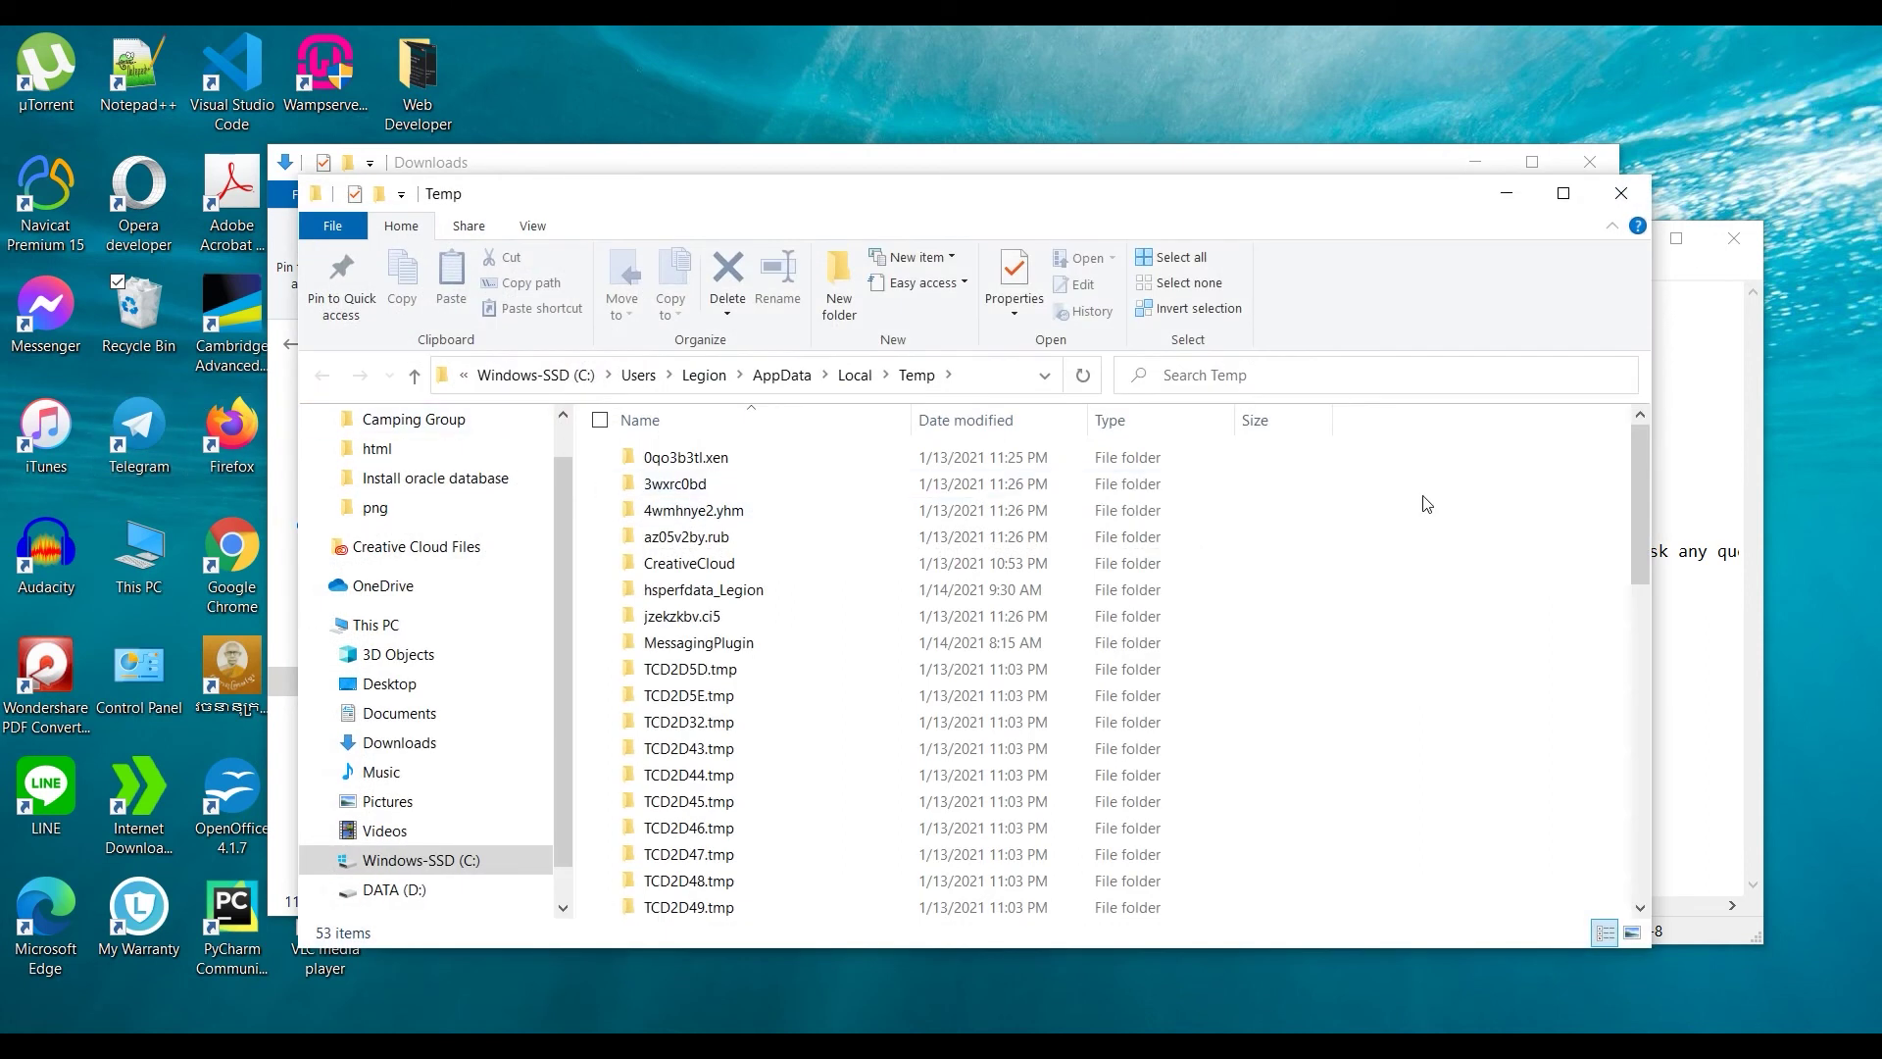
- Delete all contents of the Temp folder, skipping every file that is in use, and close the folder window
key(ctrl+a)
right_click(1010, 500)
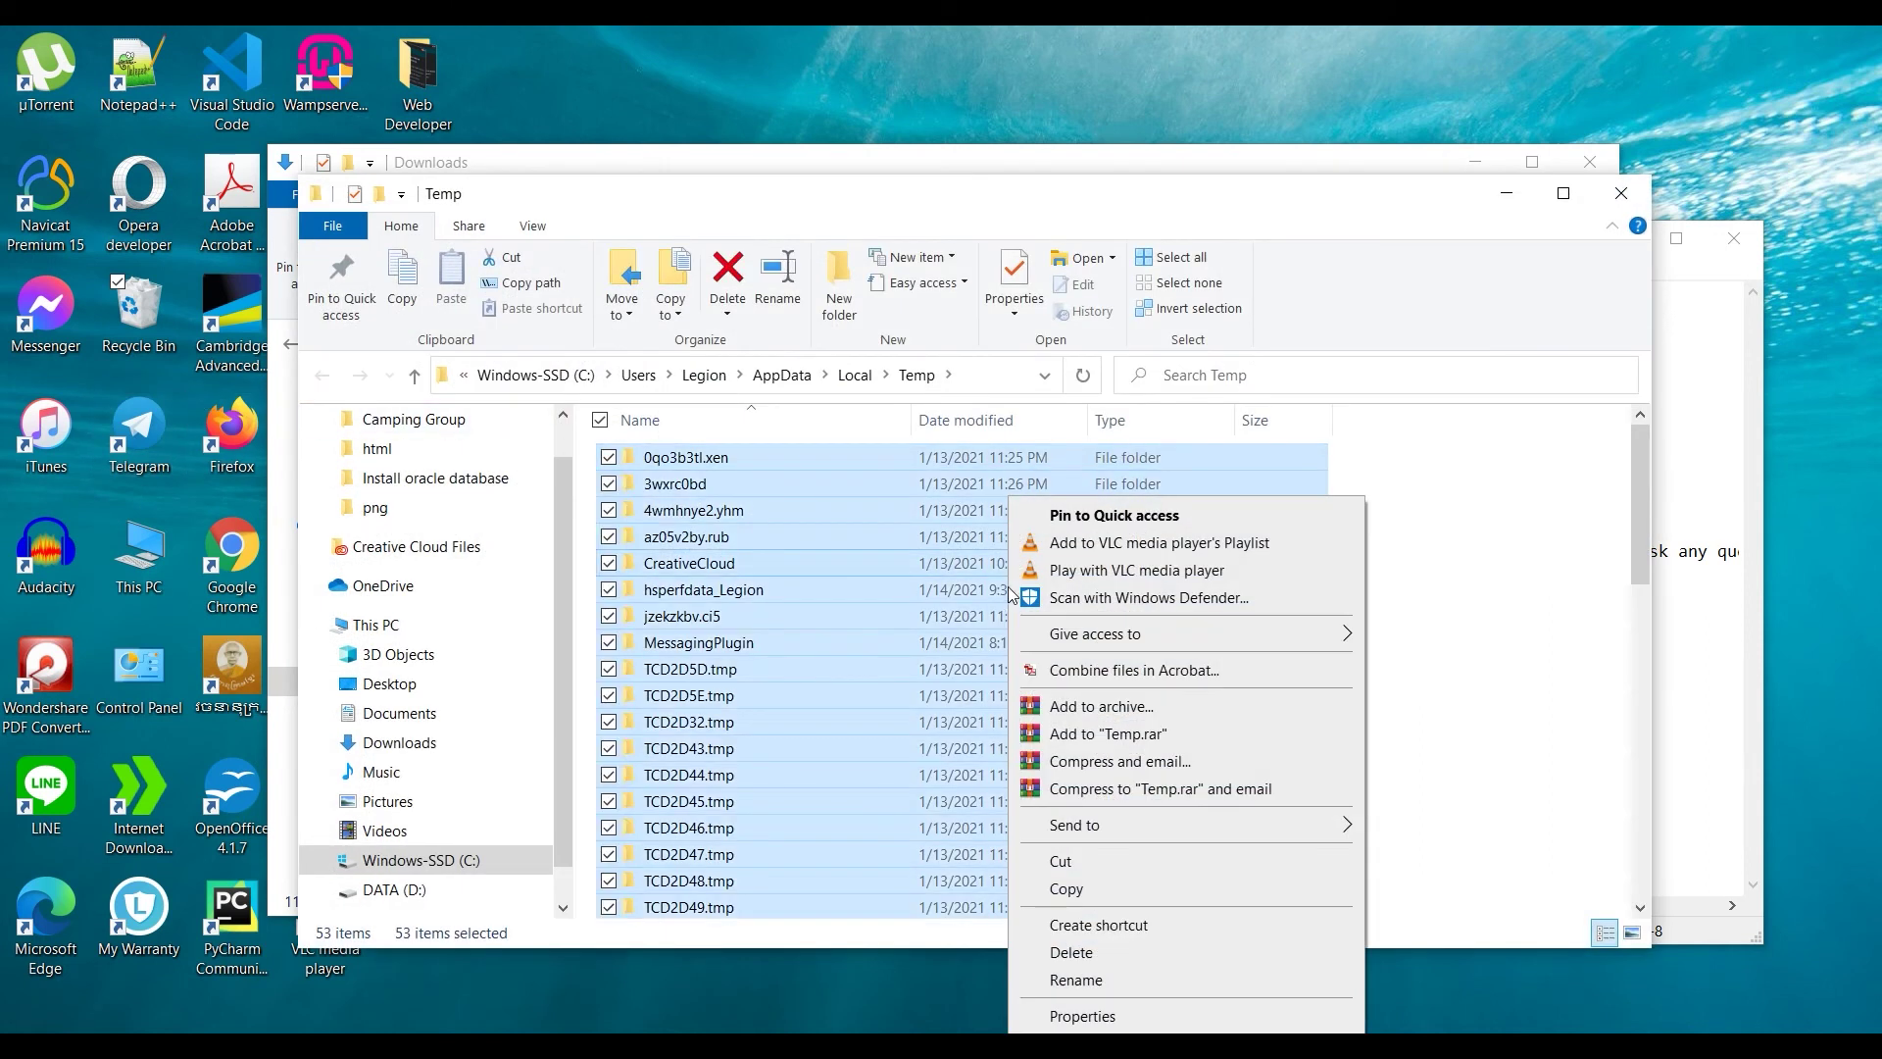
click(1063, 956)
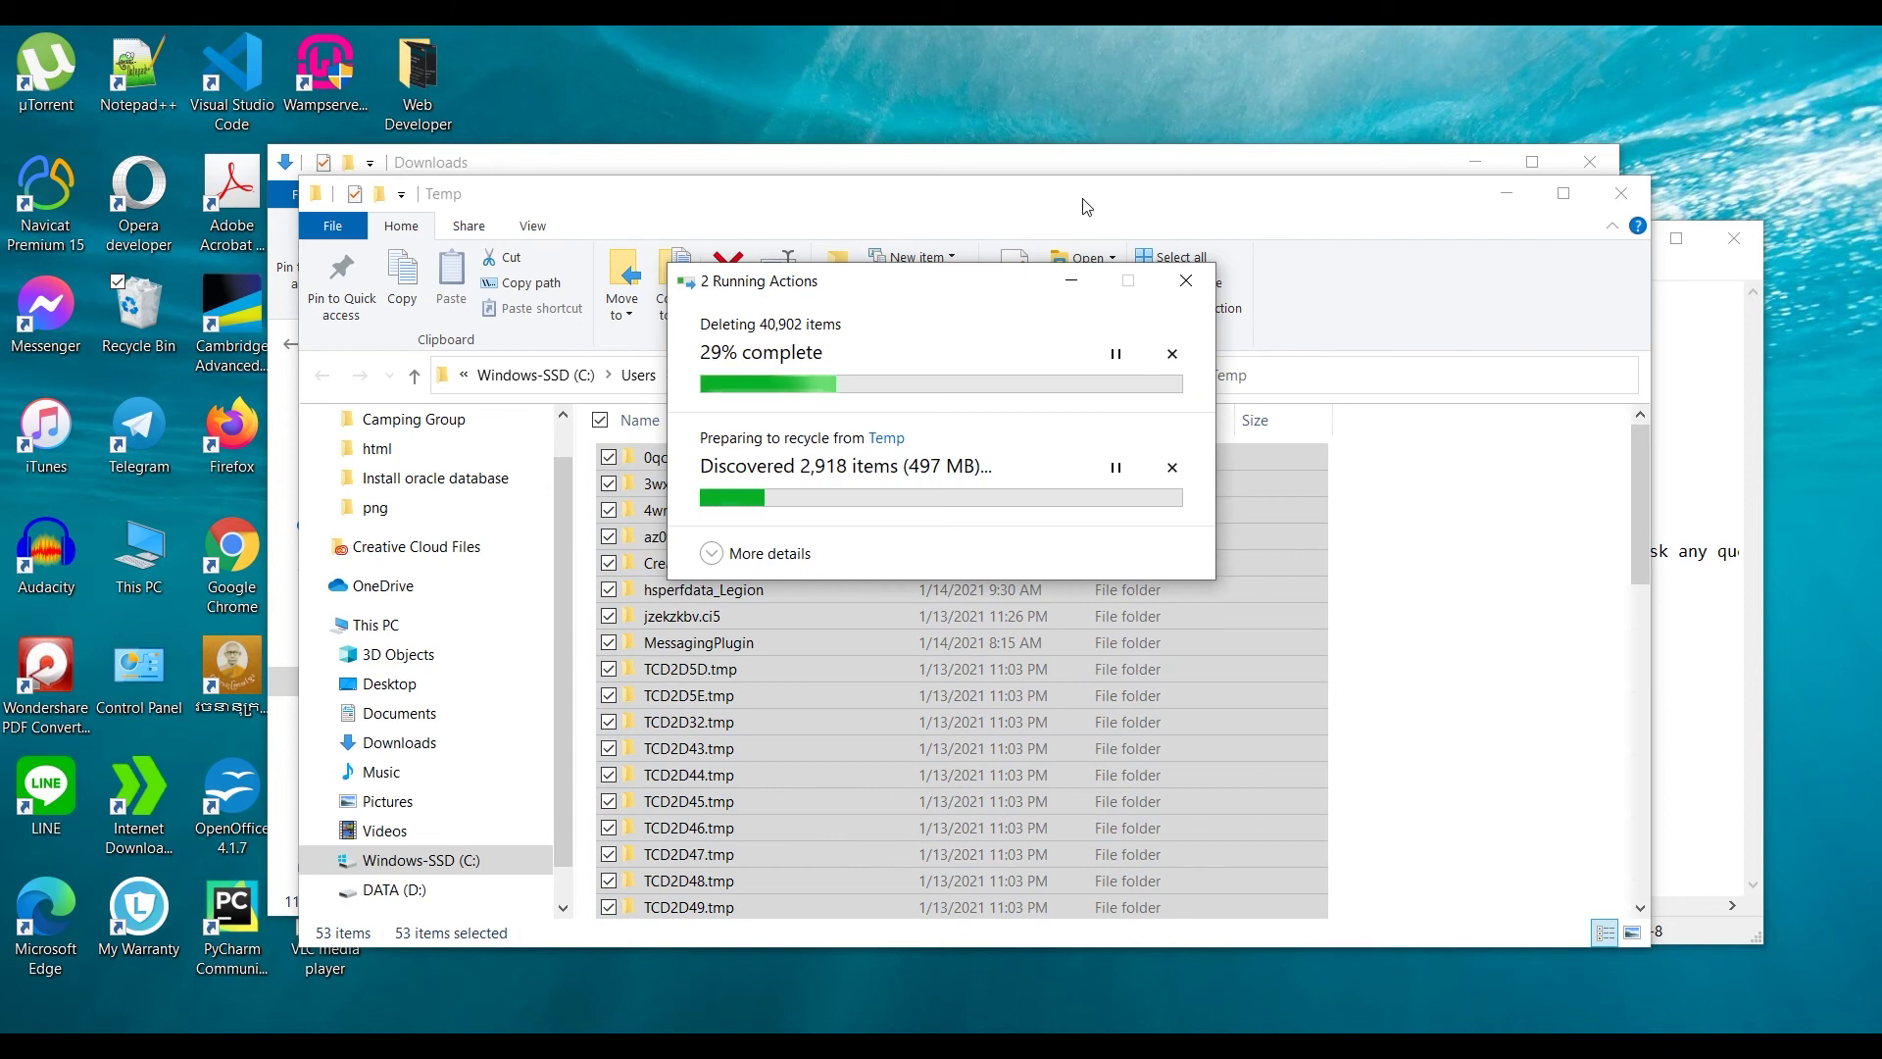
drag(1082, 206, 1082, 142)
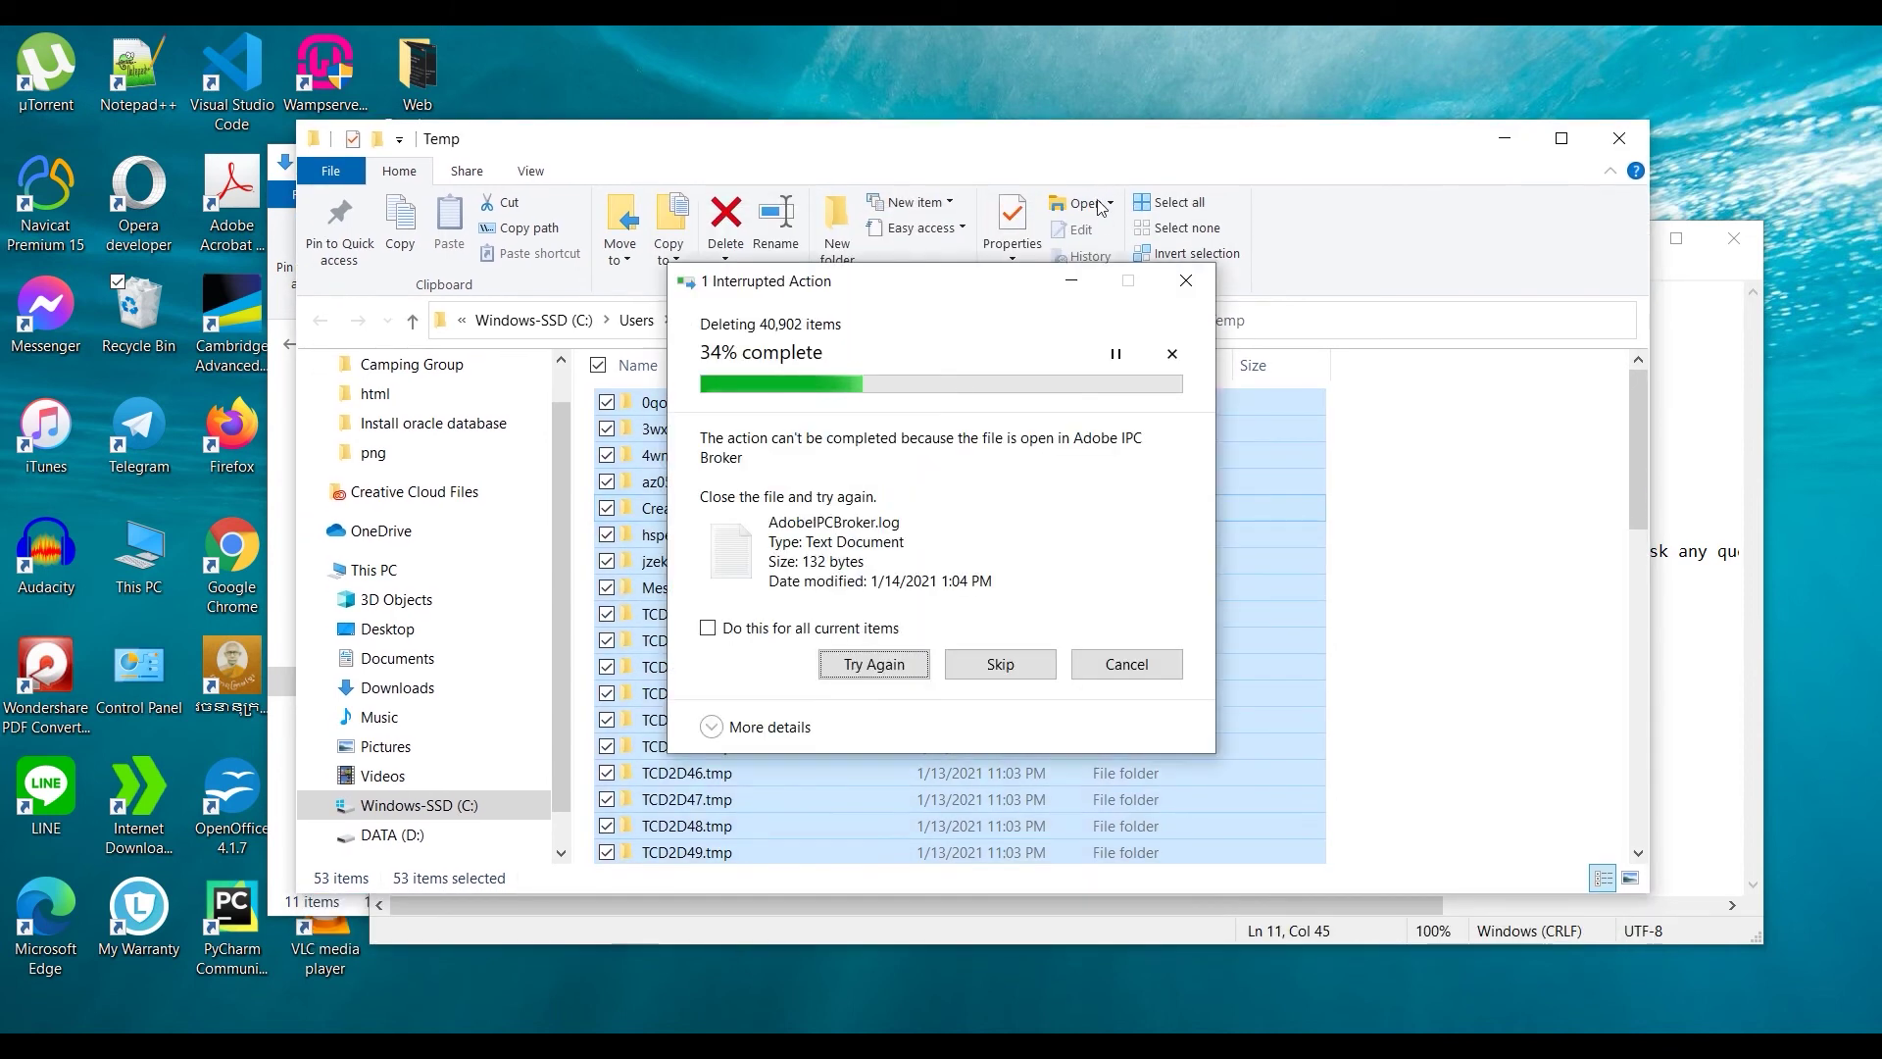
click(708, 627)
click(992, 666)
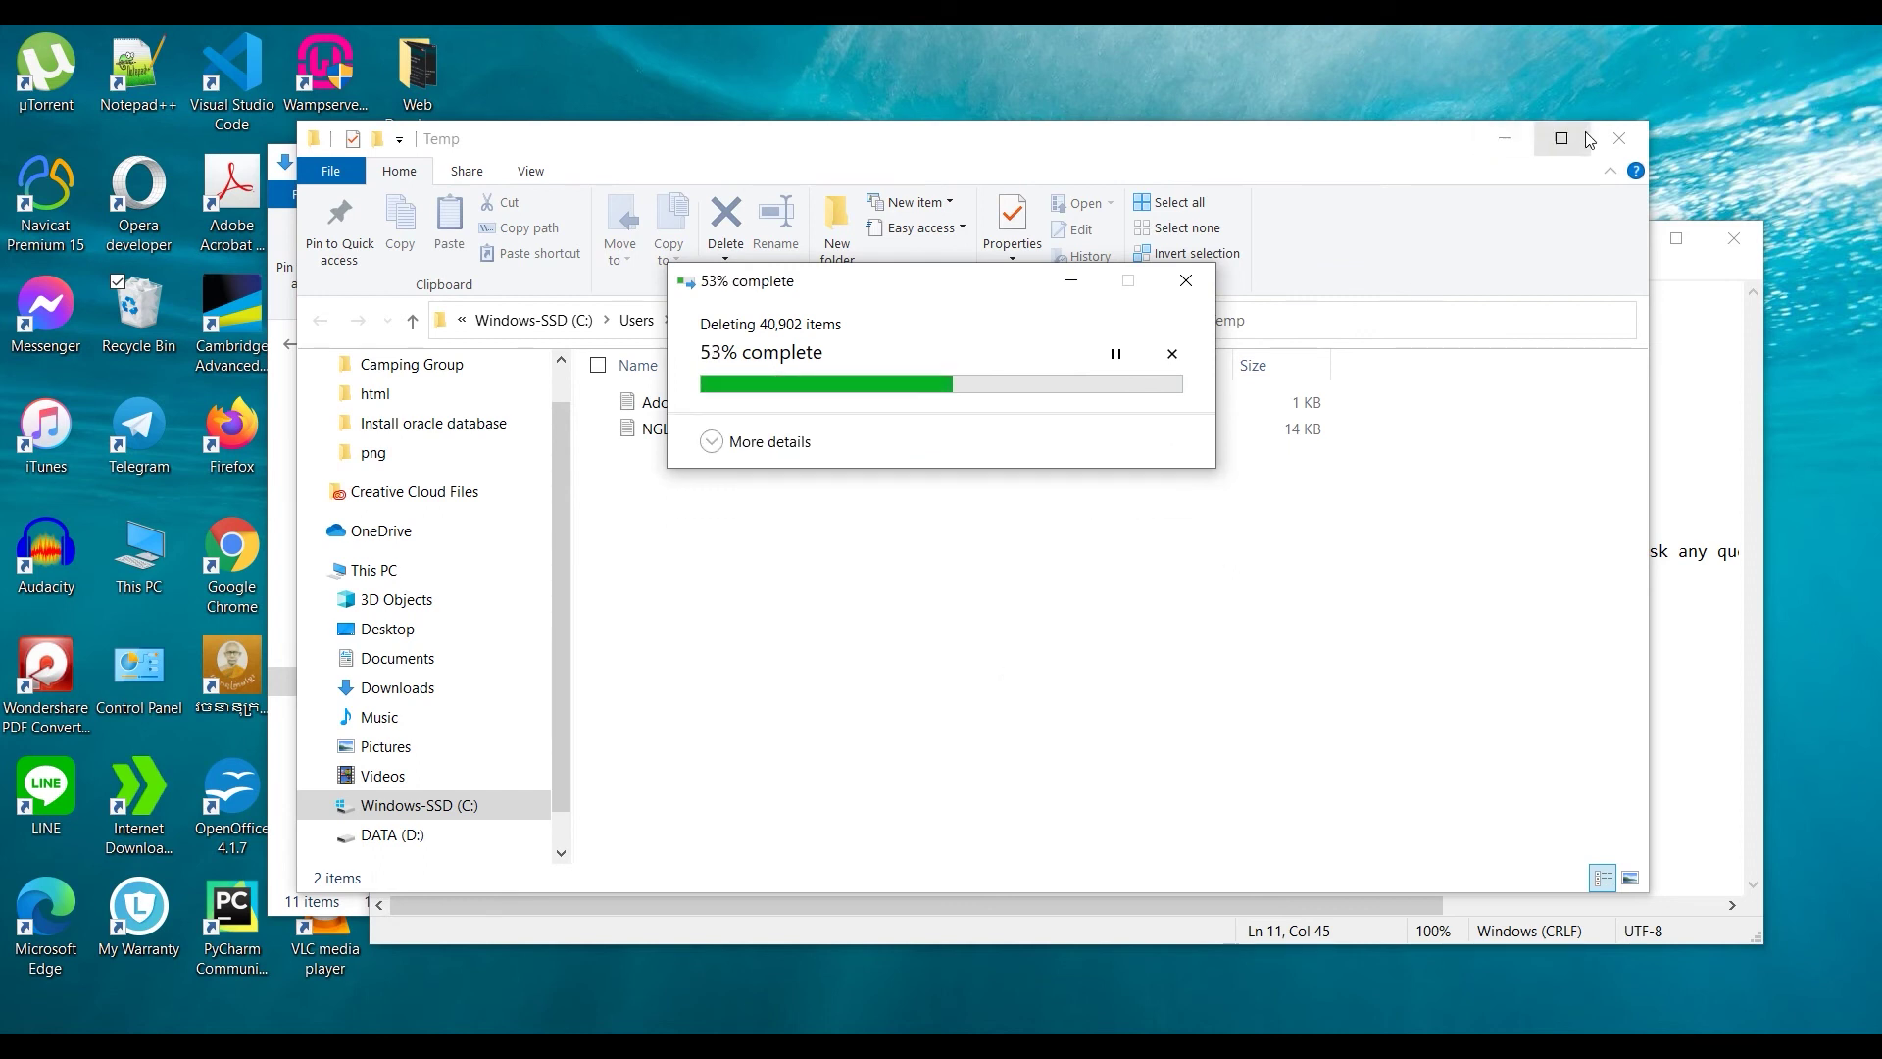
key(alt+F4)
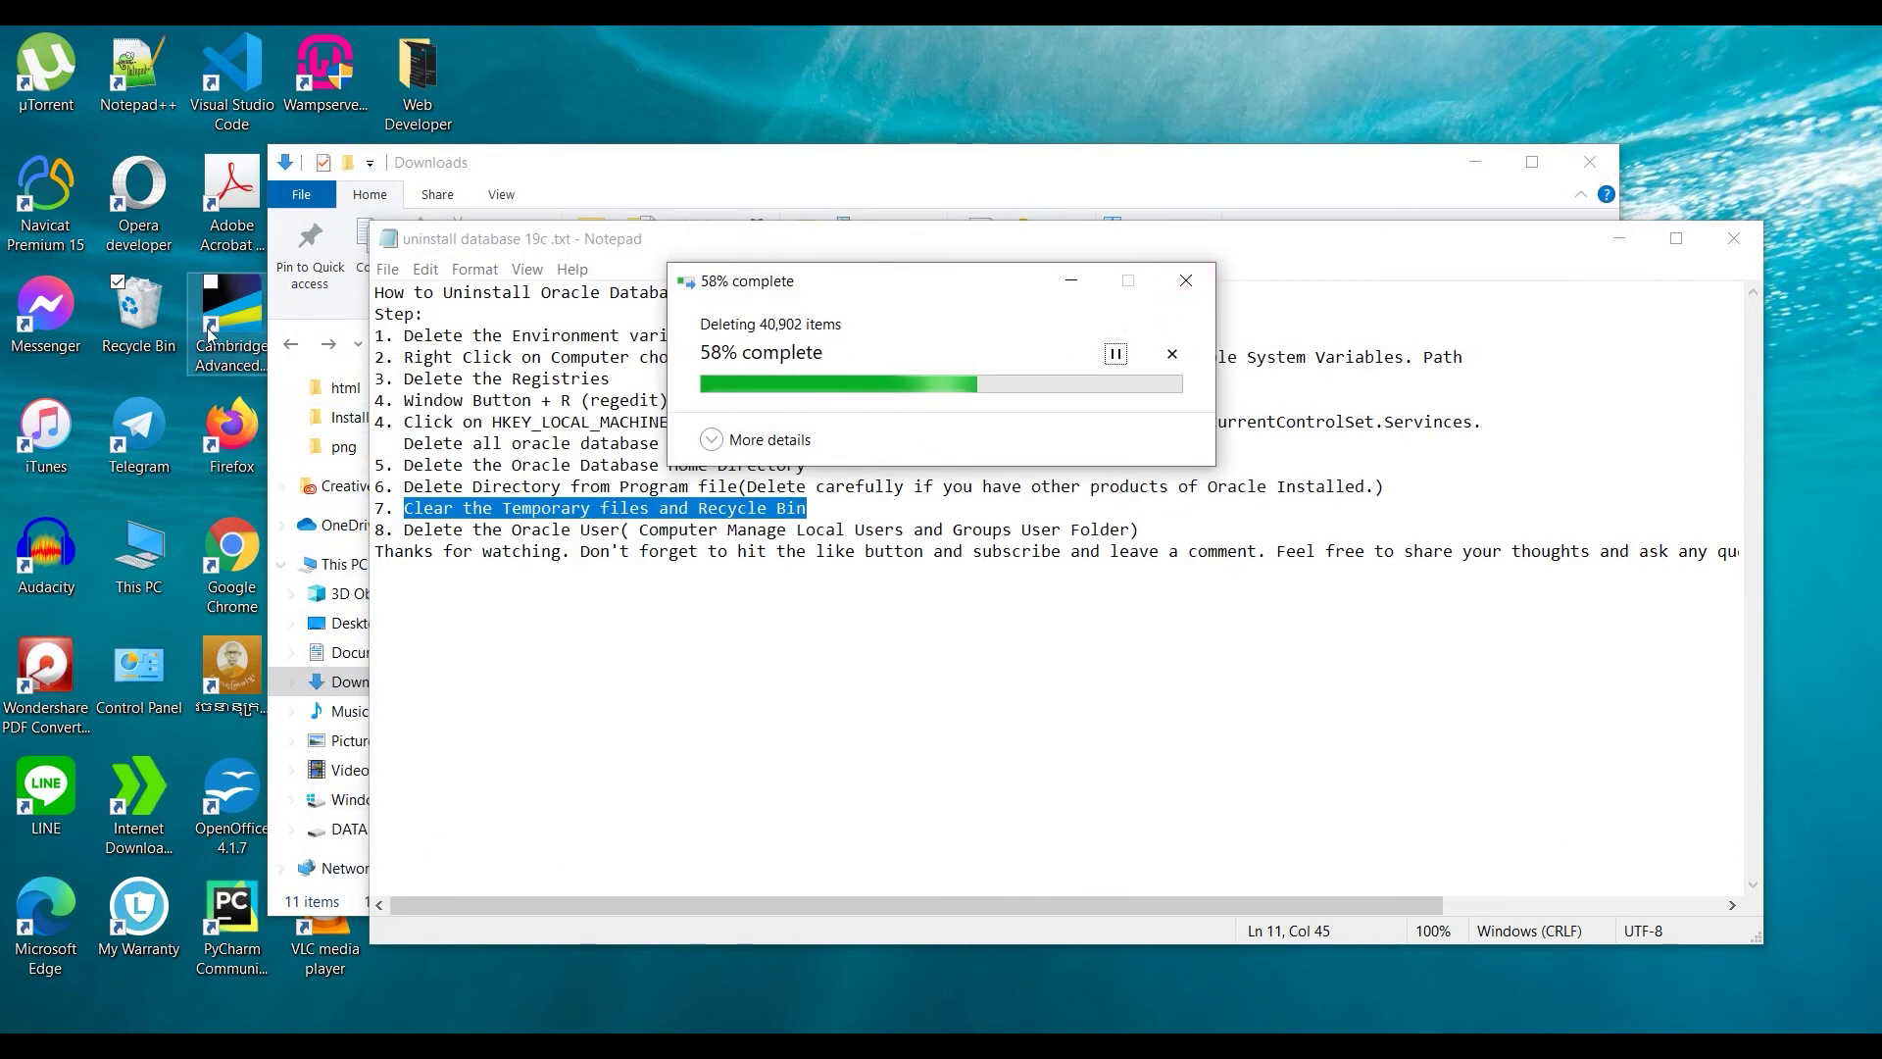
- Empty the Recycle Bin again, confirming the permanent deletion of the recycled temporary items
click(130, 316)
right_click(131, 318)
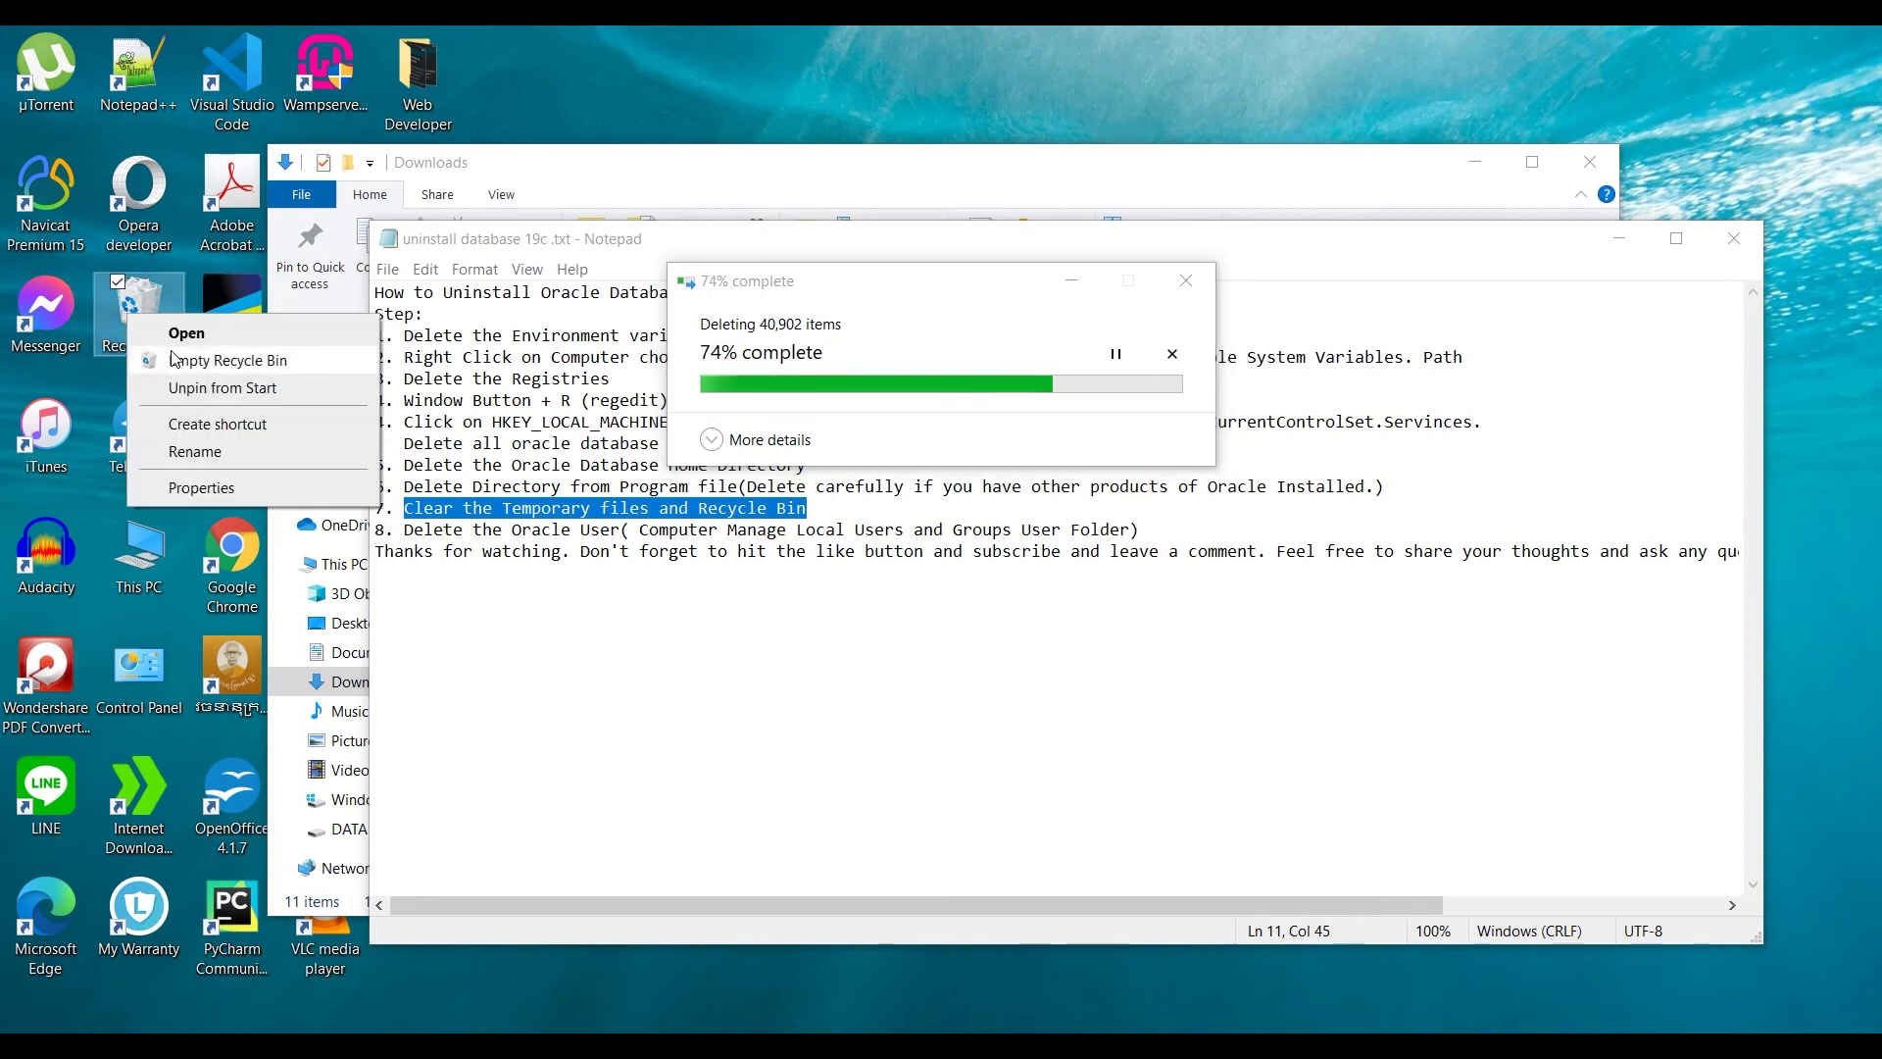
key(Escape)
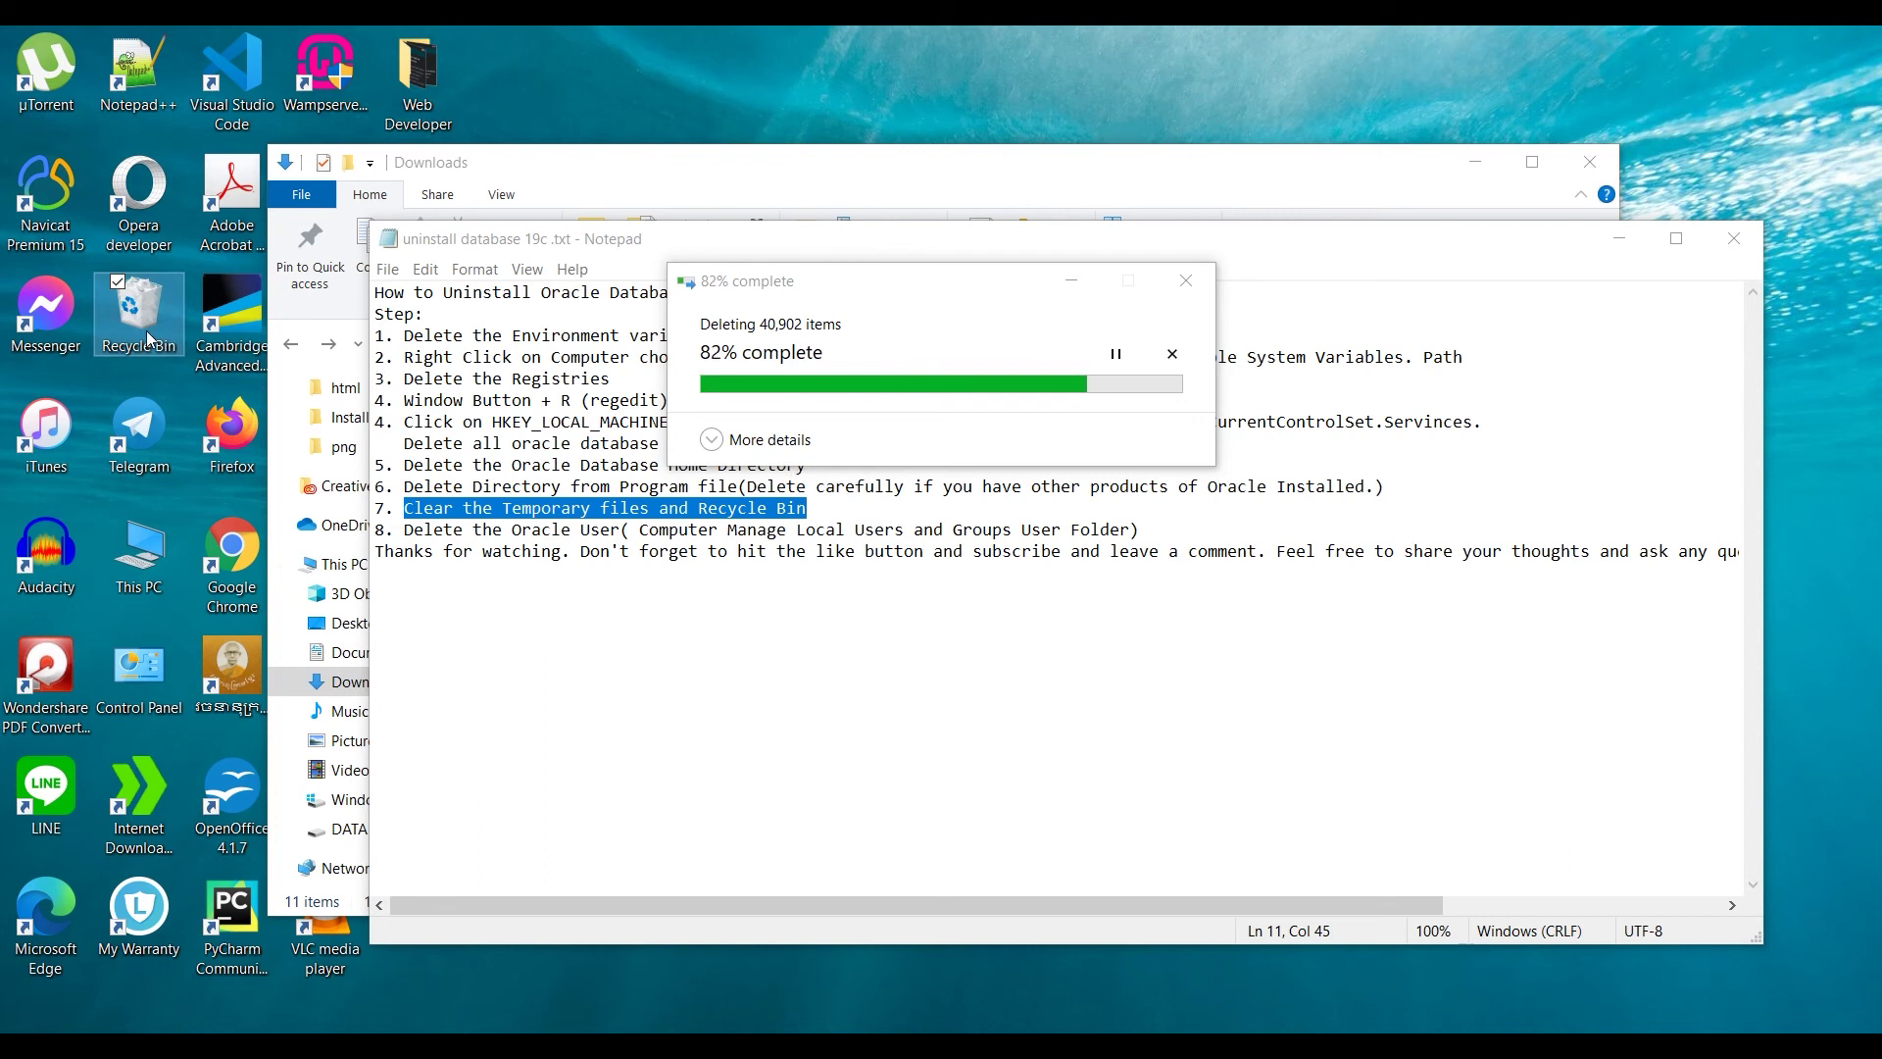
right_click(145, 331)
click(257, 378)
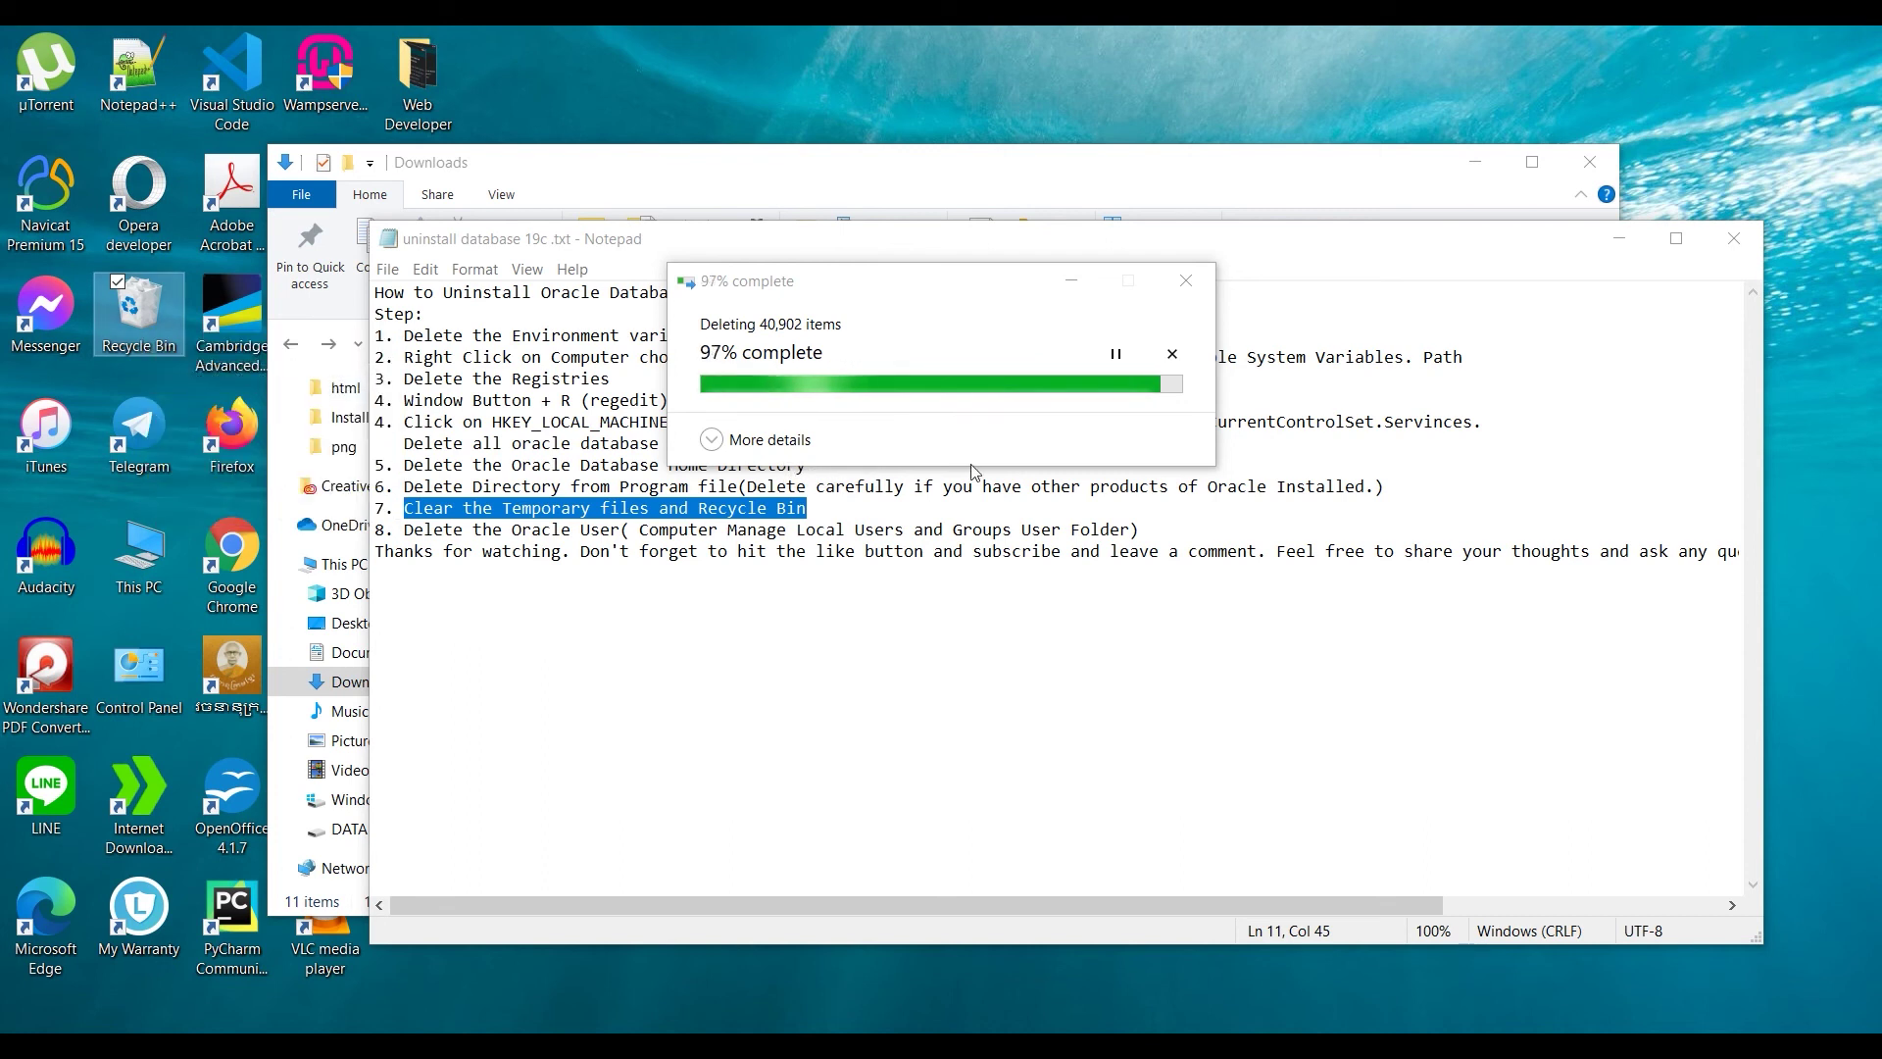
click(582, 529)
right_click(135, 309)
click(235, 359)
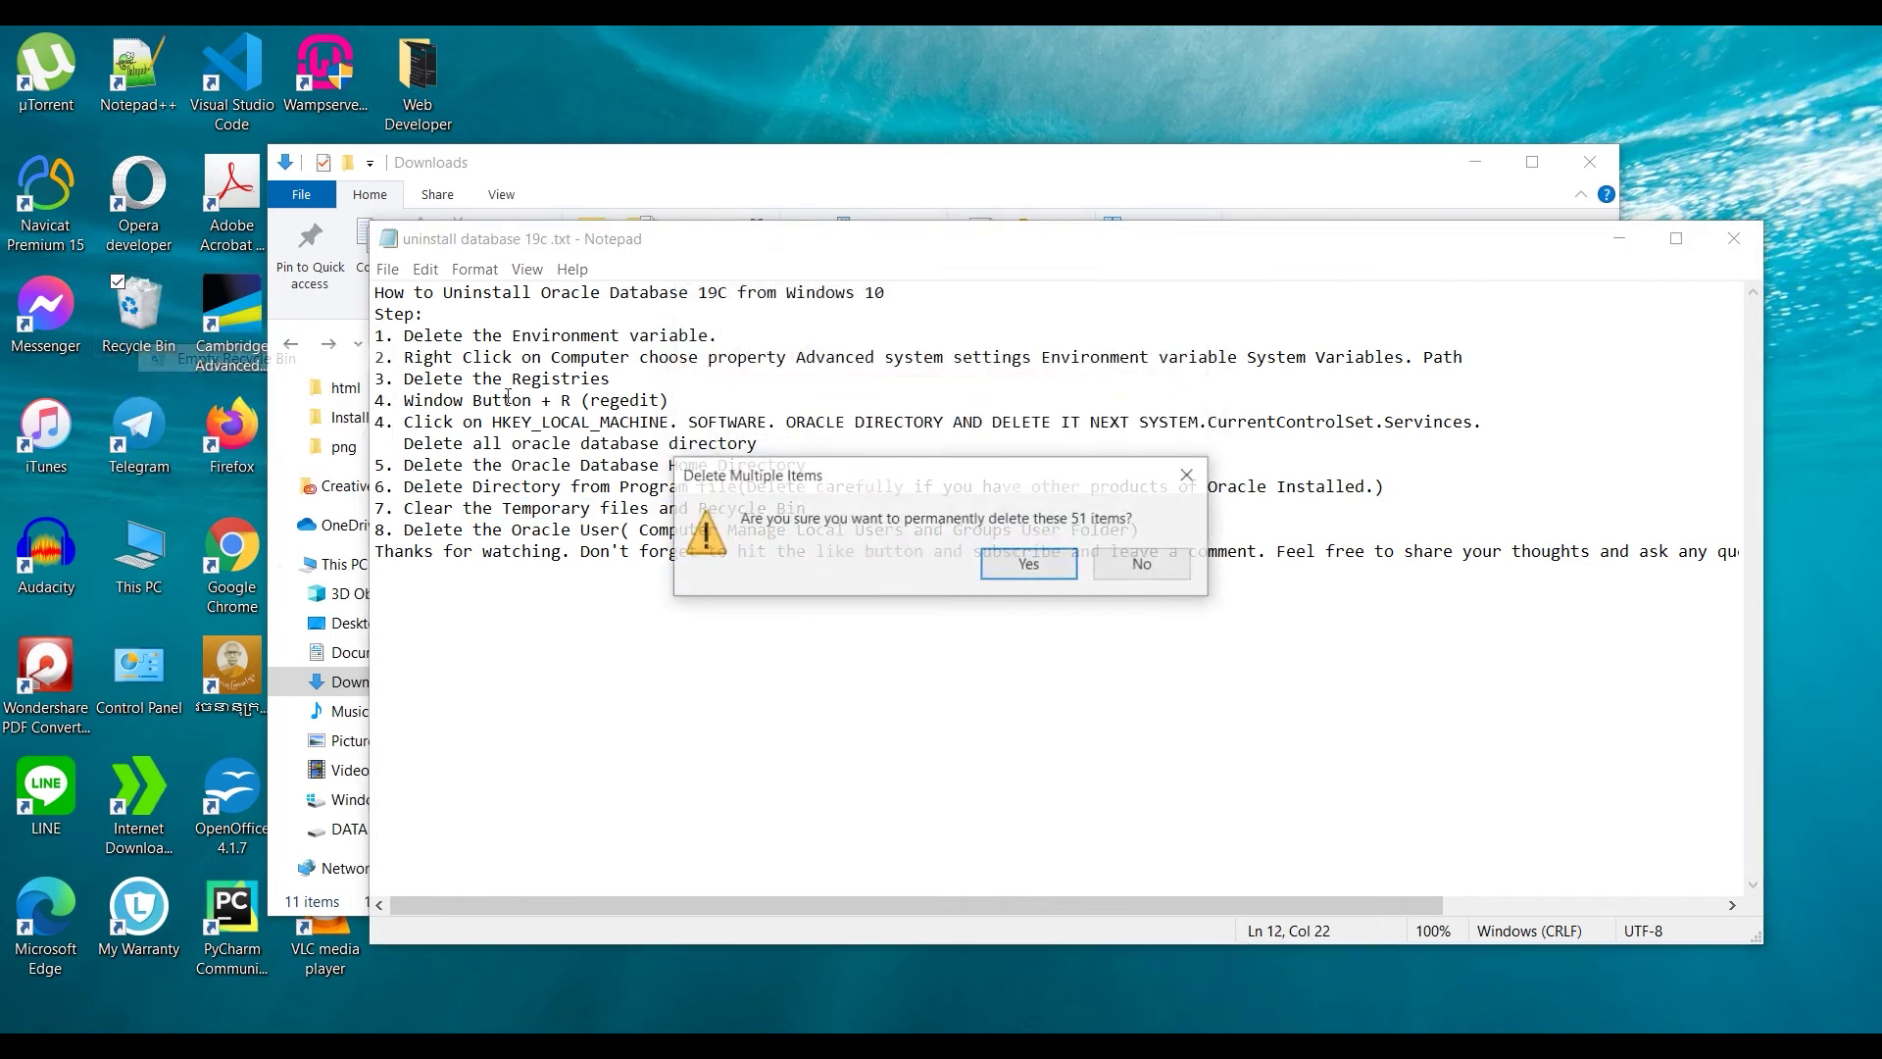
click(1036, 561)
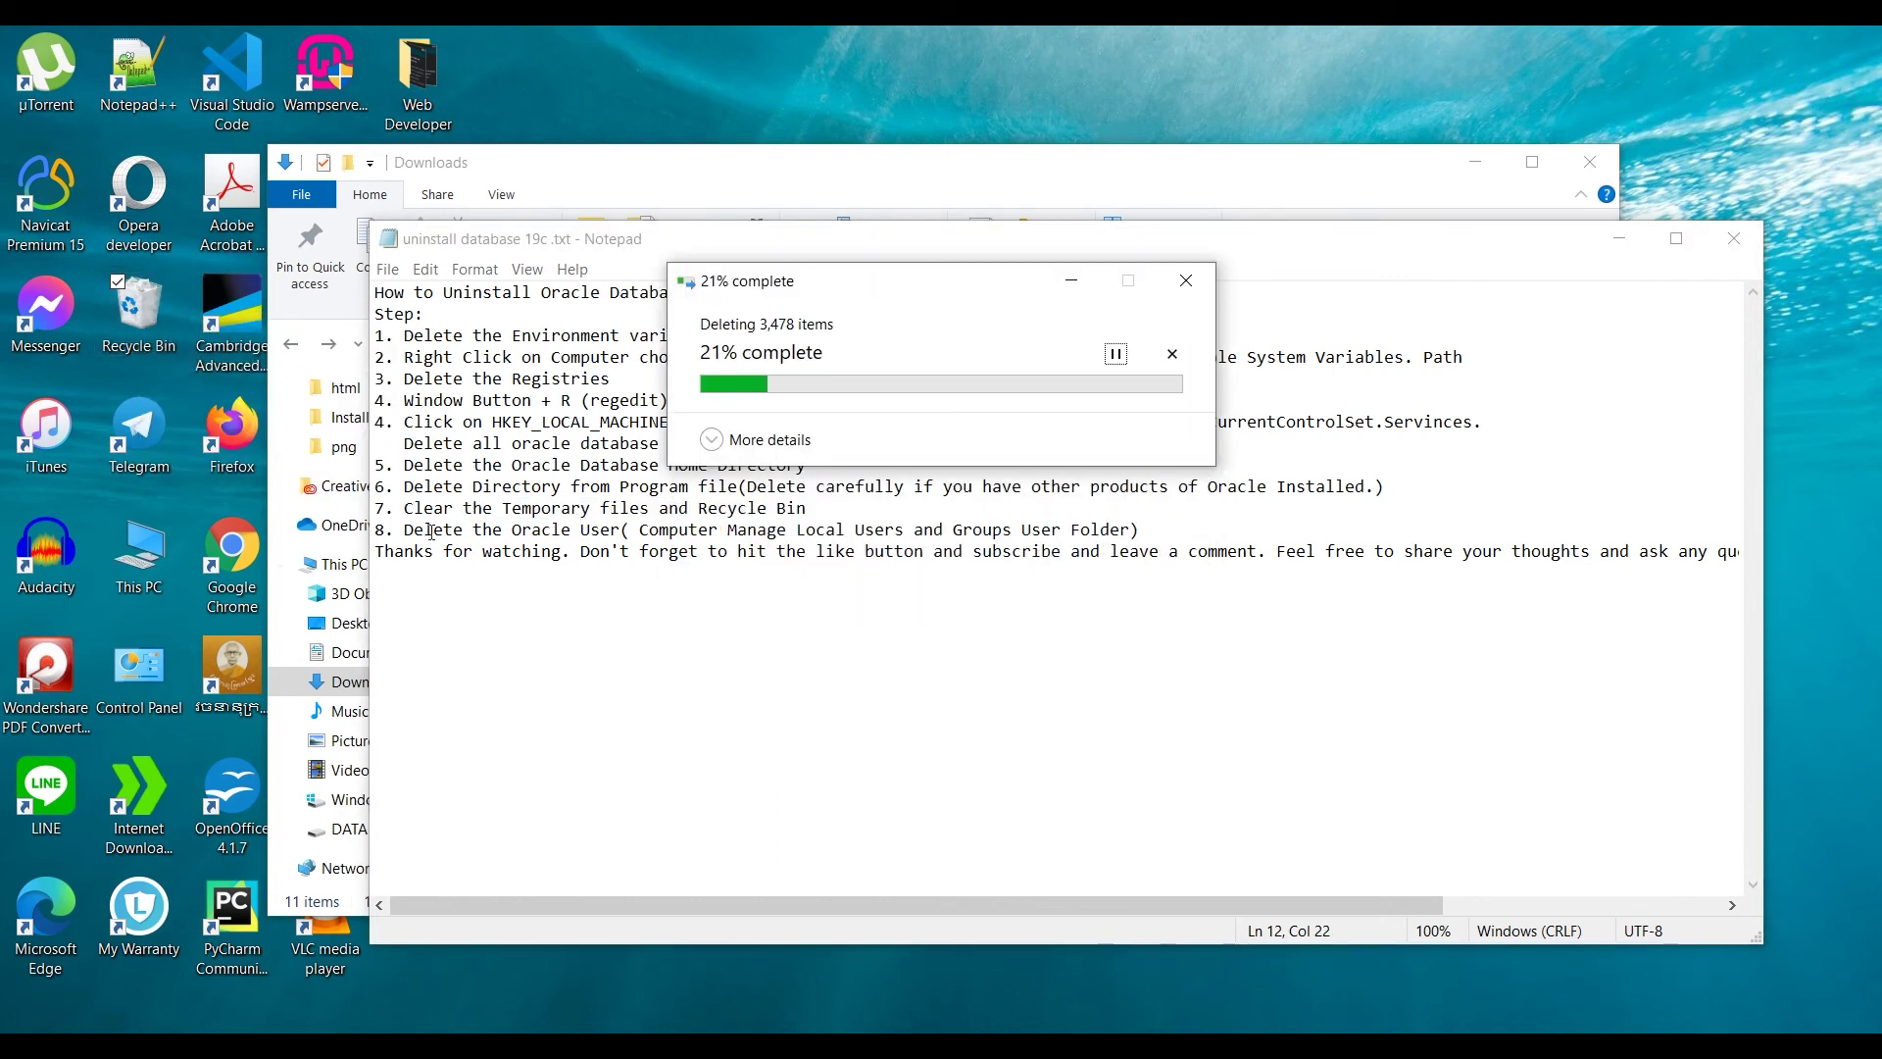
- Open Computer Management for This PC and look for Local Users and Groups, comparing with step 8 of the Notepad instructions
drag(404, 529, 621, 529)
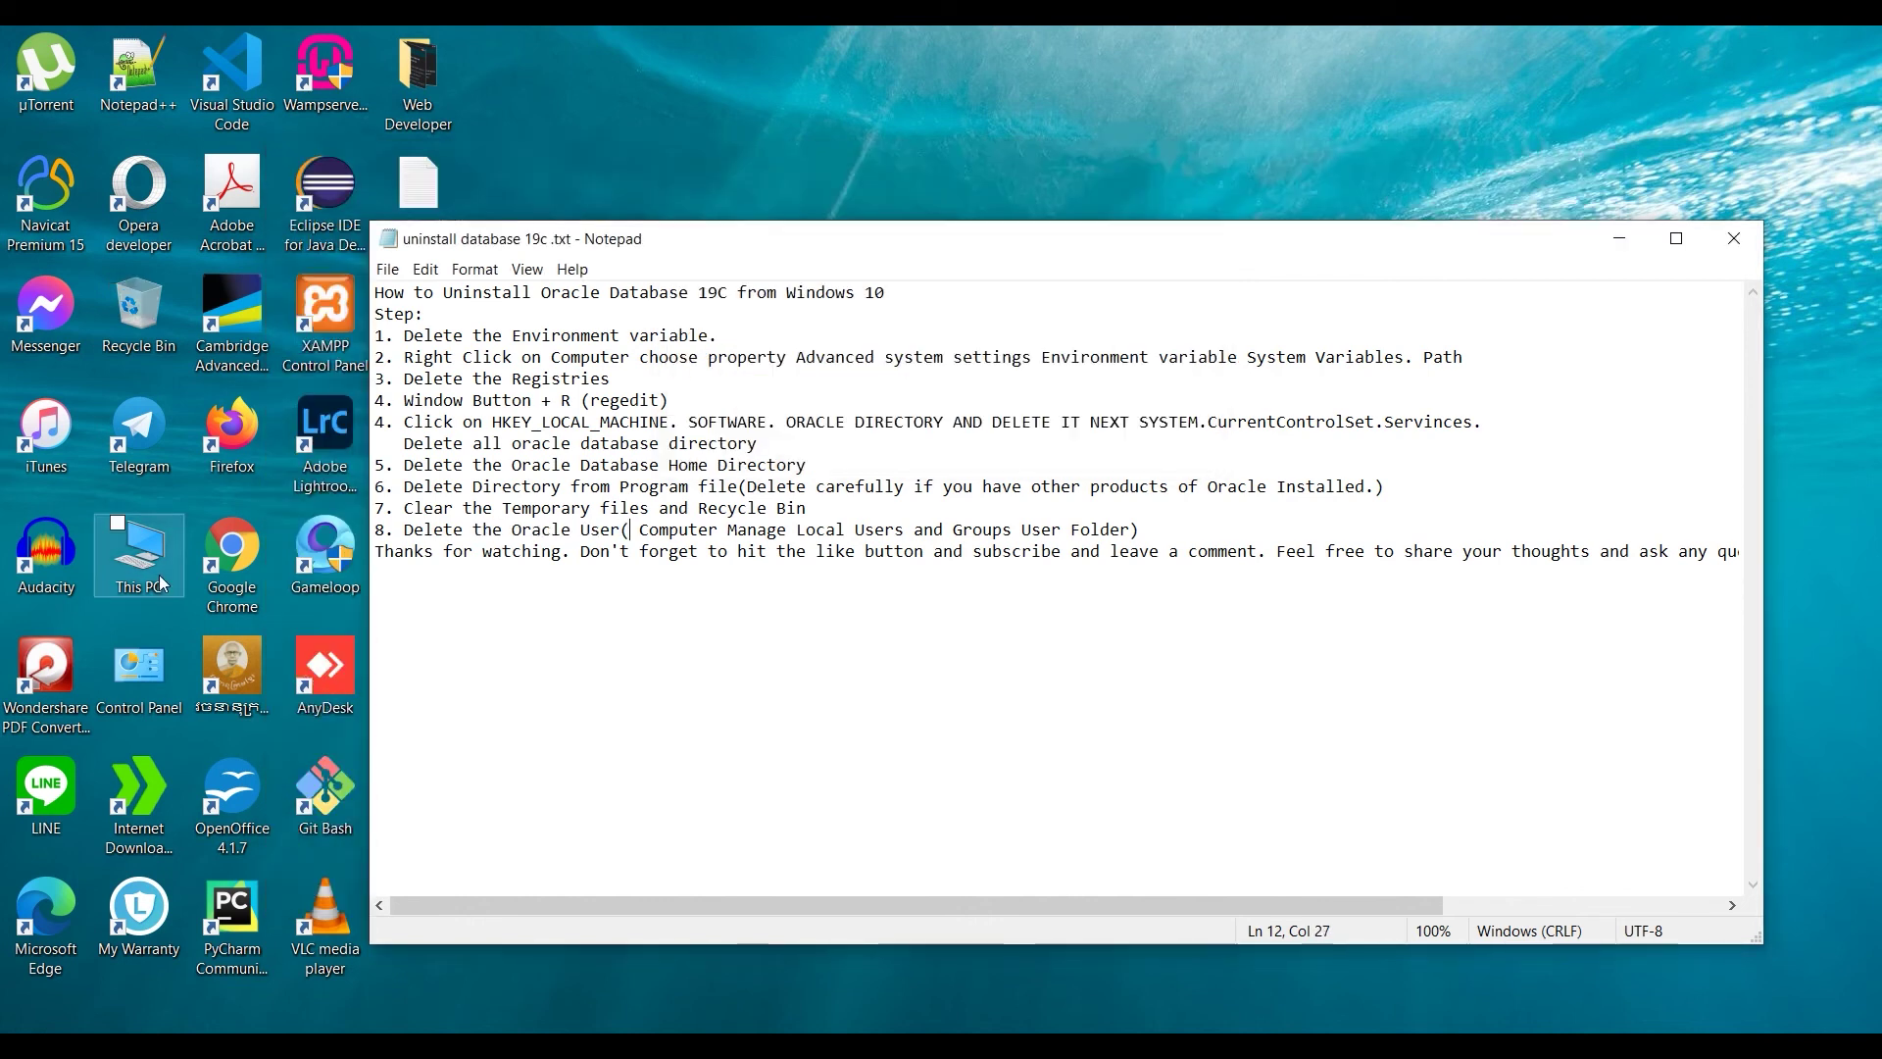
right_click(159, 568)
click(209, 646)
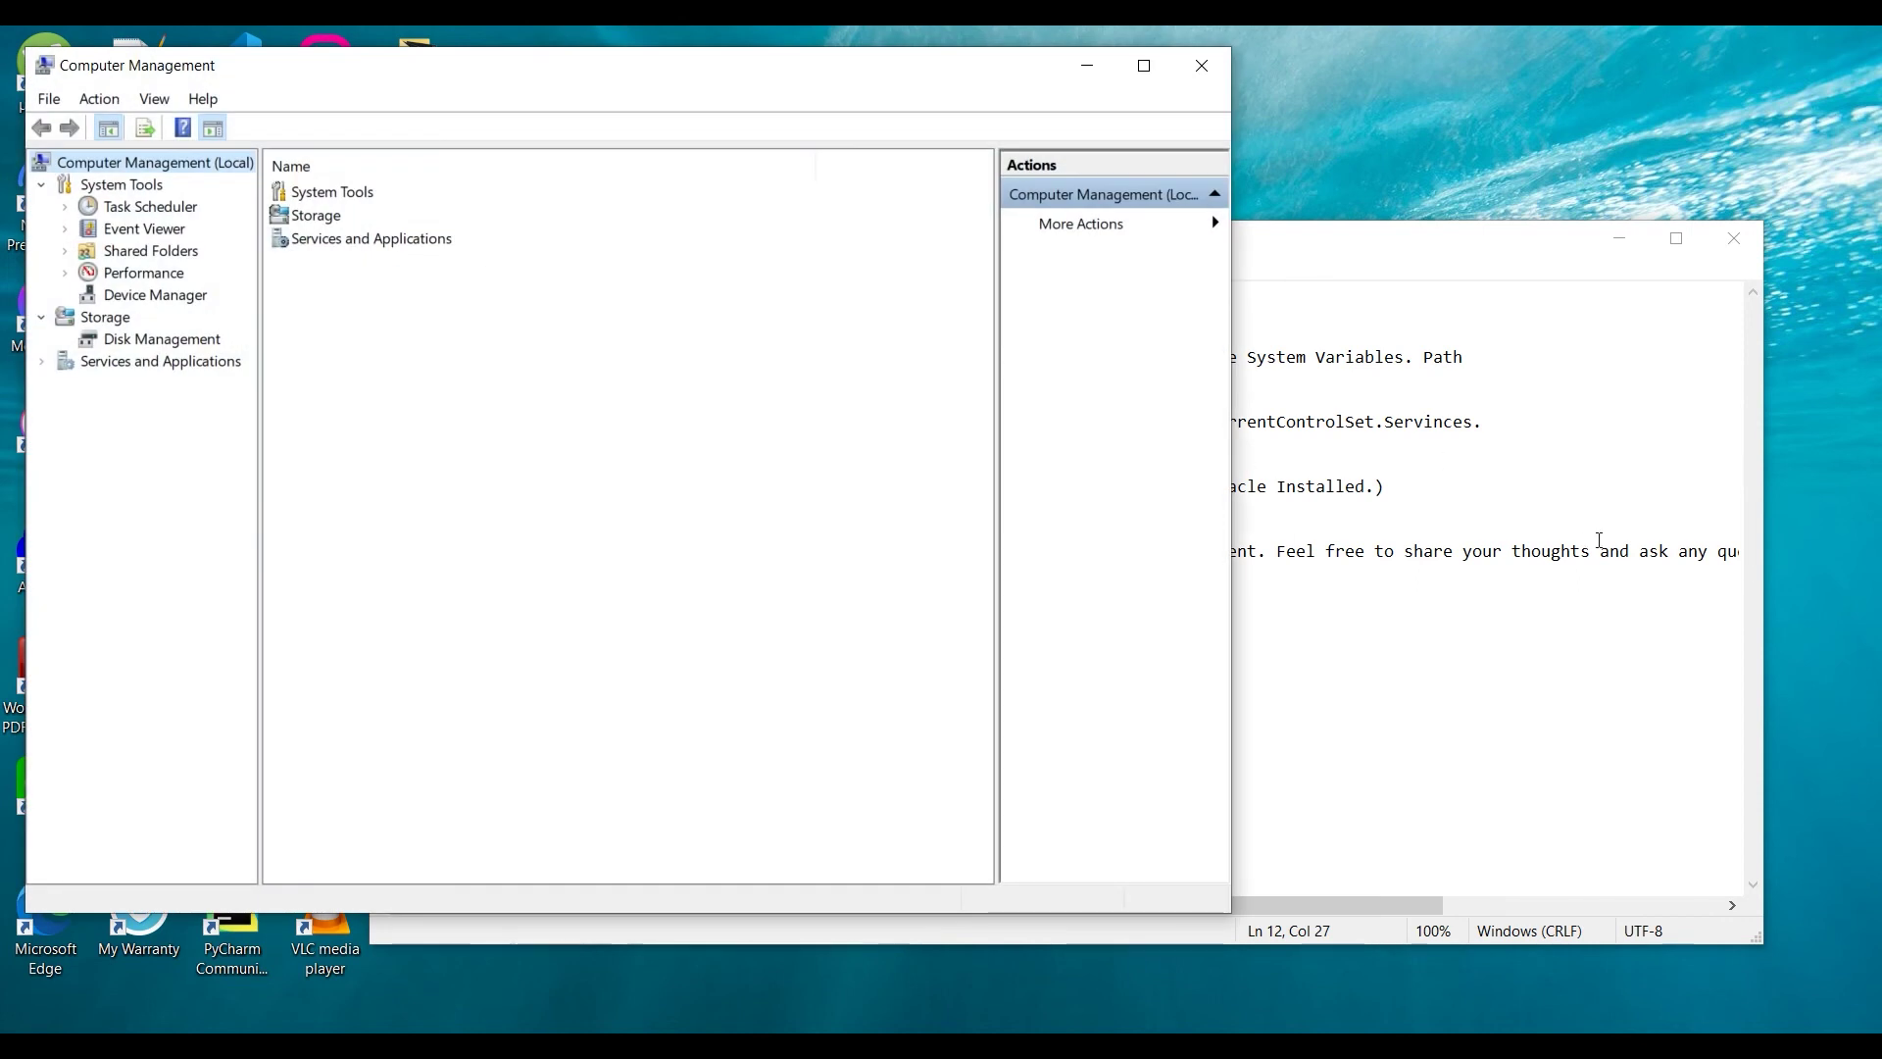
click(1628, 551)
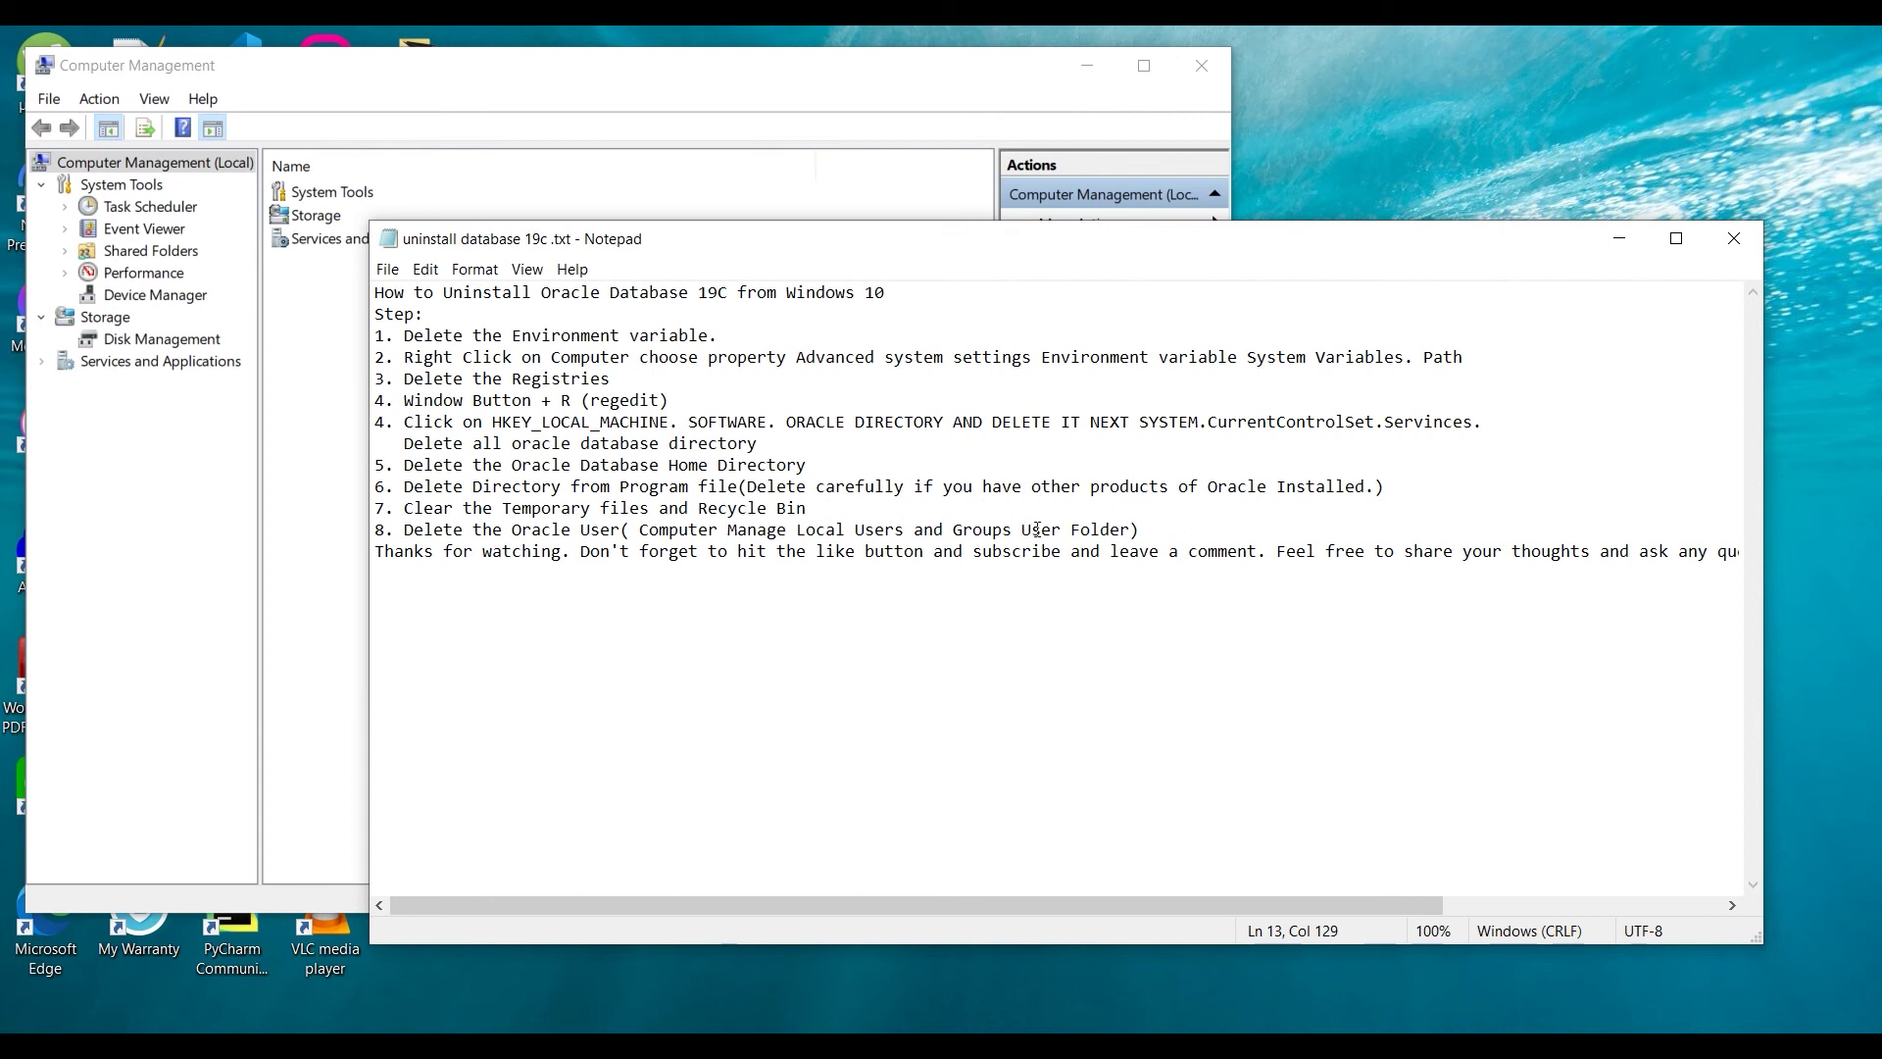
click(287, 351)
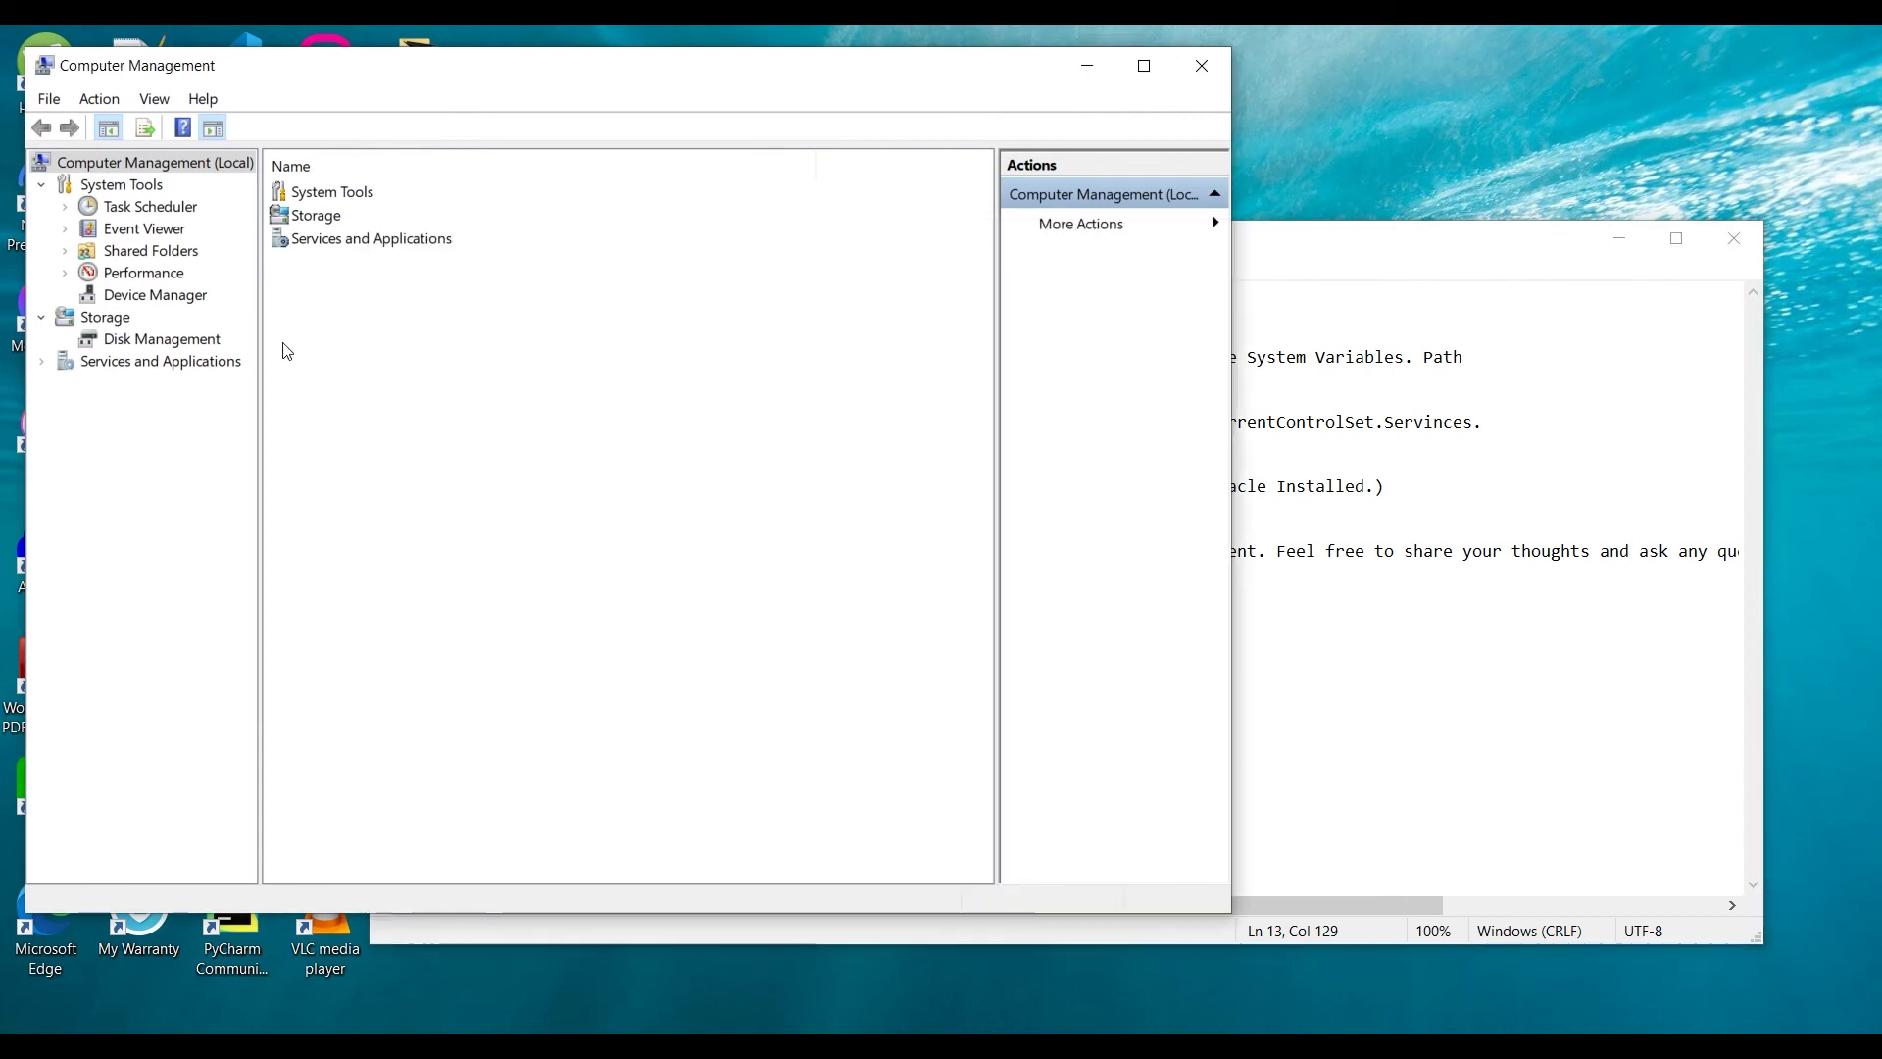
click(68, 276)
click(69, 276)
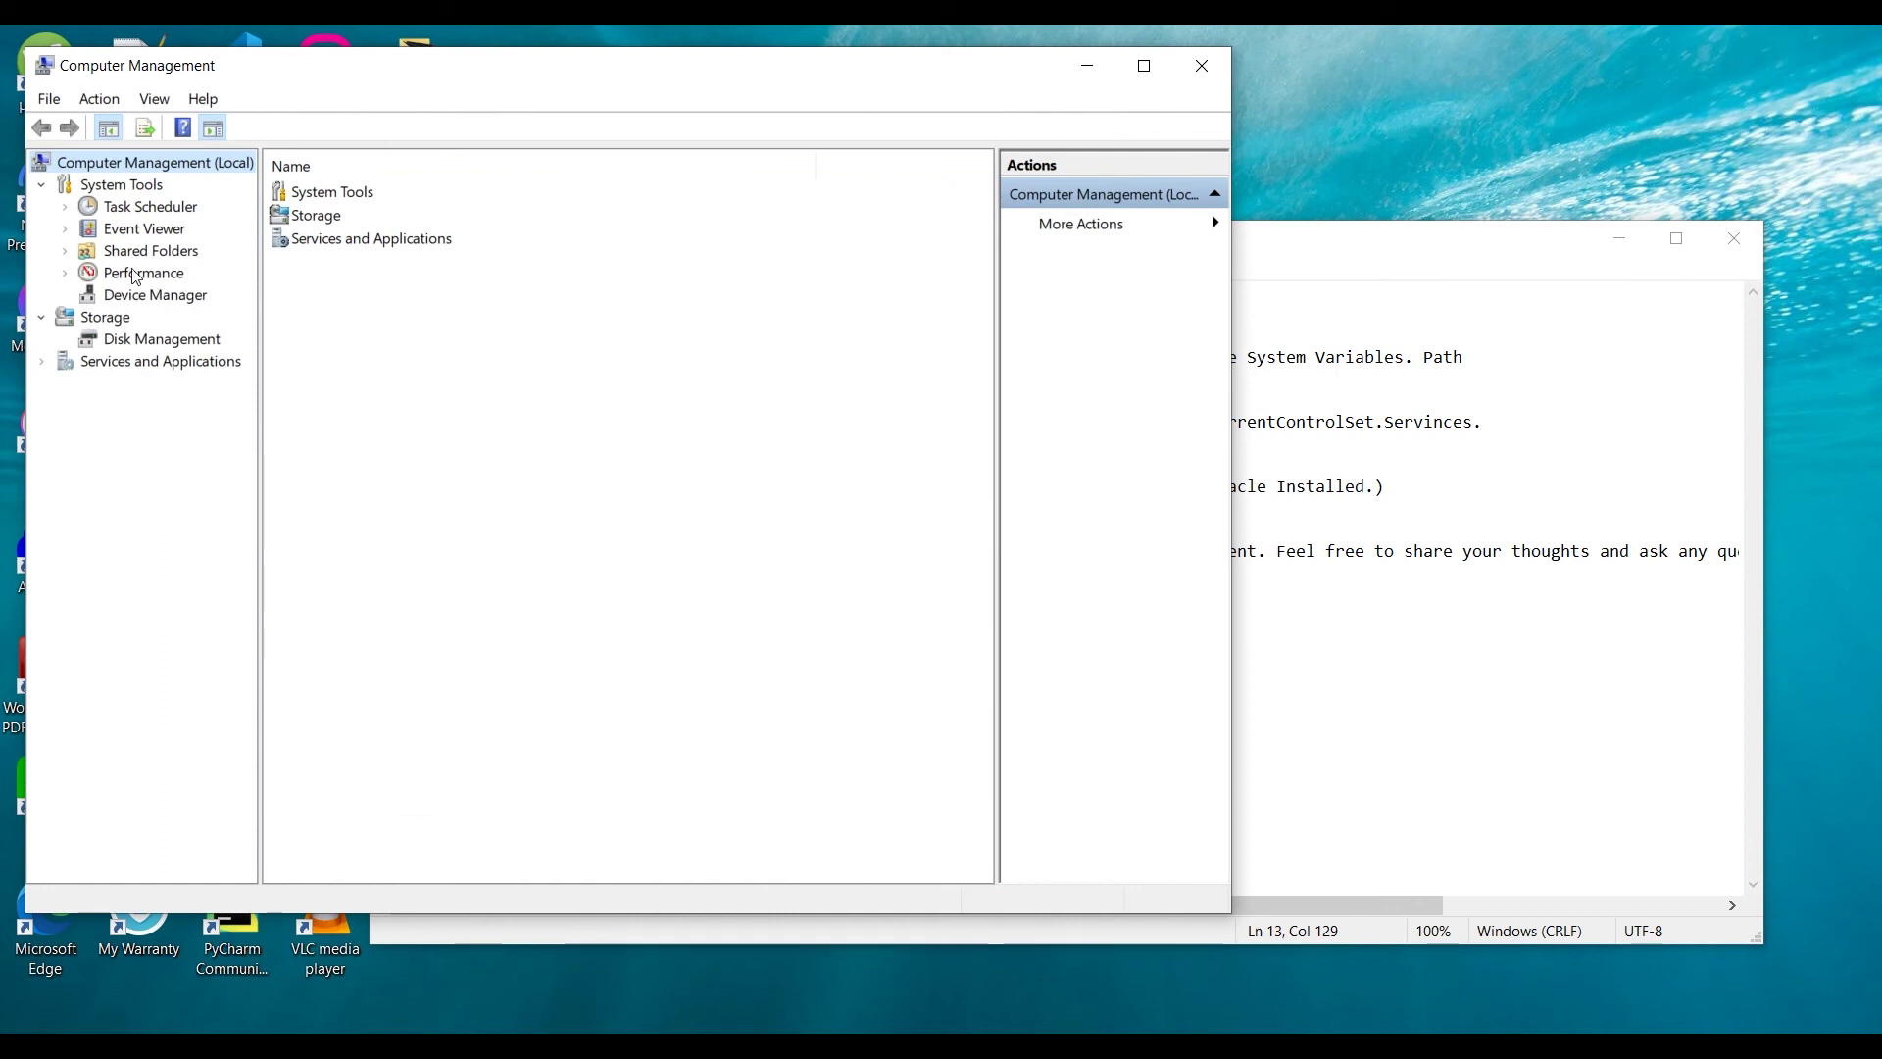
click(1284, 333)
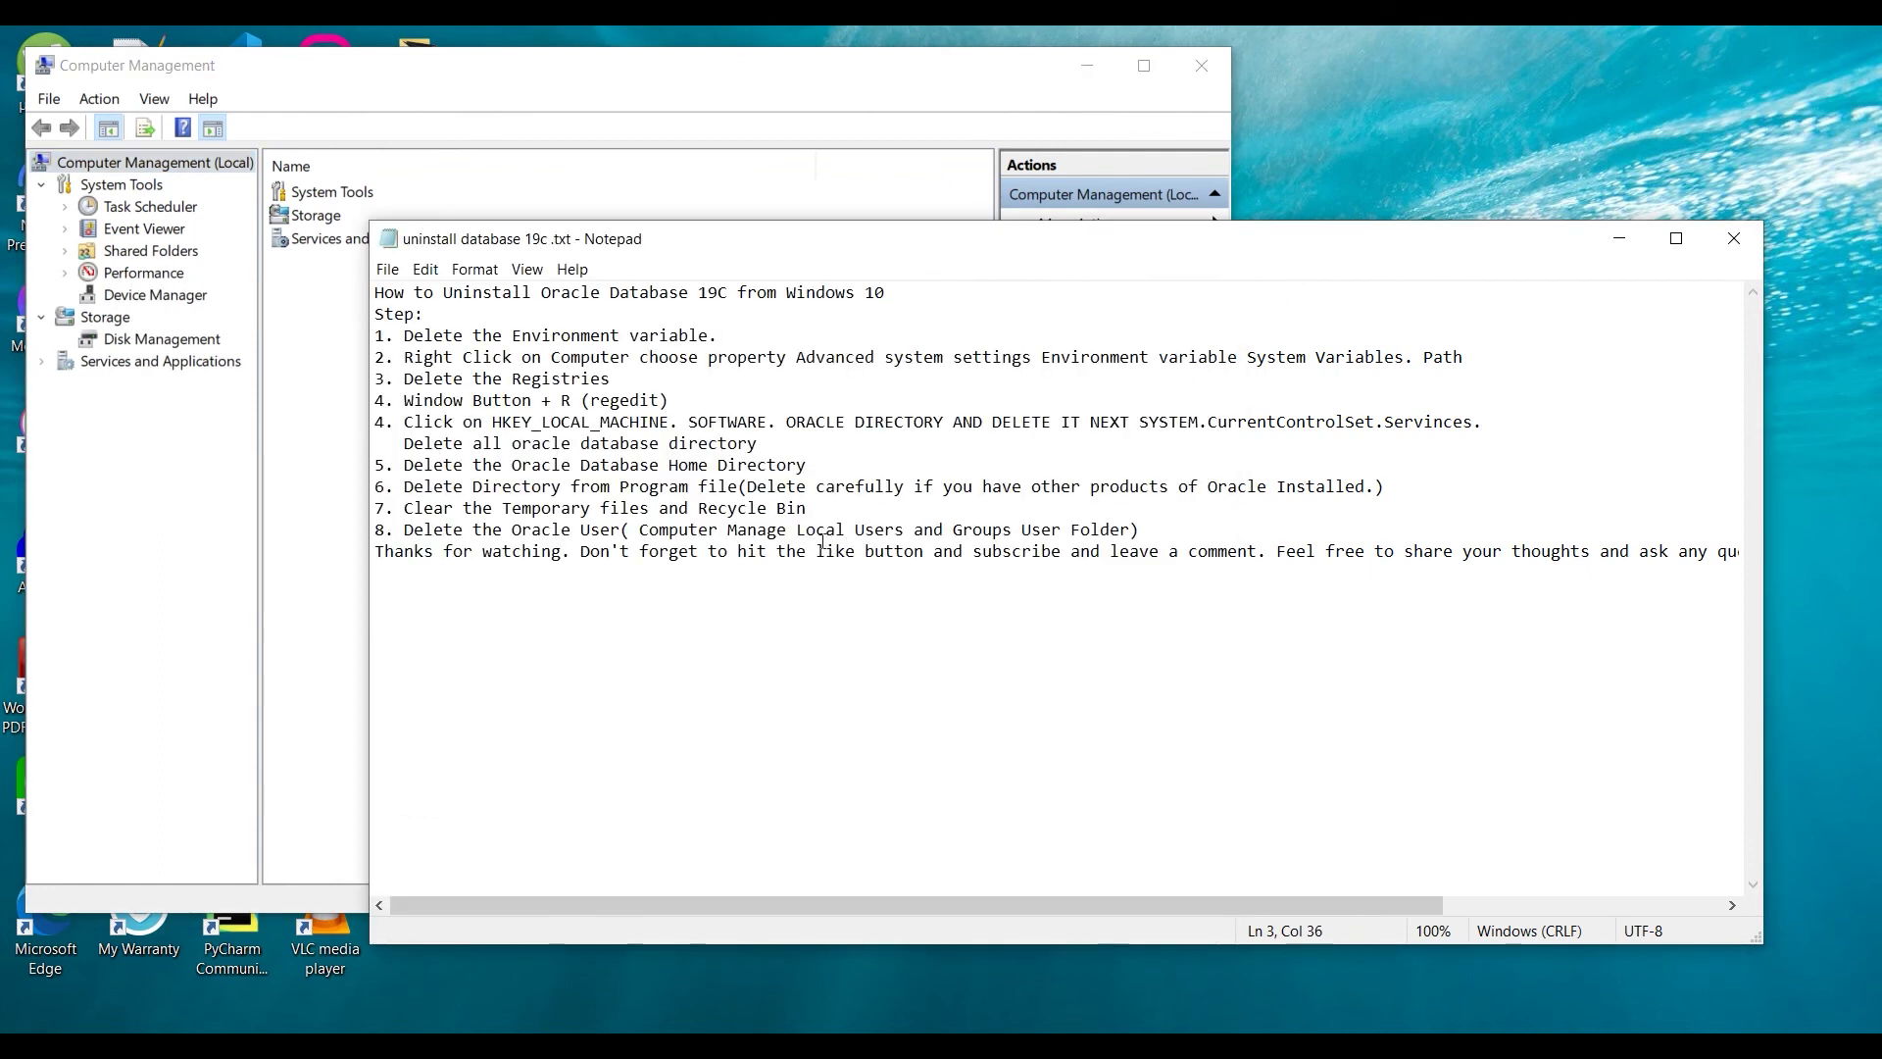
click(530, 100)
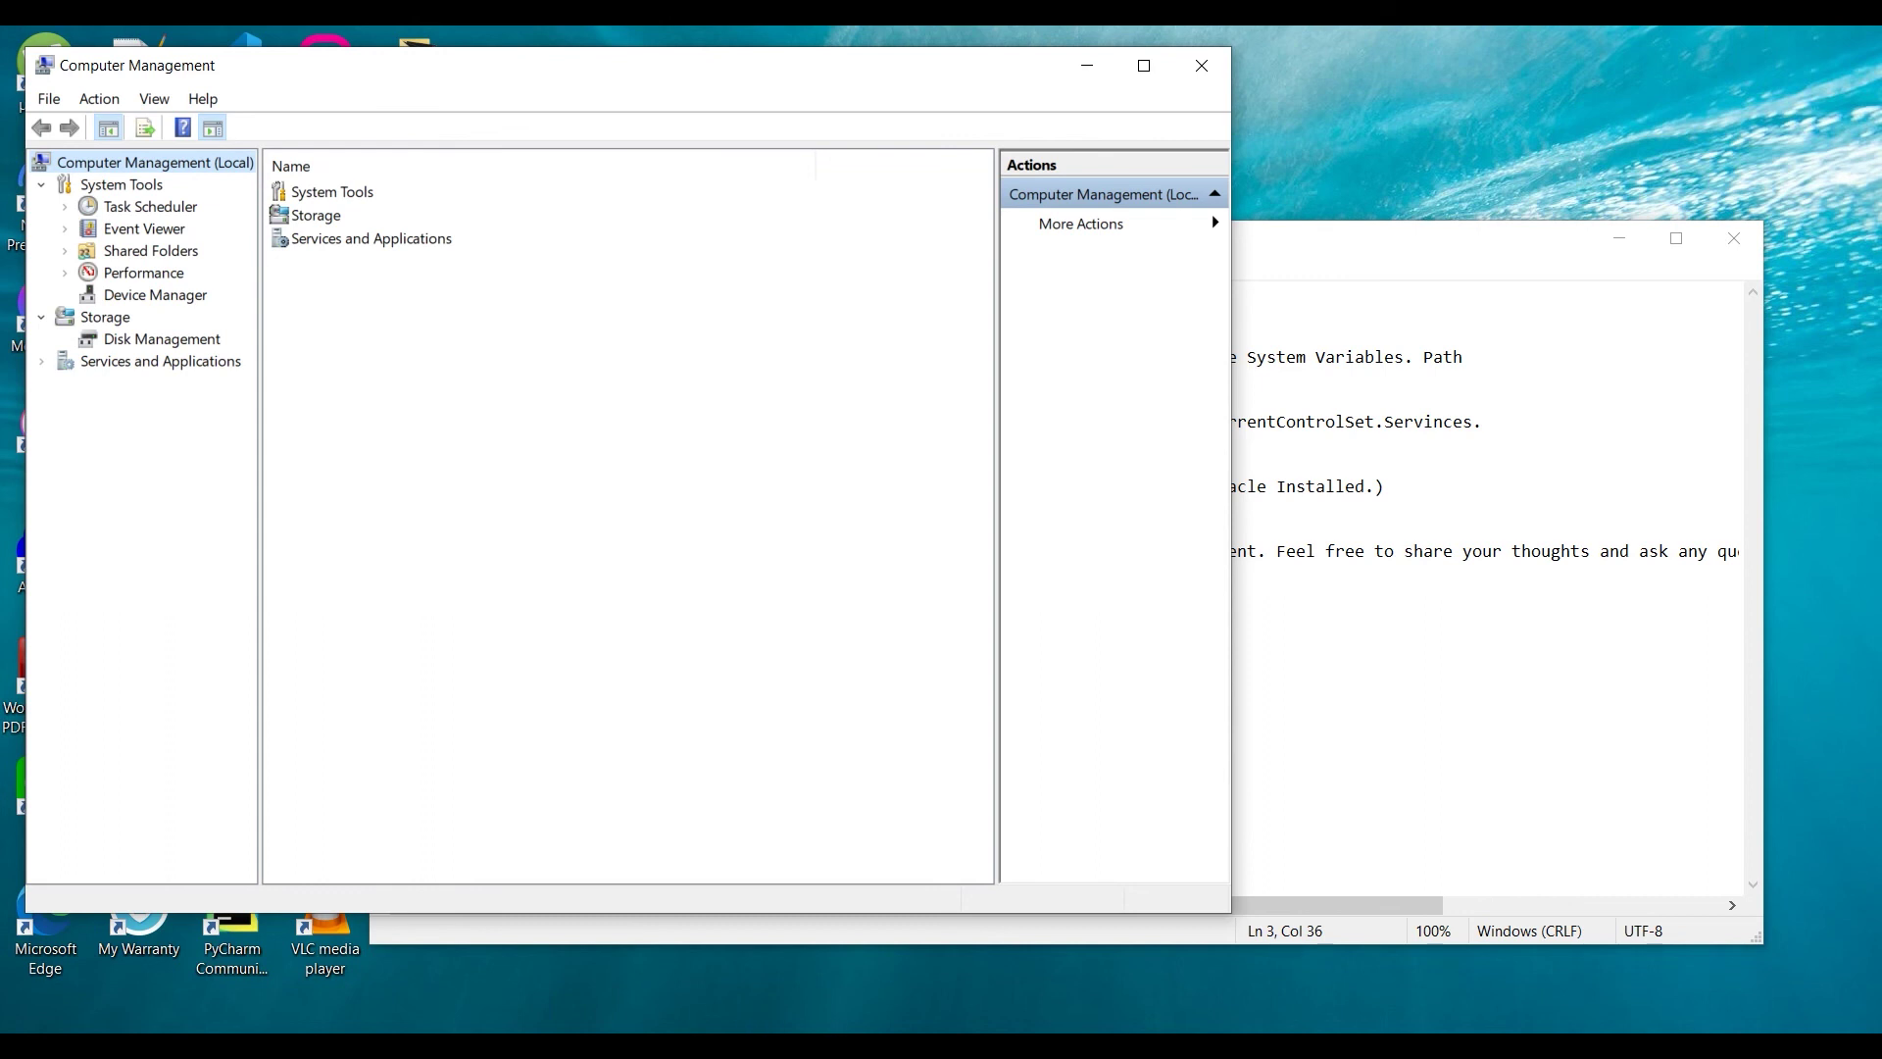
- Switch to Microsoft Edge and search the web for "window 10 can't fine local user and groups"
click(693, 995)
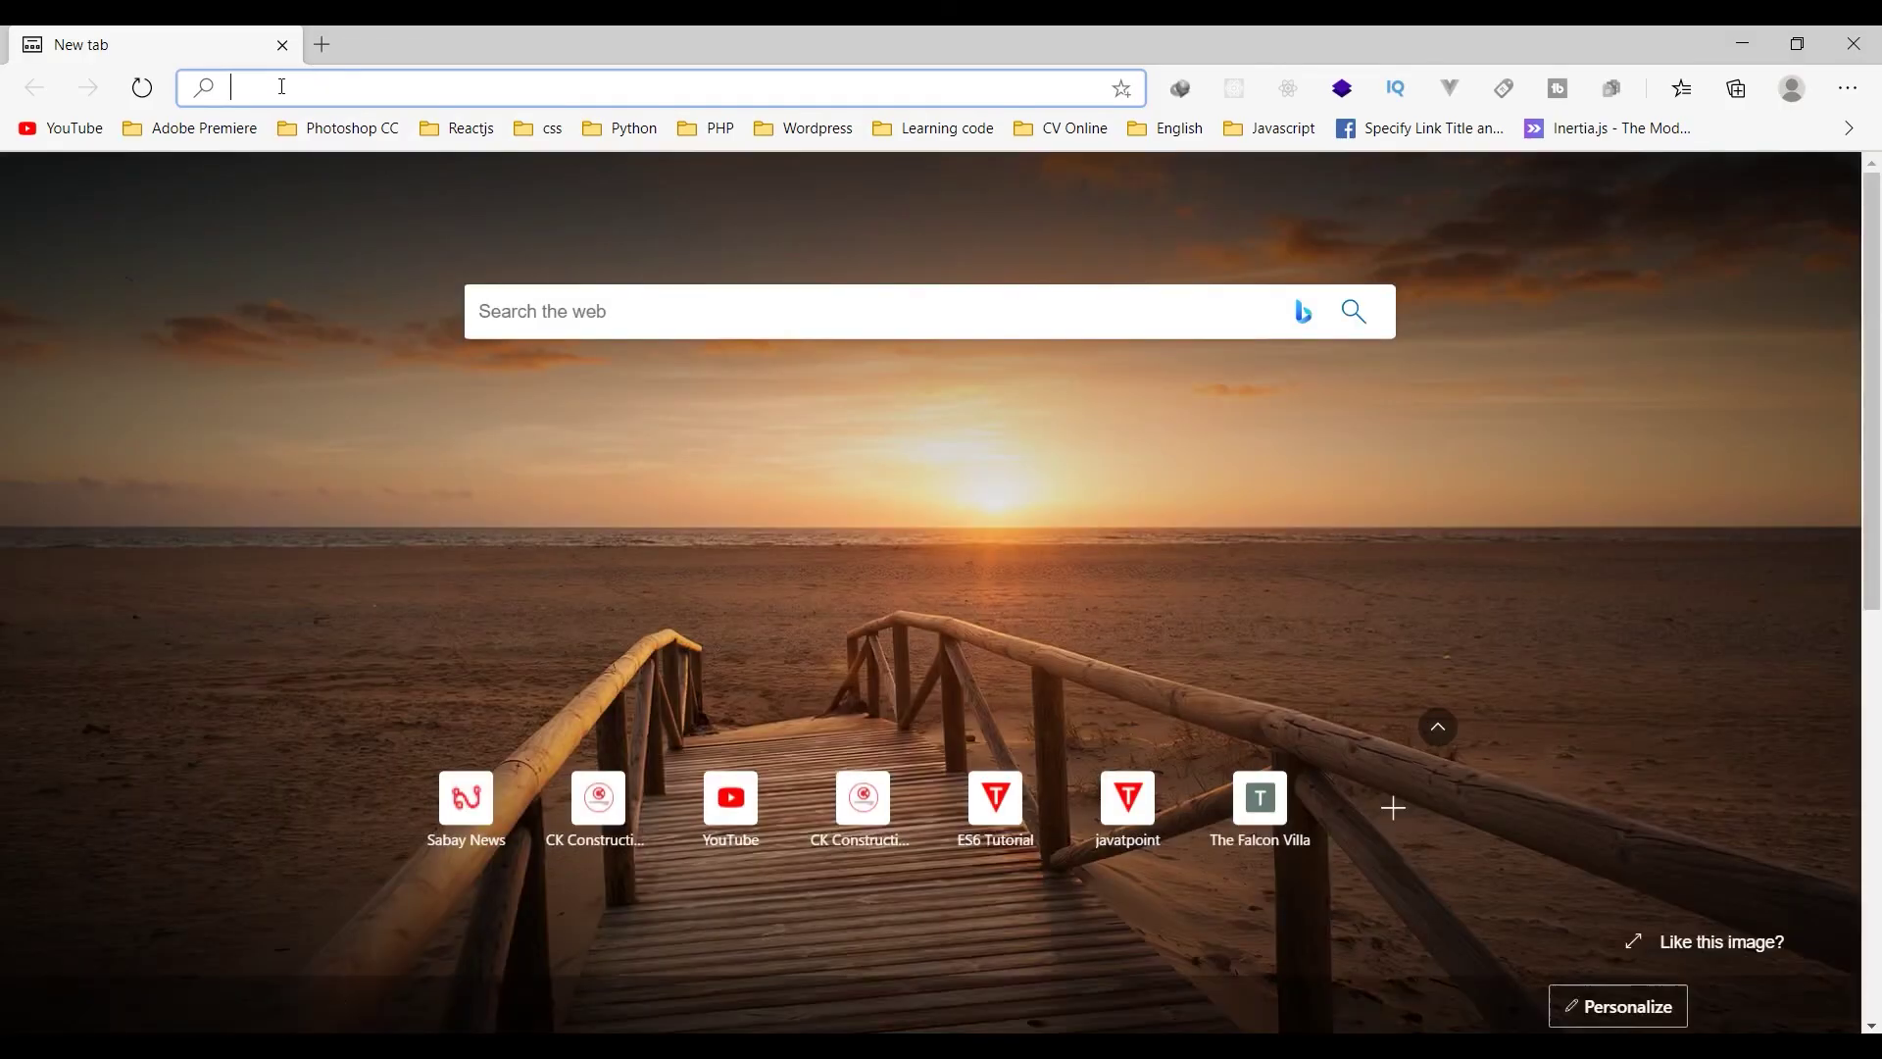
text(window 10 can't fine local user and groups)
key(Return)
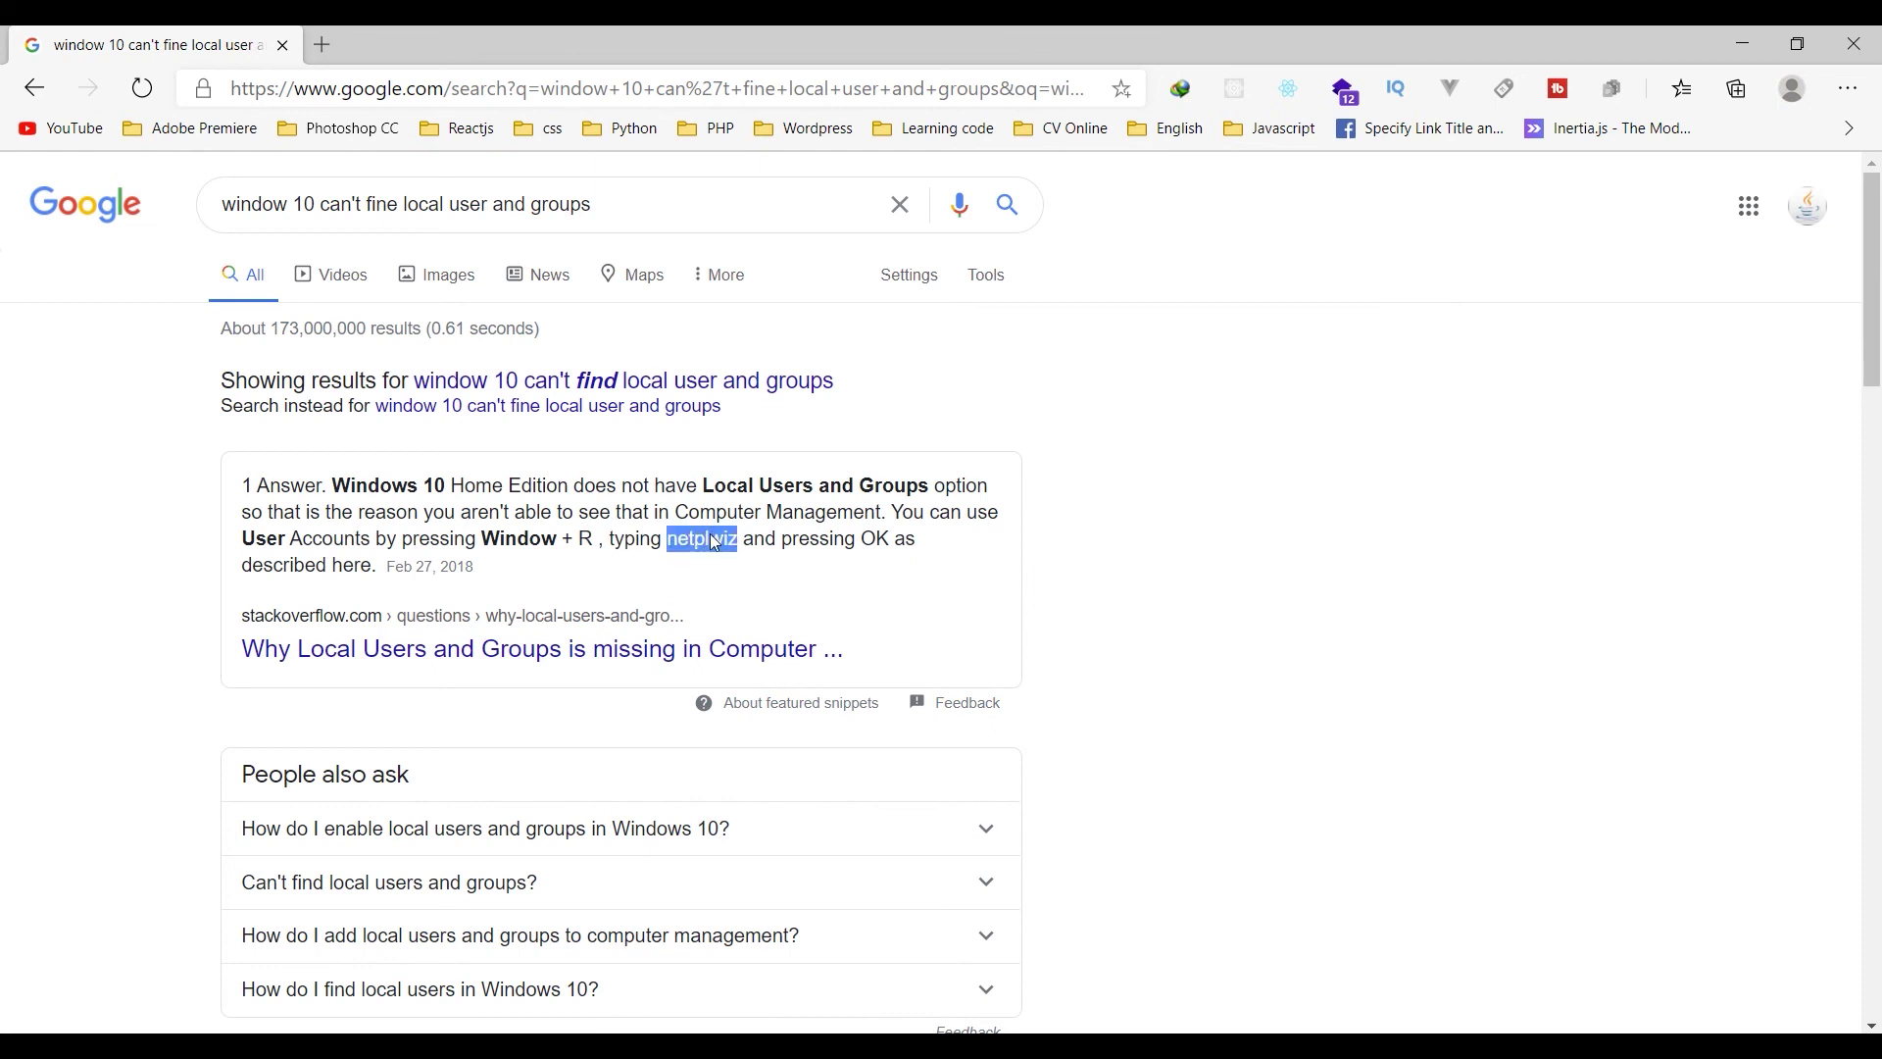
- Copy the netplwiz command from the featured search answer and run it to open User Accounts
right_click(715, 542)
click(778, 559)
key(super+r)
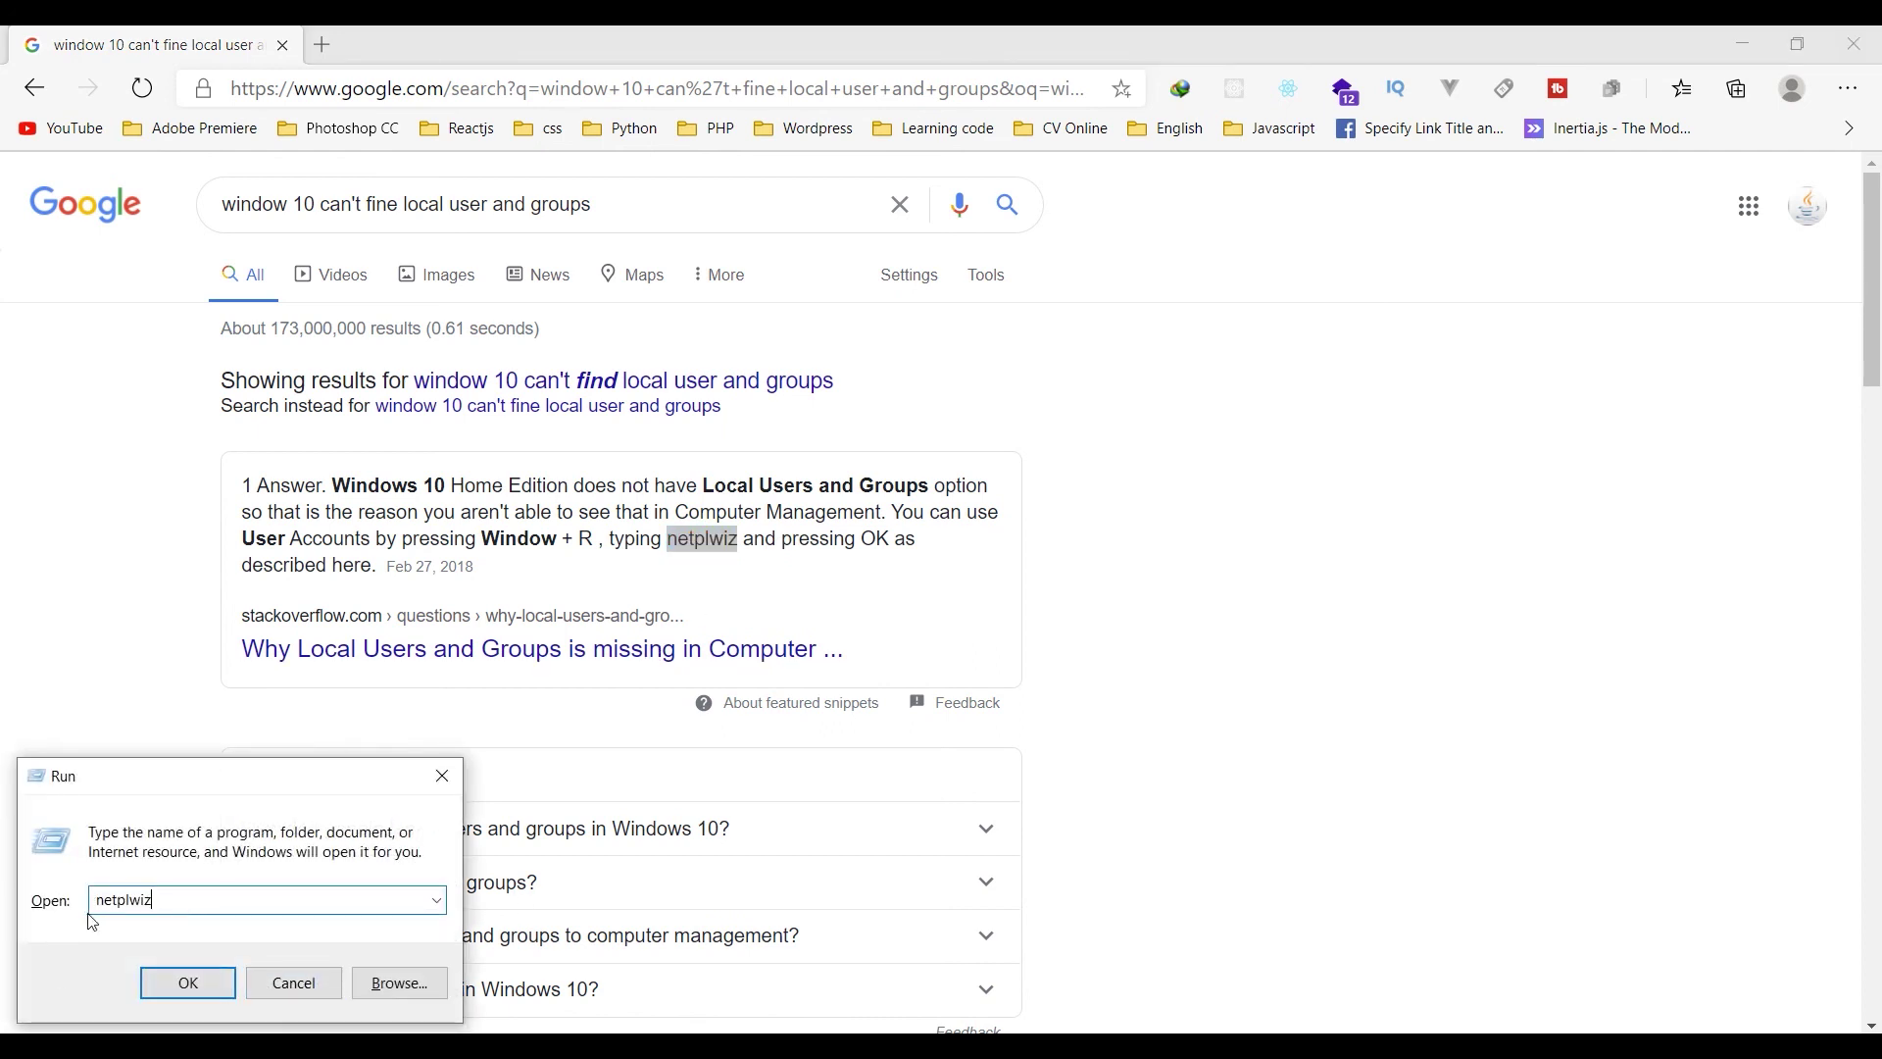
click(205, 994)
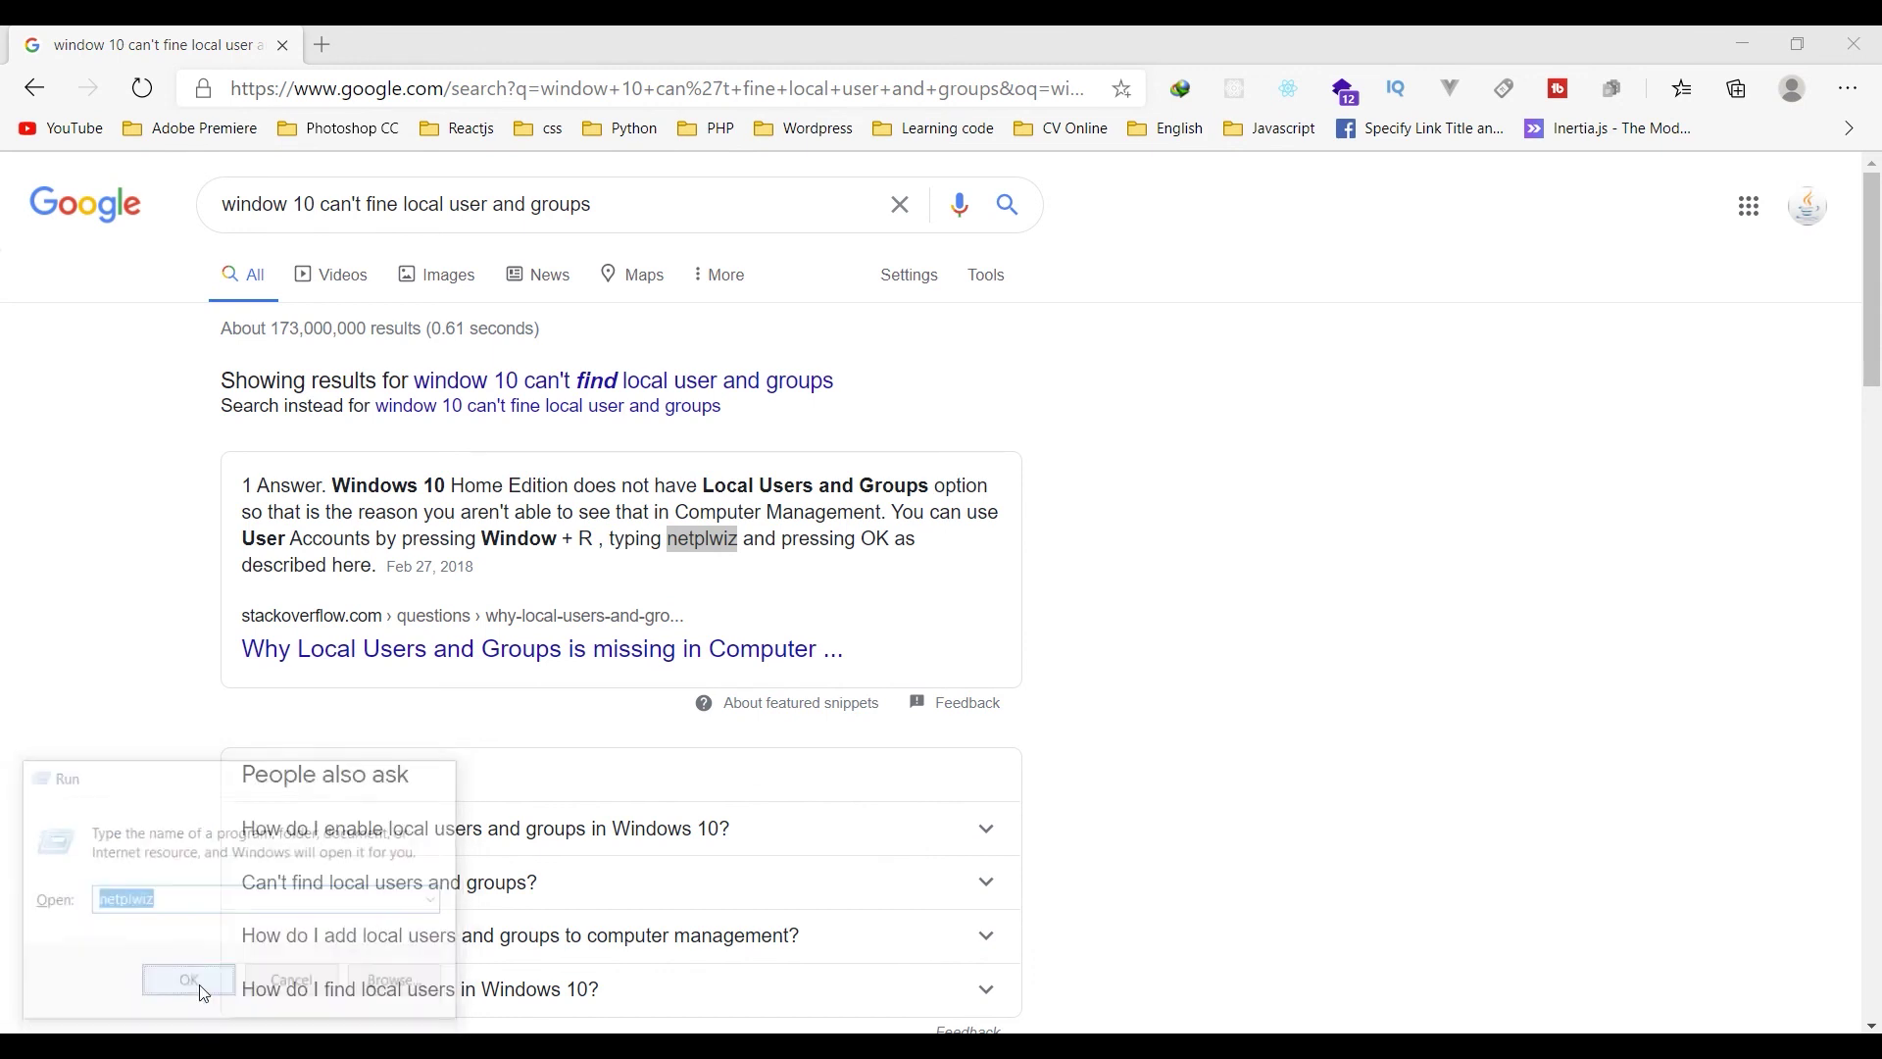
- Minimize the browser and Computer Management, remove the second user account listed with ORA_ASMDBA and ORA_INSTALL, and close User Accounts
click(1742, 43)
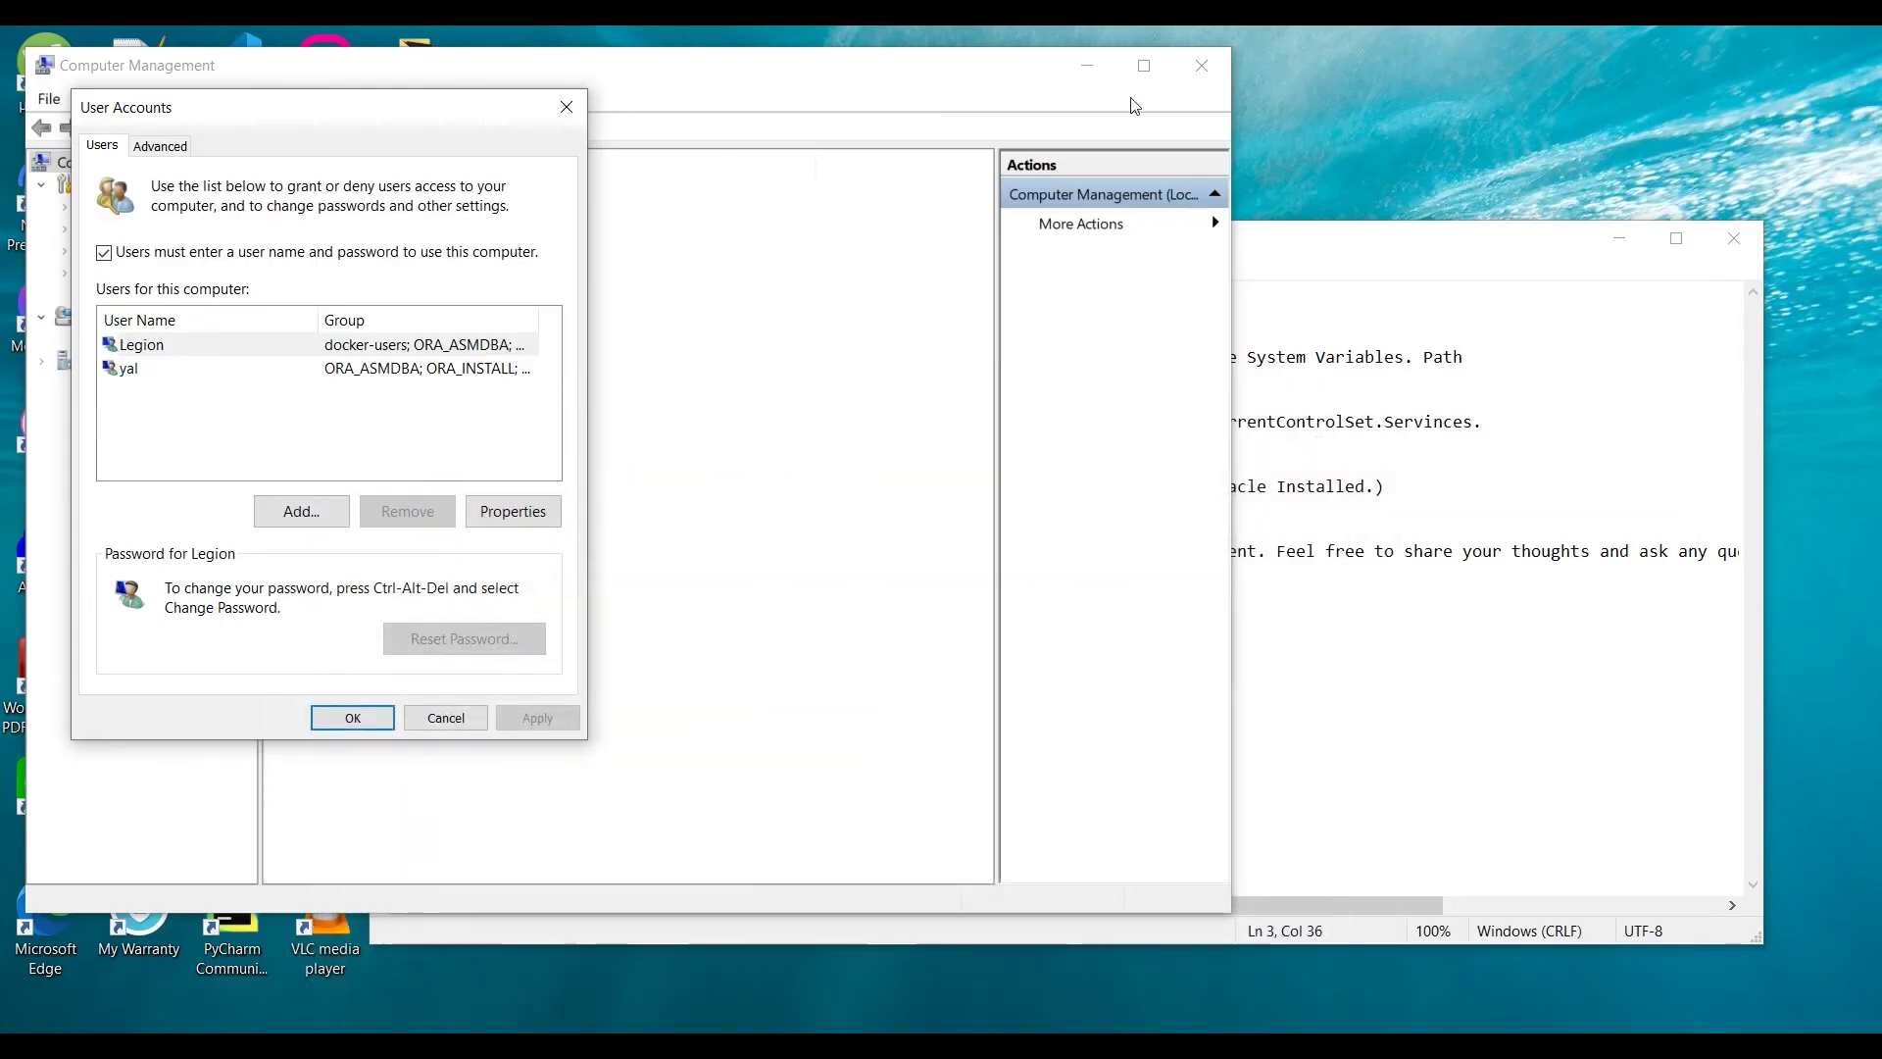
click(1090, 64)
drag(432, 107, 851, 103)
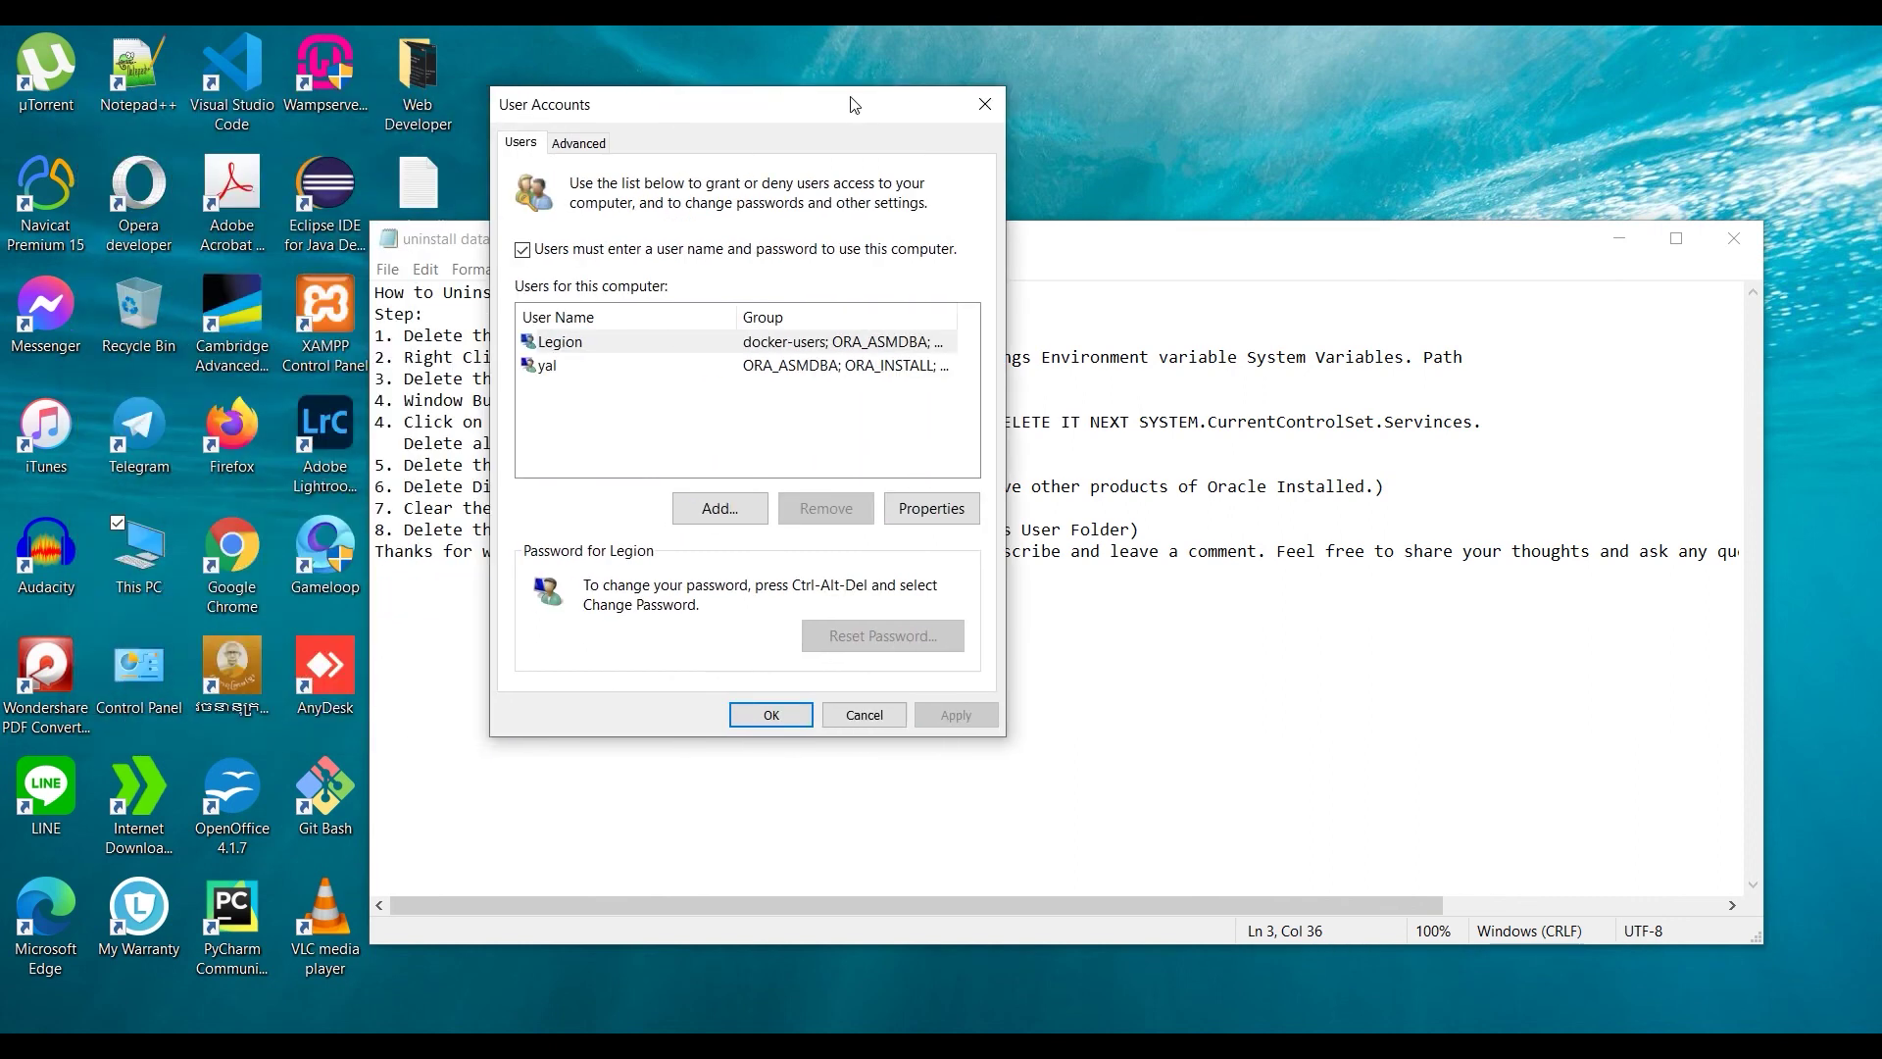
click(595, 367)
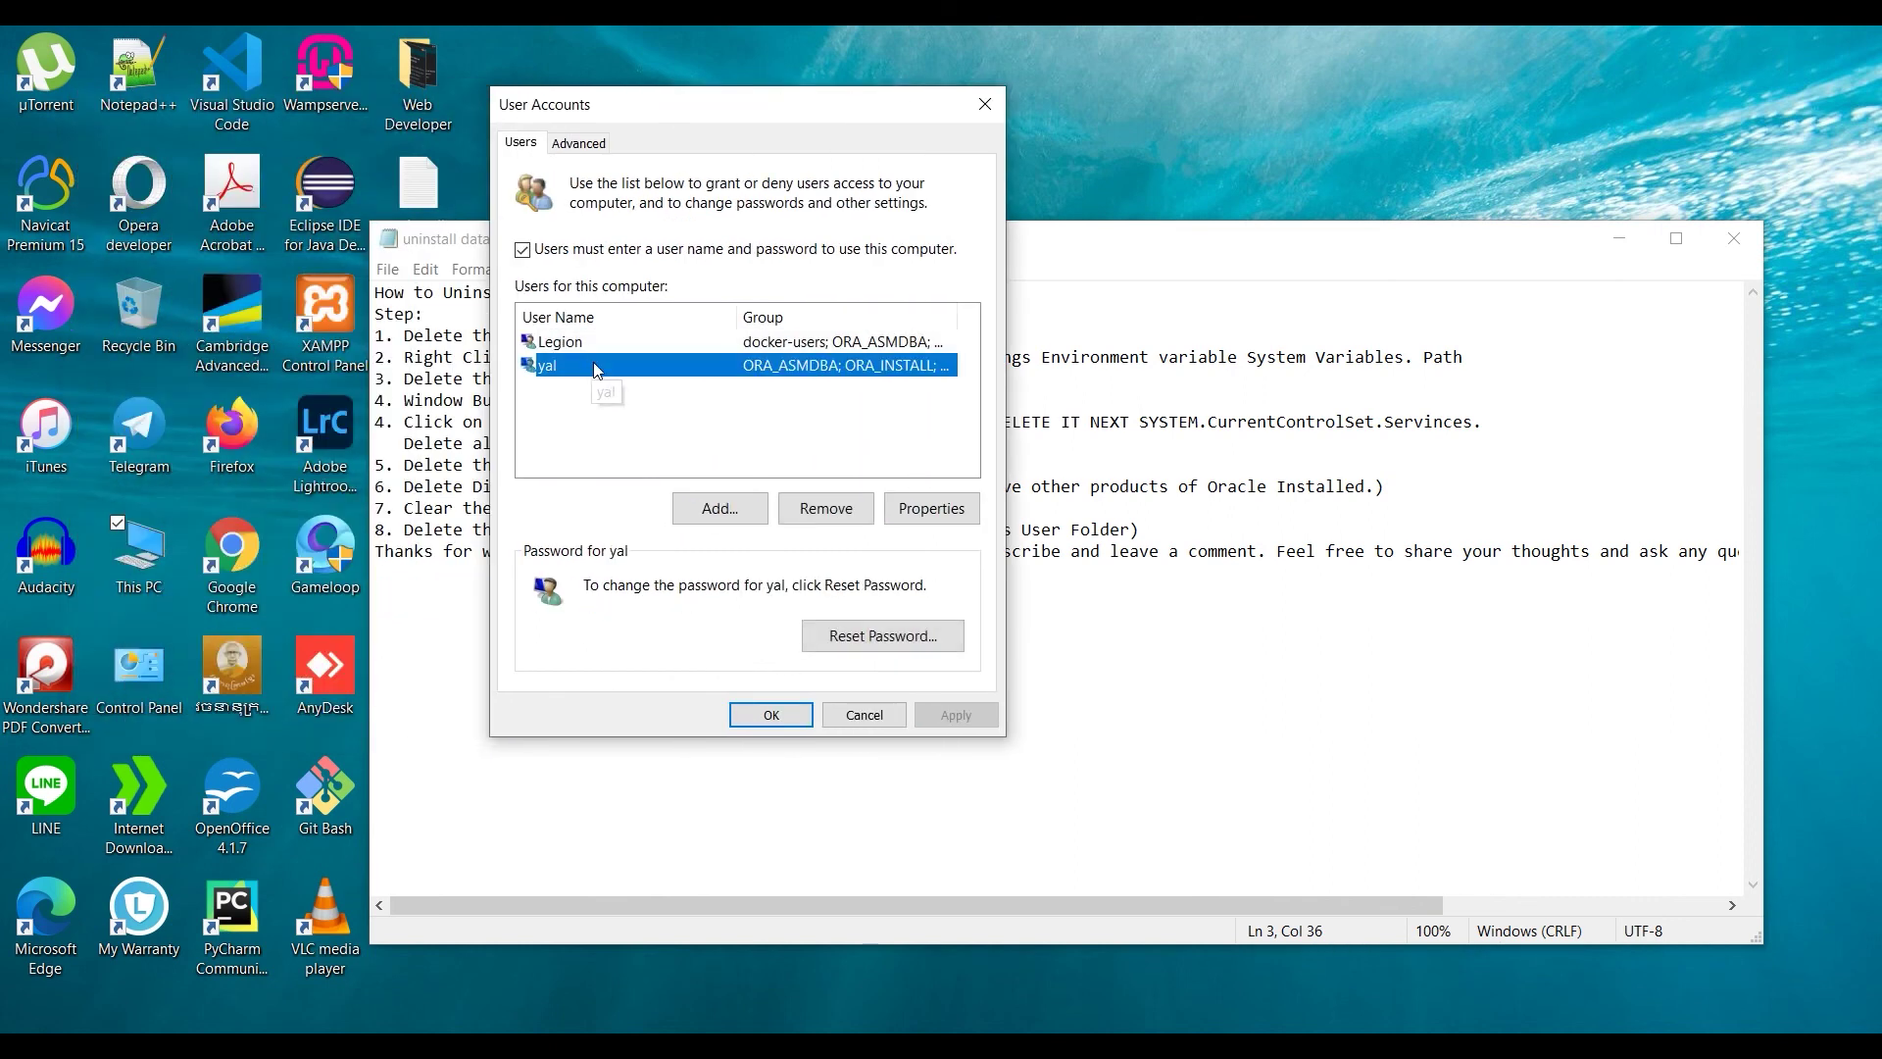
click(825, 508)
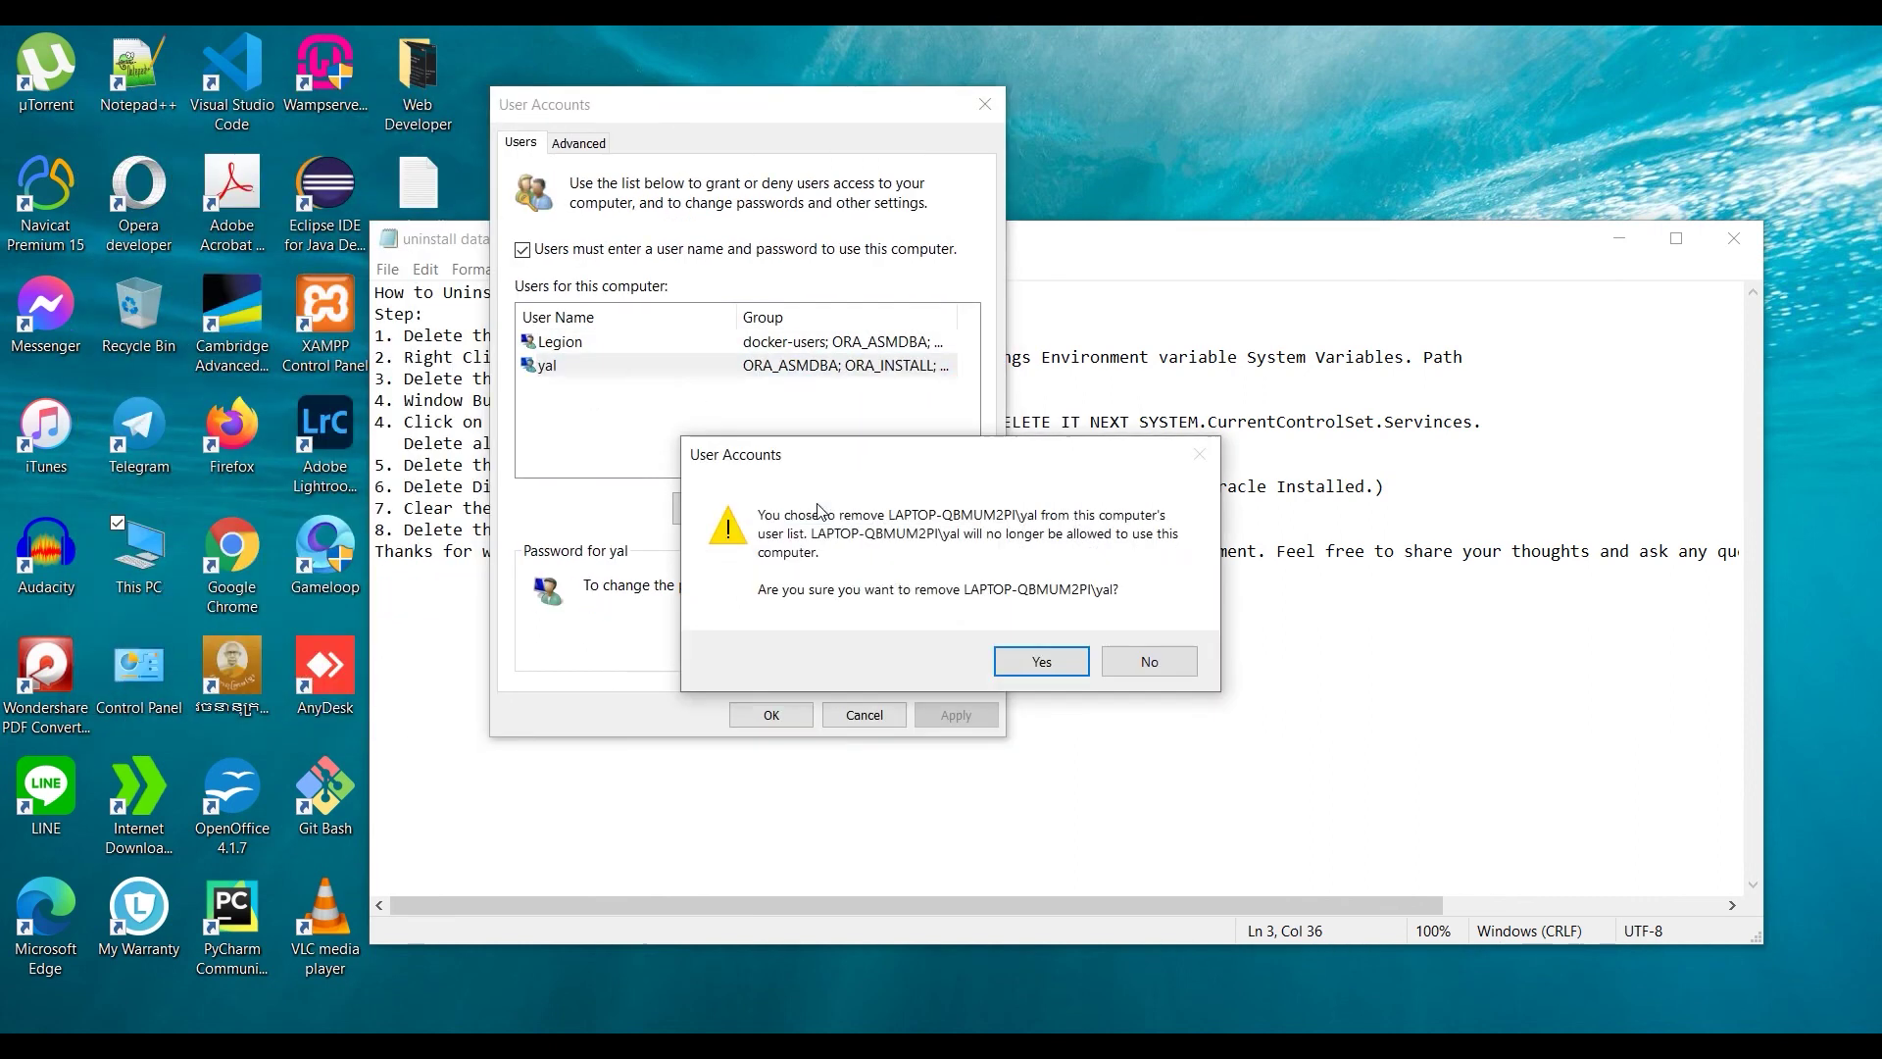
click(1042, 657)
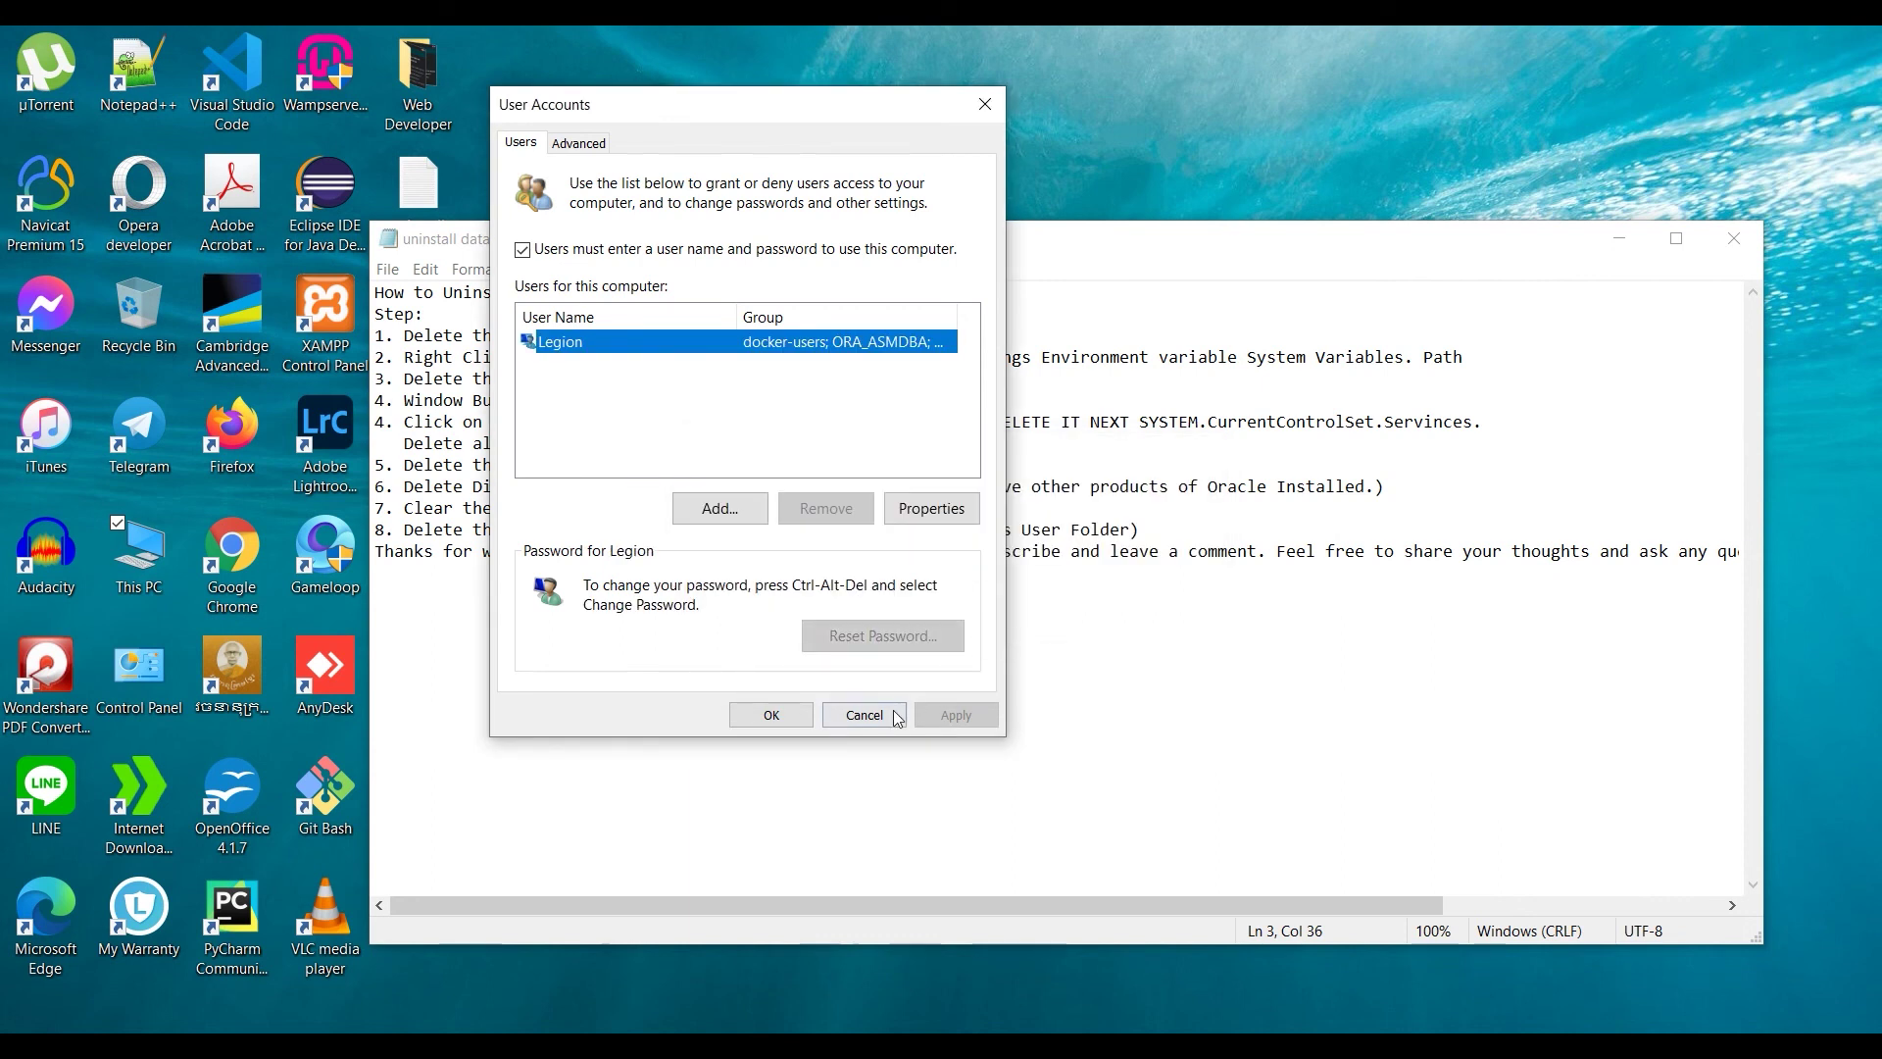
click(771, 714)
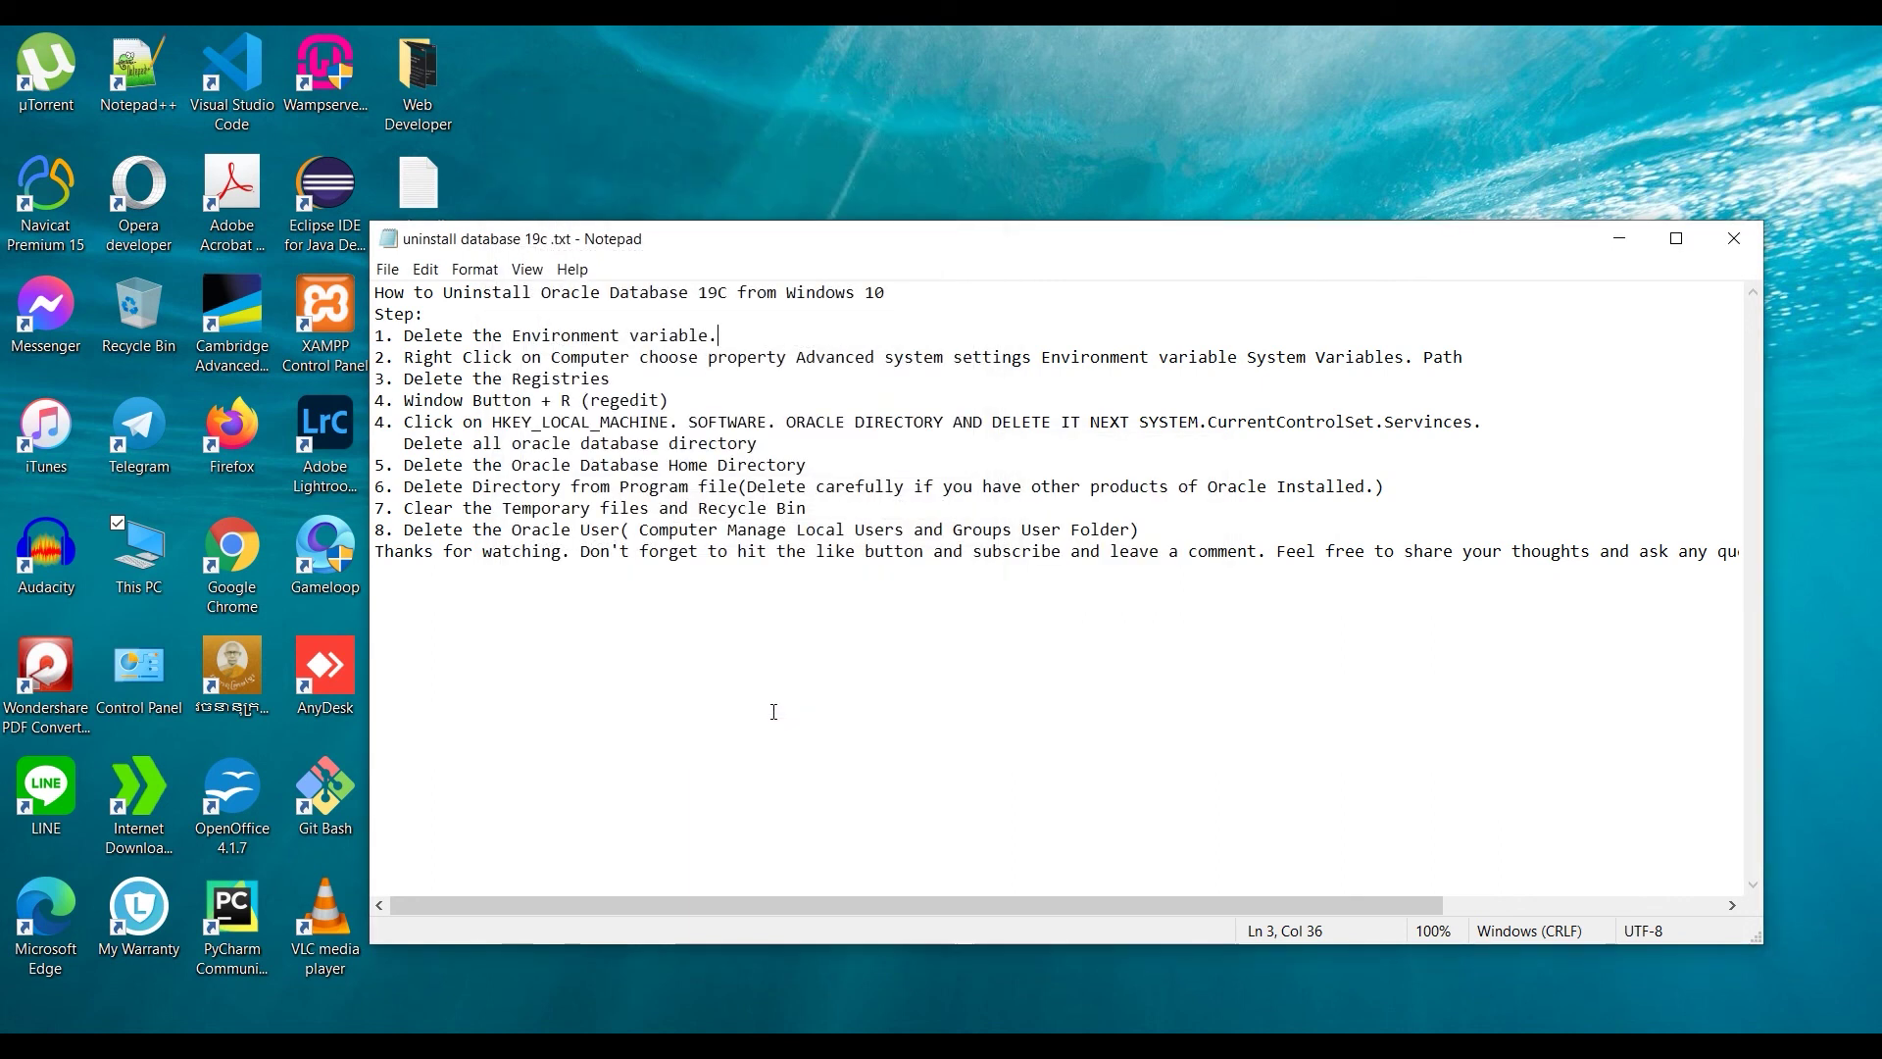